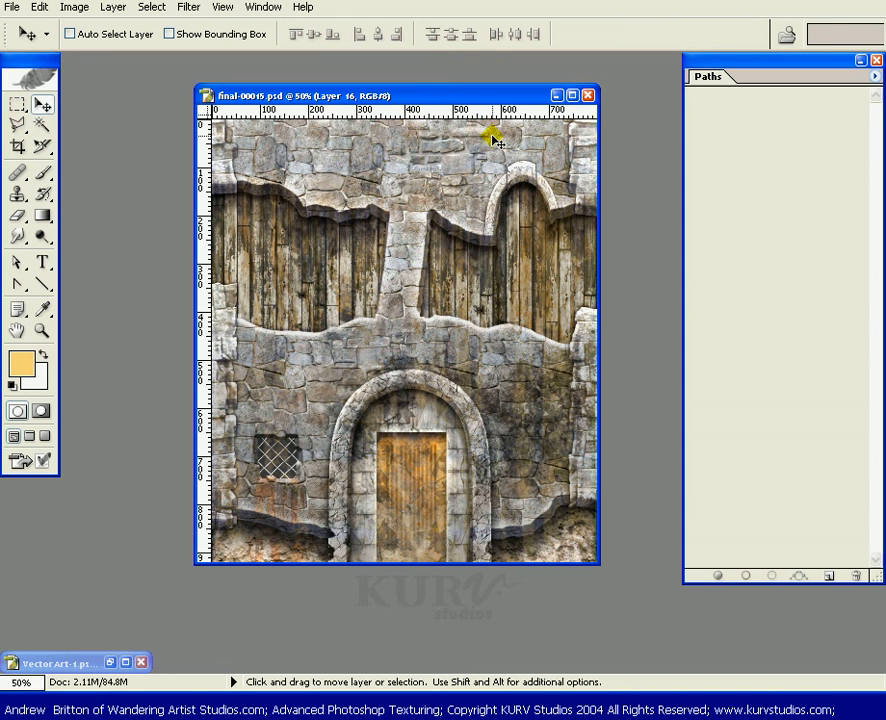
Switch from the texture document to the Vector Art-1 shield sketch and step back in history to remove Path 1.
left_click(557, 96)
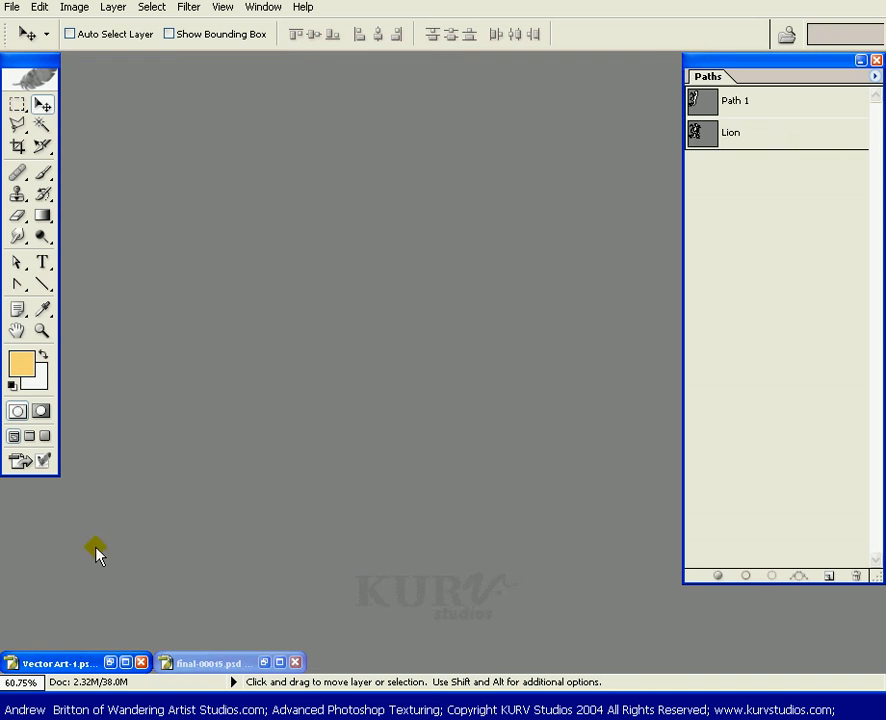
left_click(118, 663)
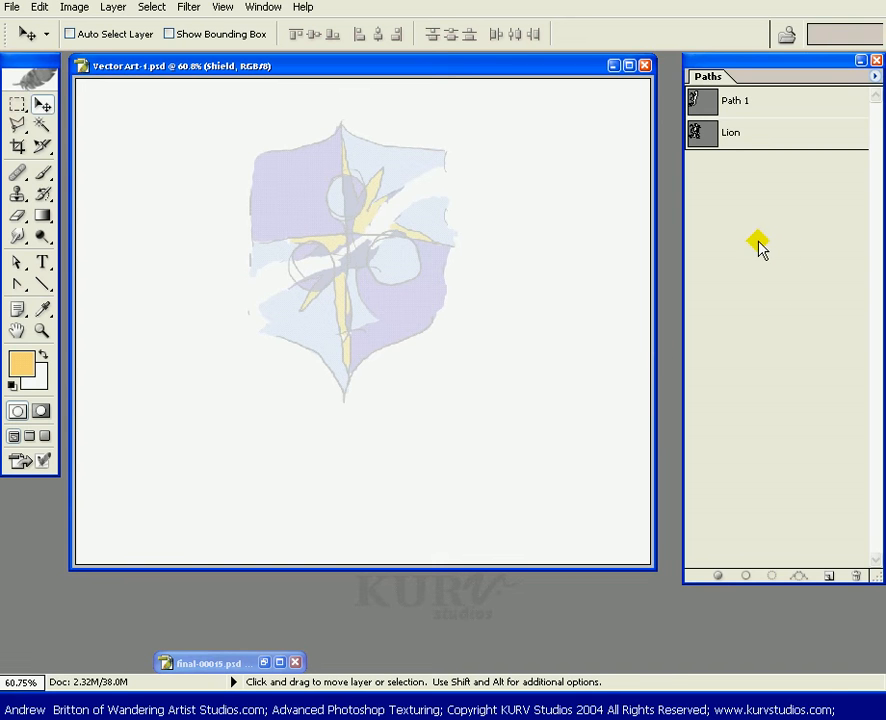
key("ctrl+alt+z")
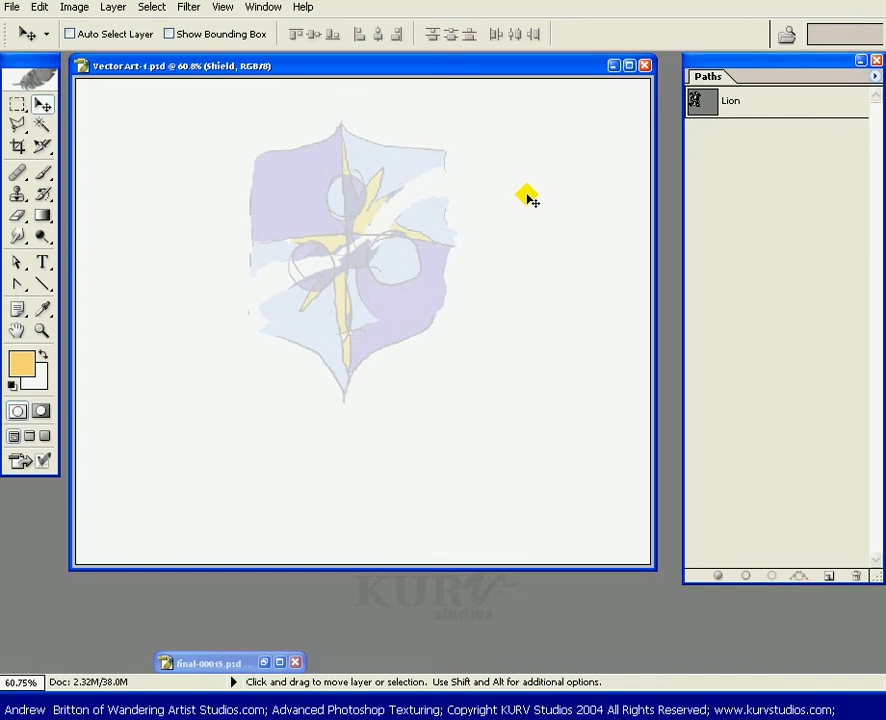
Show the rulers and set up guides: vertical ones at the shield's centre and left edge, horizontal ones at its tip, shoulders, middle and lower points.
key("ctrl+r")
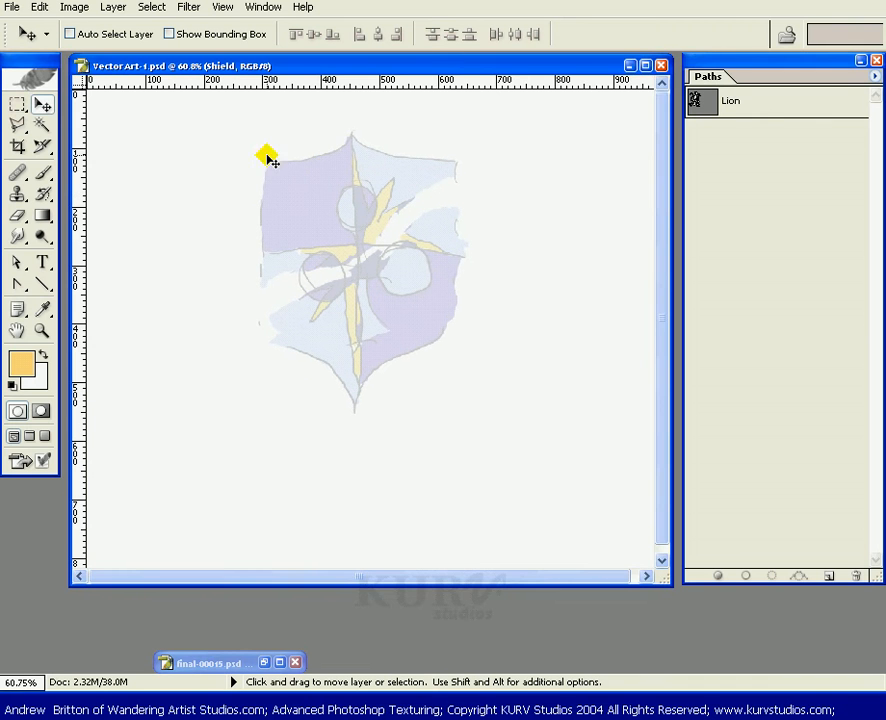
left_click_drag(80, 210, 352, 259)
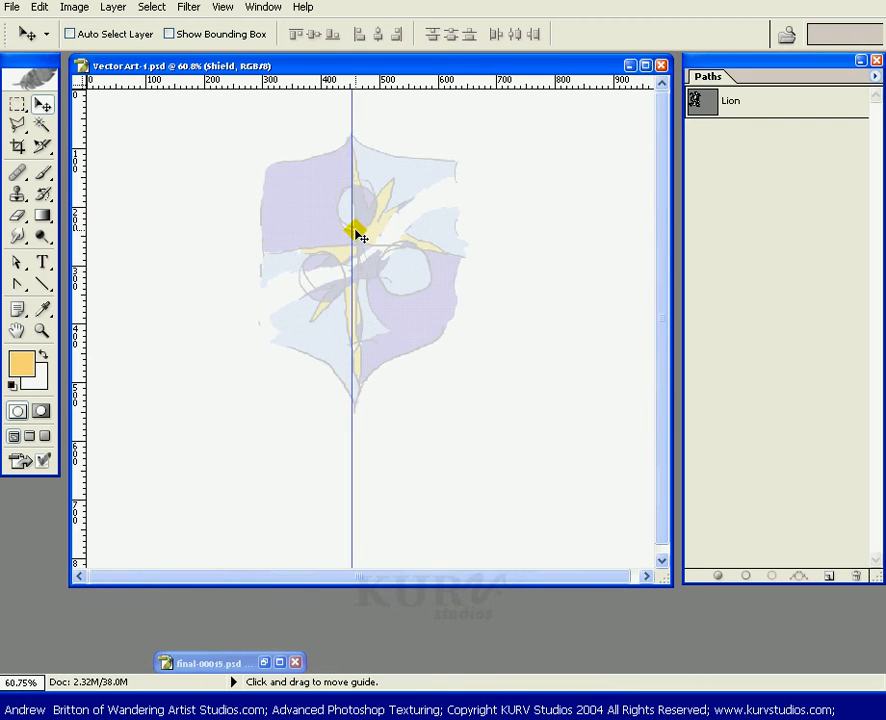
left_click_drag(362, 83, 366, 137)
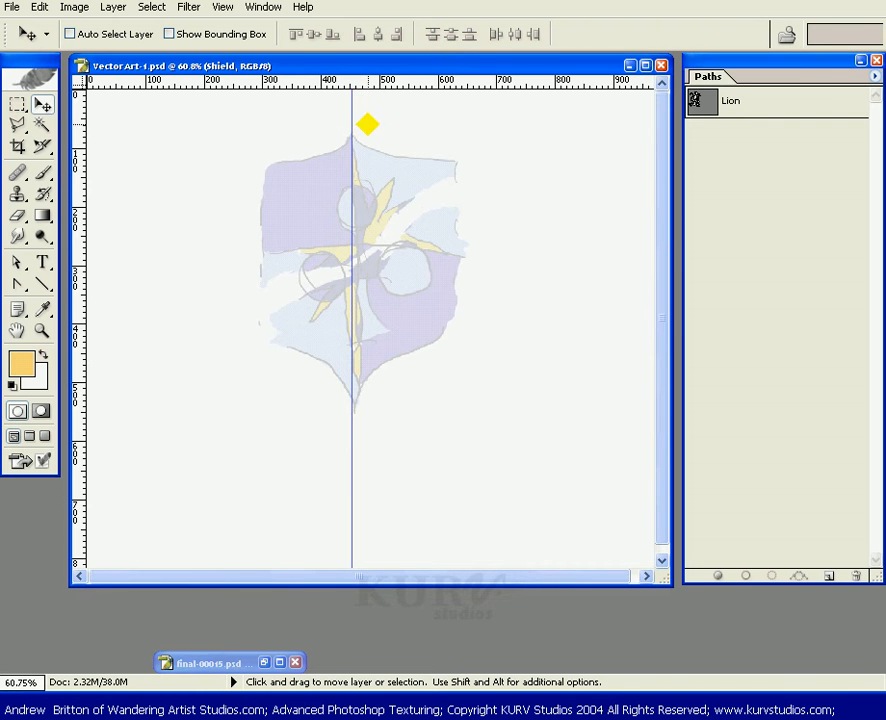
left_click_drag(363, 86, 339, 165)
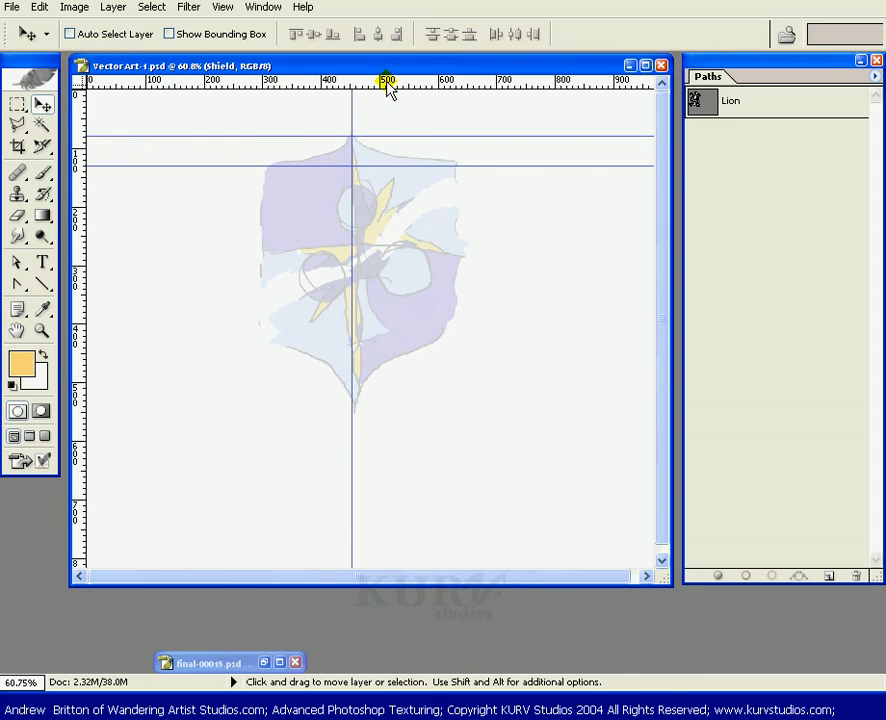
left_click_drag(386, 80, 362, 342)
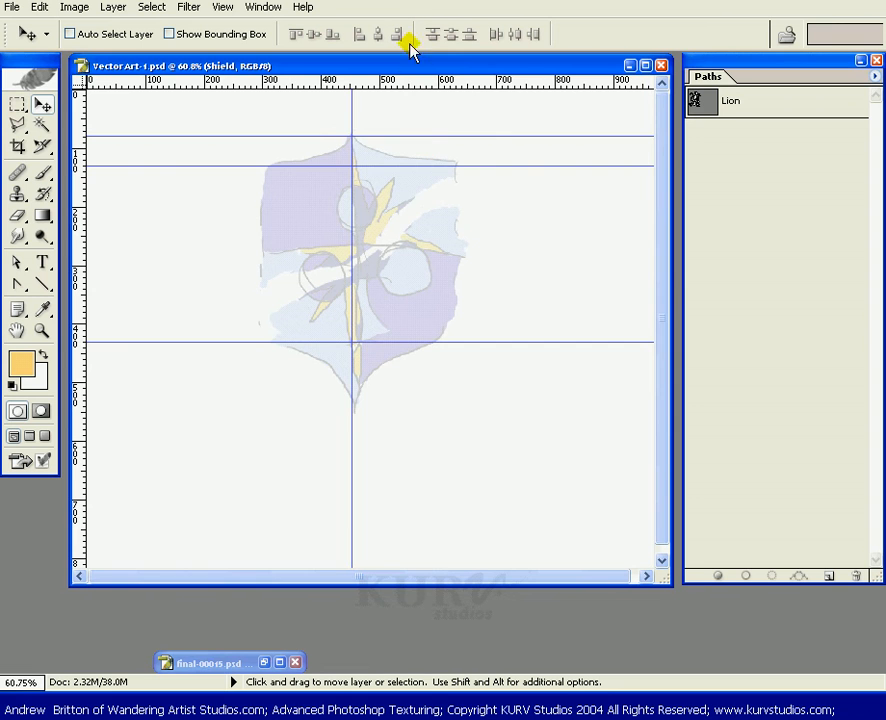
left_click_drag(407, 82, 370, 411)
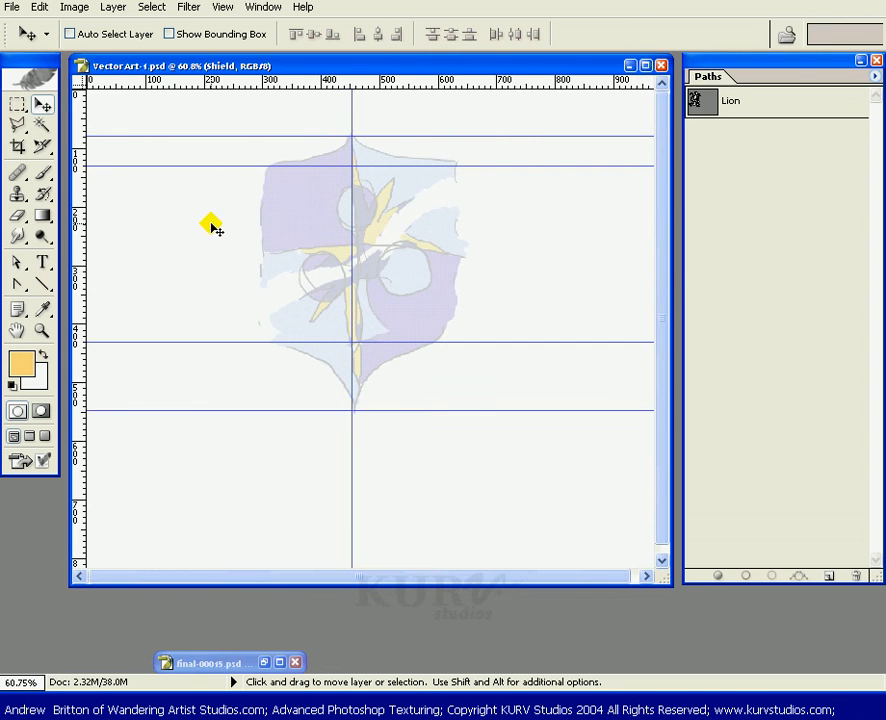
left_click_drag(80, 218, 267, 218)
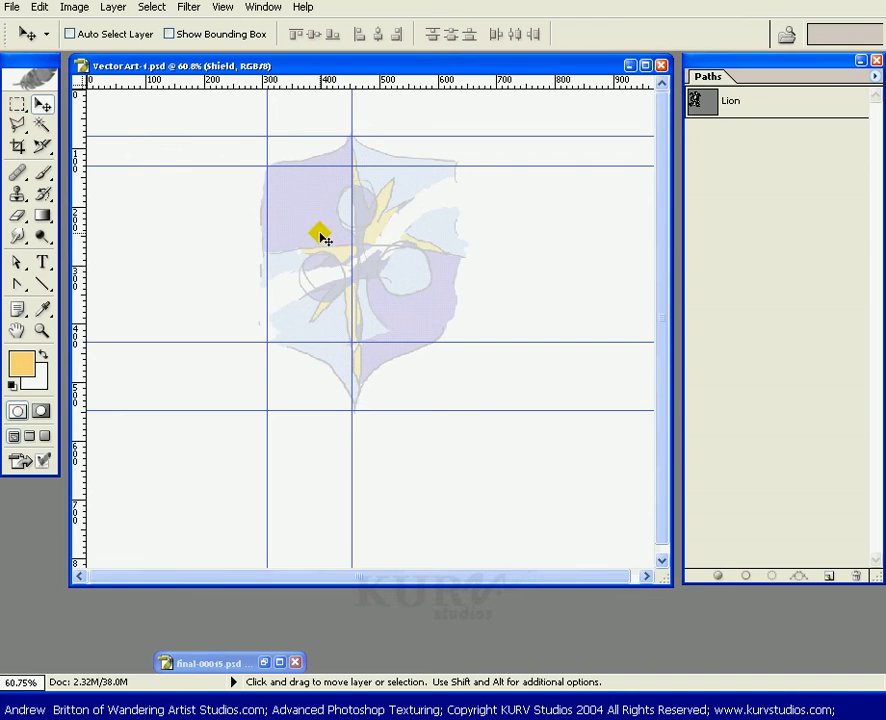
left_click_drag(388, 82, 359, 250)
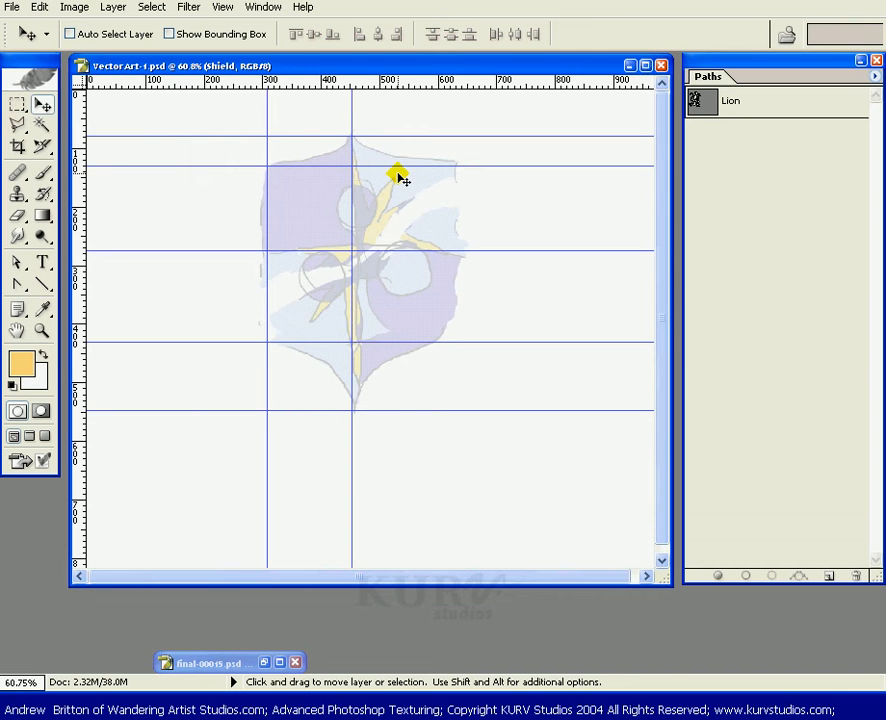
Switch to the Pen tool, zoom in on the shield, and turn on snapping.
key("p")
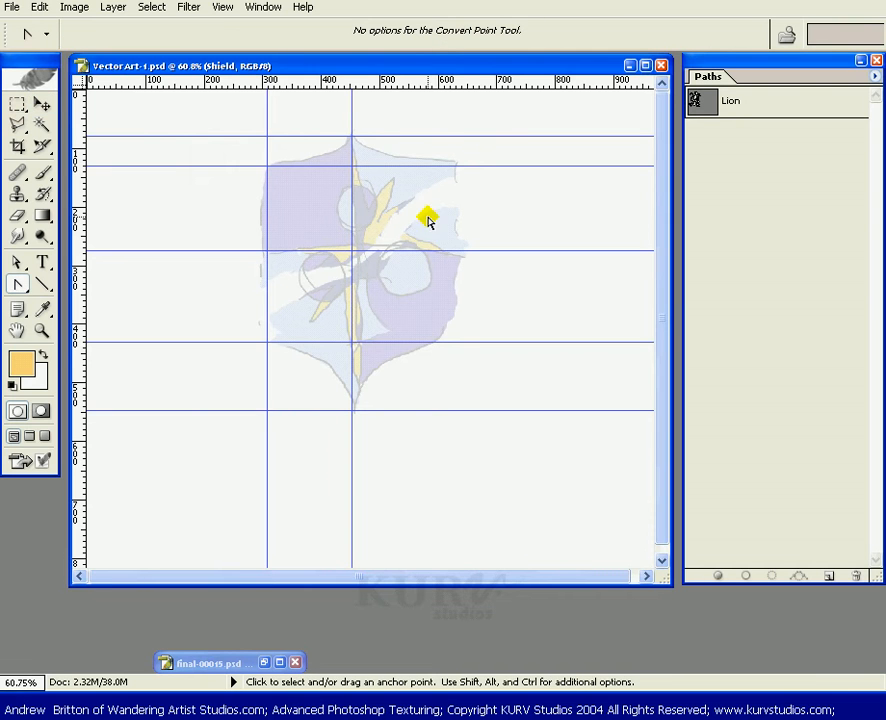
left_click(19, 286)
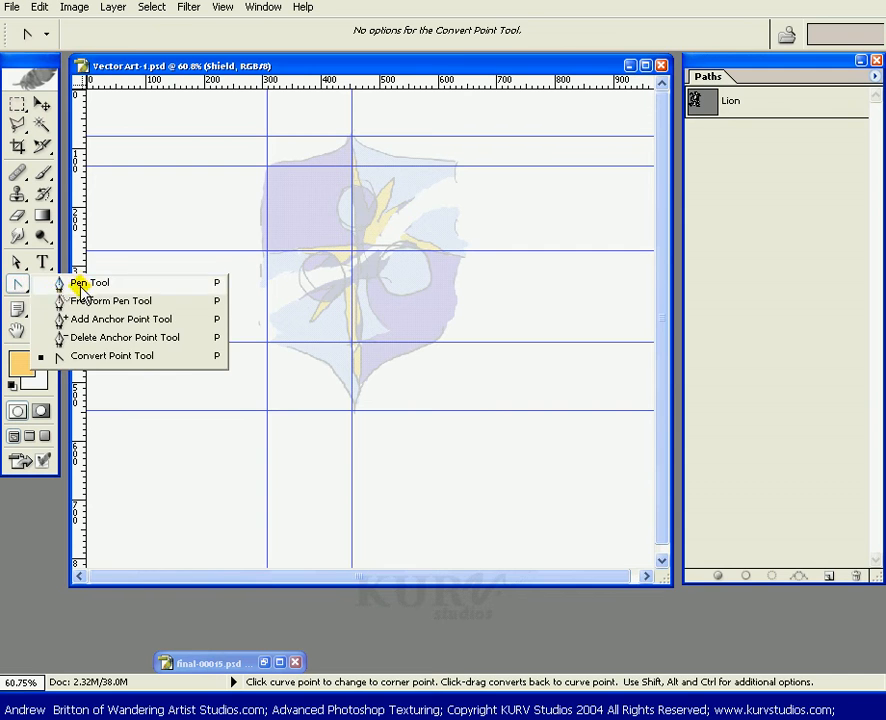
left_click(80, 283)
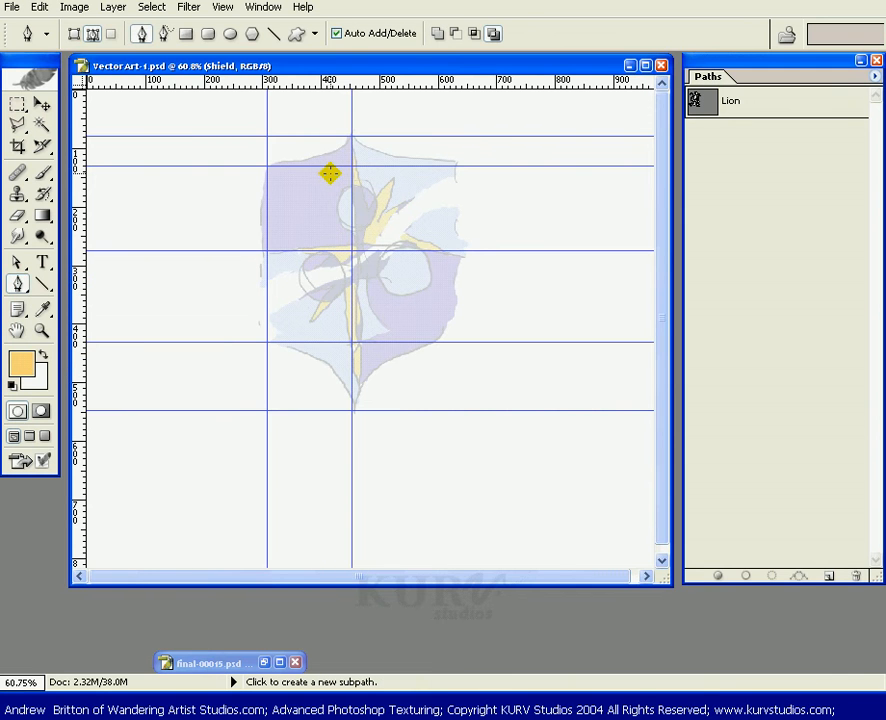
key("z")
left_click_drag(504, 115, 258, 447)
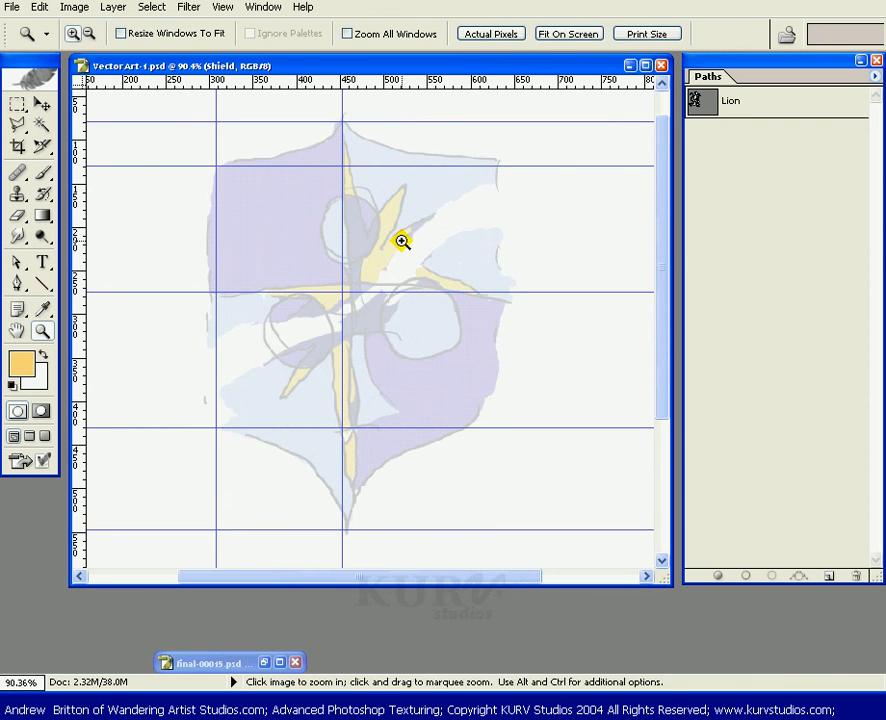
key("p")
left_click(222, 7)
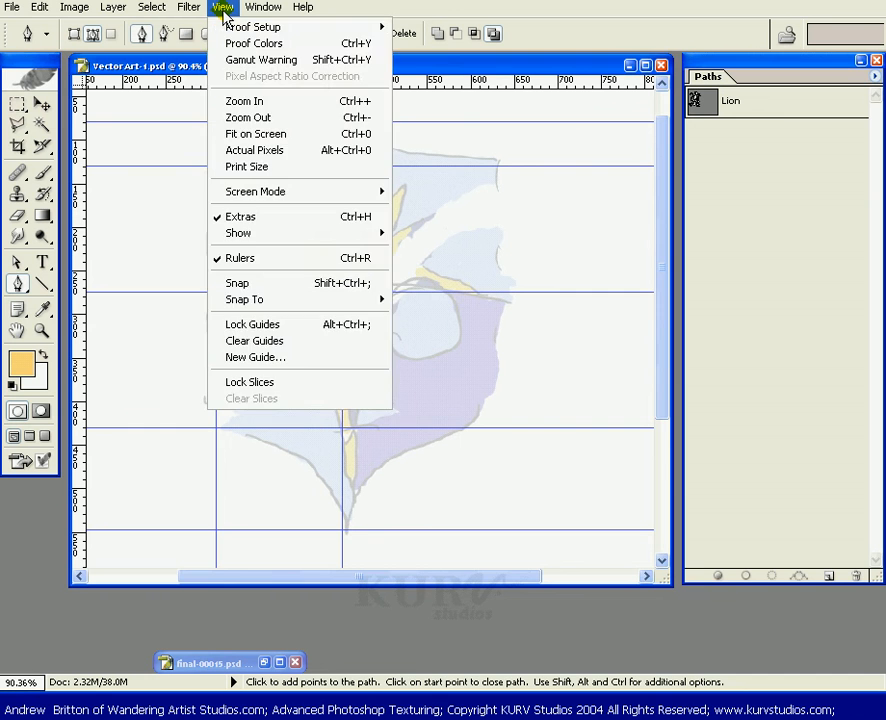
left_click(245, 284)
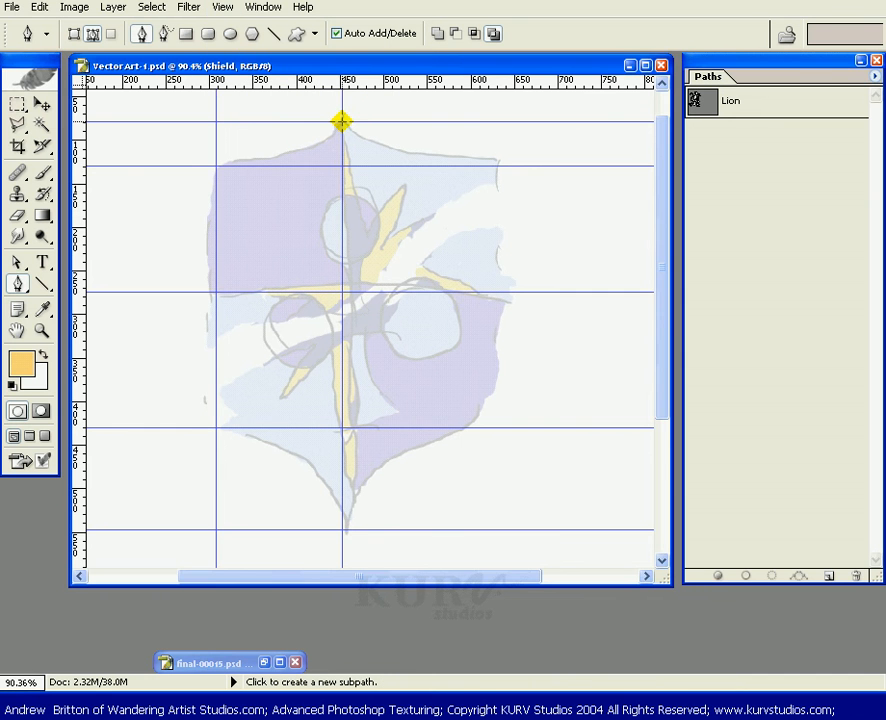
Draw a closed straight-edged path for the shield's left half, from the top tip through the left guide corners to the bottom tip.
left_click(341, 121)
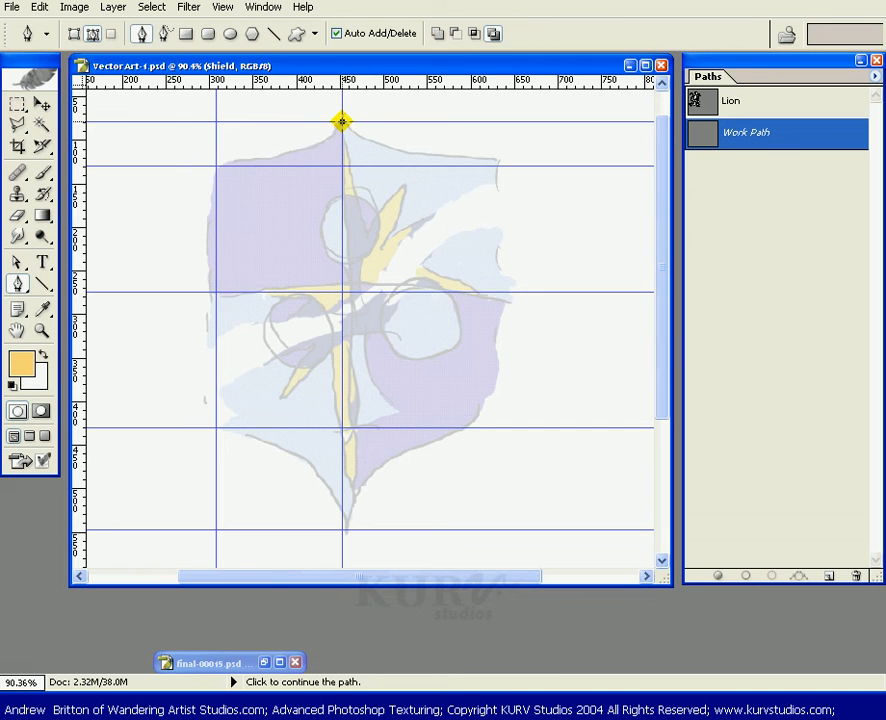
left_click(216, 165)
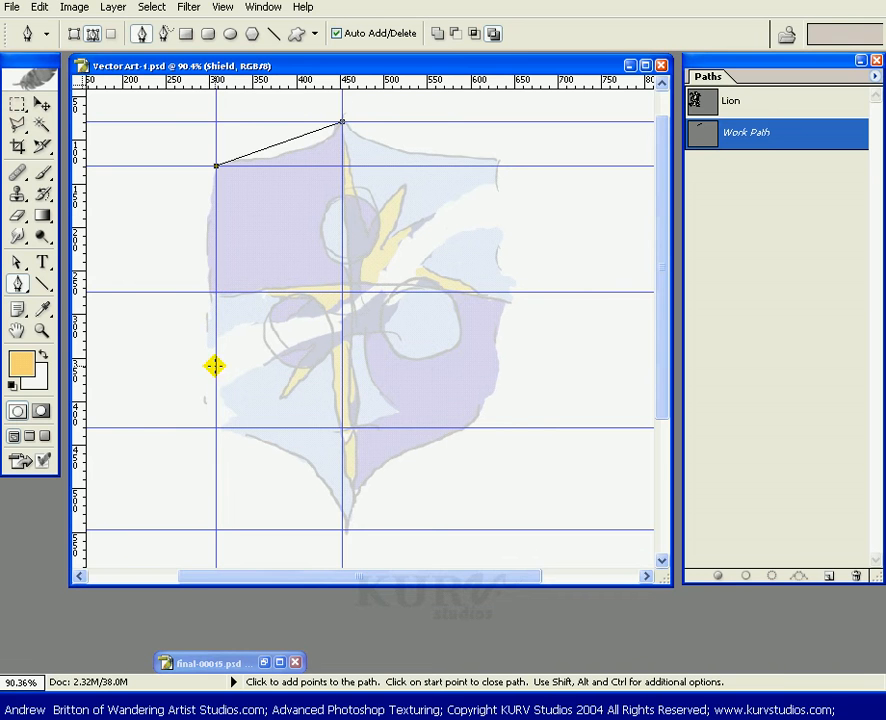
left_click(216, 427)
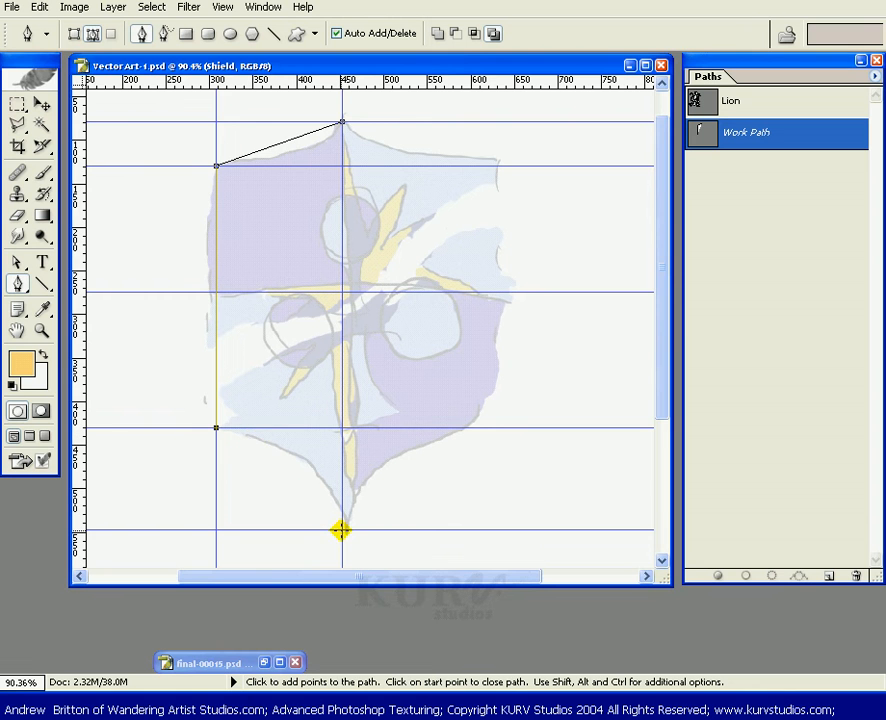
left_click(342, 529)
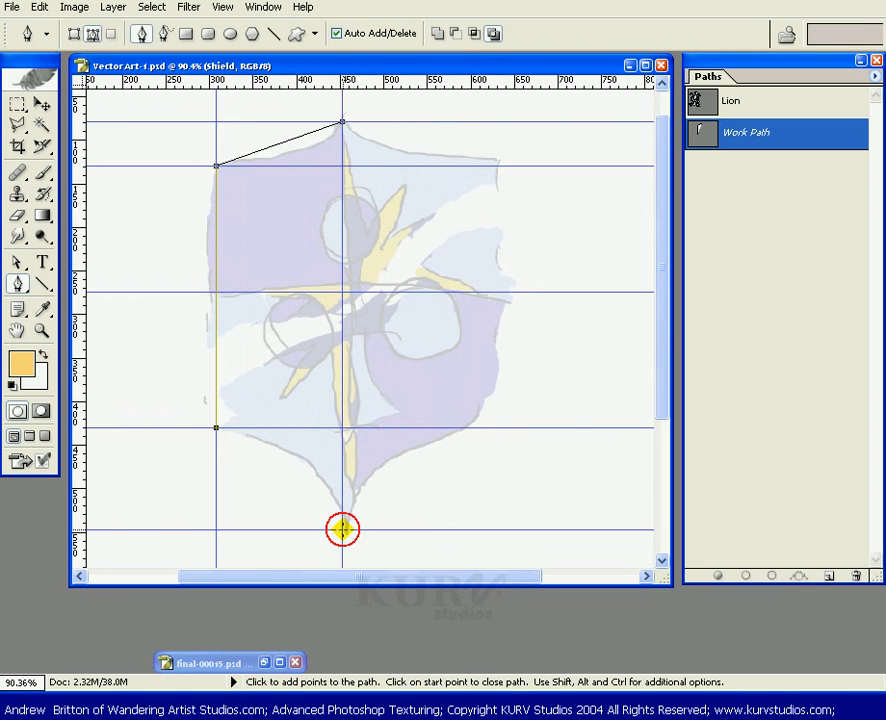
left_click(342, 122)
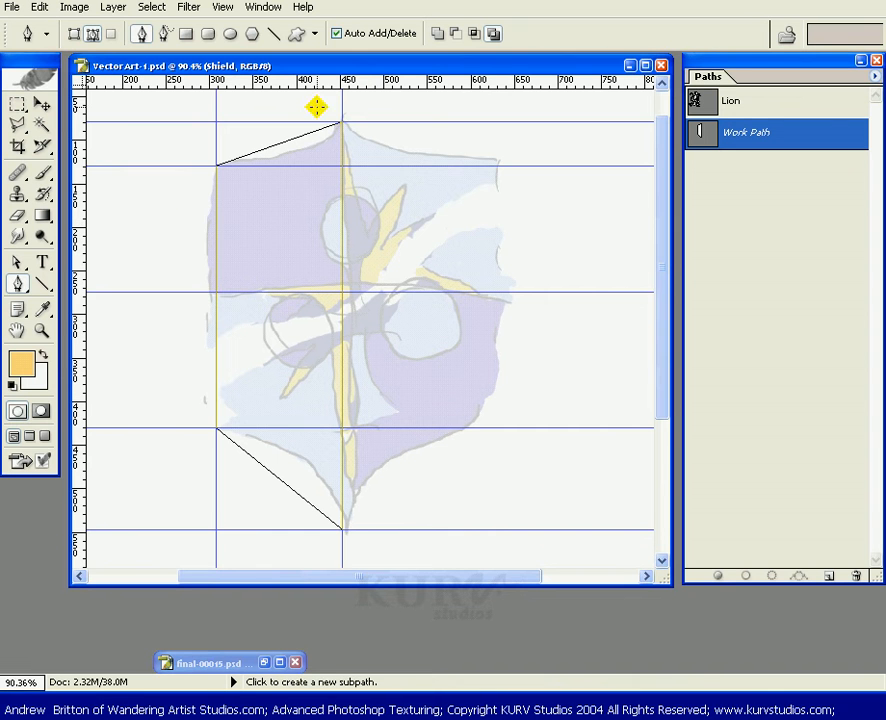
Curve the shield's top edge by pulling direction handles out of the top tip anchor with the Convert Point tool.
left_click(10, 283)
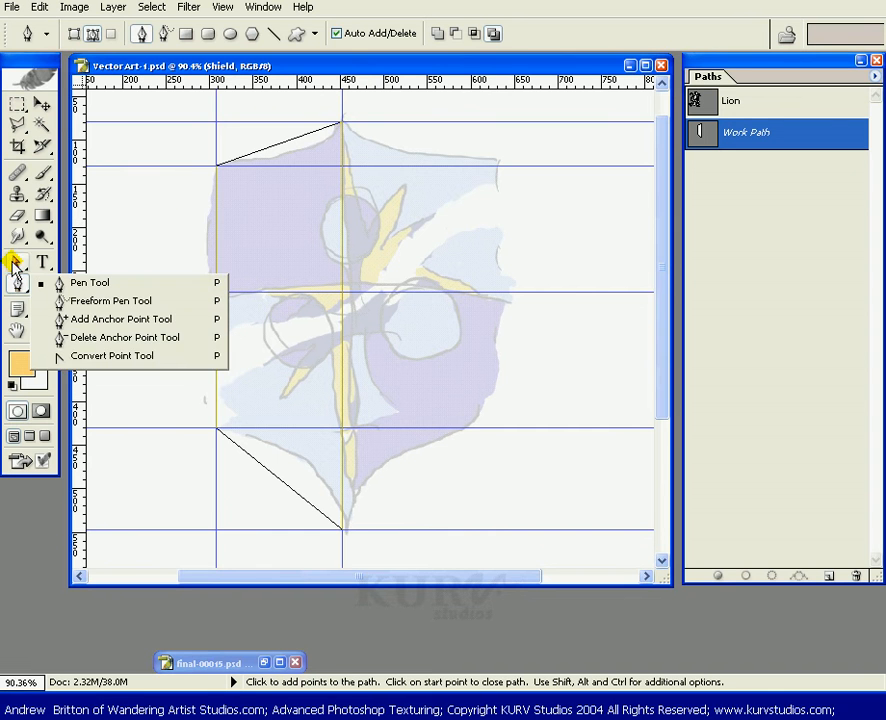
left_click(14, 263)
left_click(66, 279)
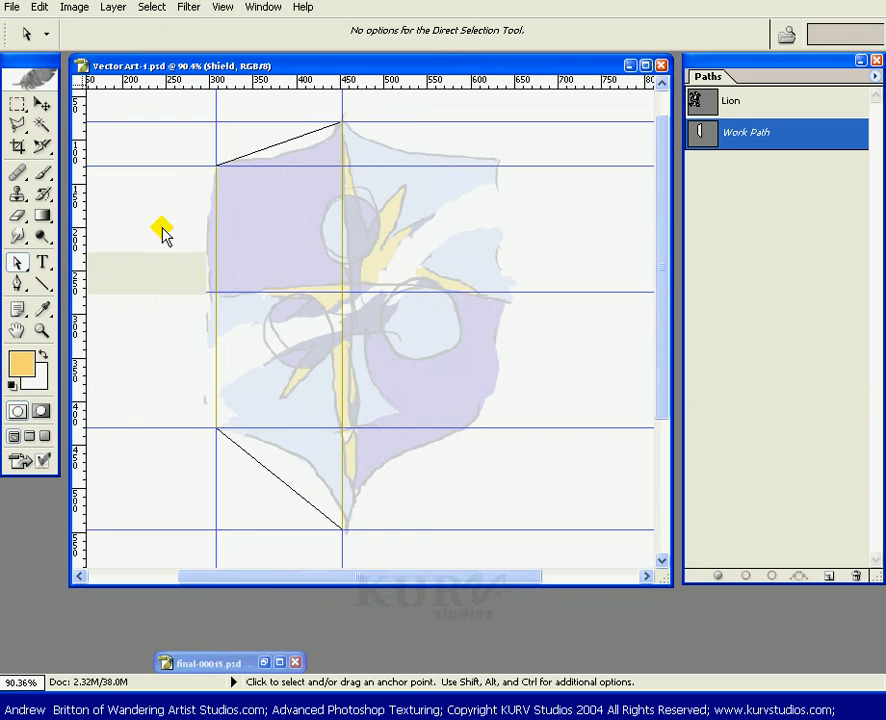
mouse_move(333, 112)
left_mouse_down()
mouse_move(356, 164)
mouse_move(336, 131)
mouse_move(318, 145)
mouse_move(342, 121)
mouse_move(309, 139)
mouse_move(397, 250)
mouse_move(388, 138)
mouse_move(342, 122)
left_mouse_up()
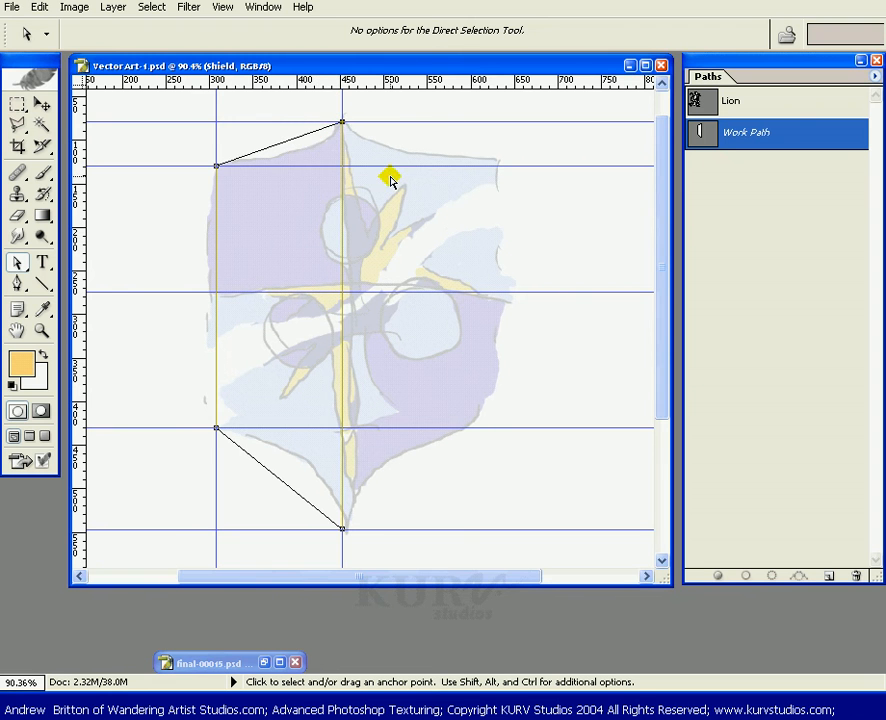
left_click(17, 264)
left_click(17, 284)
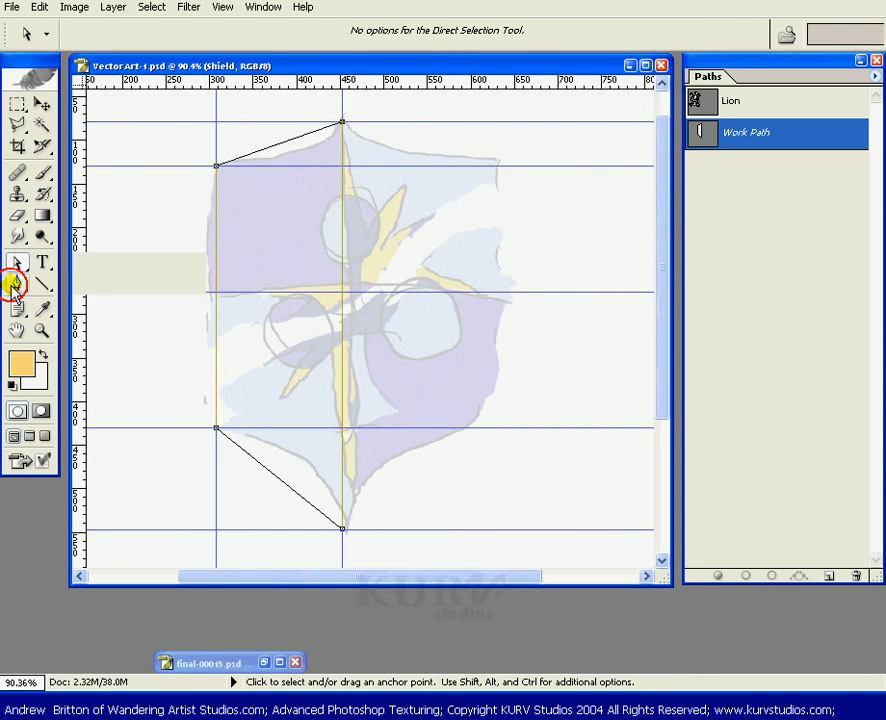
left_click_drag(17, 284, 66, 358)
left_click_drag(342, 122, 333, 157)
key("ctrl+z")
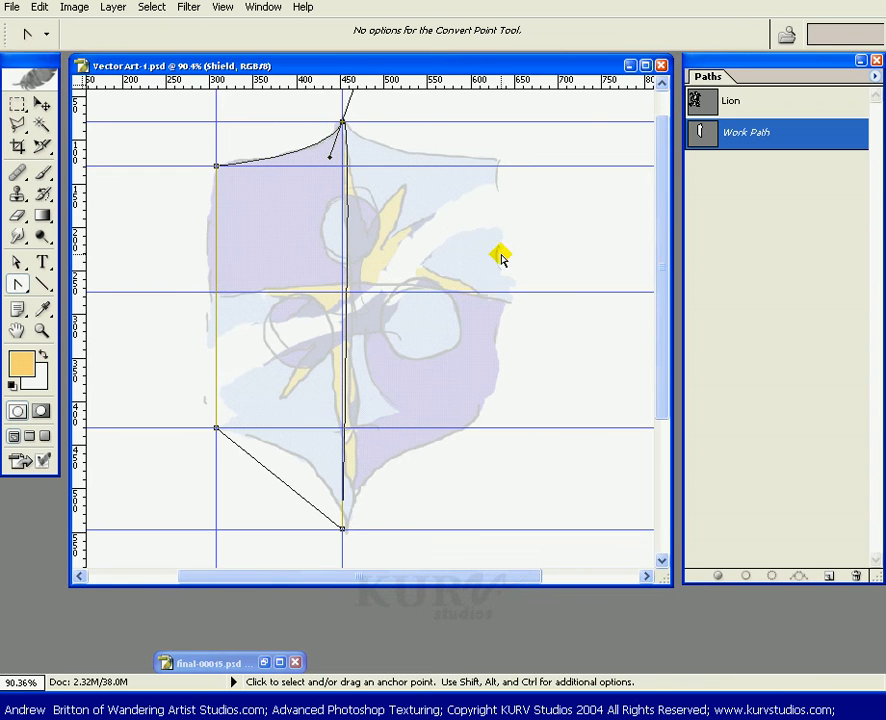
scroll(486, 260, "up", 2)
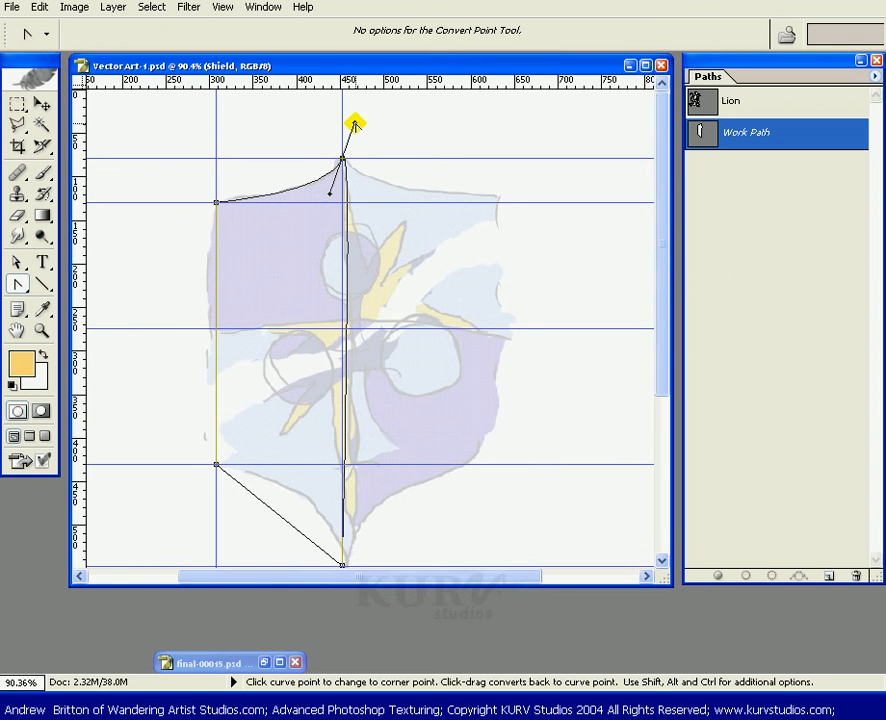
left_click_drag(358, 124, 340, 336)
left_click_drag(350, 293, 361, 236)
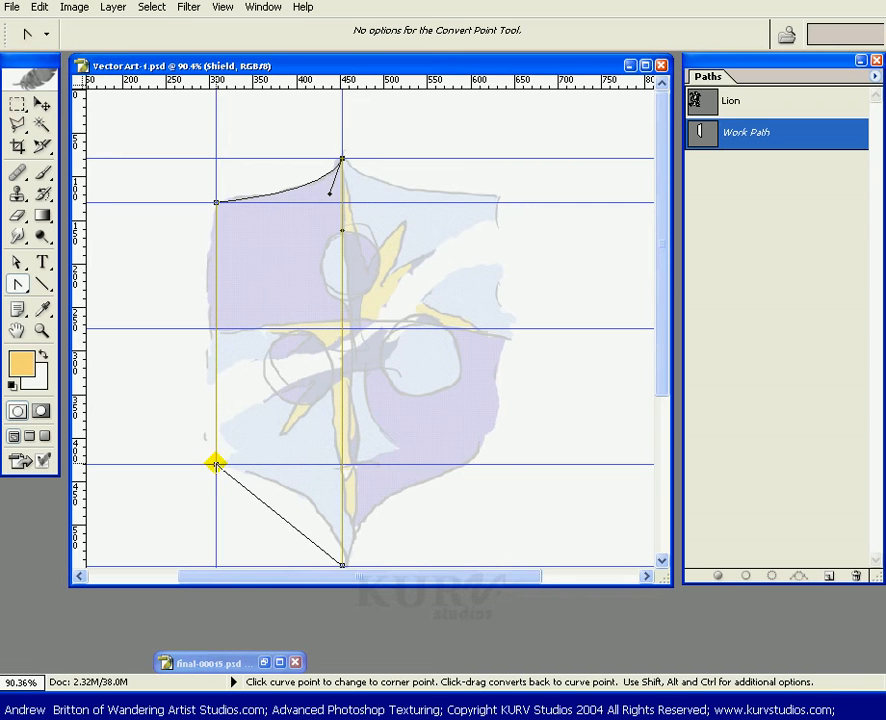
Convert the lower-left and upper-left corner anchors into curve points so the bottom and top edges bend smoothly.
left_click_drag(216, 463, 353, 487)
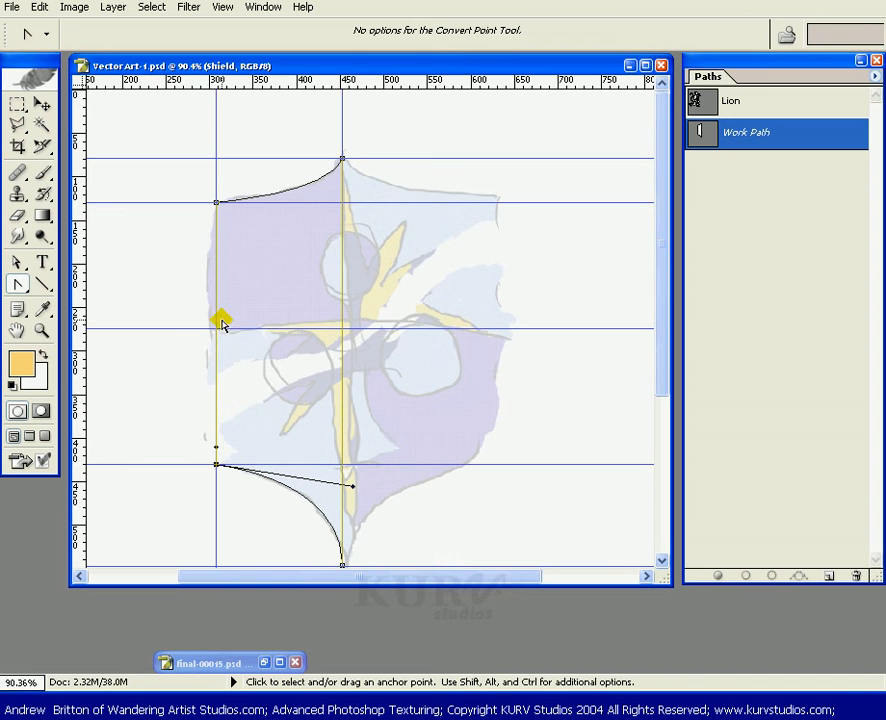
left_click(216, 202)
left_click_drag(216, 202, 212, 236)
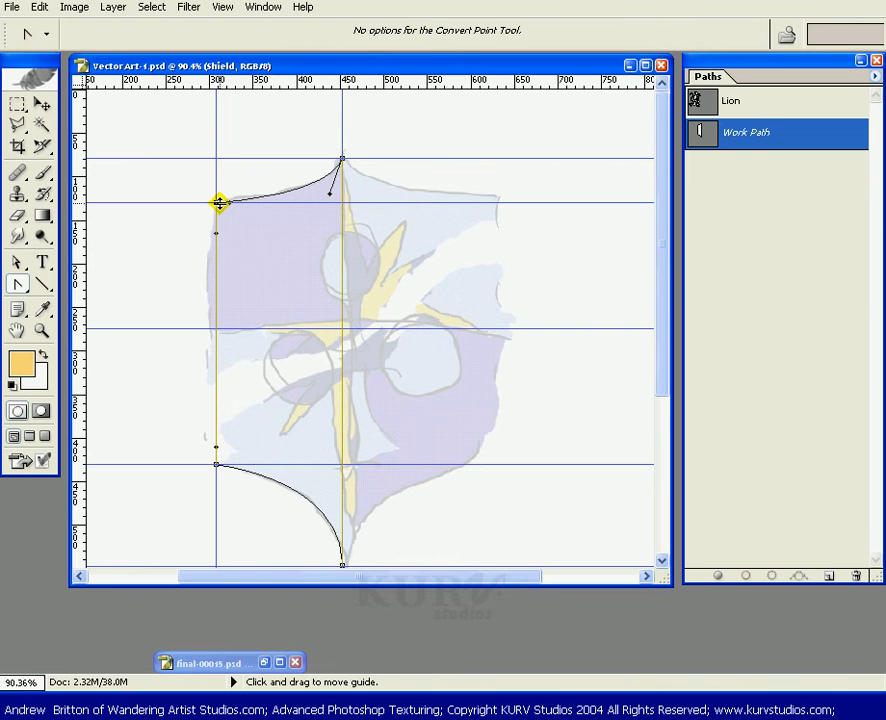
Hide the guides and turn off snapping.
left_click(222, 7)
left_click(346, 10)
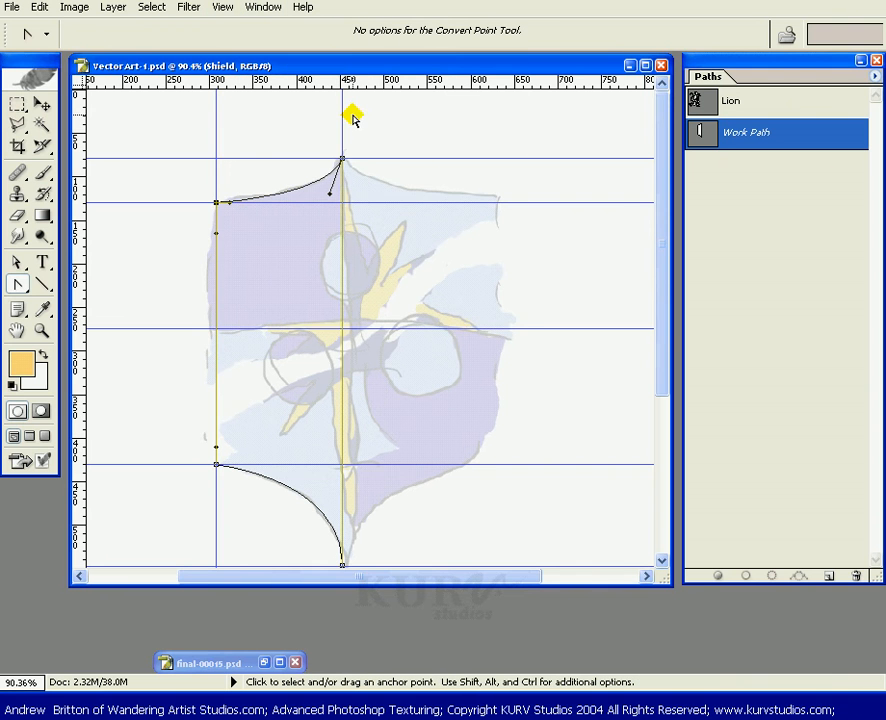
key("ctrl+semicolon")
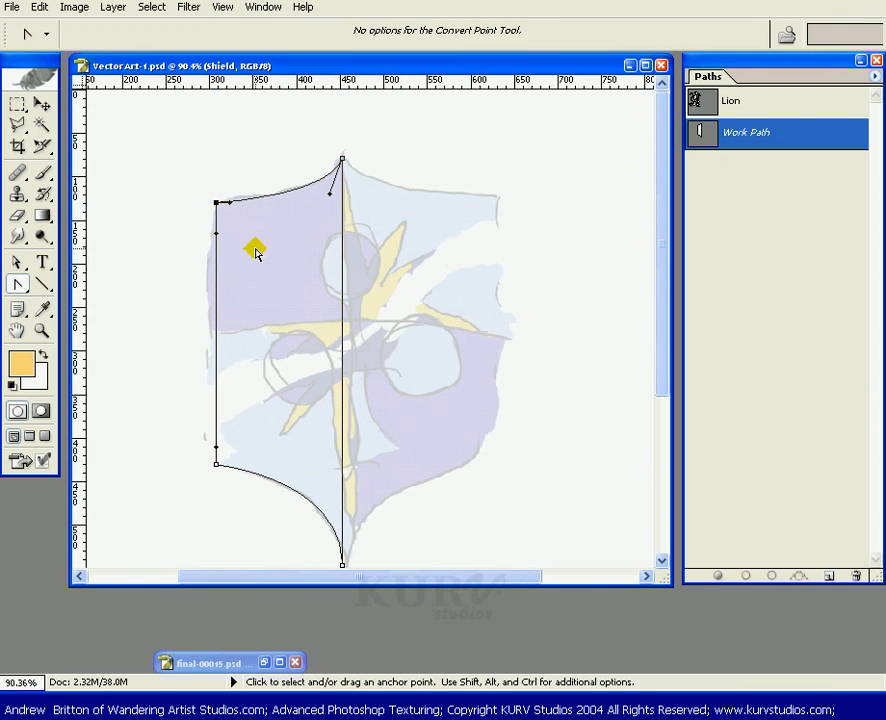
left_click(217, 204)
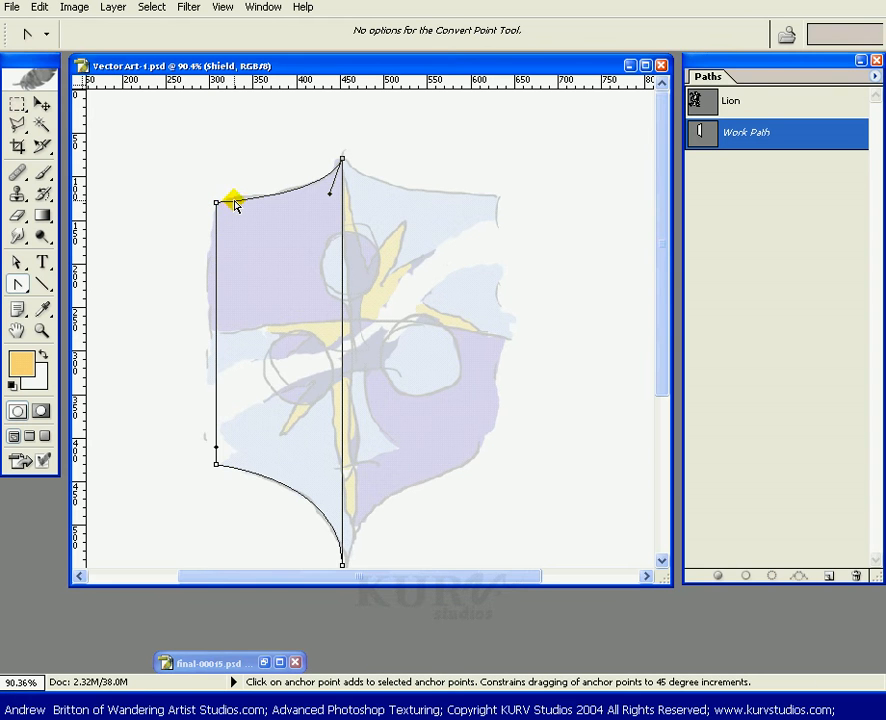
left_click(227, 8)
left_click(239, 283)
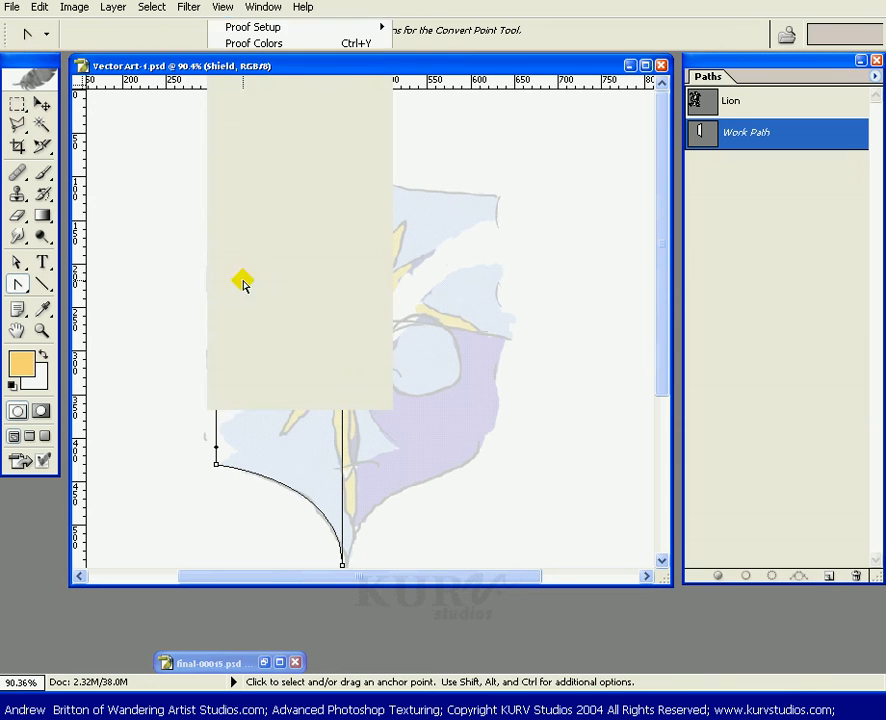
Try pulling a curve handle out of the upper-left corner anchor, and undo it.
left_click_drag(218, 205, 226, 205)
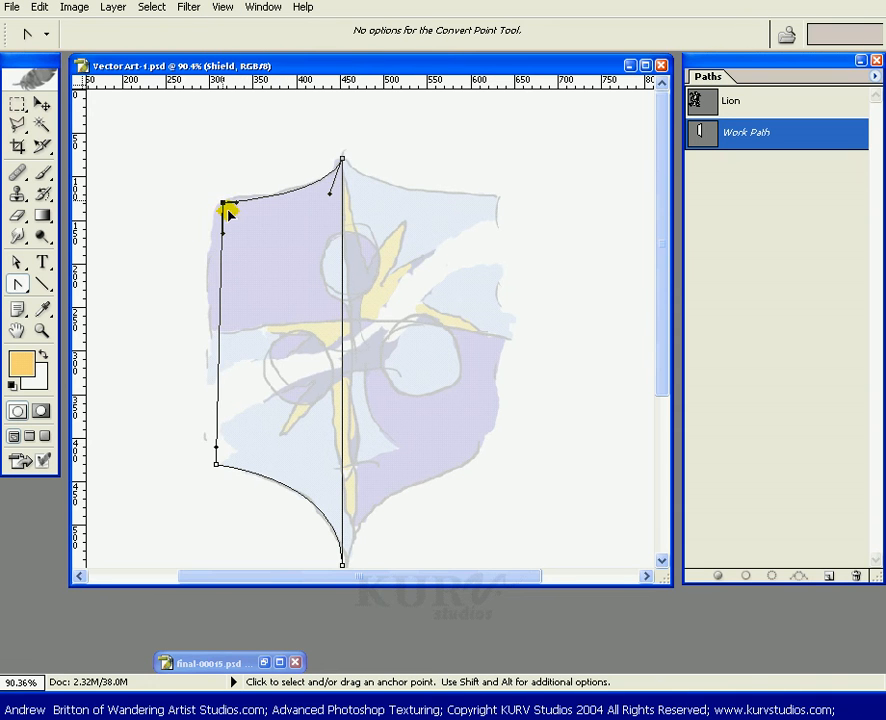
key("ctrl+z")
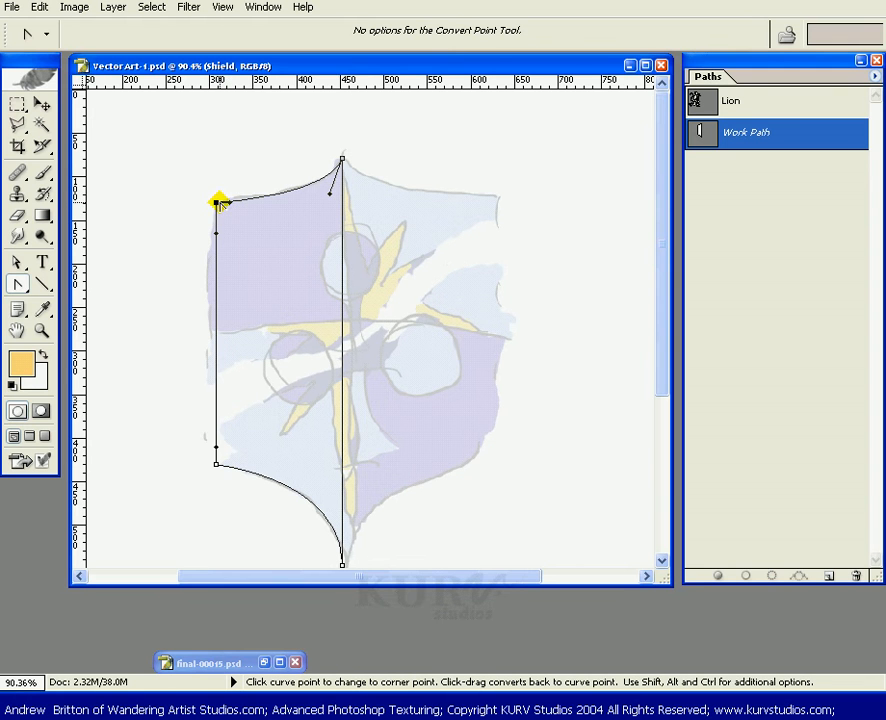
Add an anchor point on the shield's left edge just above the lower-left corner with the Add Anchor Point tool.
left_click(21, 285)
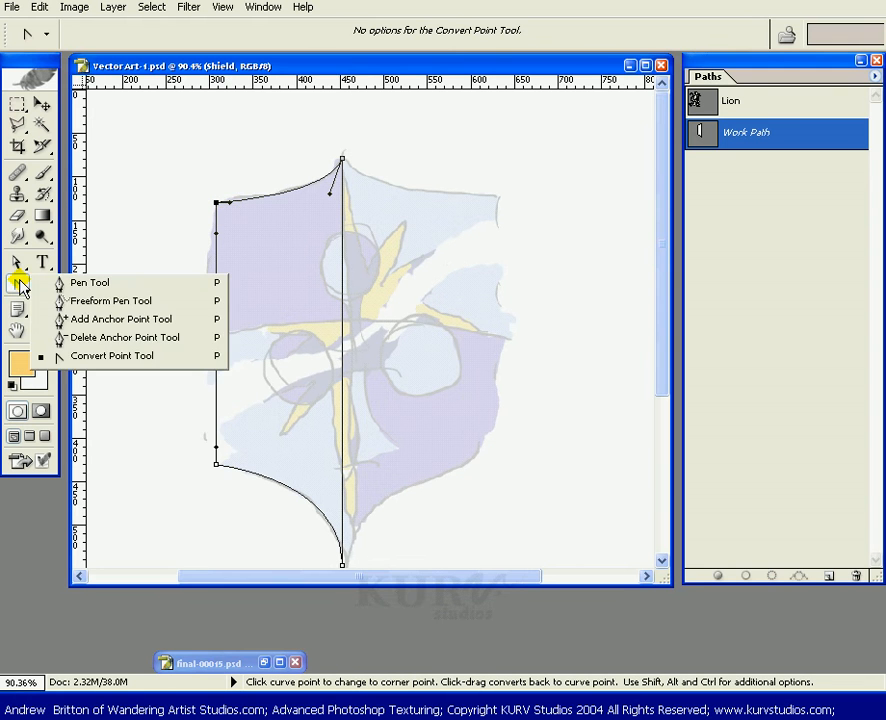
left_click(75, 318)
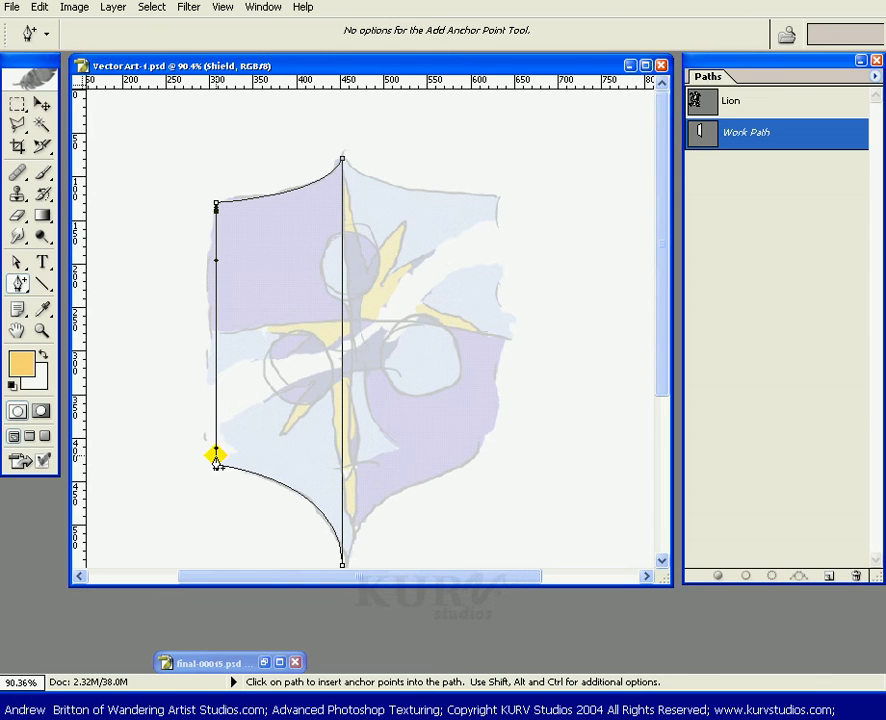
left_click(216, 457)
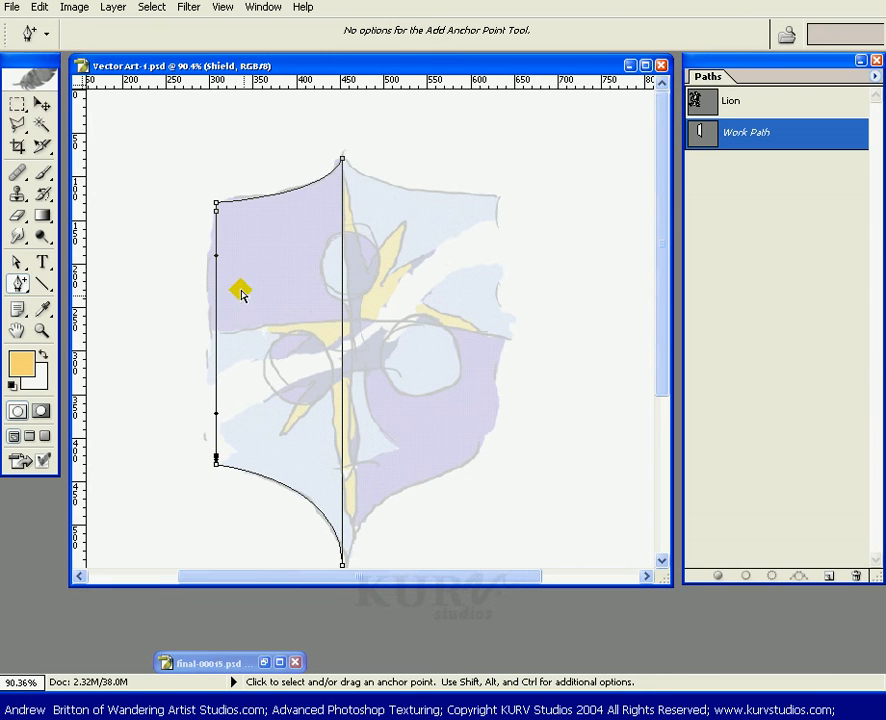
Shape the lower-left corner into a small rounded bend with the Convert Point tool.
left_click_drag(13, 285, 66, 354)
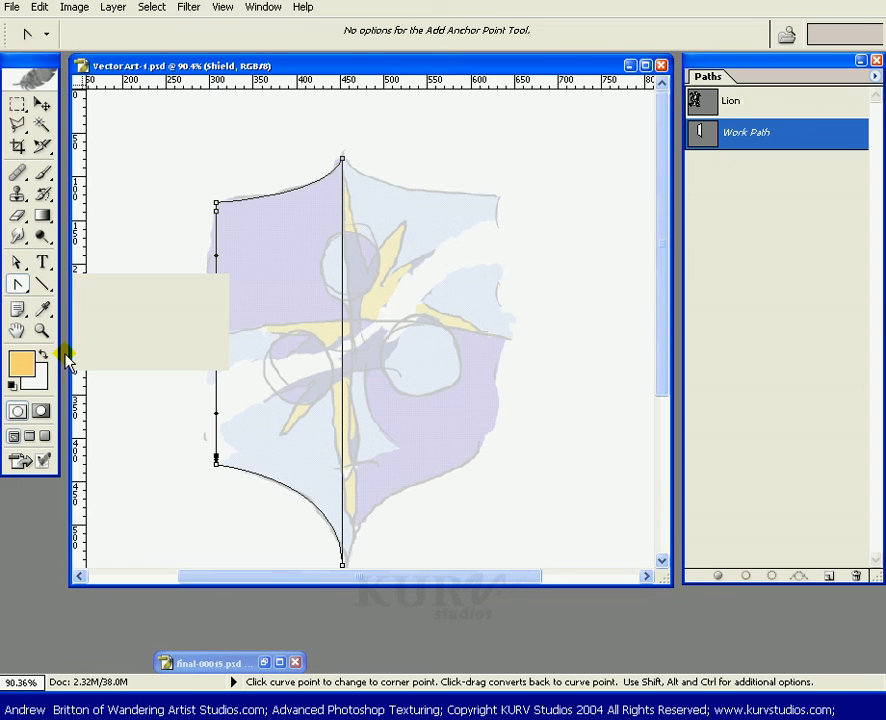
left_click(216, 203, "ctrl")
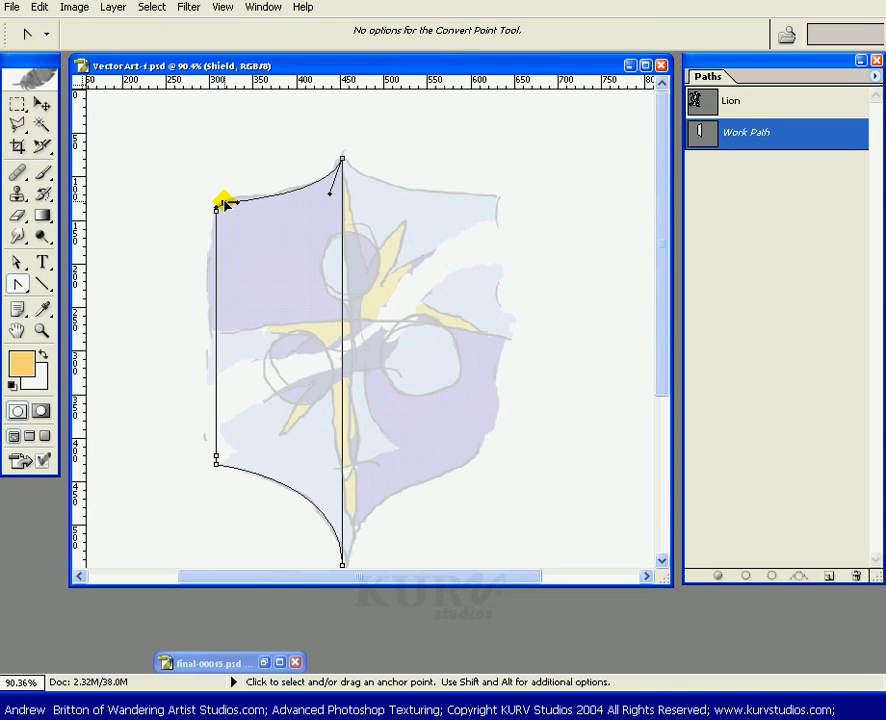
key("shift")
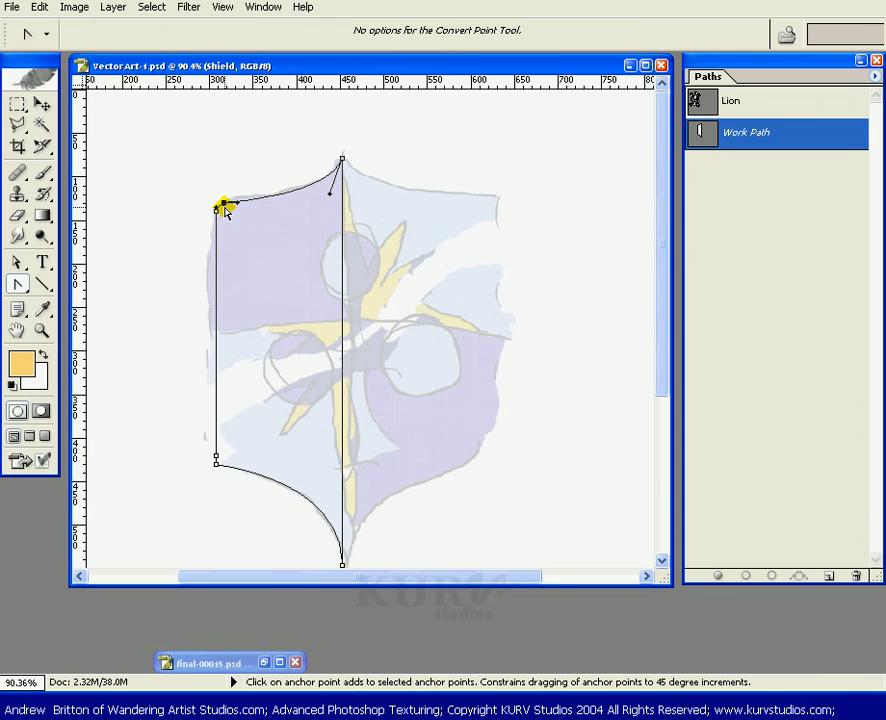
left_click(216, 460, "shift")
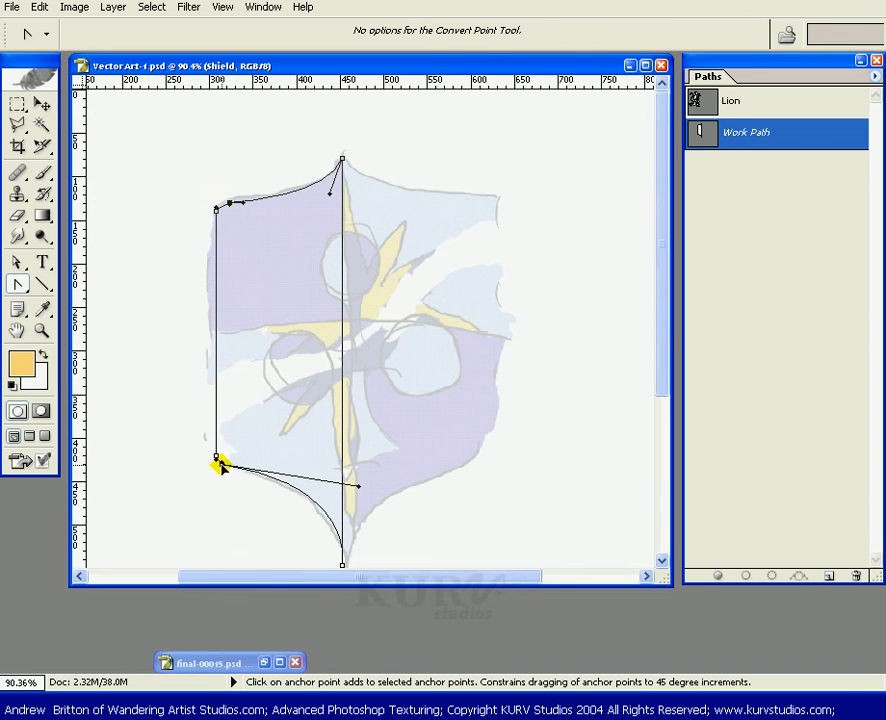
key("ctrl+Left")
key("ctrl+Left")
key("ctrl+Left")
key("ctrl+Left")
key("ctrl+Left")
key("ctrl+Left")
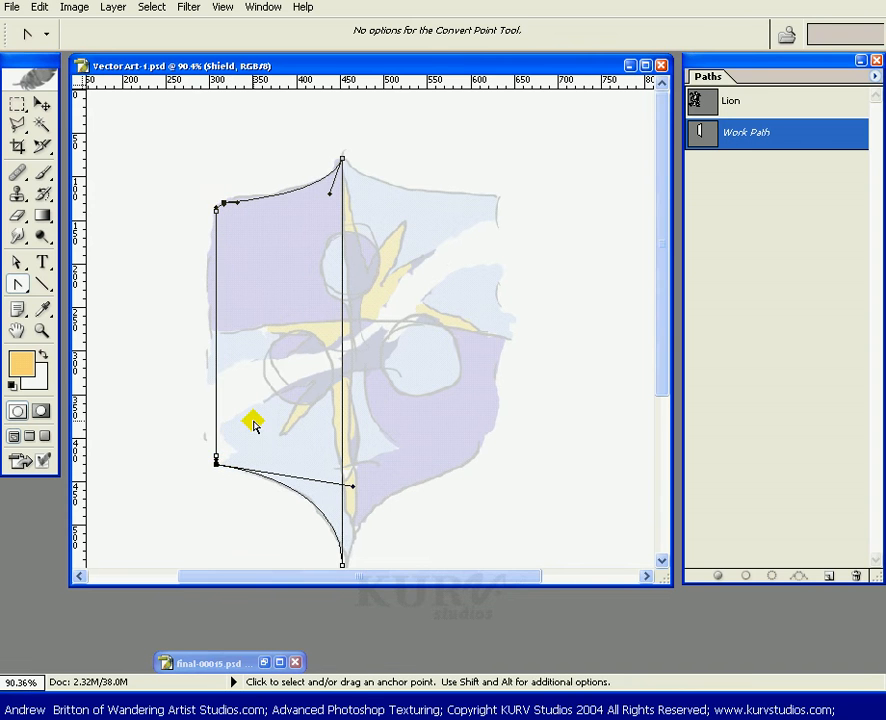
left_click(208, 464, "ctrl")
left_click_drag(217, 464, 224, 466)
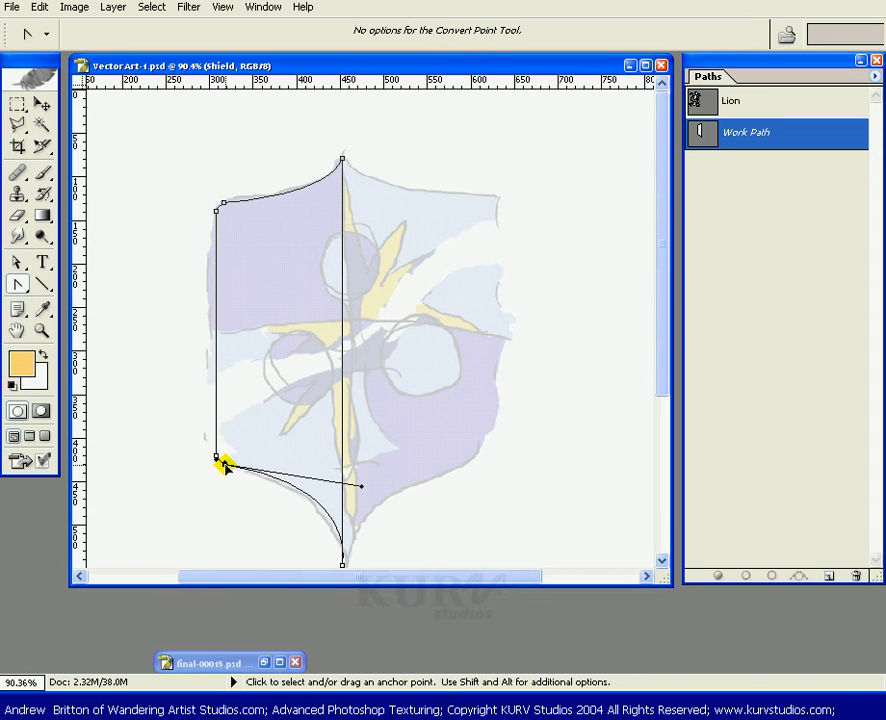
key("ctrl+alt+z")
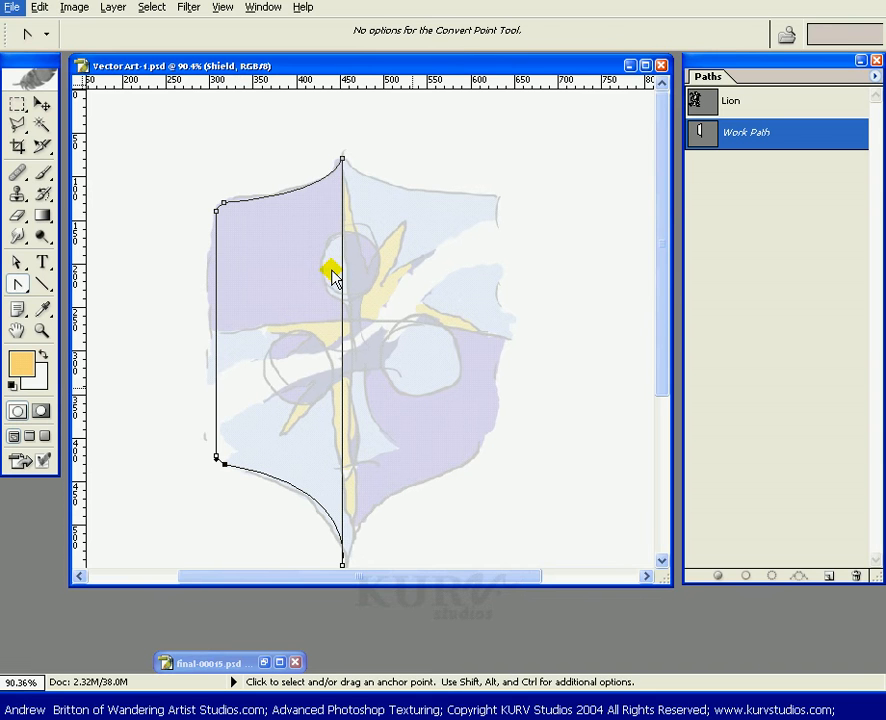
left_click(760, 202)
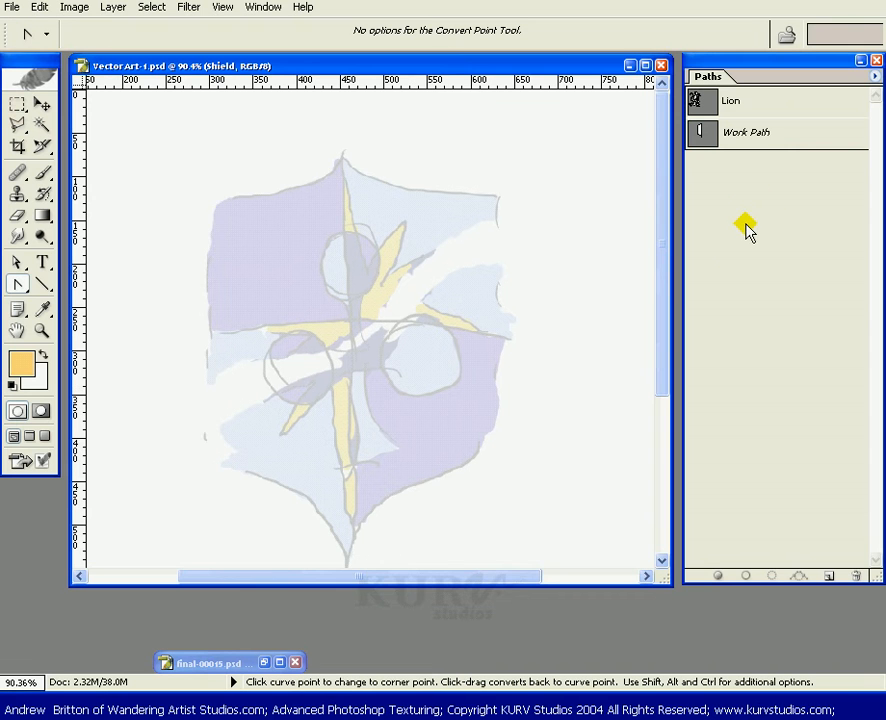
left_click(796, 139)
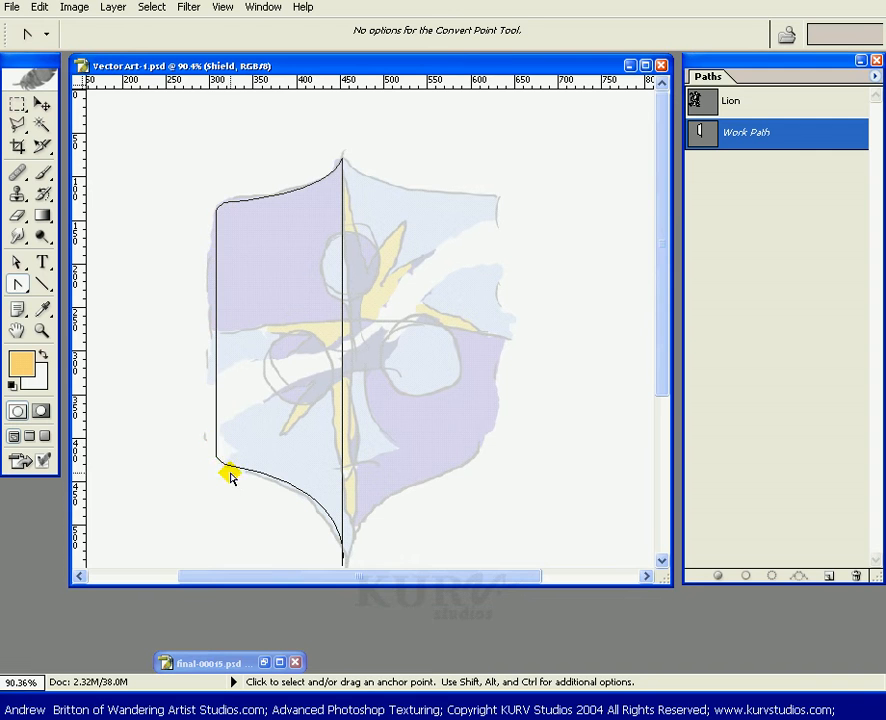
Zoom into the lower-left corner and reshape its bottom anchor's handles so the bottom edge follows the sketch outline.
key("z")
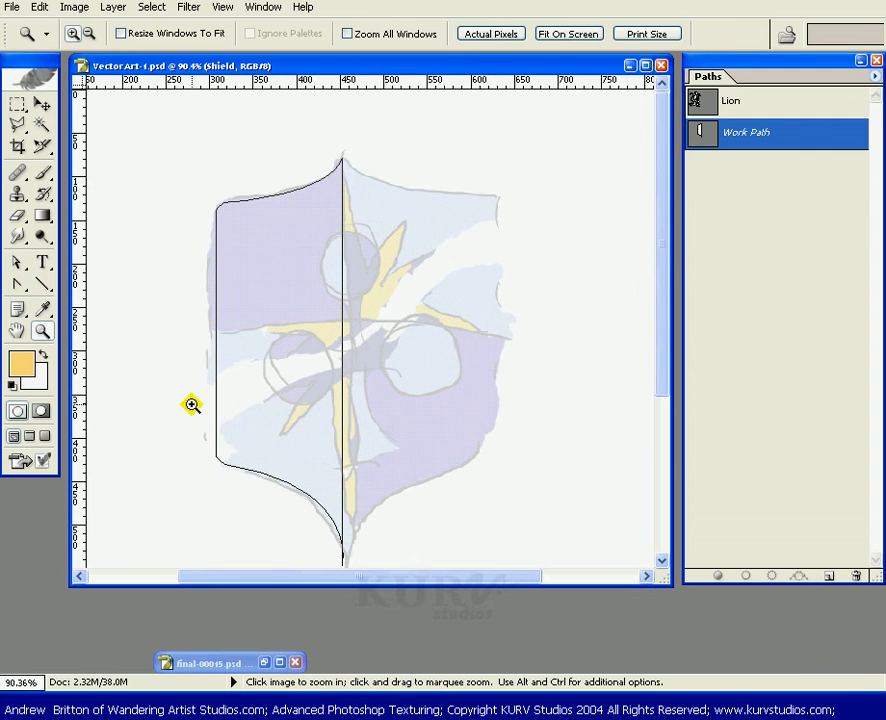
left_click_drag(192, 404, 271, 560)
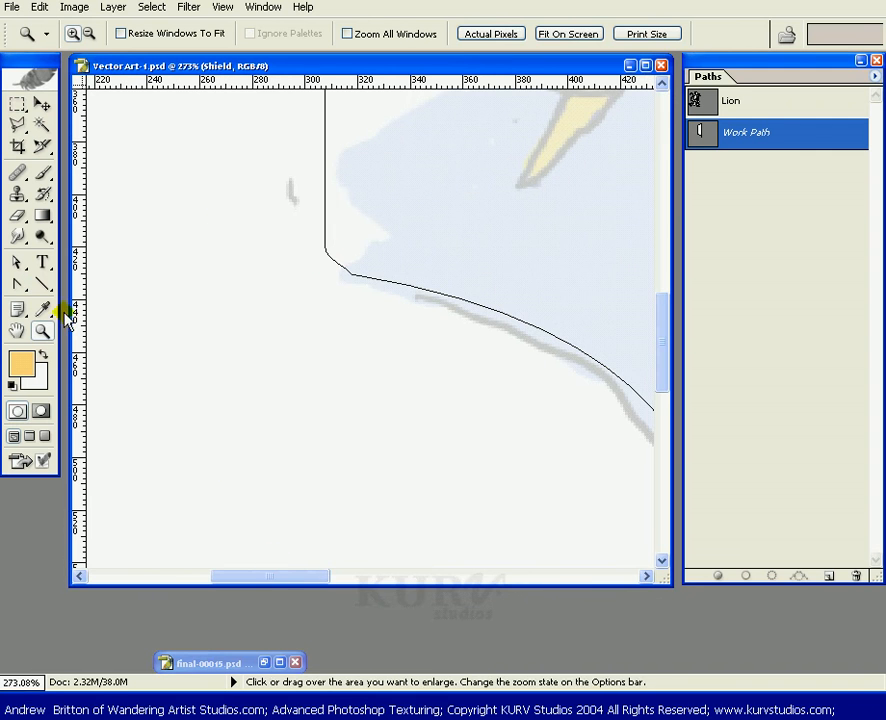
left_click_drag(16, 283, 88, 356)
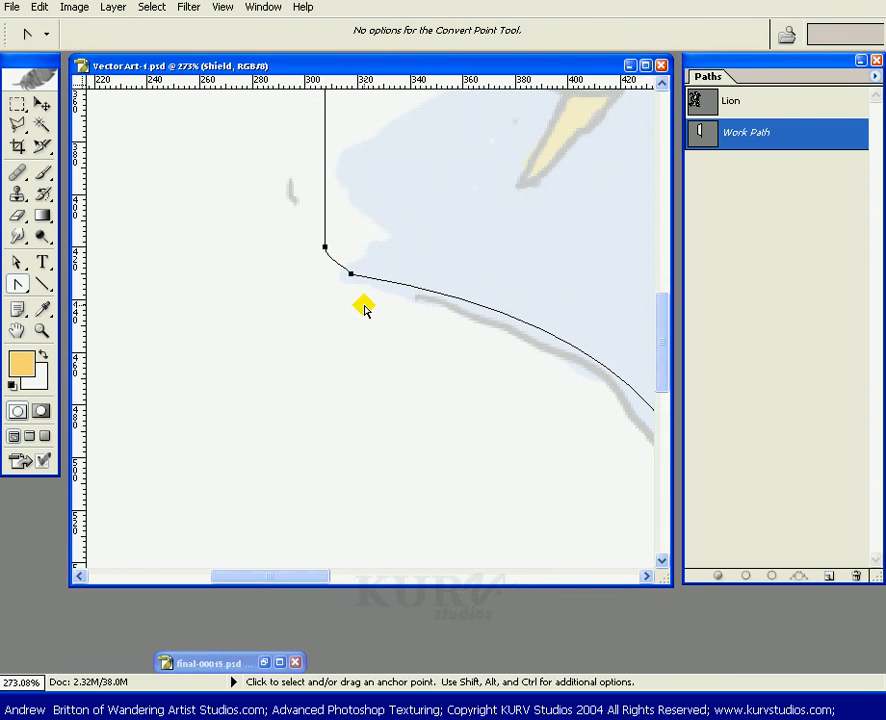
left_click(350, 274)
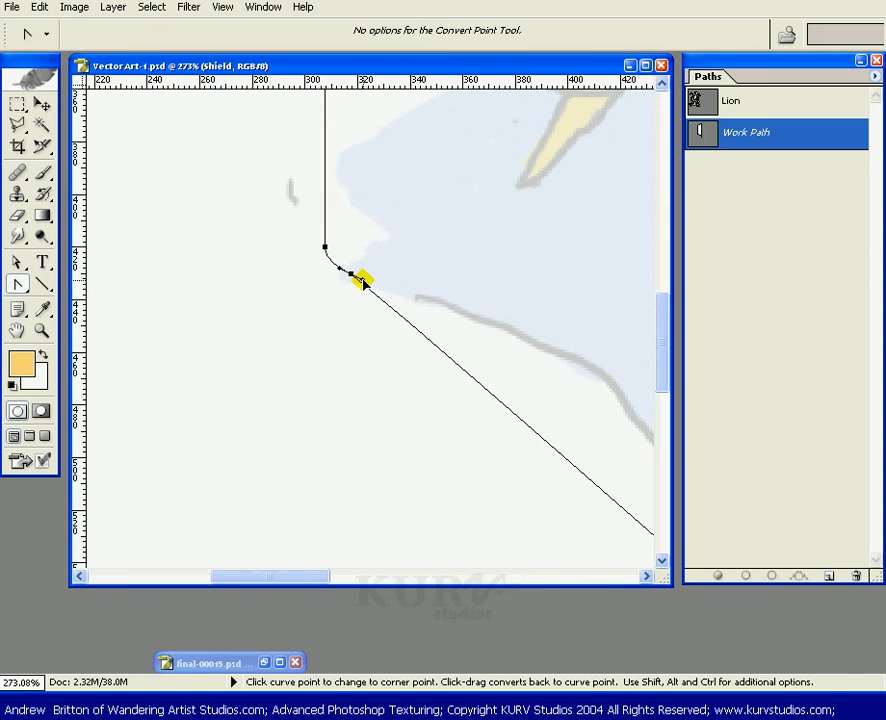
left_click_drag(362, 283, 370, 280)
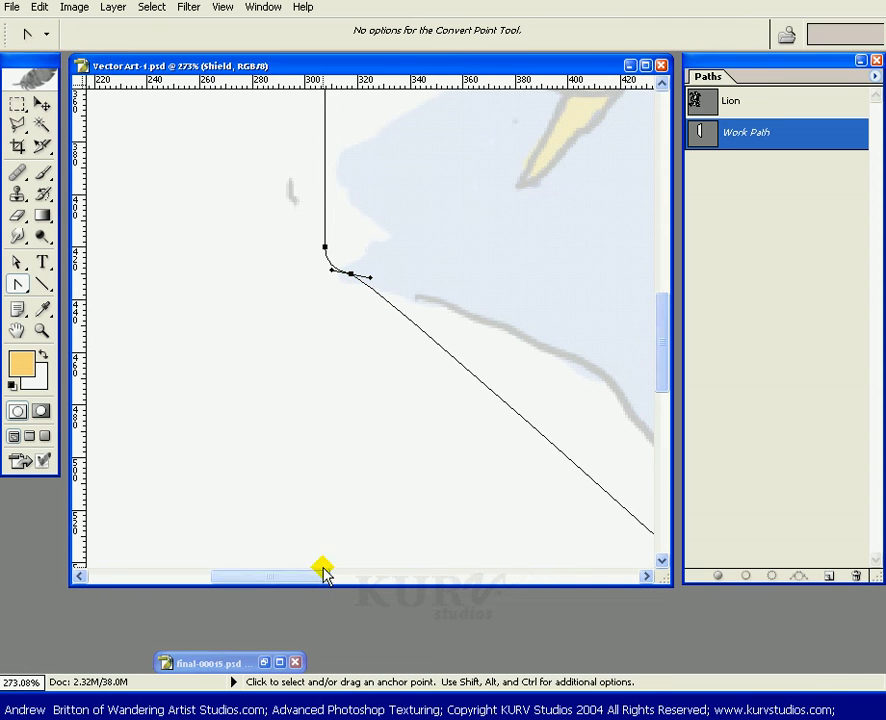
mouse_move(323, 572)
left_mouse_down()
mouse_move(405, 576)
mouse_move(332, 576)
left_mouse_up()
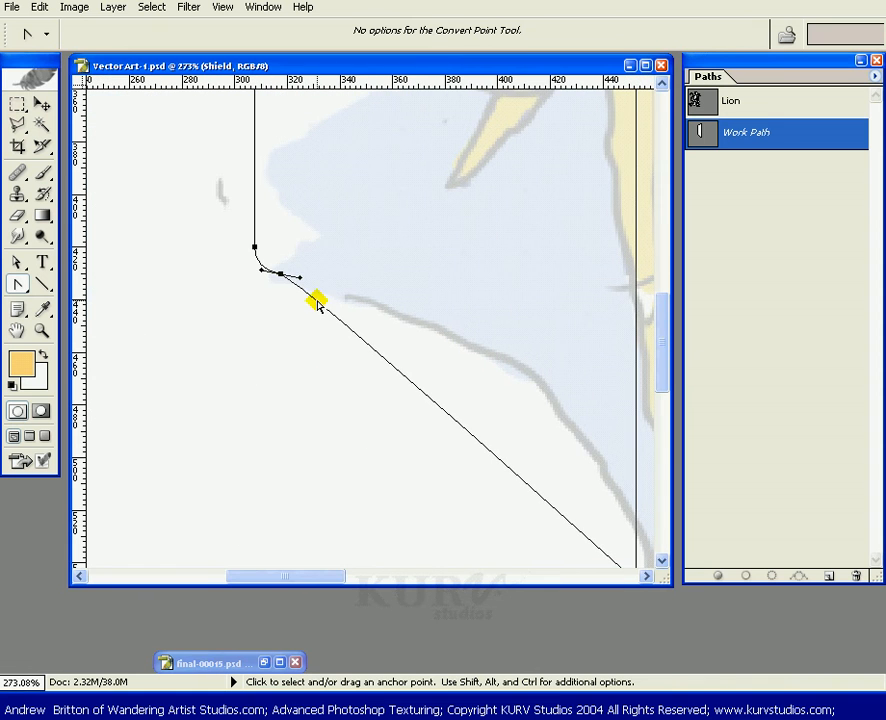
left_click_drag(300, 278, 175, 315)
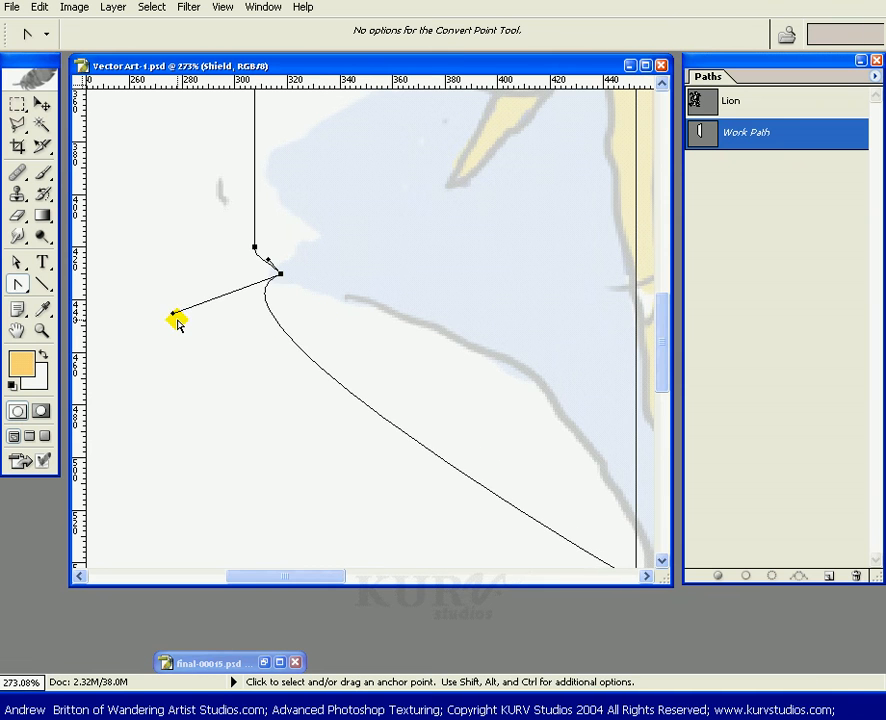
key("ctrl+z")
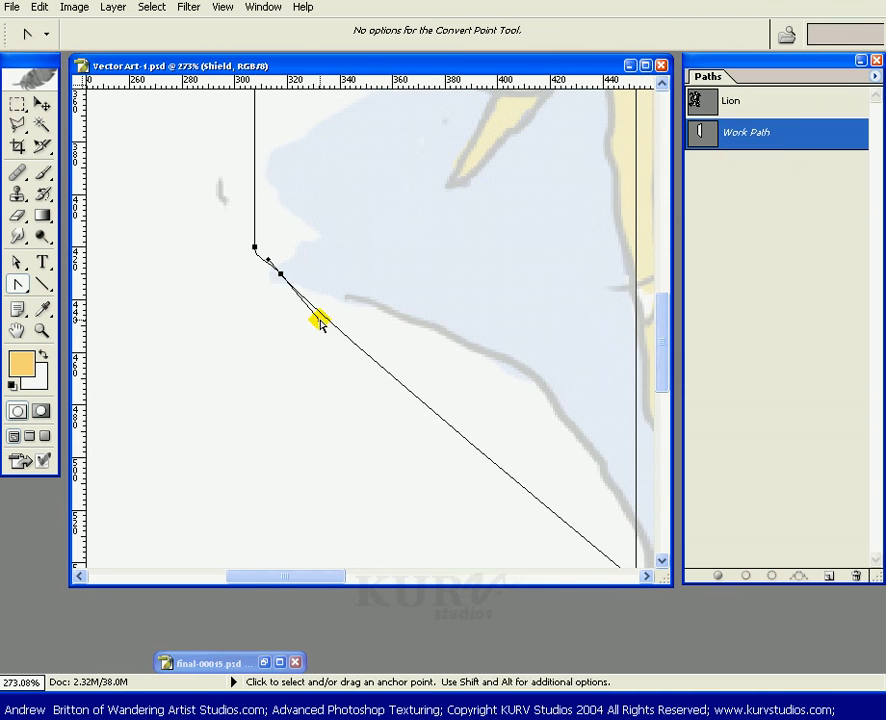
left_click_drag(320, 322, 621, 313)
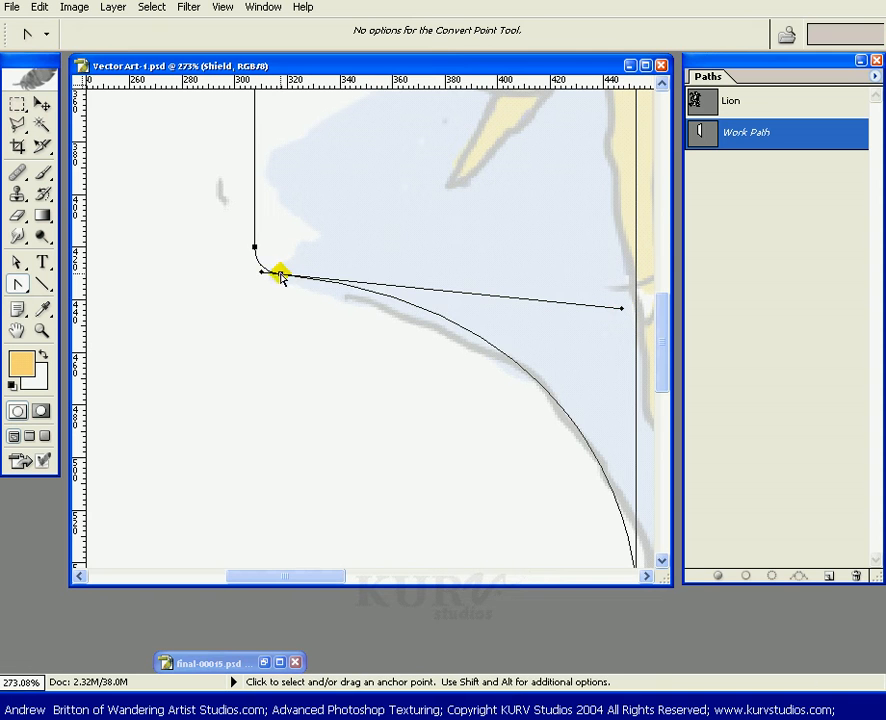
left_click_drag(283, 275, 277, 287)
key("ctrl+z")
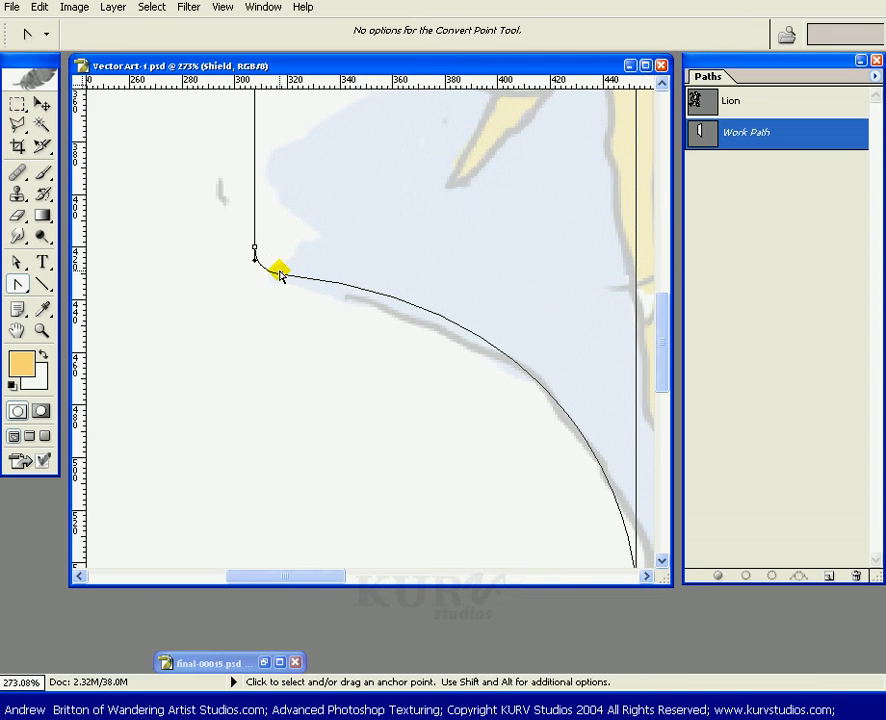
left_click_drag(284, 274, 284, 284)
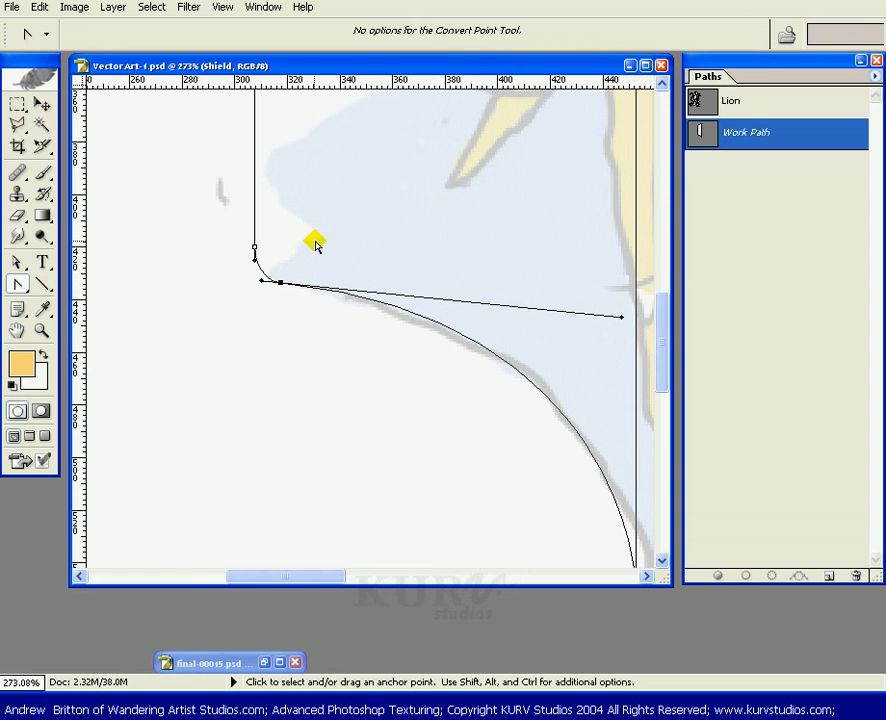
Save the work path under the name Shield.
key("ctrl+0")
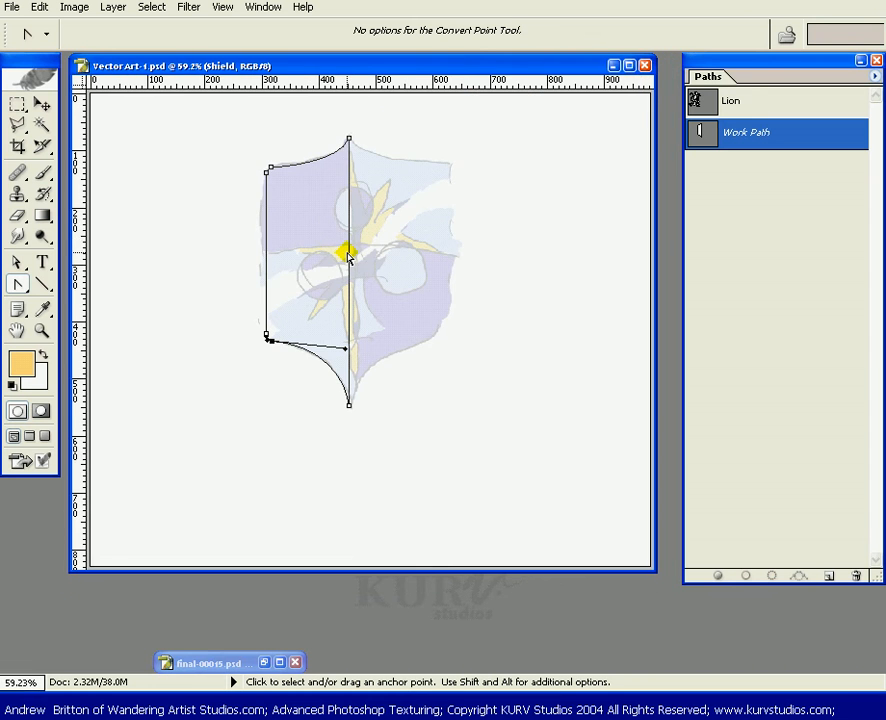
key("ctrl+plus")
key("ctrl+plus")
key("space")
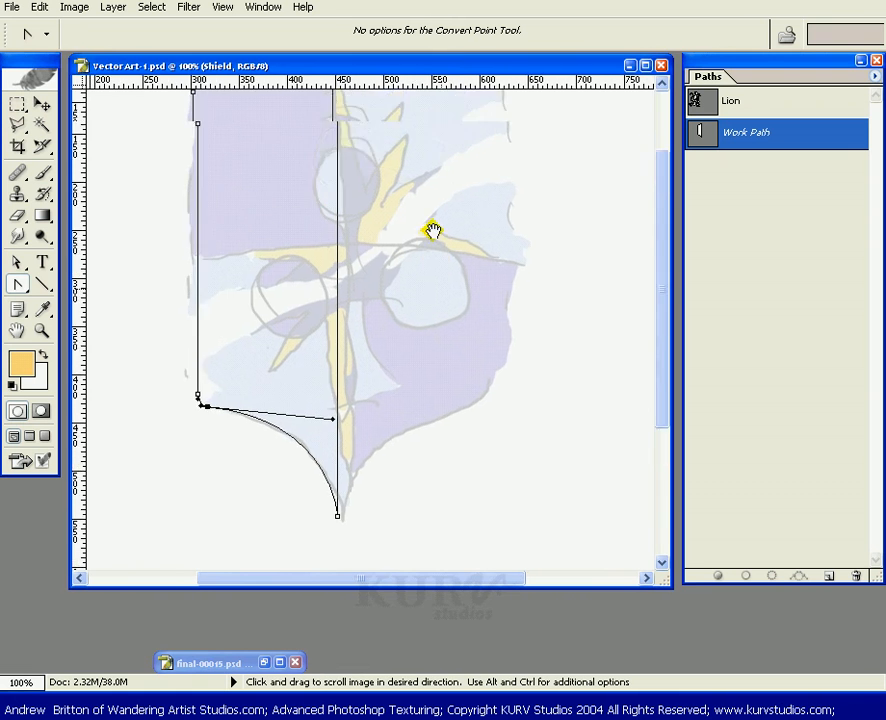
left_click_drag(432, 231, 456, 296)
left_click(817, 292)
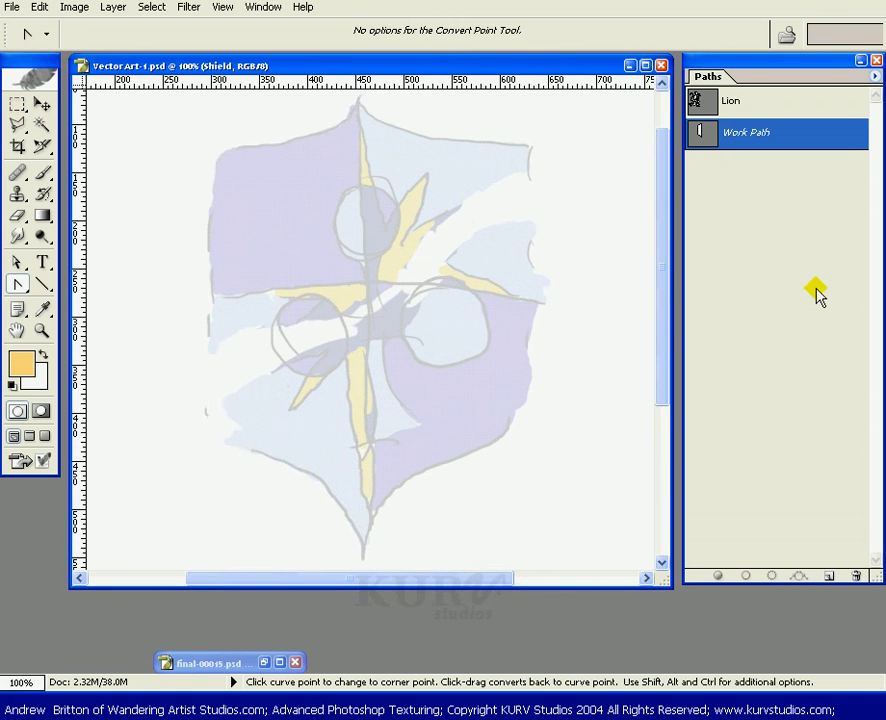
left_click(798, 137)
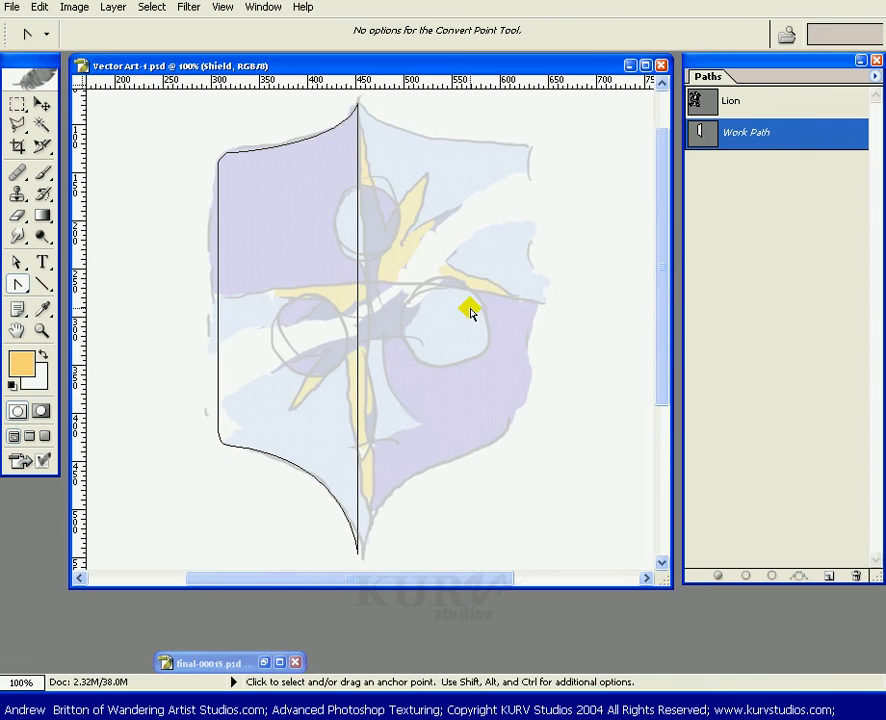
key("a")
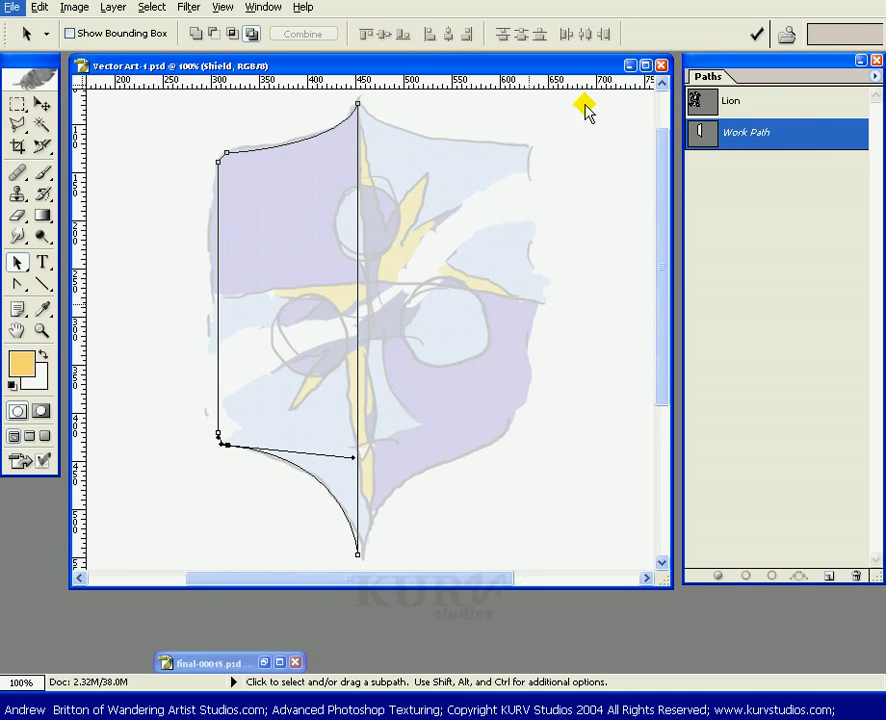
double_click(793, 140)
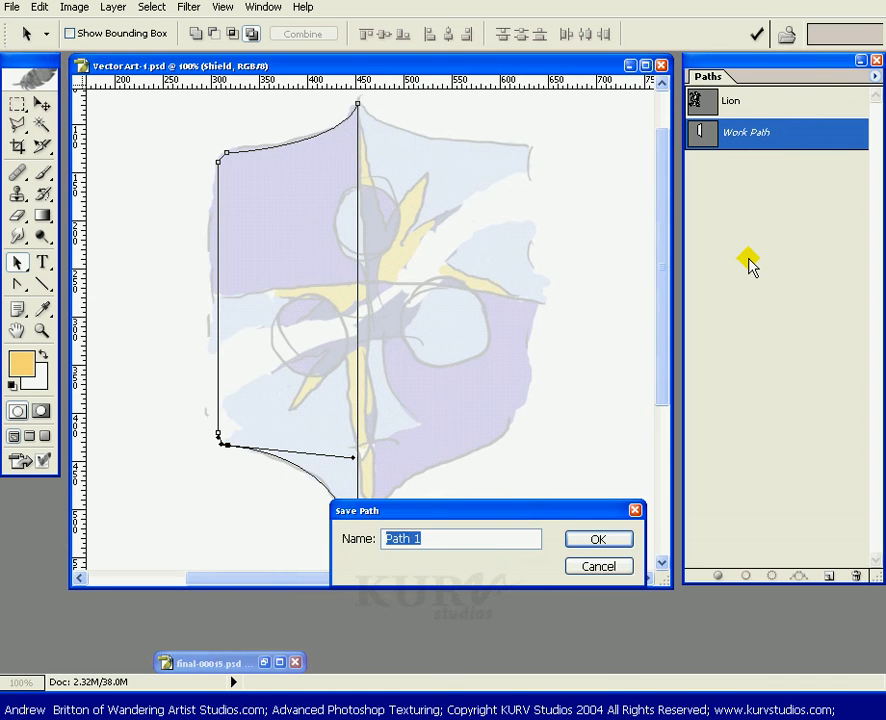
type("Shield")
key("Return")
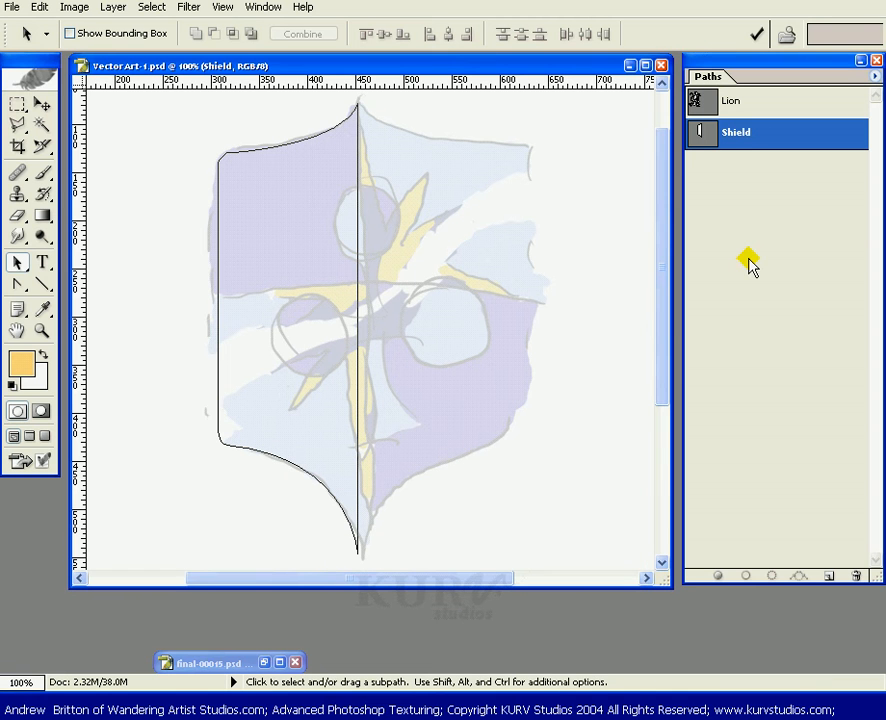
Select the whole shield half path with the Path Selection tool.
left_click(18, 263)
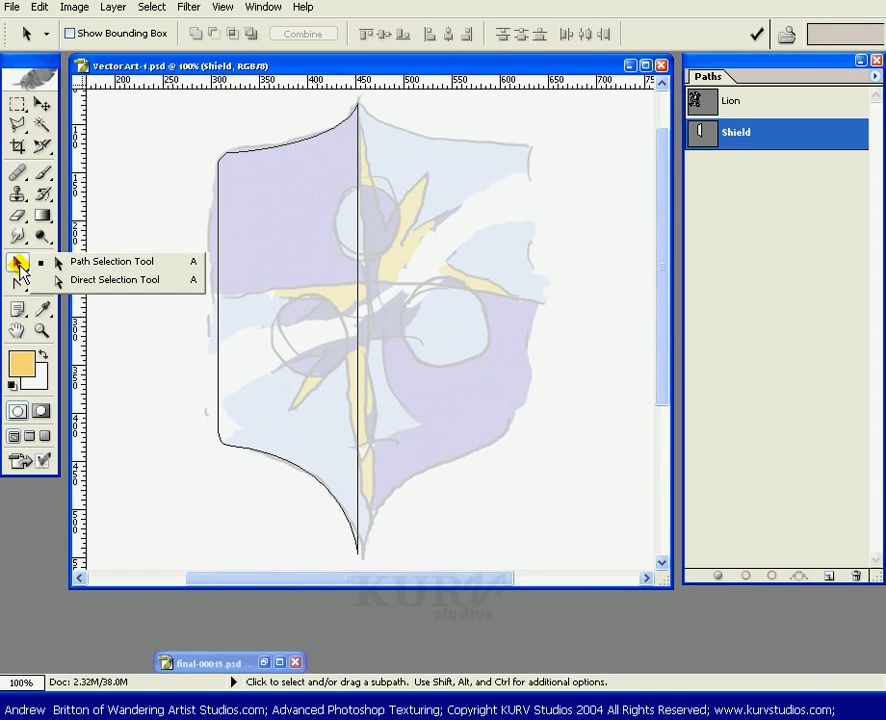
left_click(70, 261)
left_click_drag(158, 238, 253, 247)
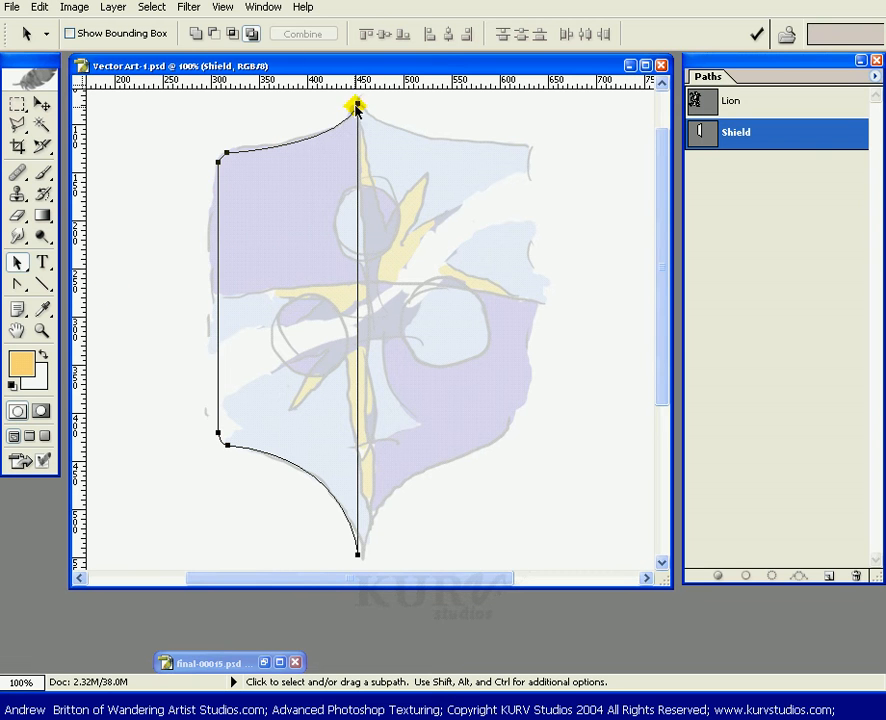
left_click_drag(17, 268, 52, 282)
left_click_drag(168, 120, 266, 186)
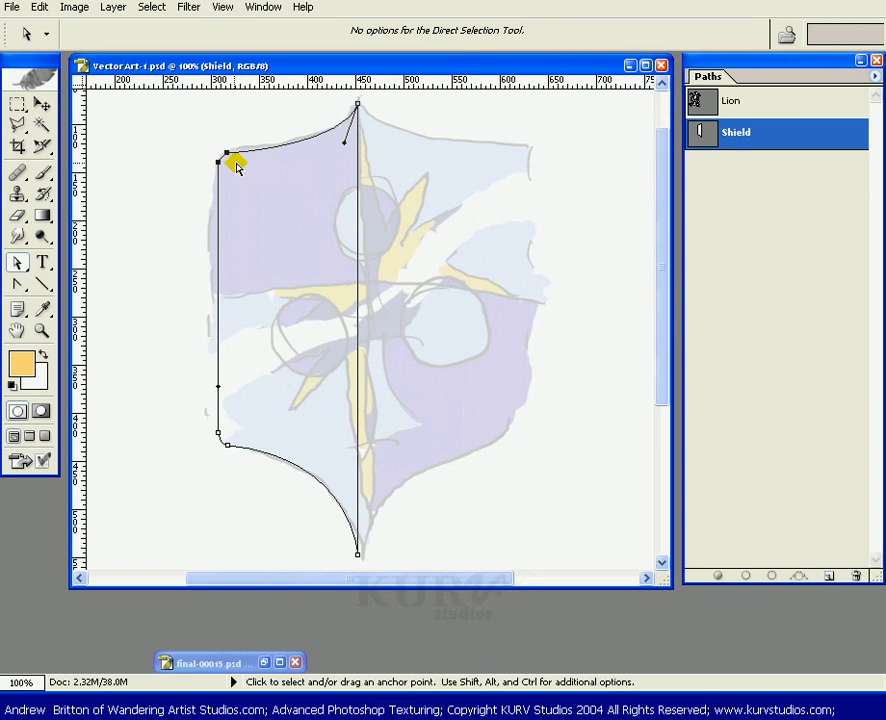
left_click_drag(247, 169, 298, 203)
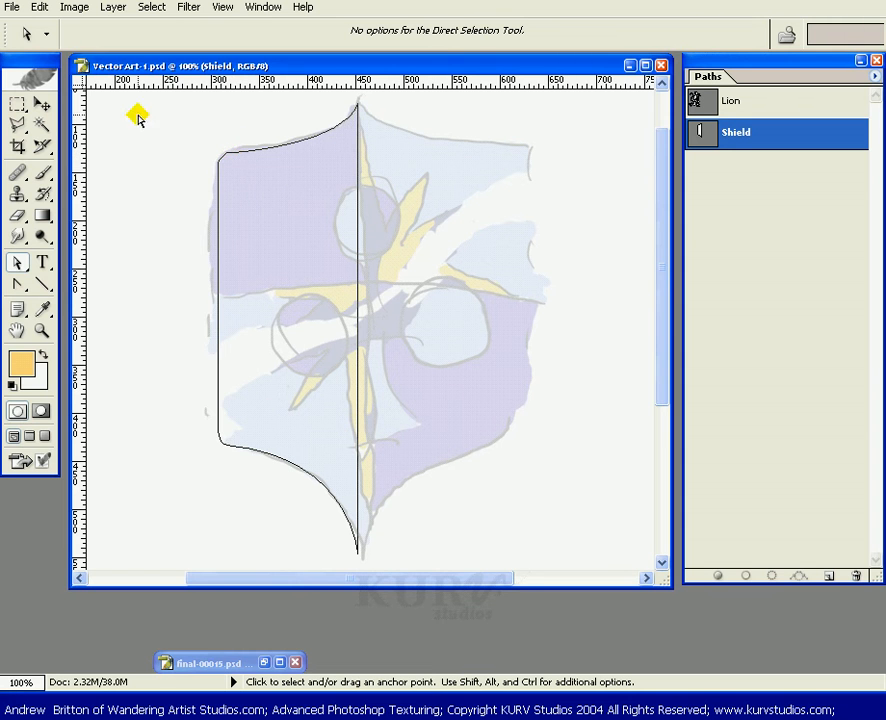
left_click_drag(148, 100, 314, 220)
left_click_drag(225, 154, 272, 210)
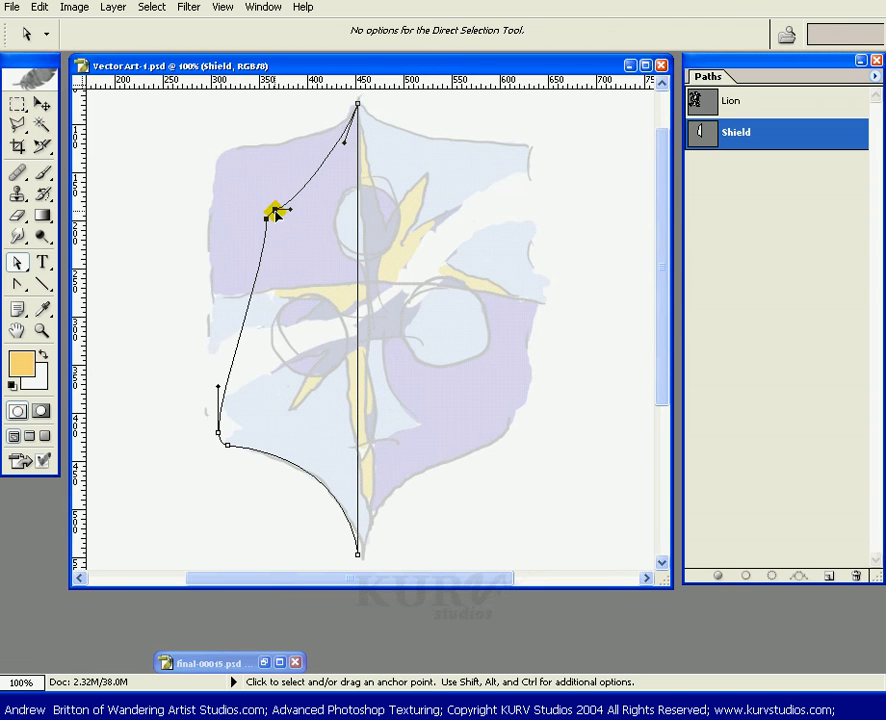
key("ctrl+z")
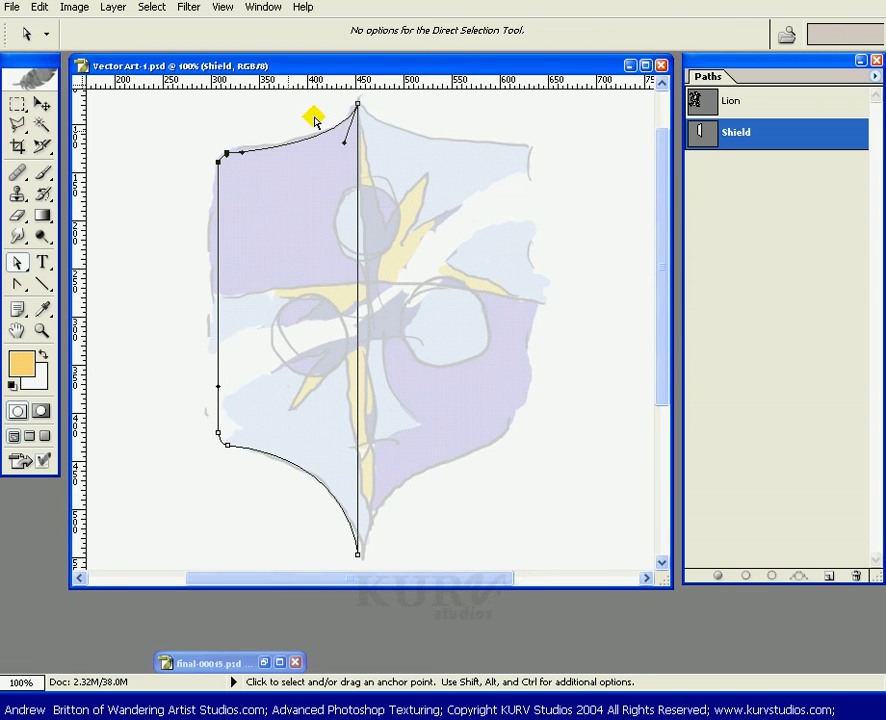
Reselect the whole path and paste a duplicate of it into the Shield path.
left_click_drag(38, 262, 90, 262)
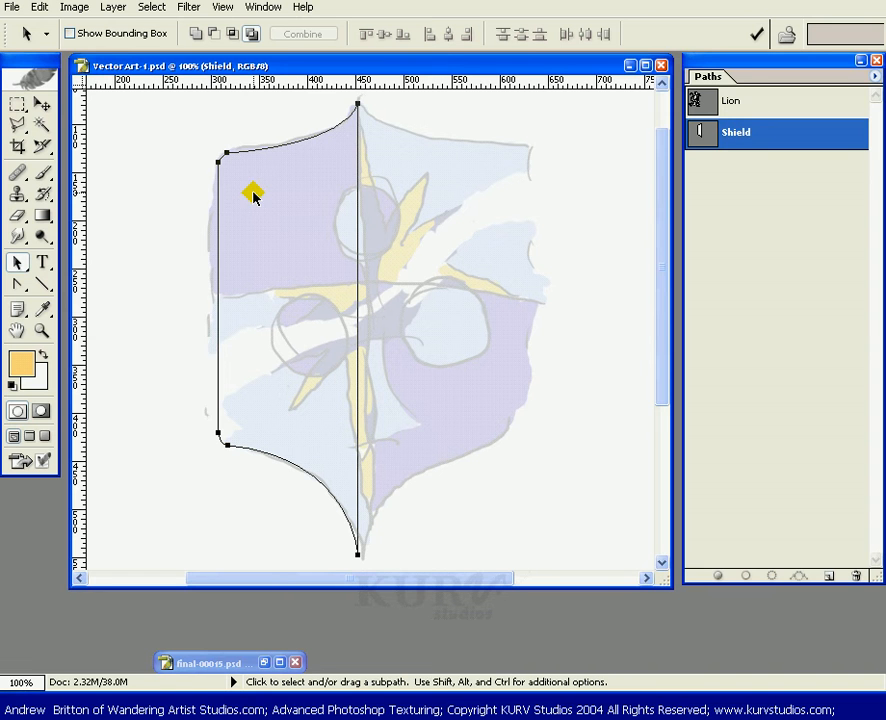
key("ctrl+v")
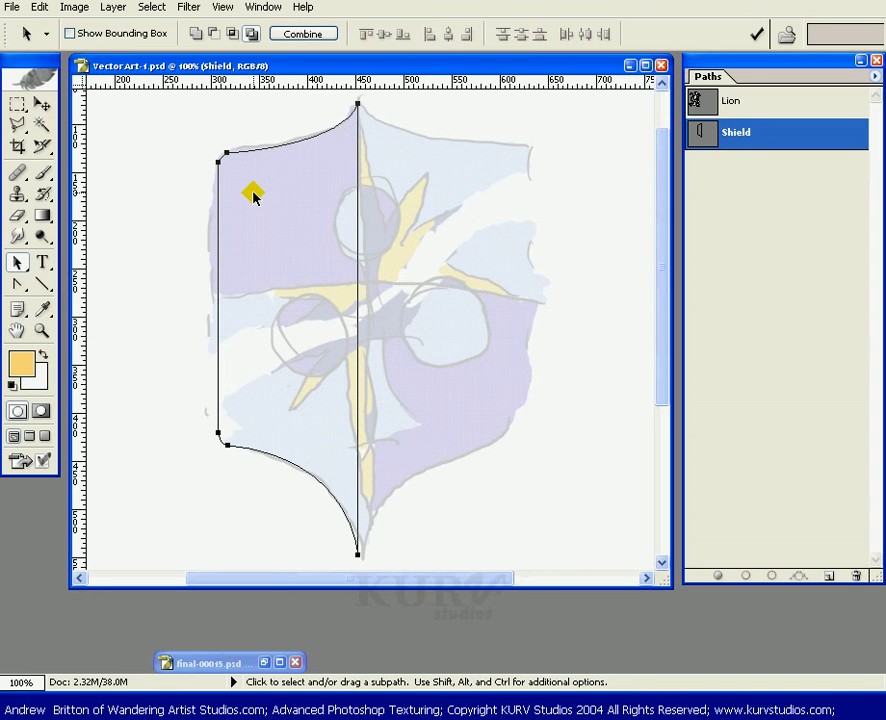
left_click(699, 150)
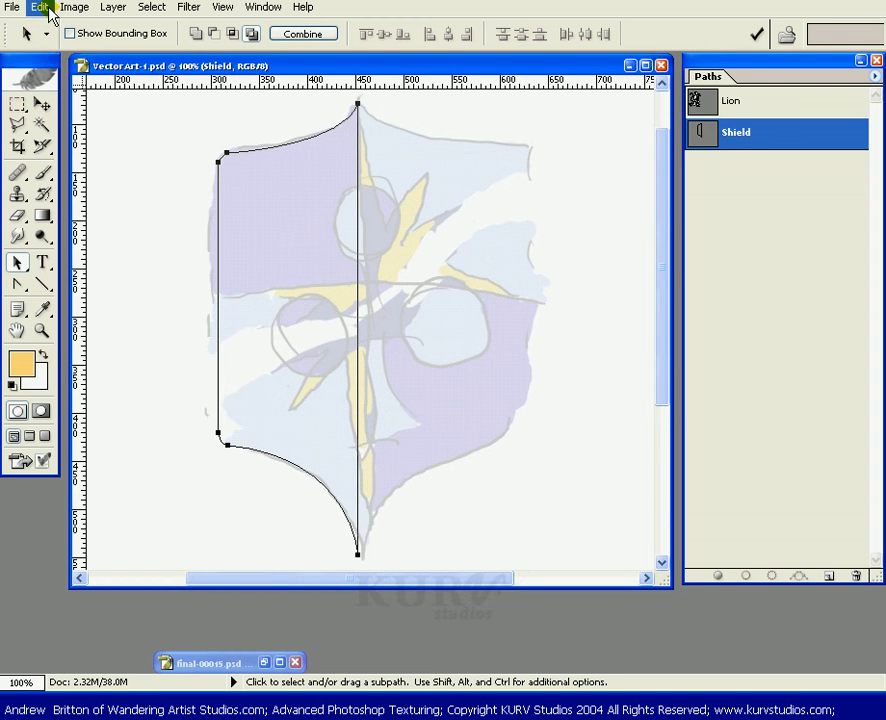
Flip the pasted path copy horizontally.
left_click(44, 8)
mouse_move(218, 318)
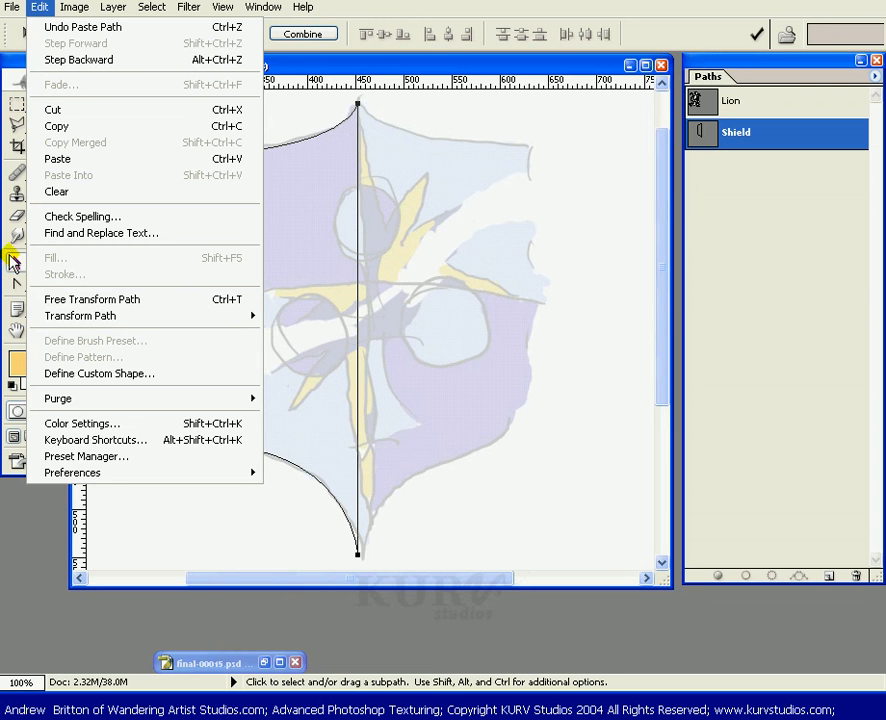
mouse_move(125, 320)
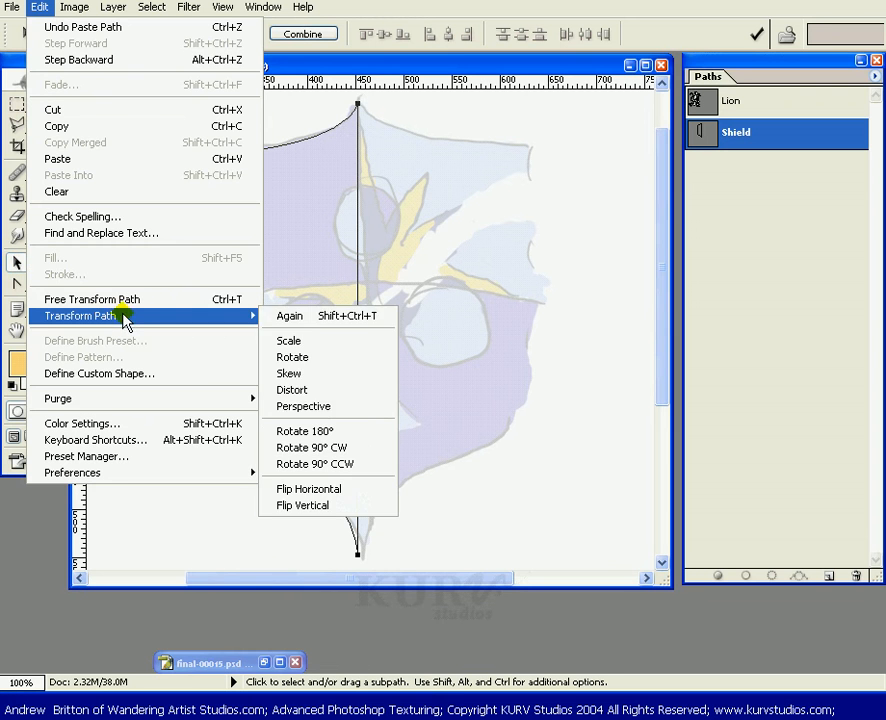
left_click(337, 489)
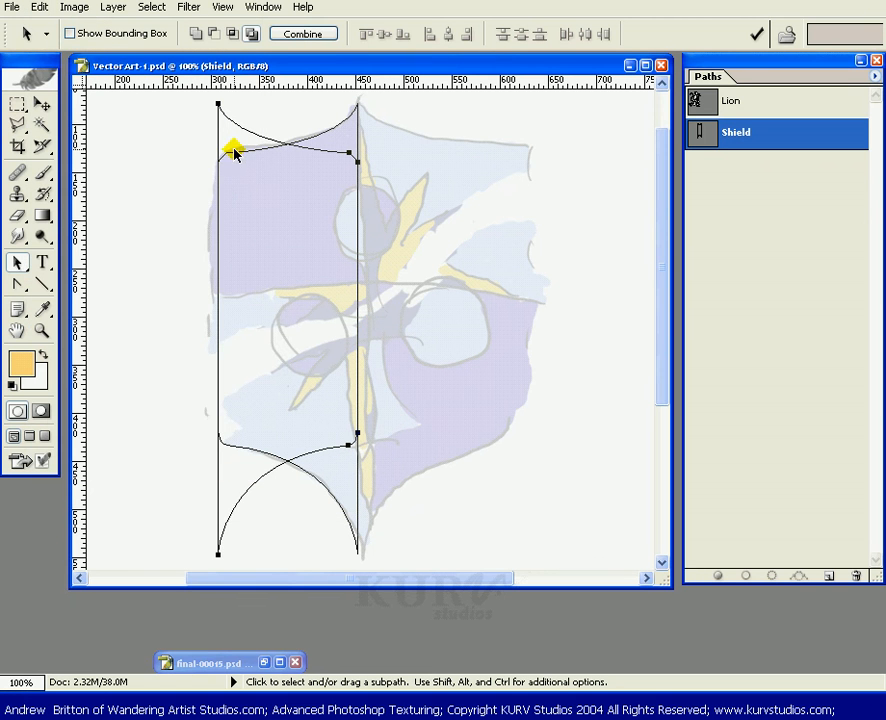
Move the flipped copy right so it forms the shield's right half, then deselect the path.
left_click_drag(218, 138, 358, 172)
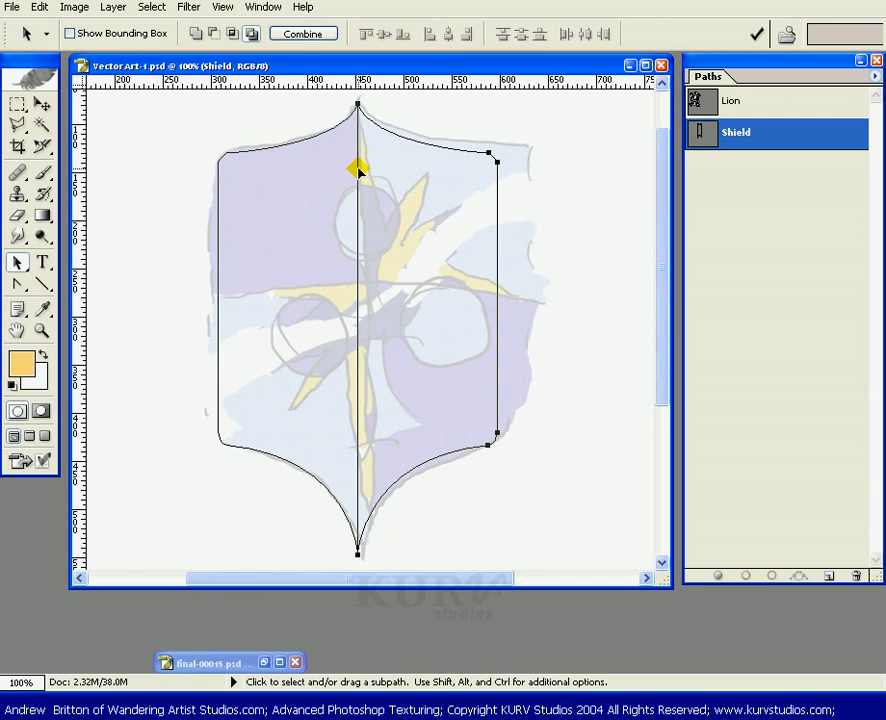
left_click(530, 238)
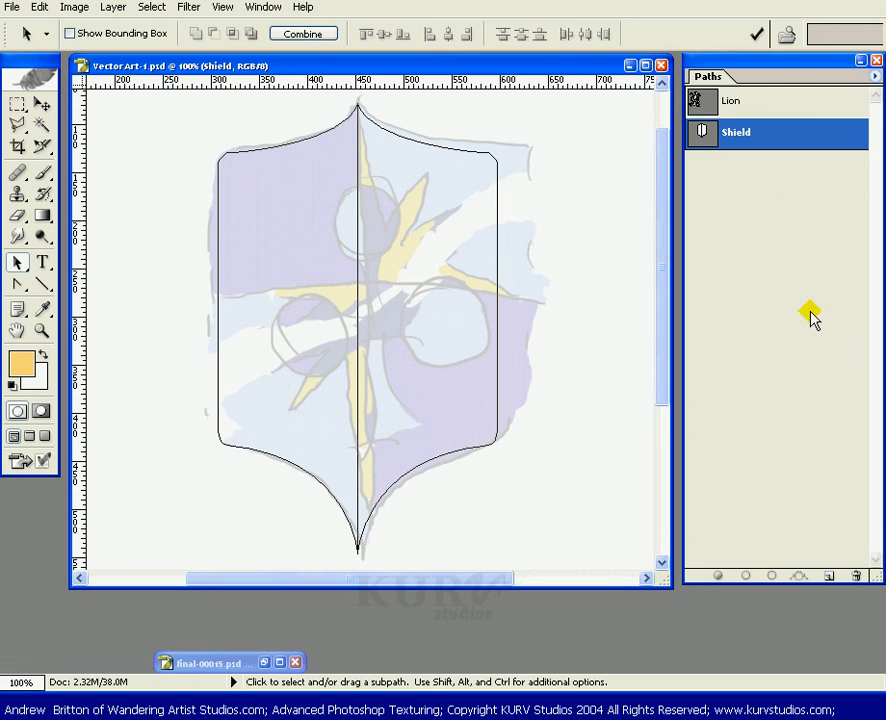
left_click(804, 137, "ctrl")
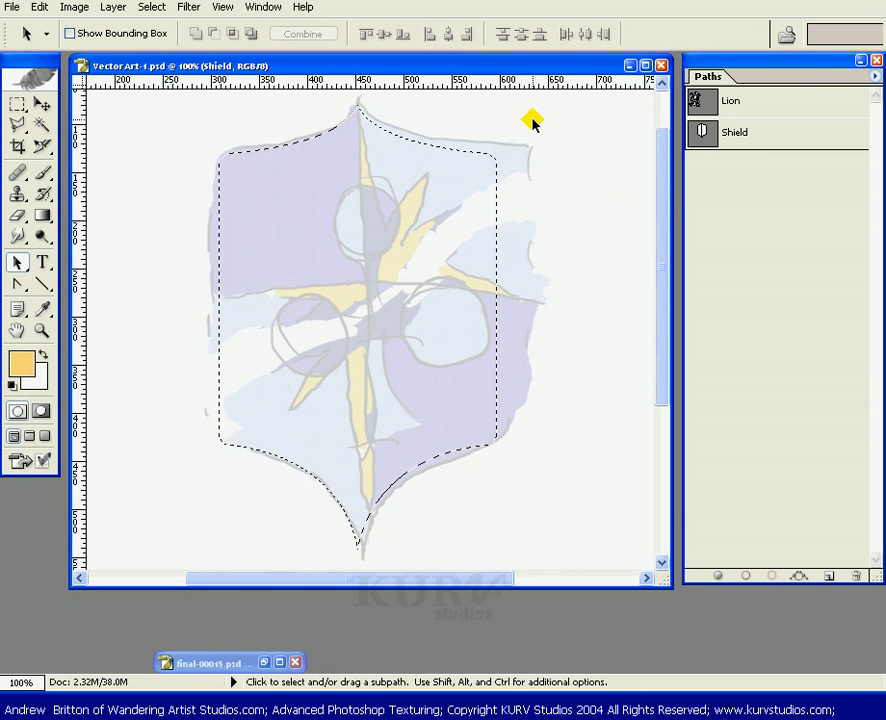
key("ctrl+shift+h")
key("ctrl+d")
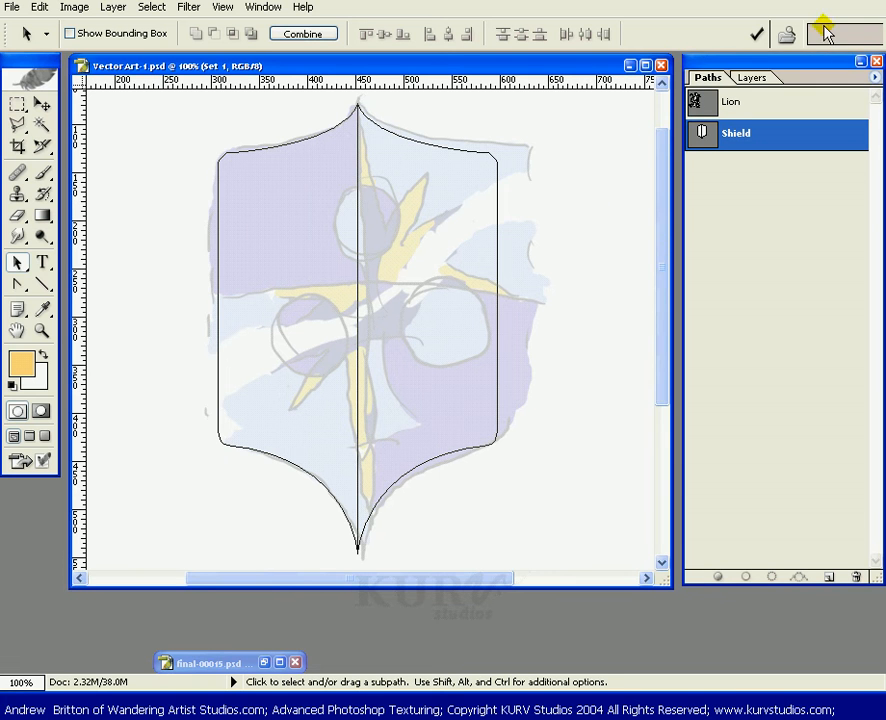
Create a new layer named Shield Base.
left_click(755, 78)
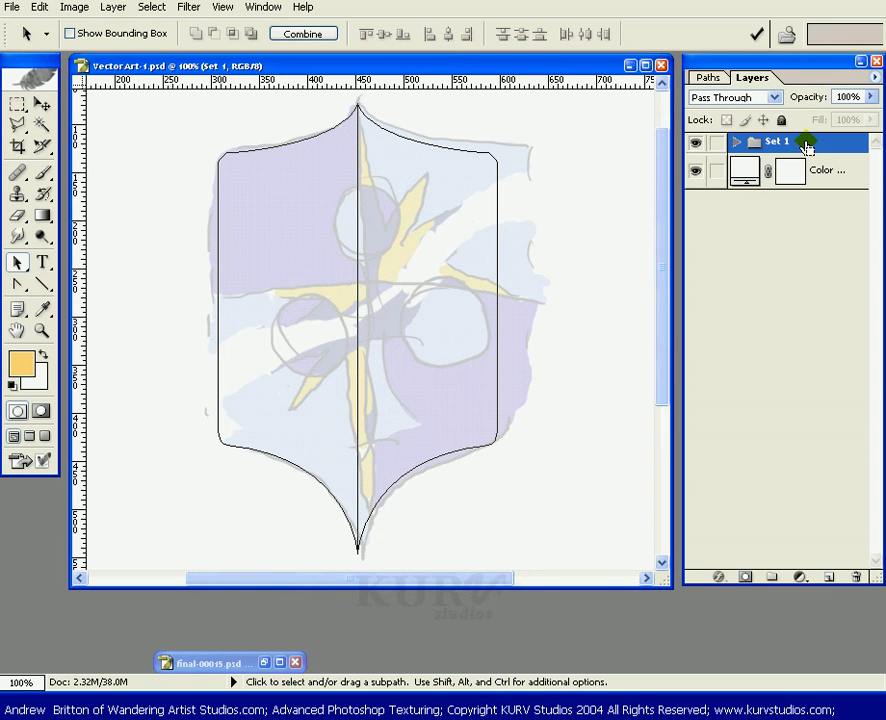
key("ctrl+shift+n")
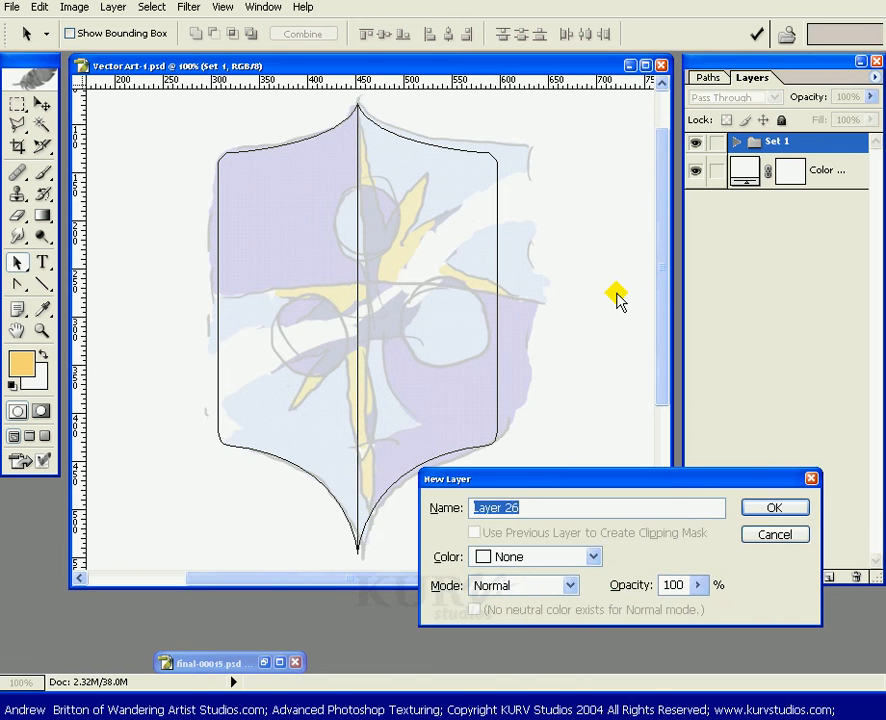
type("Shield")
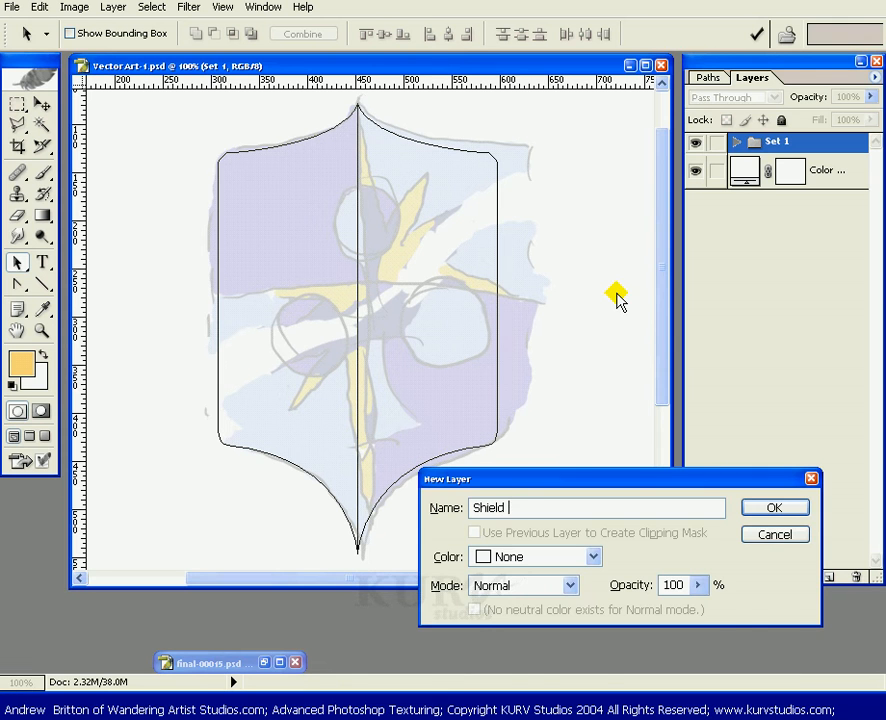
type("Base")
key("Return")
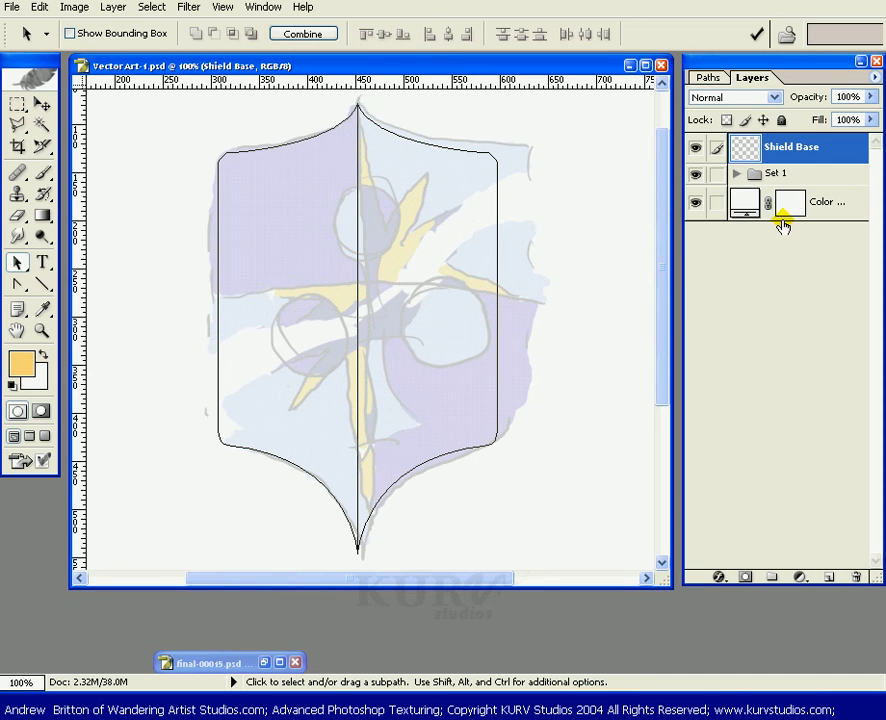
Add a vector mask from the current Shield path to the Shield Base layer.
left_click(745, 578)
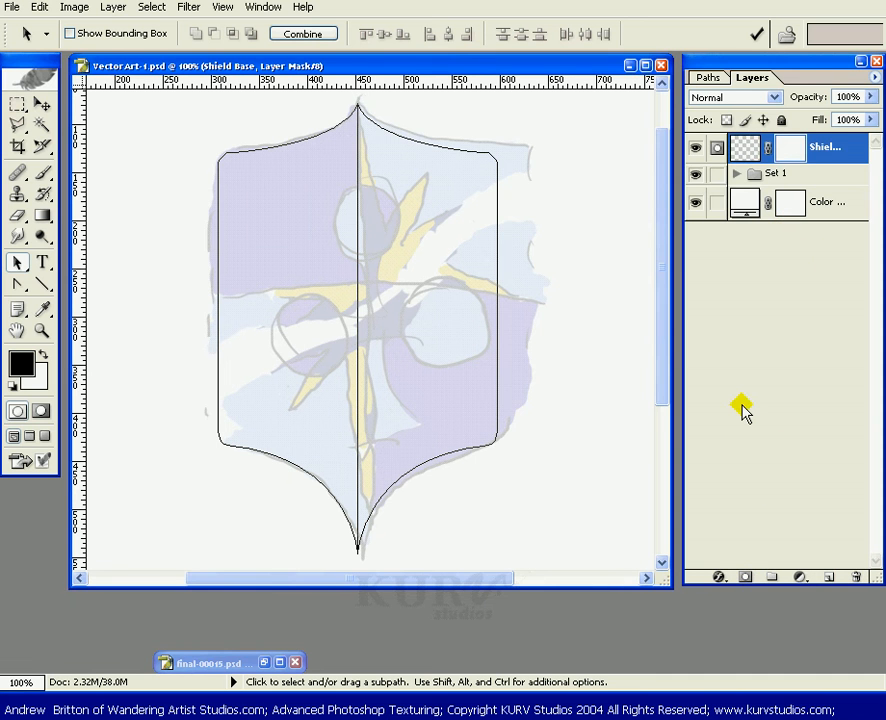
key("ctrl+z")
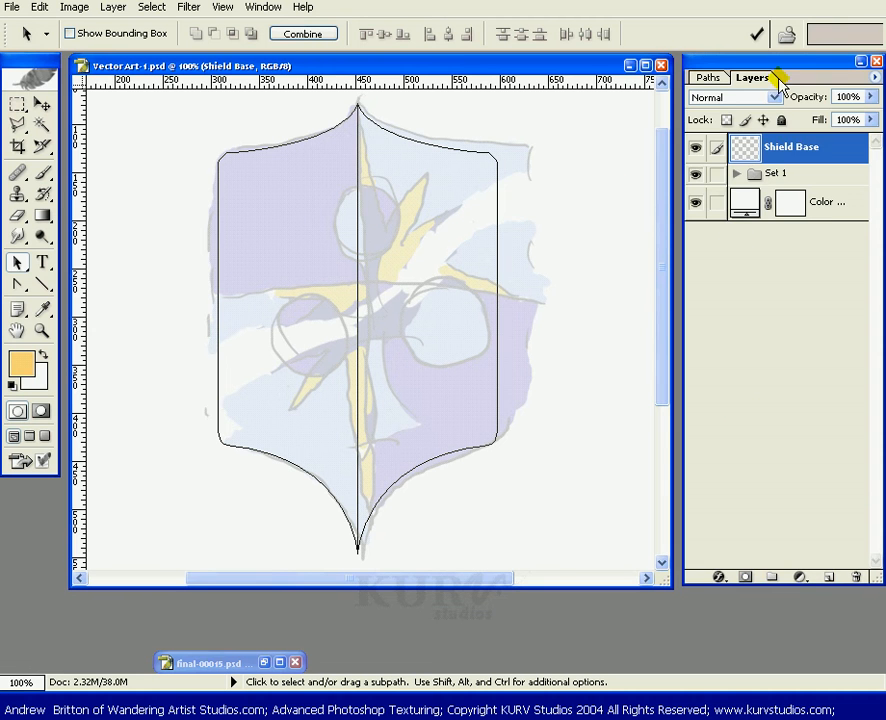
left_click(718, 77)
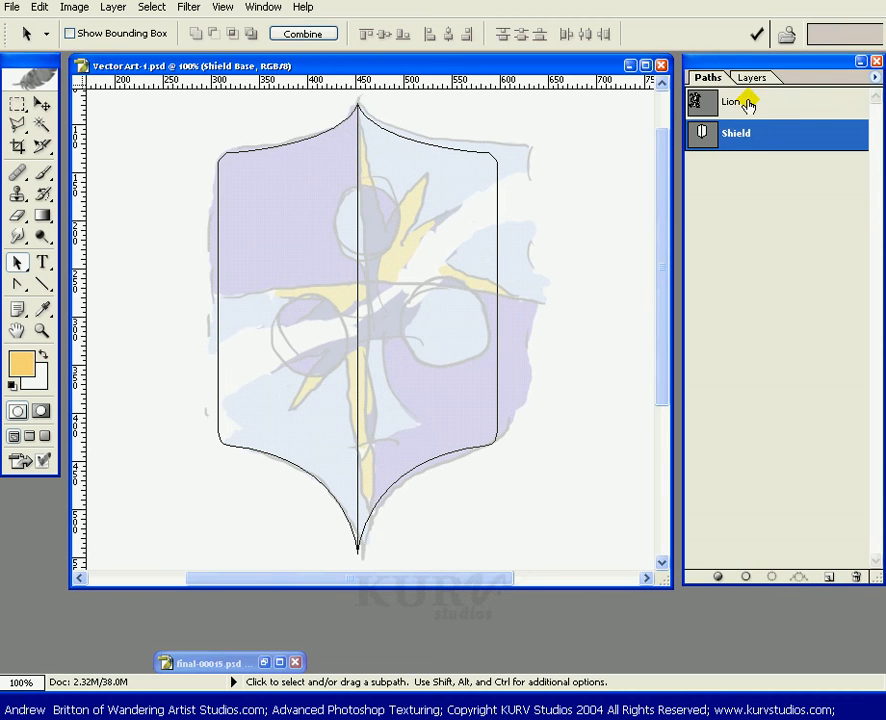
left_click(751, 77)
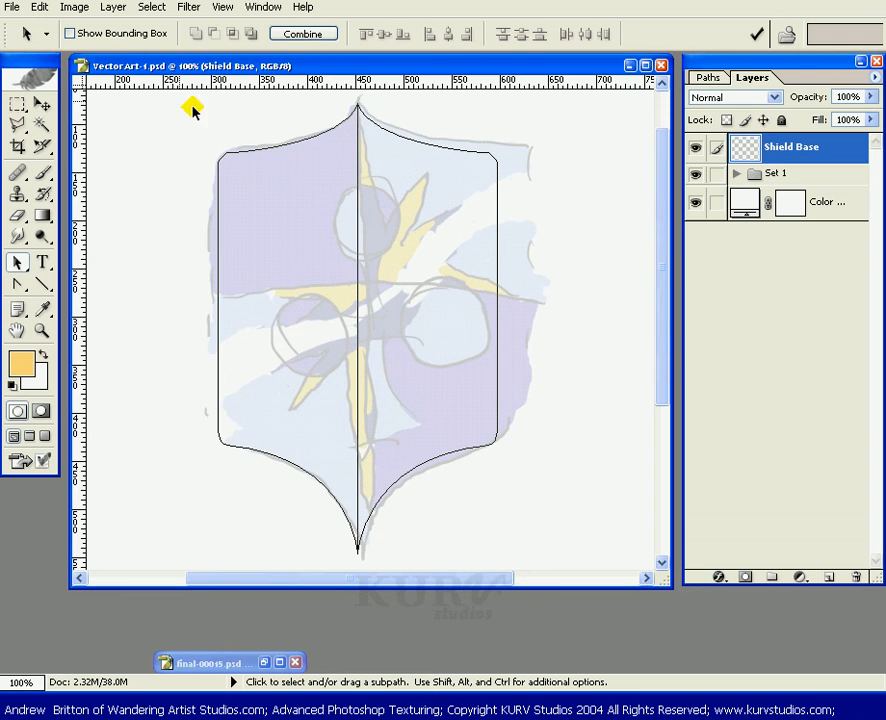
left_click(114, 7)
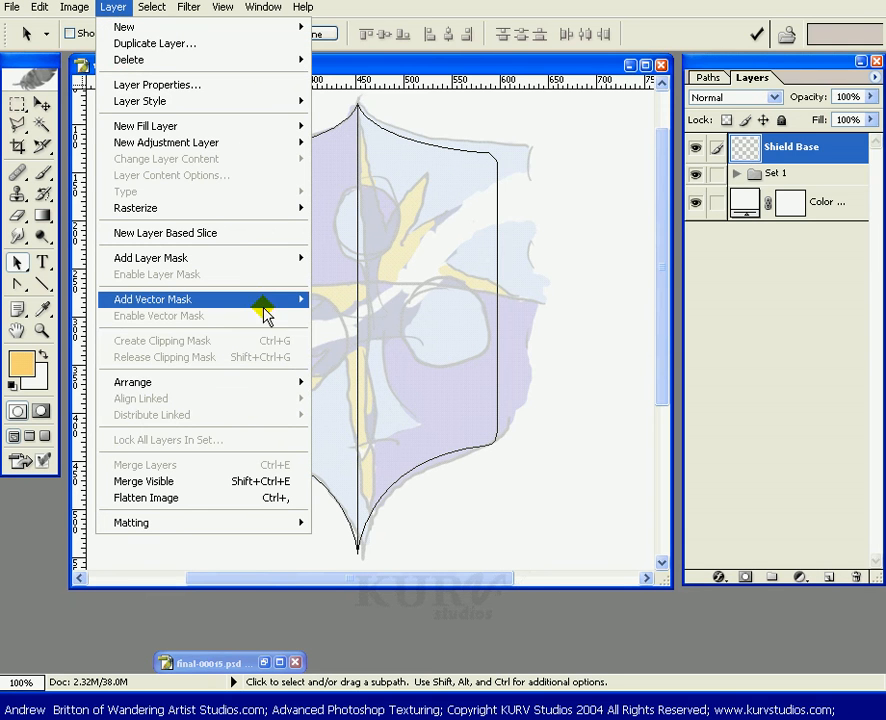
mouse_move(266, 306)
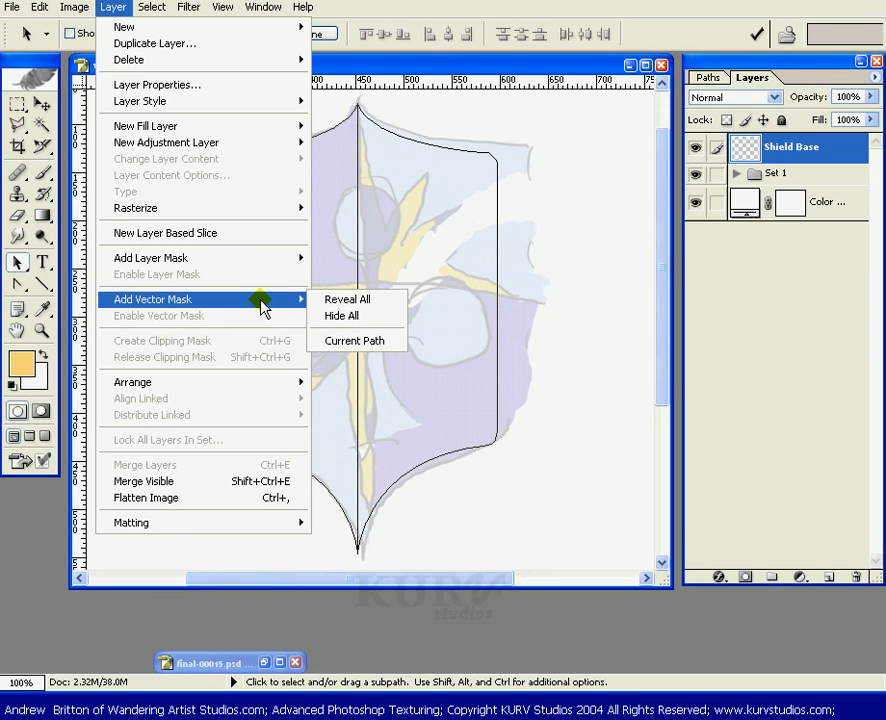
left_click(354, 341)
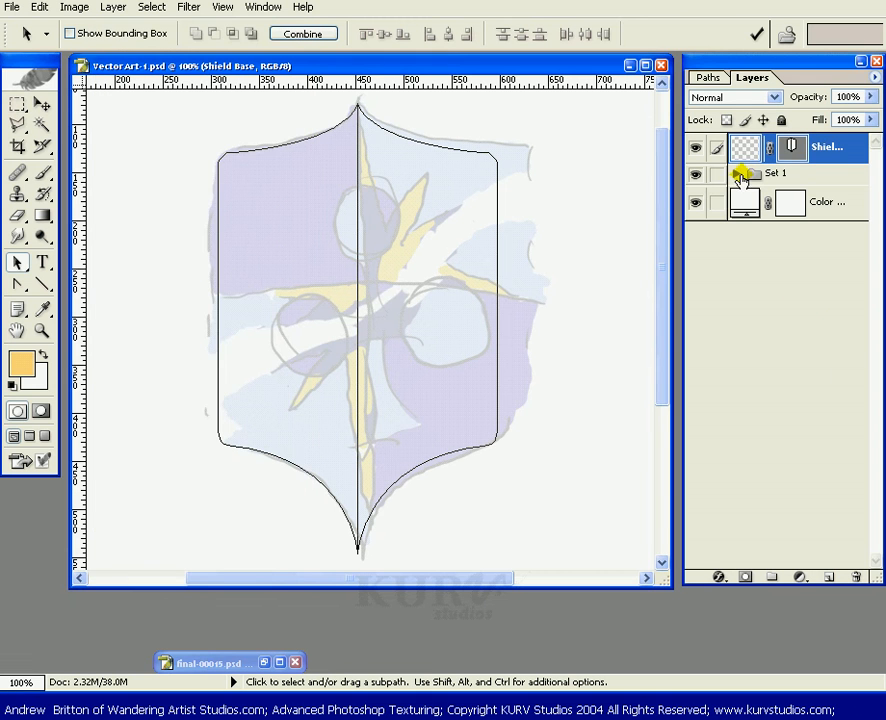
Try painting inside the masked Shield Base layer with an enlarged brush, then undo the strokes.
left_click(744, 152)
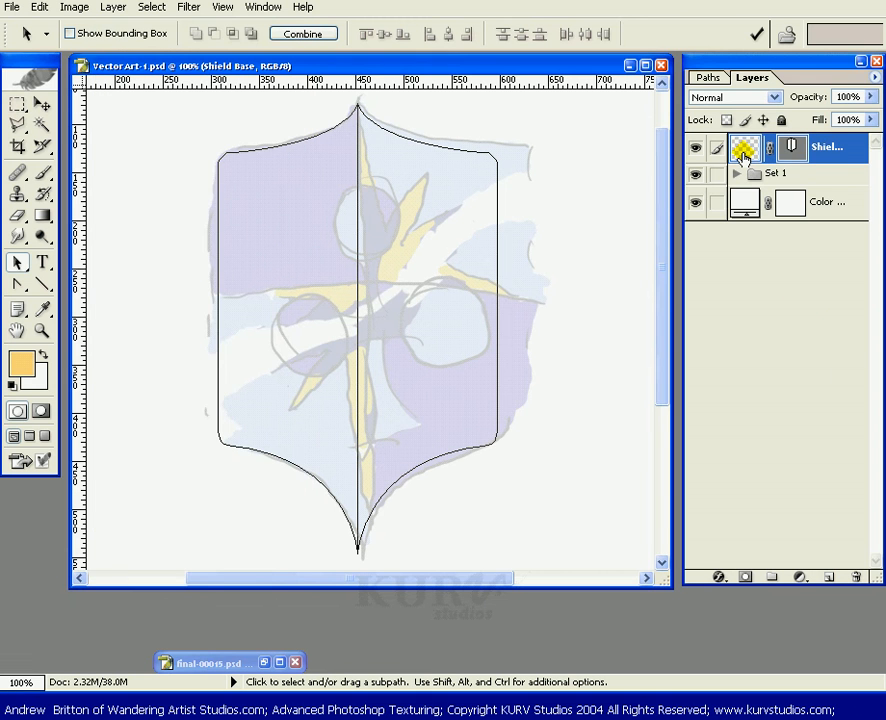
key("b")
mouse_move(489, 263)
left_mouse_down()
mouse_move(382, 334)
mouse_move(461, 318)
mouse_move(562, 250)
mouse_move(492, 291)
mouse_move(528, 353)
mouse_move(458, 381)
mouse_move(441, 412)
mouse_move(541, 437)
left_mouse_up()
key("bracketright")
key("bracketright")
key("bracketright")
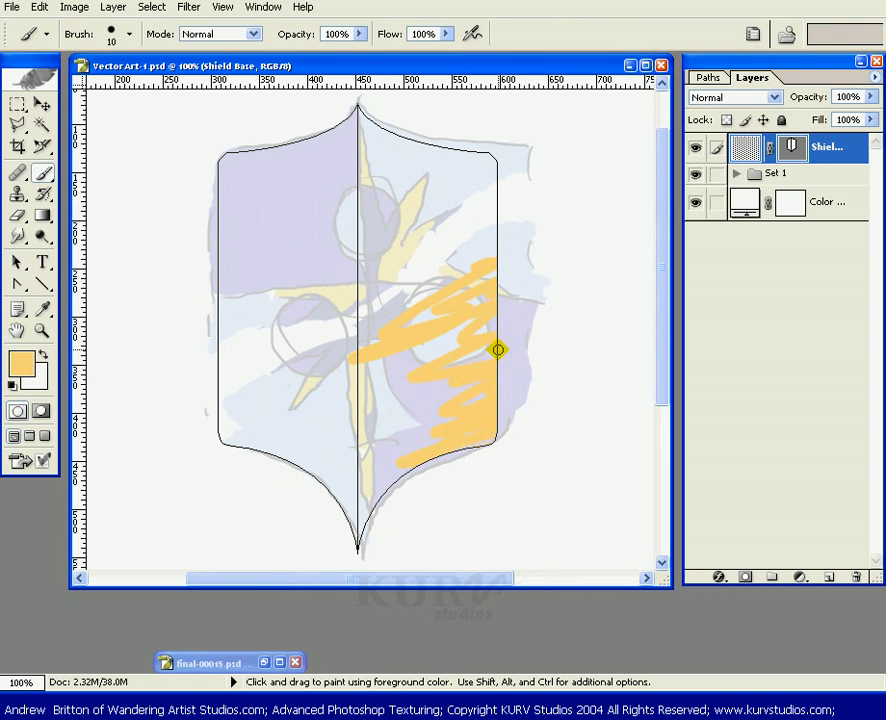
key("bracketright")
key("bracketright")
key("bracketright")
key("bracketright")
mouse_move(487, 257)
left_mouse_down()
mouse_move(490, 342)
mouse_move(464, 90)
mouse_move(323, 207)
mouse_move(378, 110)
mouse_move(260, 168)
mouse_move(482, 175)
mouse_move(327, 300)
mouse_move(553, 353)
mouse_move(211, 531)
mouse_move(391, 533)
mouse_move(297, 320)
mouse_move(398, 245)
mouse_move(425, 403)
left_mouse_up()
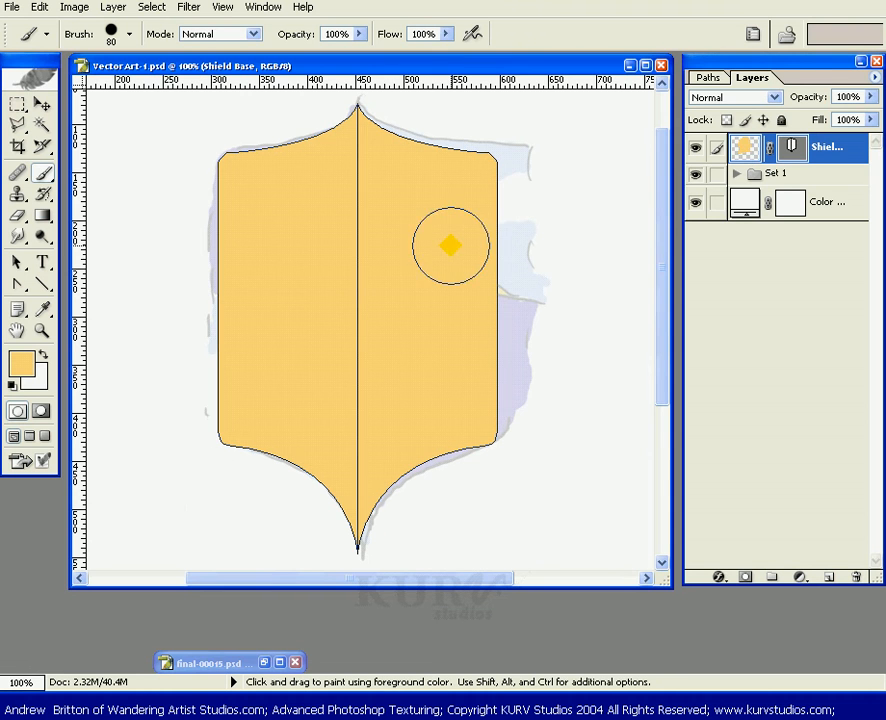
key("ctrl+z")
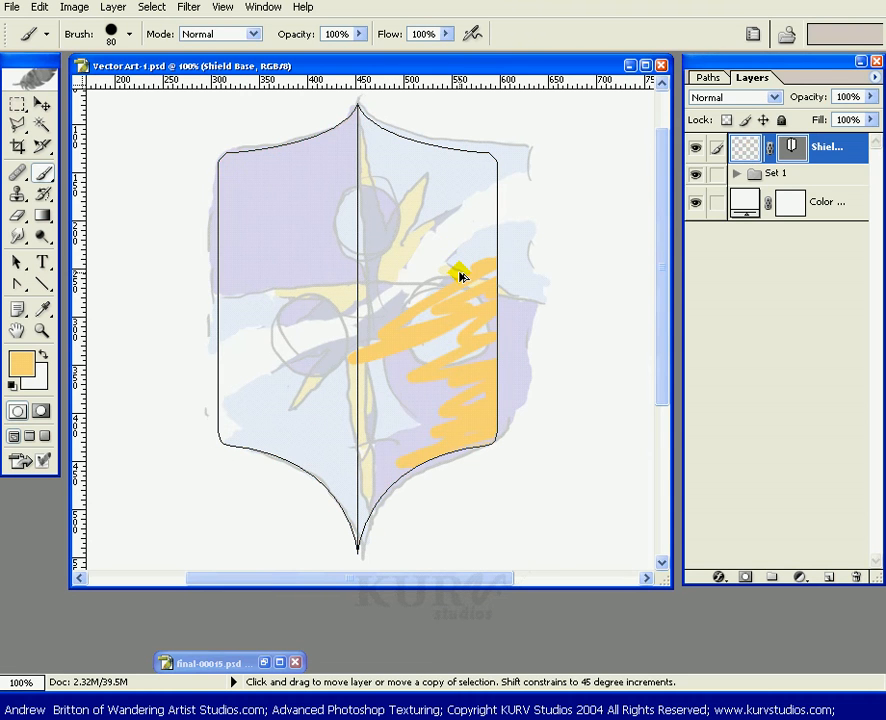
key("ctrl+alt+z")
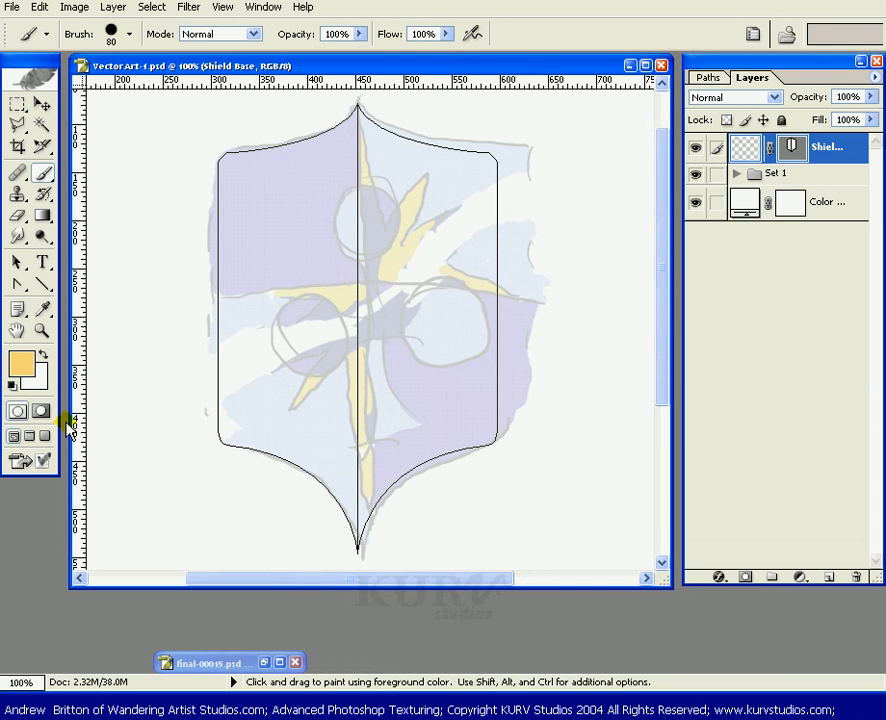
Set the foreground colour to blue and fill the Shield Base layer with it.
left_click(42, 309)
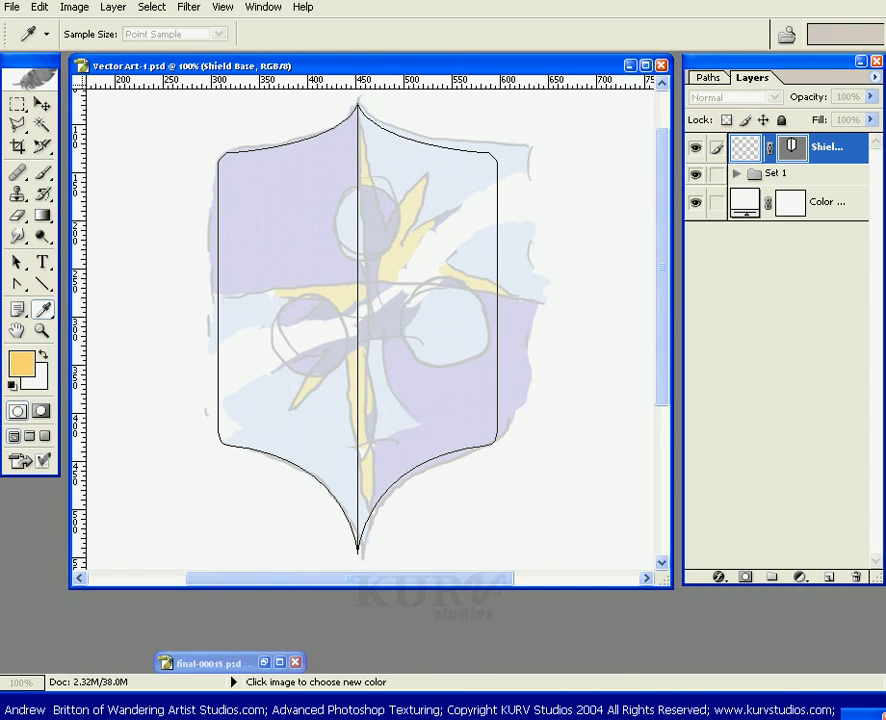
key("b")
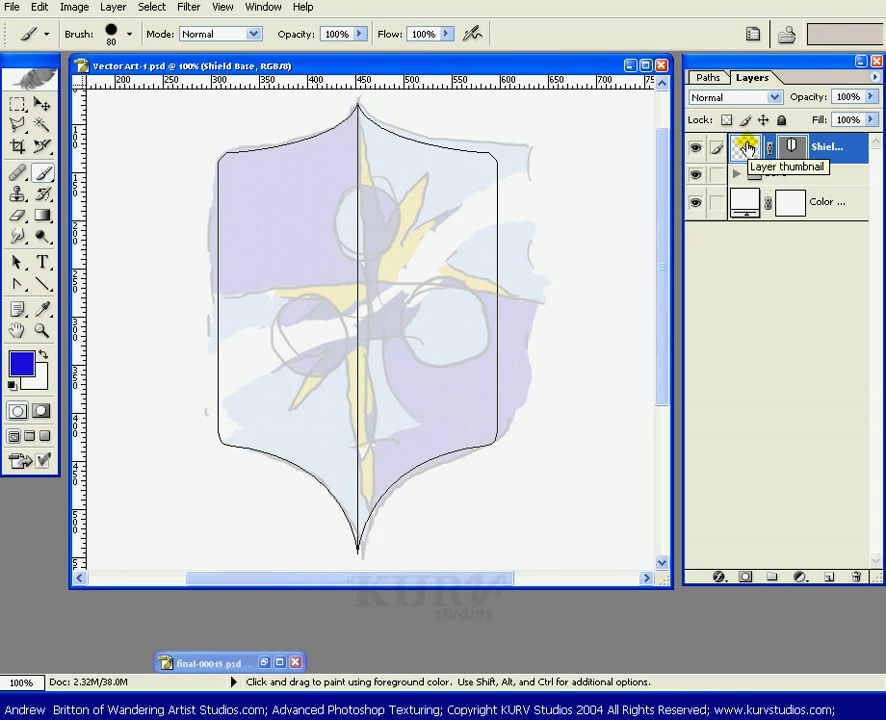
key("alt+BackSpace")
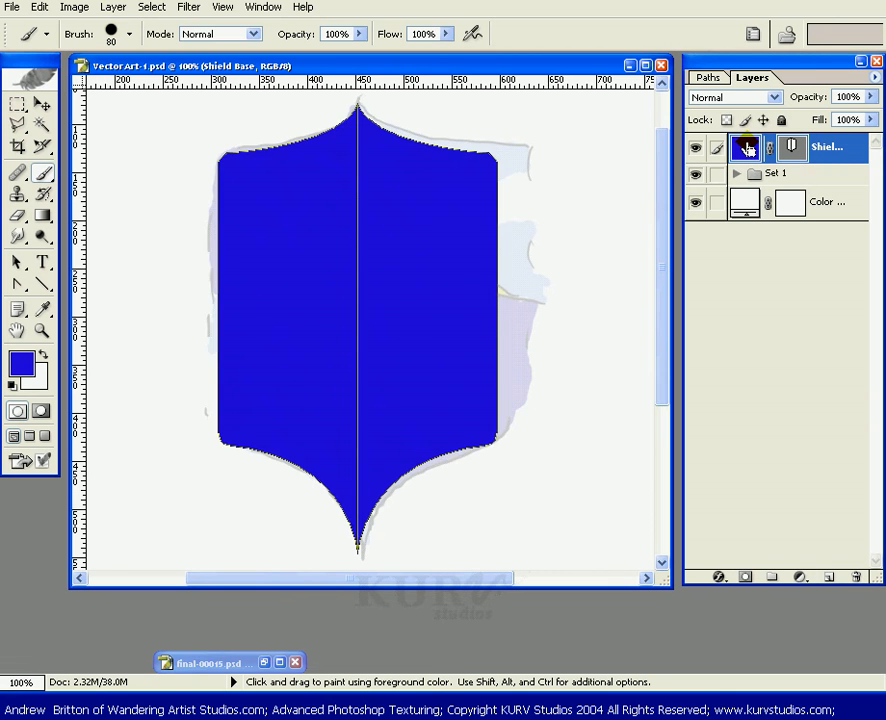
Undo the blue fill and delete the Shield Base layer.
key("ctrl+z")
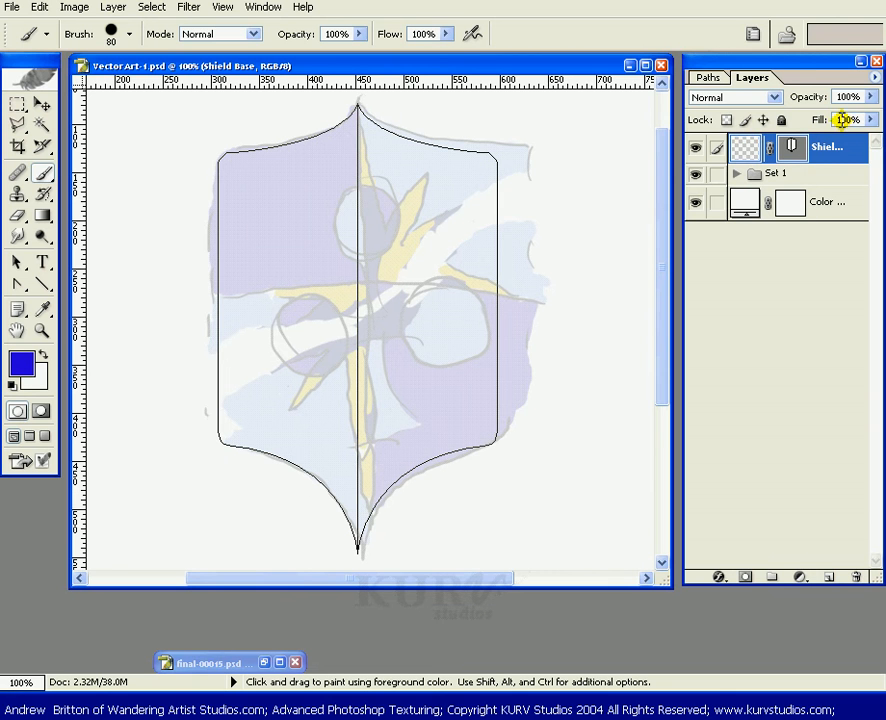
left_click_drag(845, 145, 849, 343)
left_click_drag(862, 568, 857, 576)
Add a new blue Solid Color fill layer, then switch to the Brush with default colours.
left_click(800, 578)
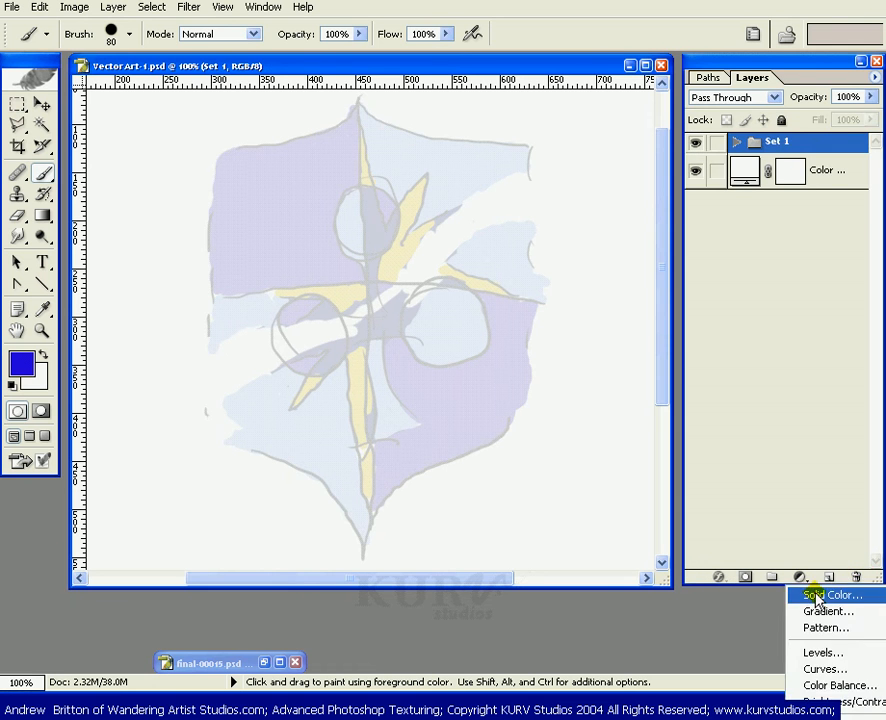
left_click(805, 594)
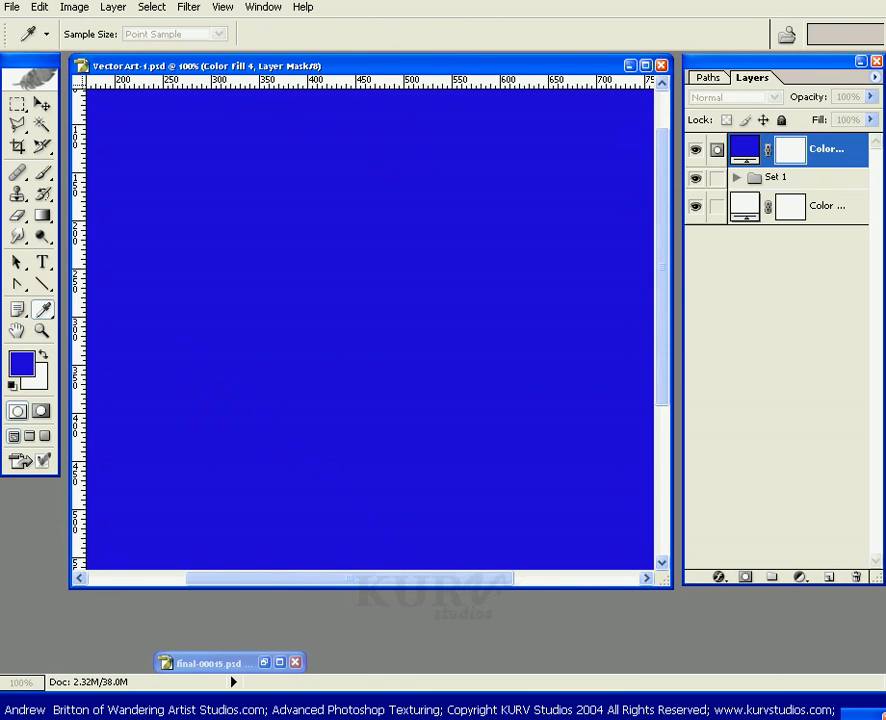
key("b")
key("d")
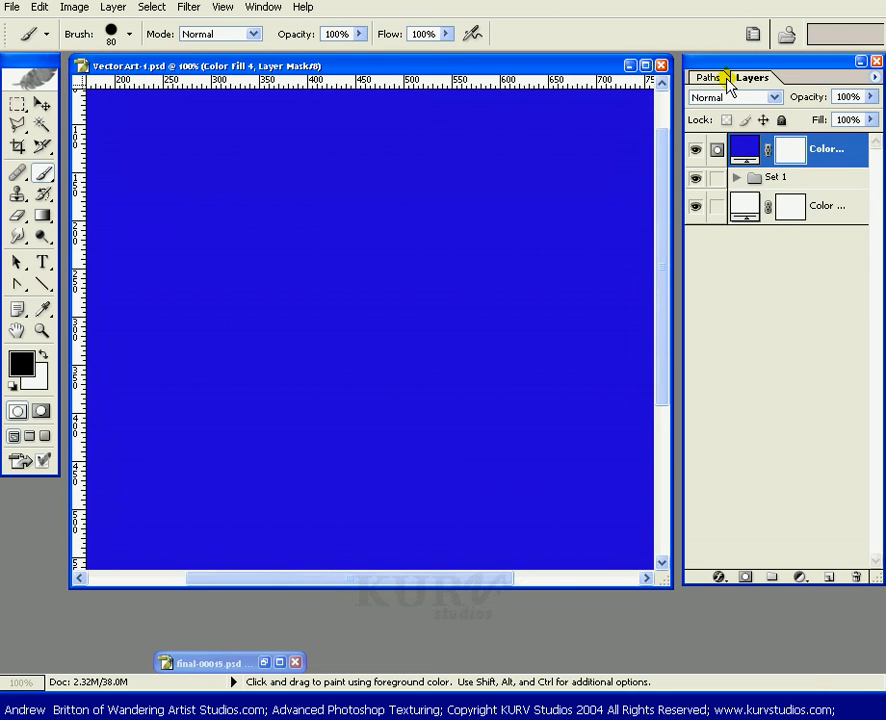
Replace the Color Fill layer's layer mask with a vector mask from the current Shield path.
left_click(720, 80)
left_click(787, 144)
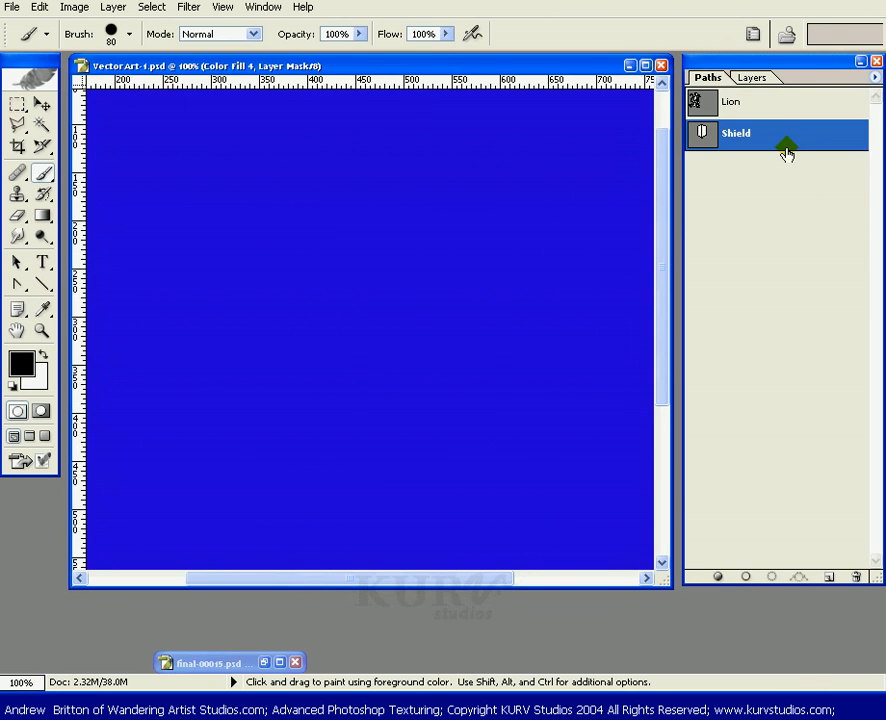
left_click(757, 80)
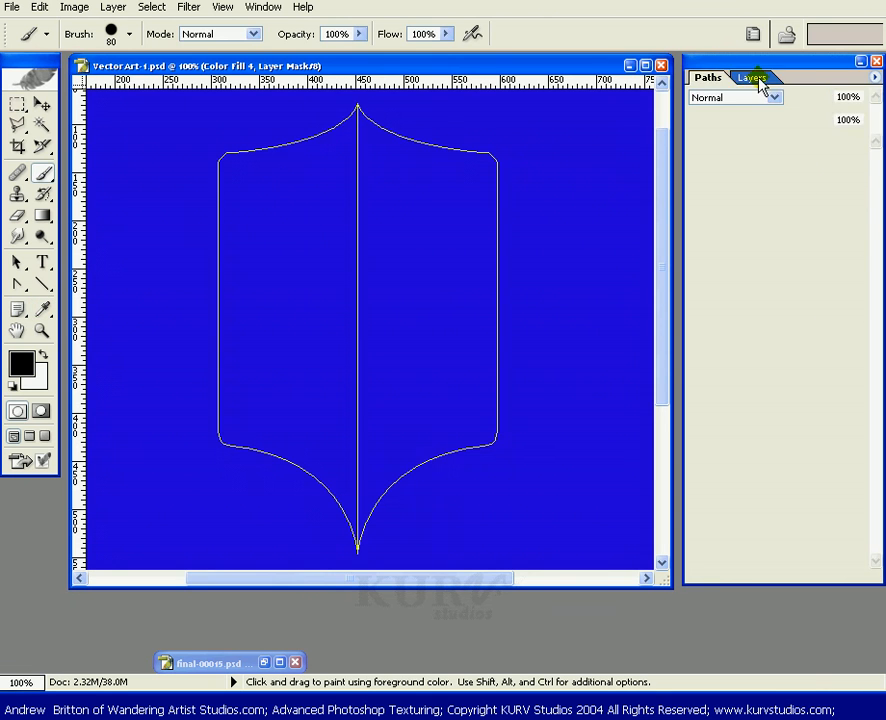
left_click(113, 7)
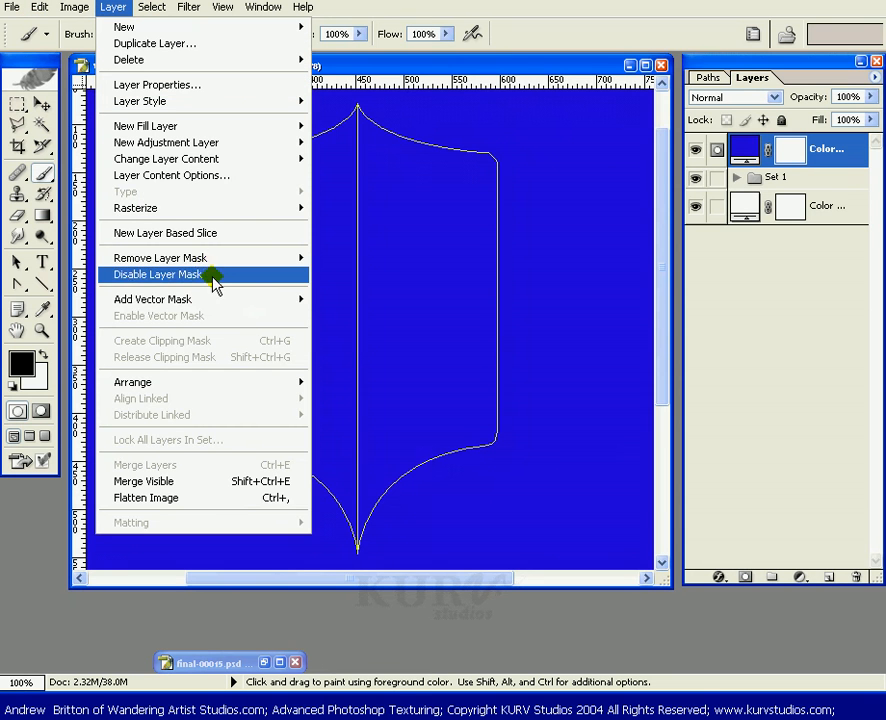
mouse_move(237, 301)
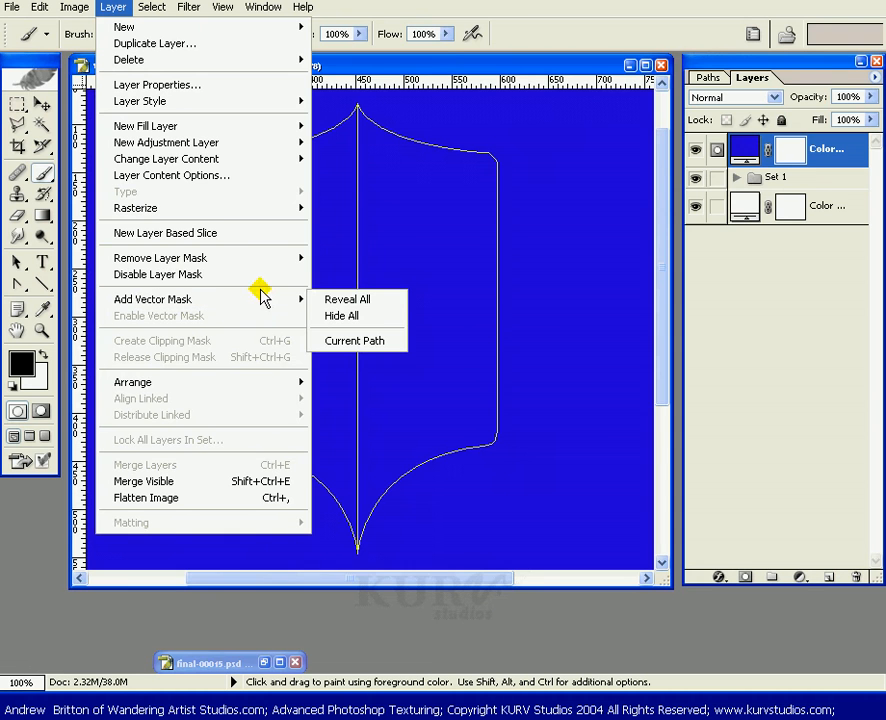
mouse_move(236, 262)
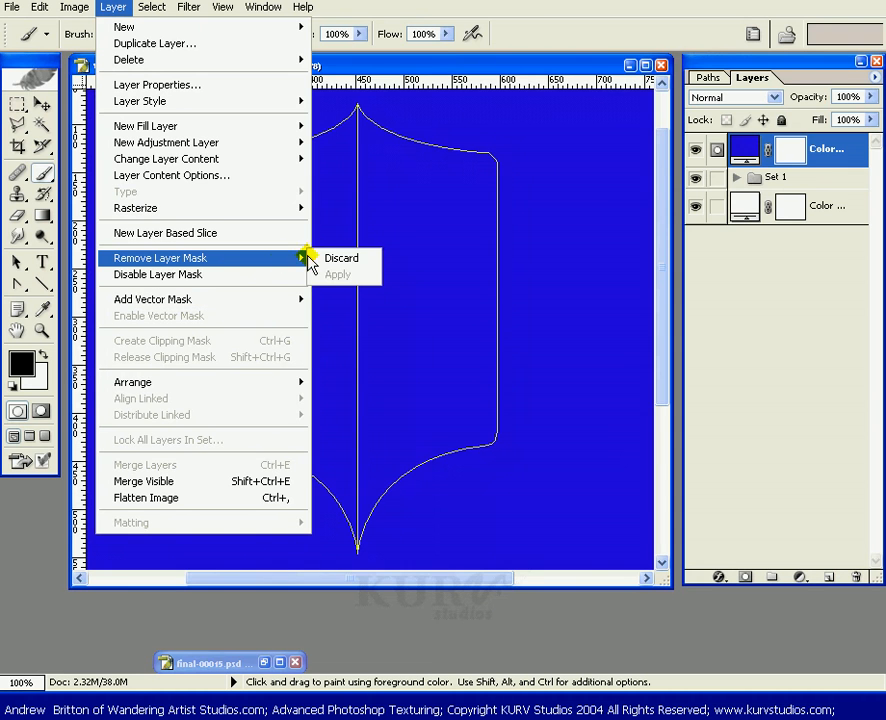
left_click(342, 258)
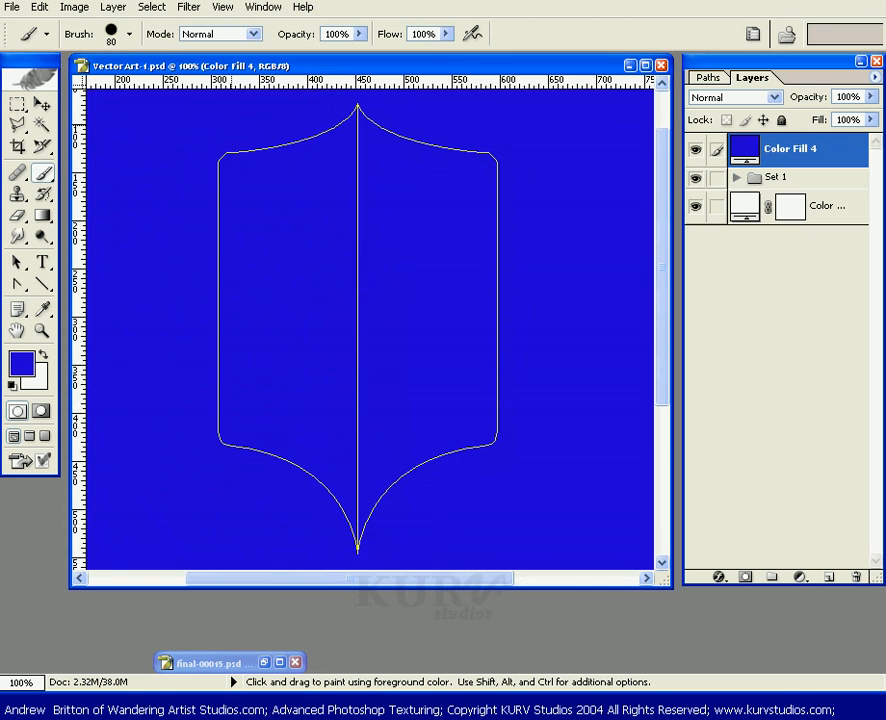
left_click(118, 8)
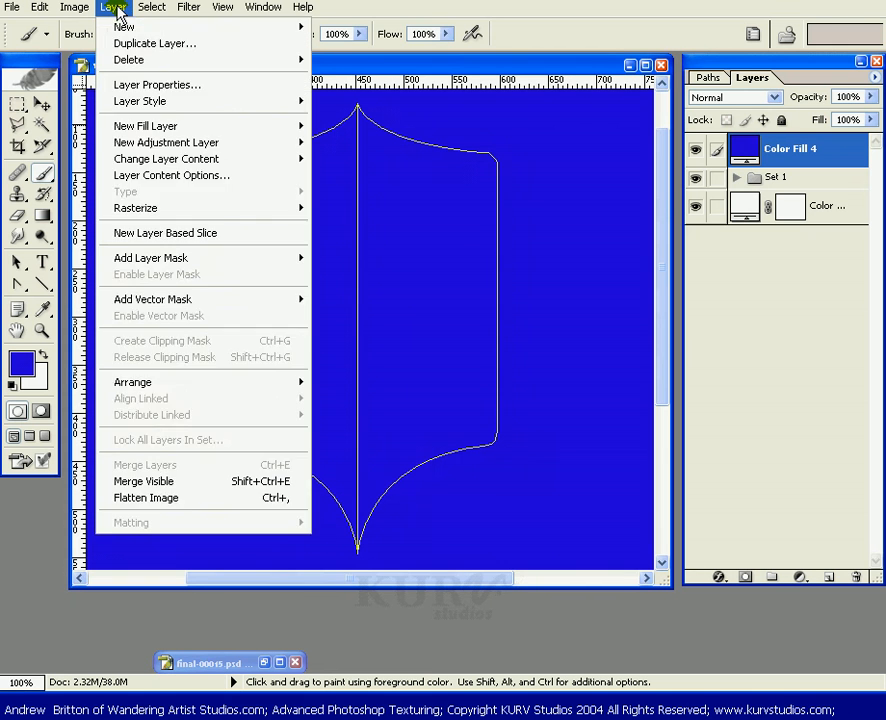
left_click(303, 7)
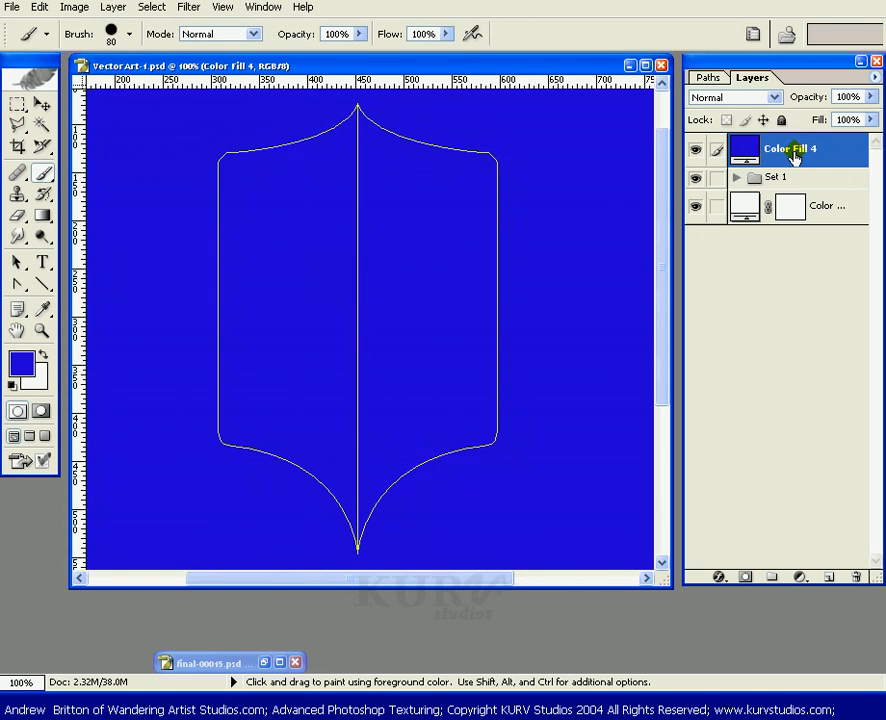
left_click(75, 9)
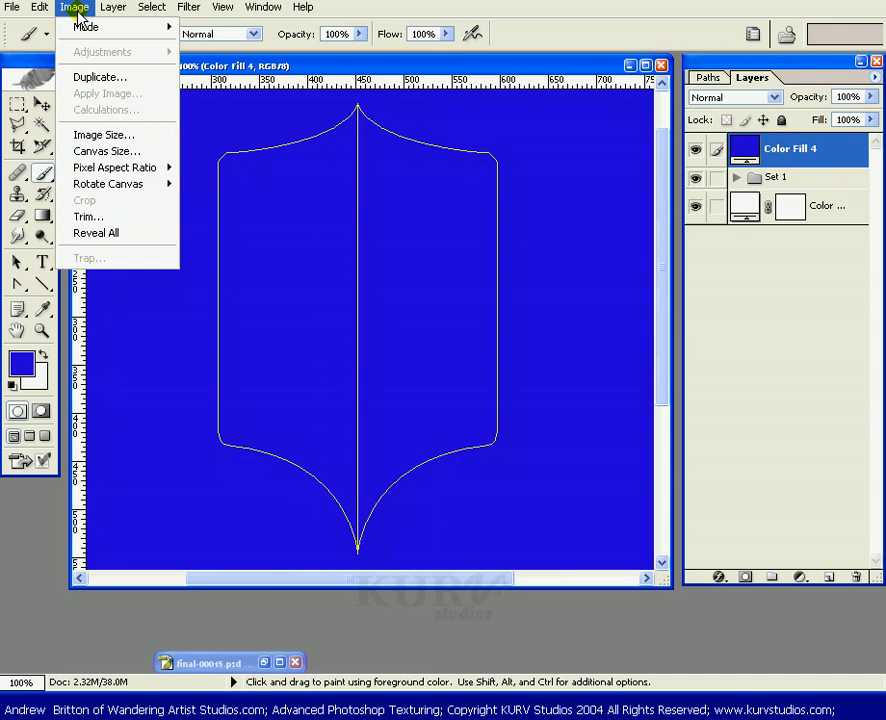
mouse_move(112, 7)
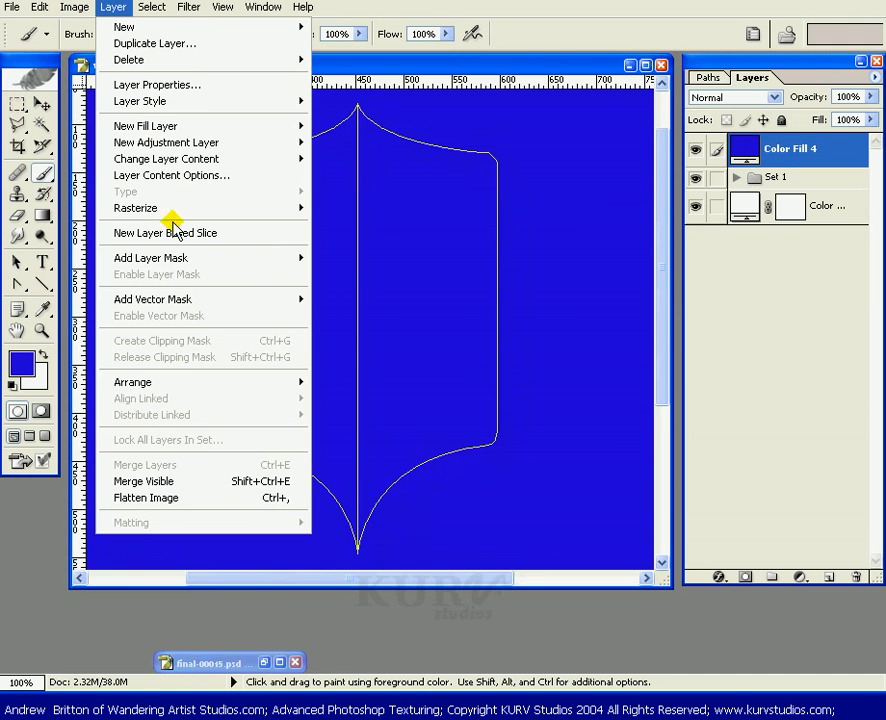
mouse_move(299, 301)
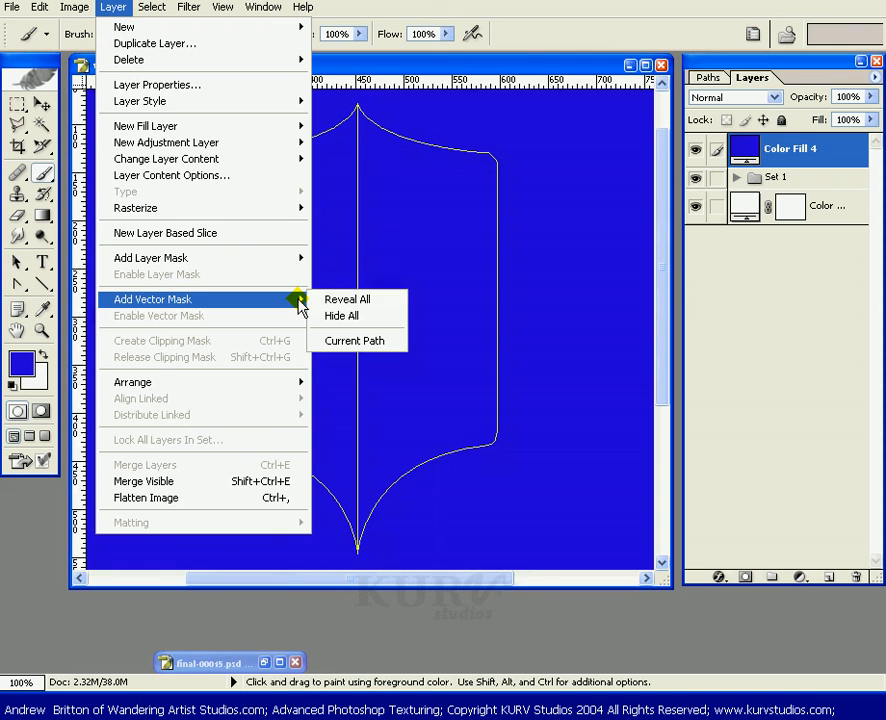
left_click(352, 342)
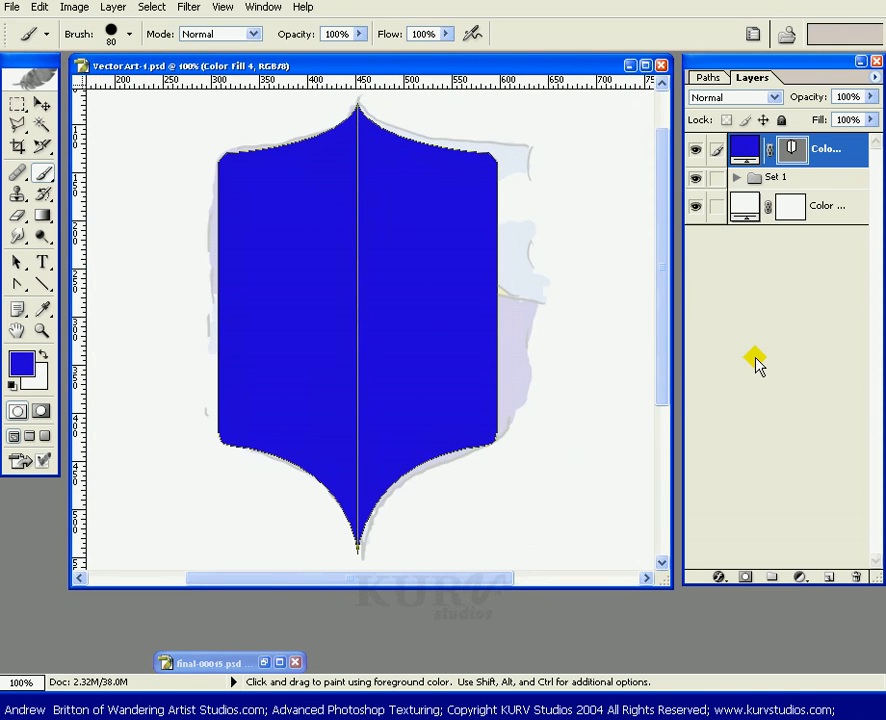
Hide the masked Color Fill layer.
left_click(797, 580)
left_click(784, 290)
left_click(744, 148)
left_click(697, 150)
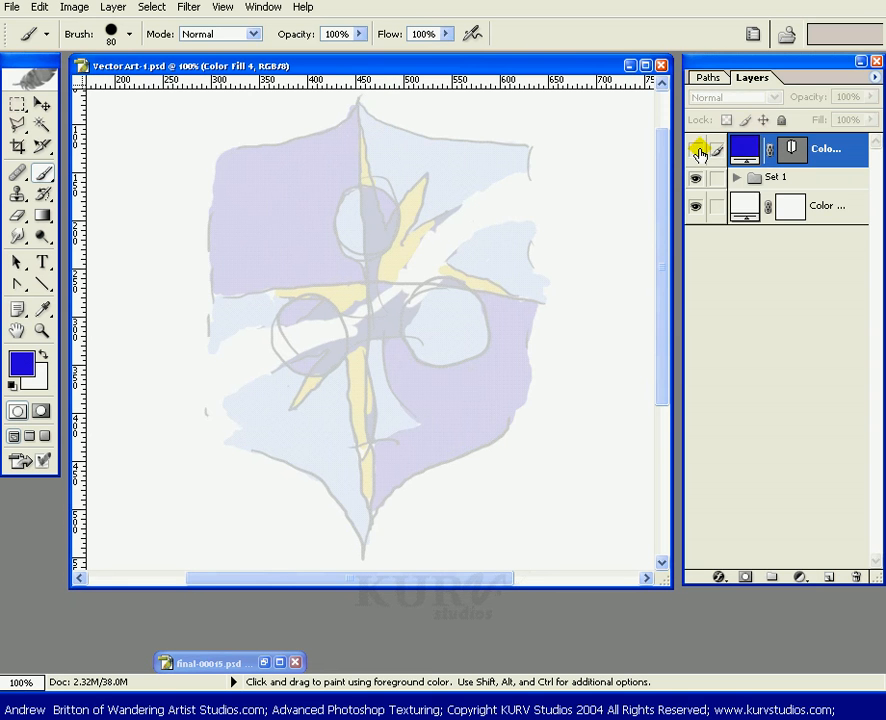
Duplicate the Shield path in the Paths palette as Shield copy.
left_click(706, 80)
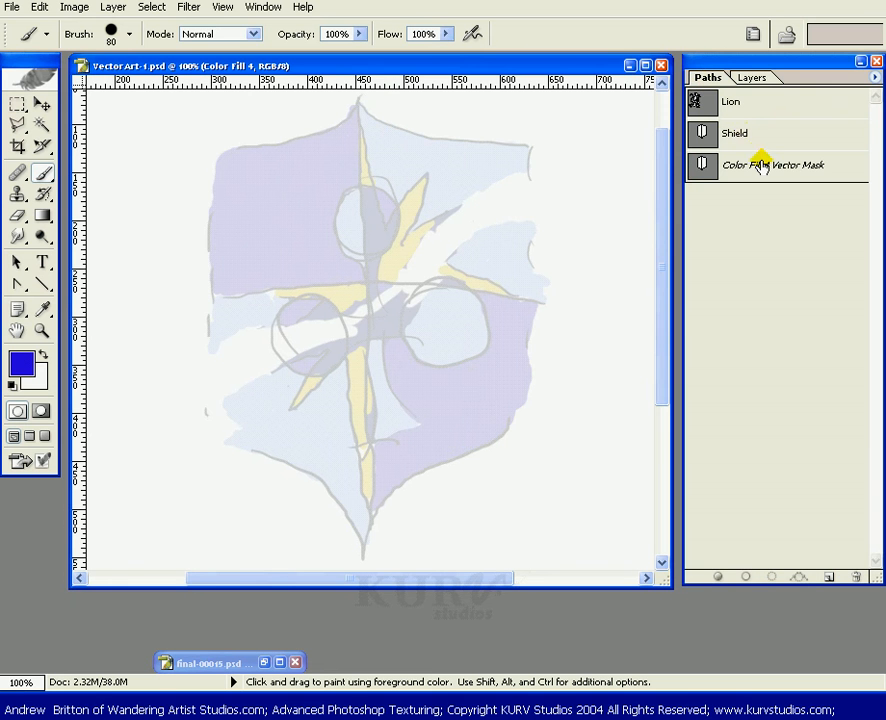
left_click(748, 133)
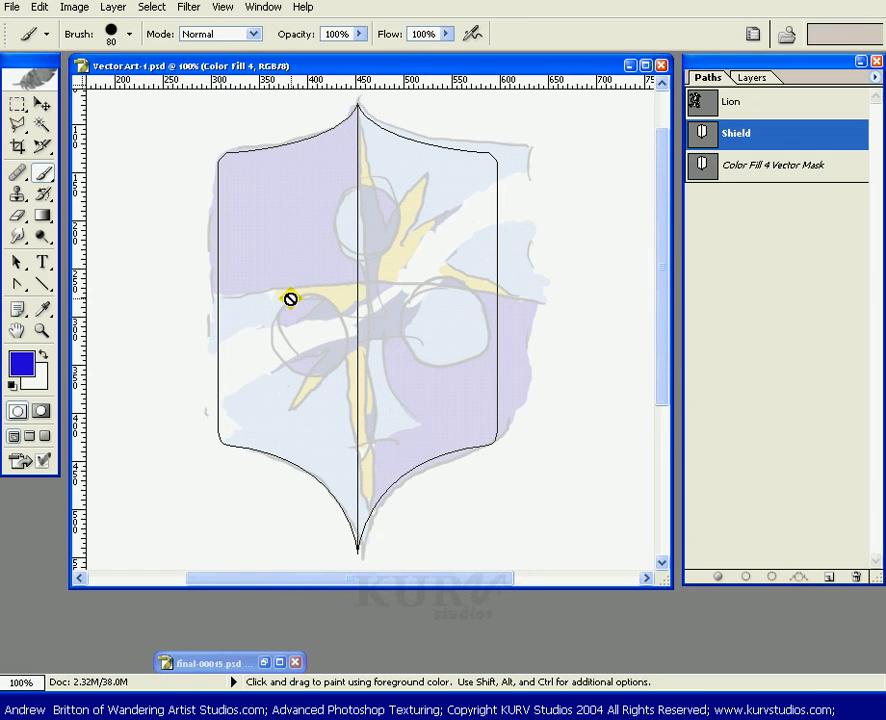
key("v")
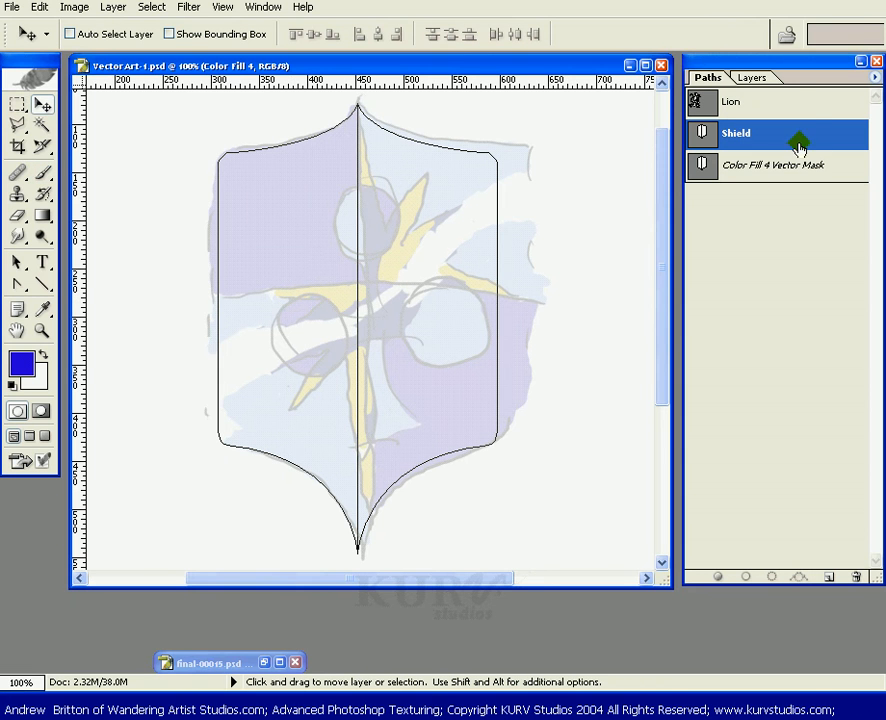
left_click_drag(800, 145, 827, 566)
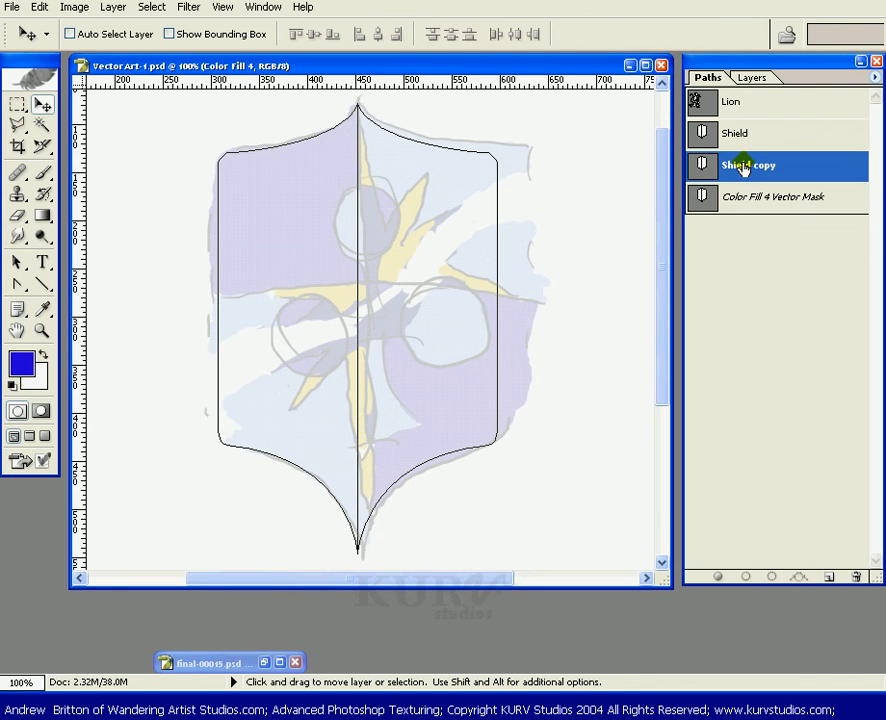
Show guides, turn on snapping, and add an anchor point on the Shield copy's left edge at the middle guide.
key("ctrl+semicolon")
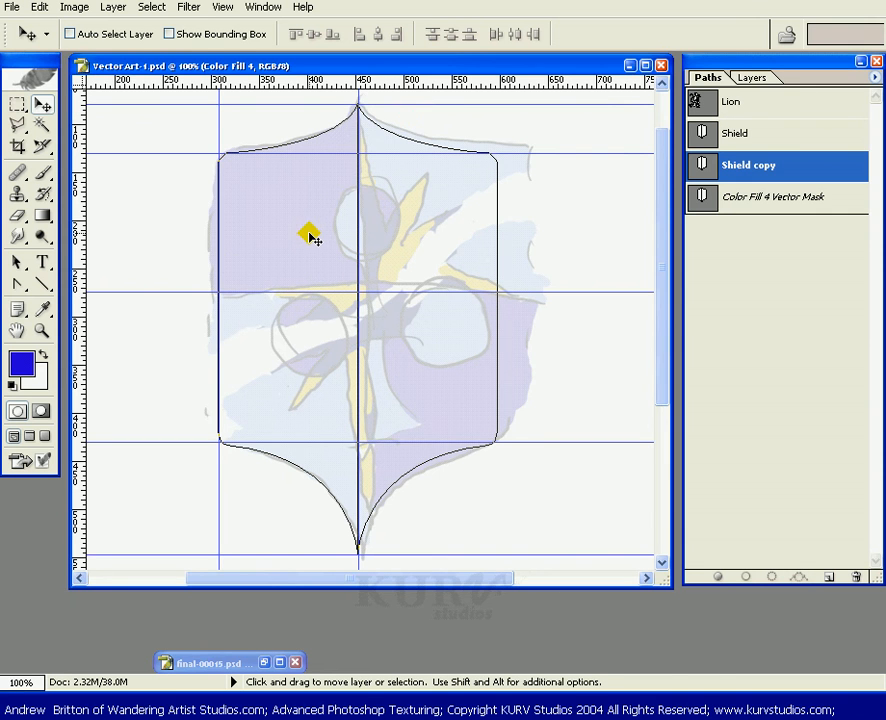
left_click(17, 284)
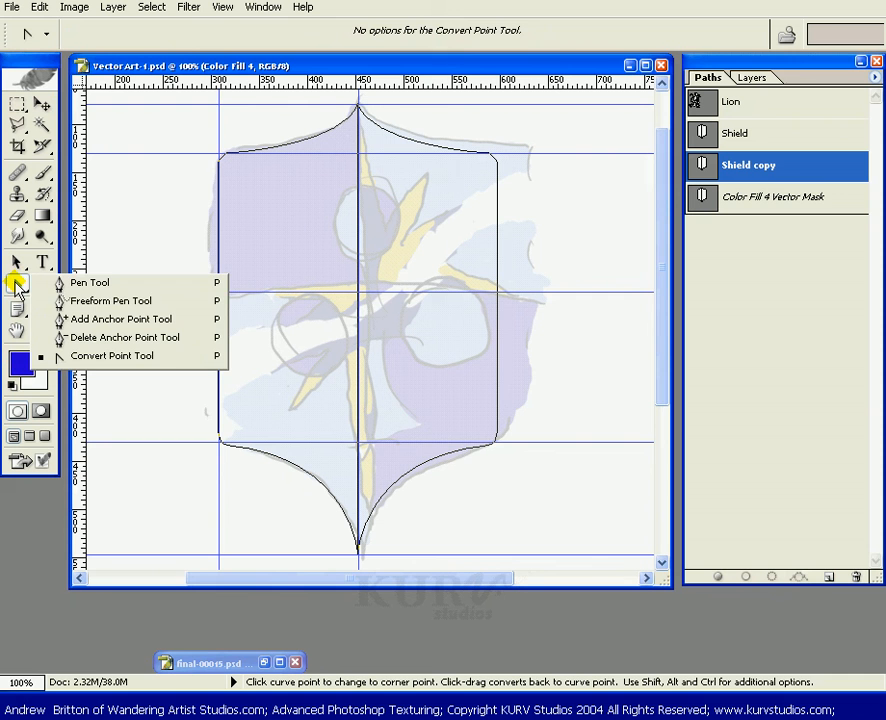
left_click(70, 318)
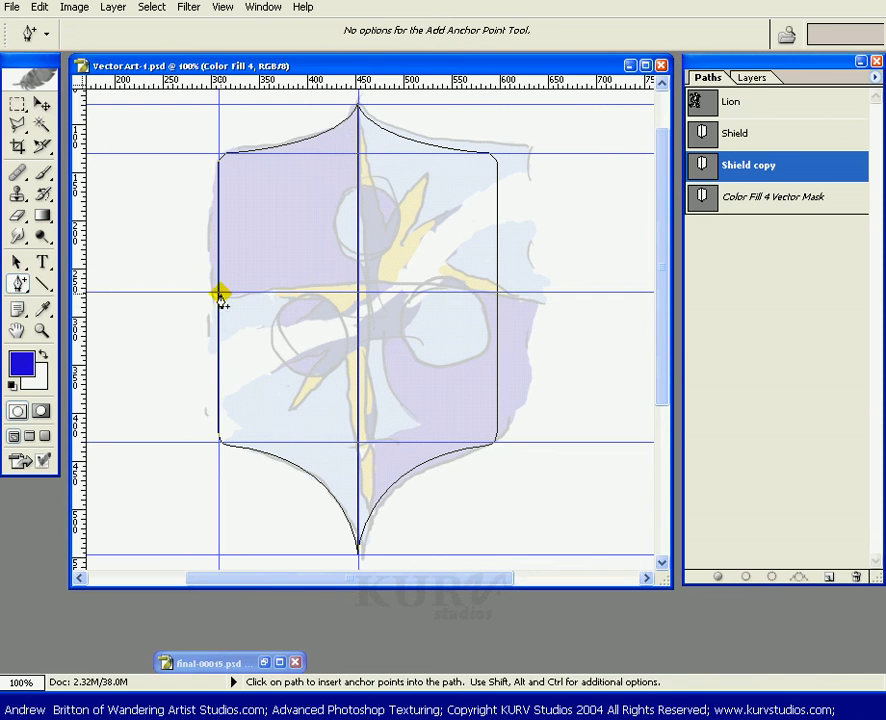
left_click(222, 7)
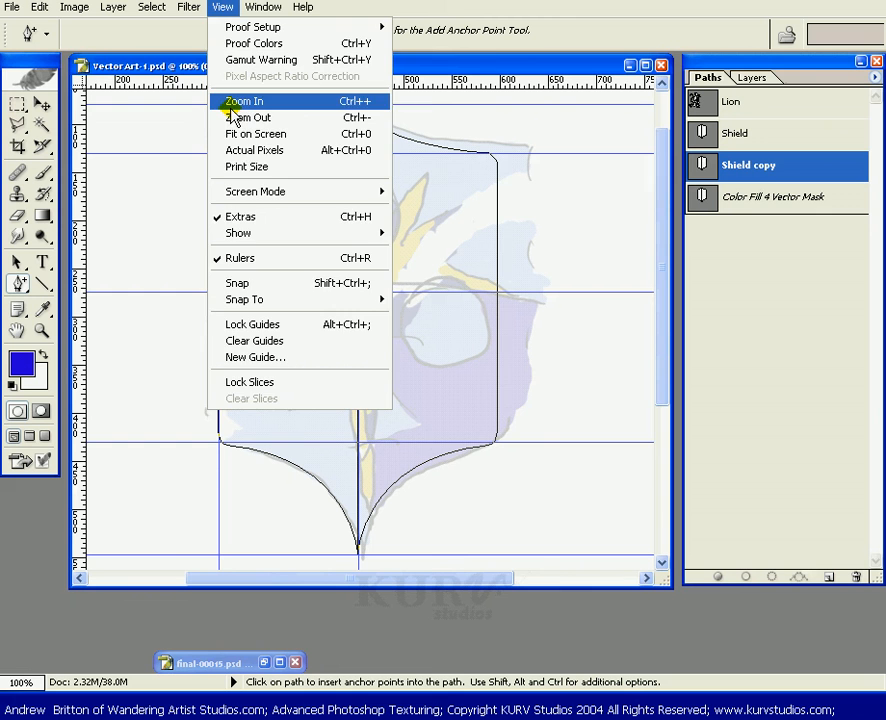
left_click(253, 284)
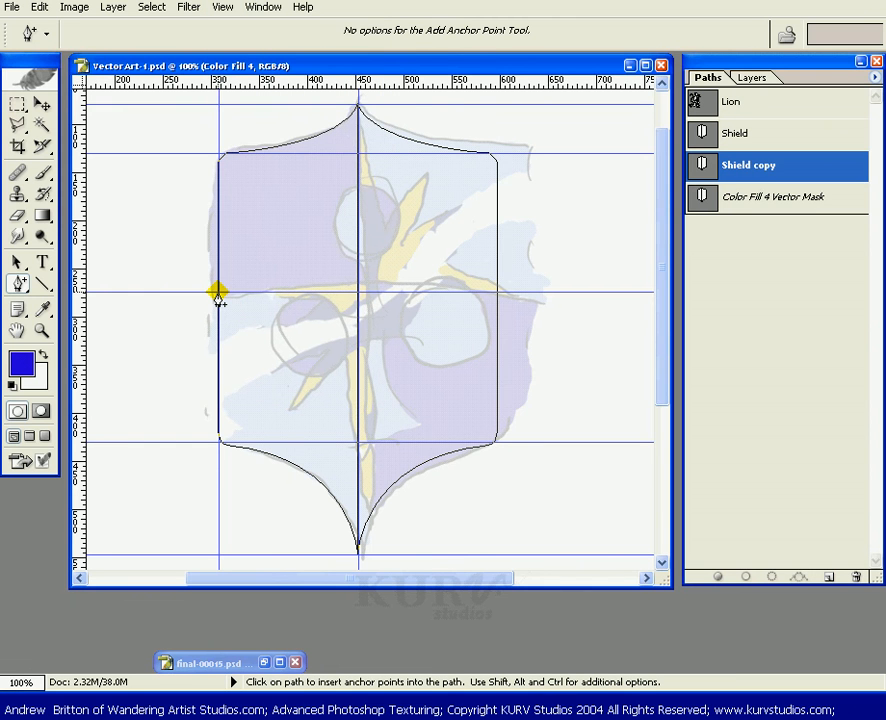
left_click(217, 292)
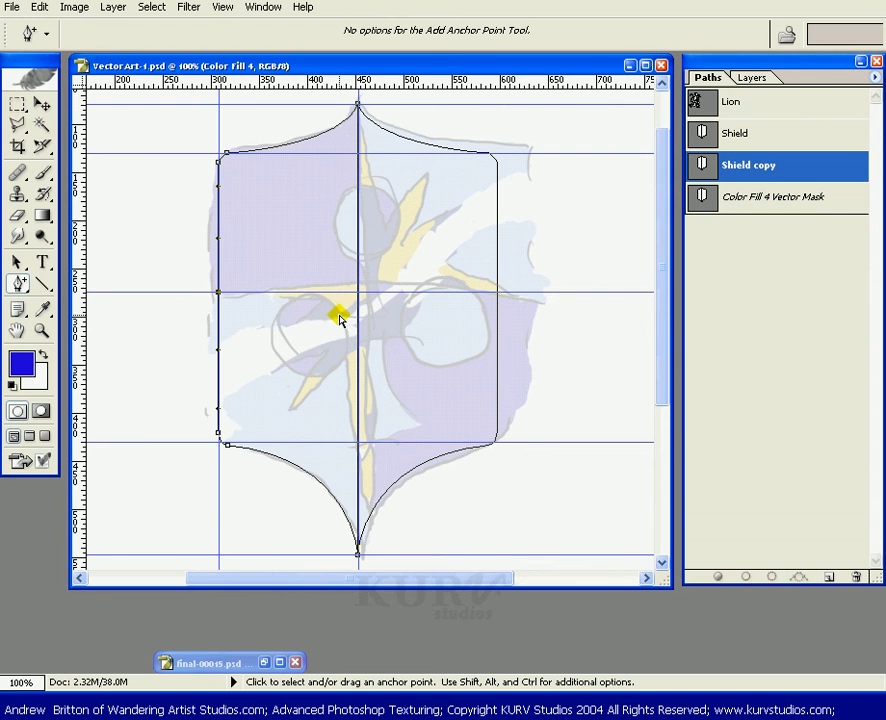
Delete the bottom-left corner anchor and the bottom tip anchor from the Shield copy path.
left_click(18, 284)
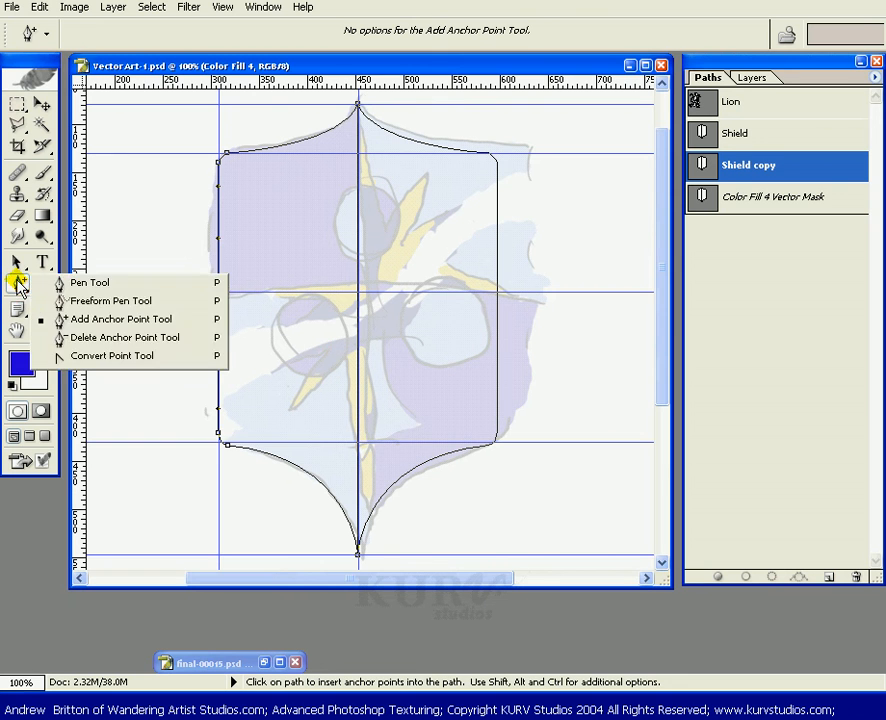
left_click(86, 340)
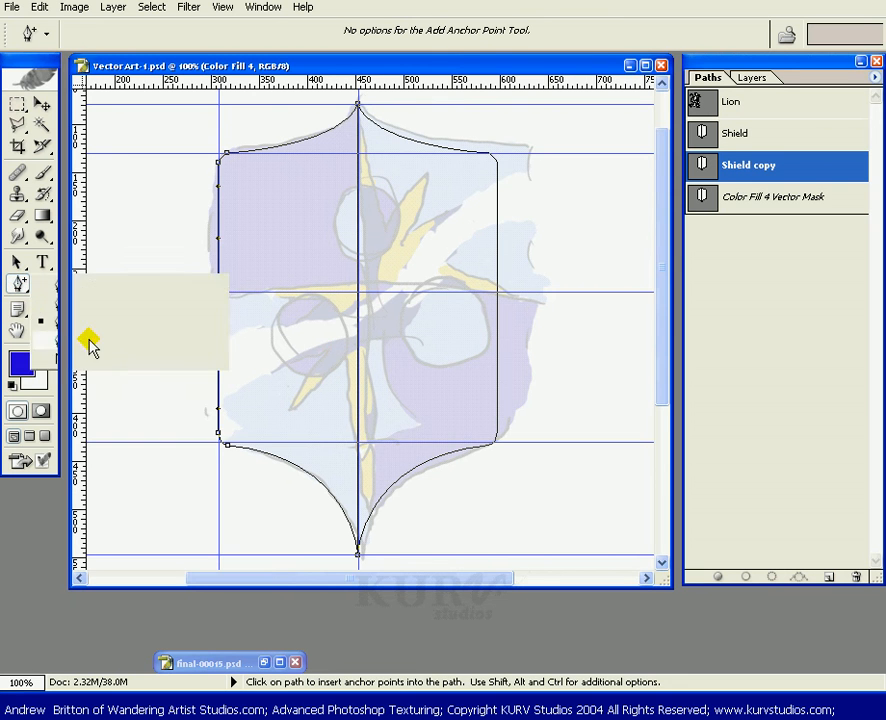
left_click(219, 442)
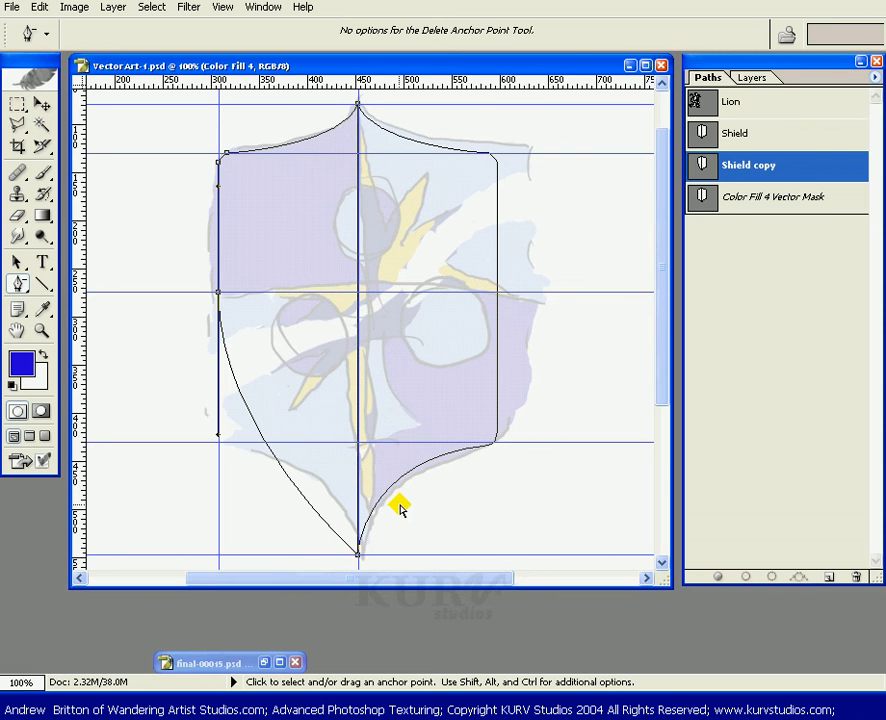
left_click(357, 556)
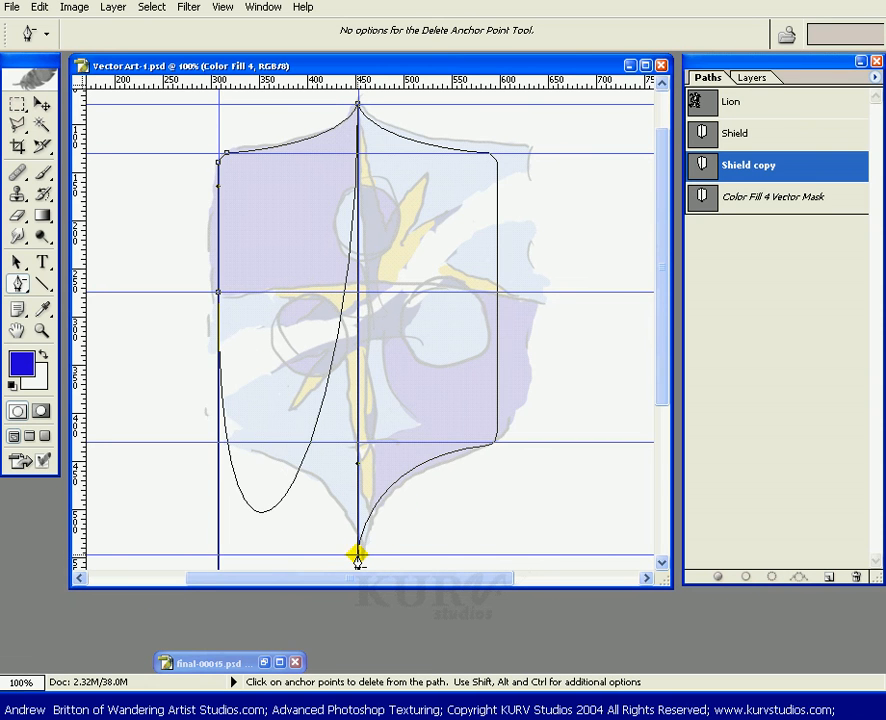
Add an anchor point on the new curved segment of the Shield copy near the middle guide.
left_click(22, 284)
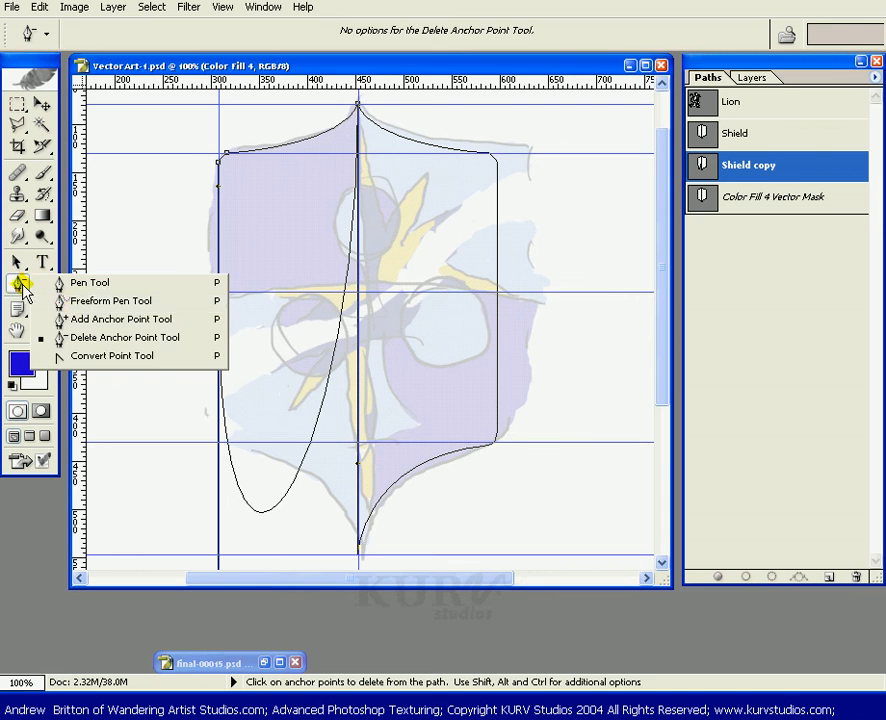
left_click(90, 319)
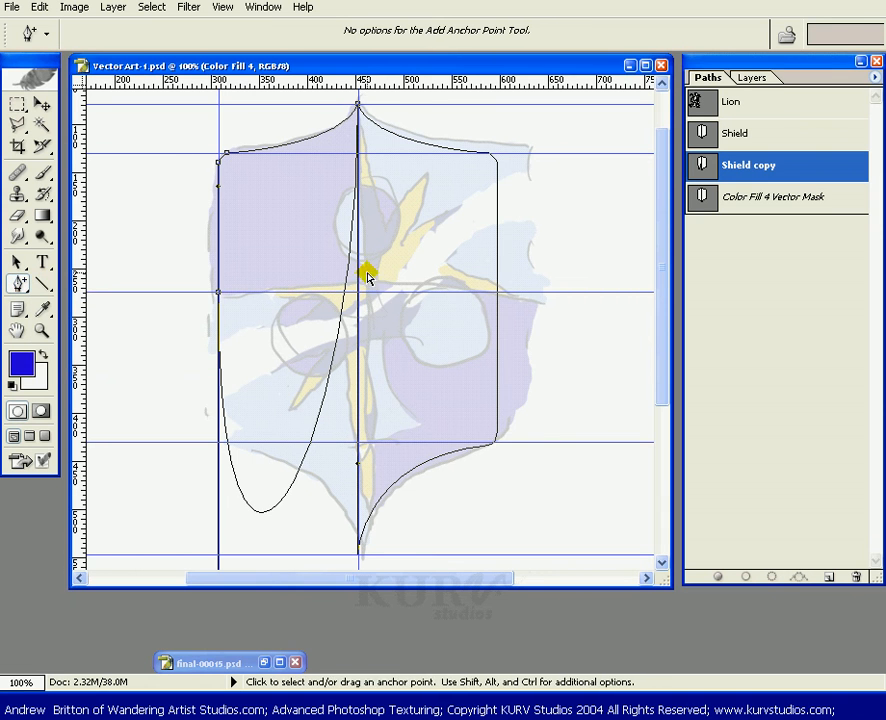
left_click(343, 292)
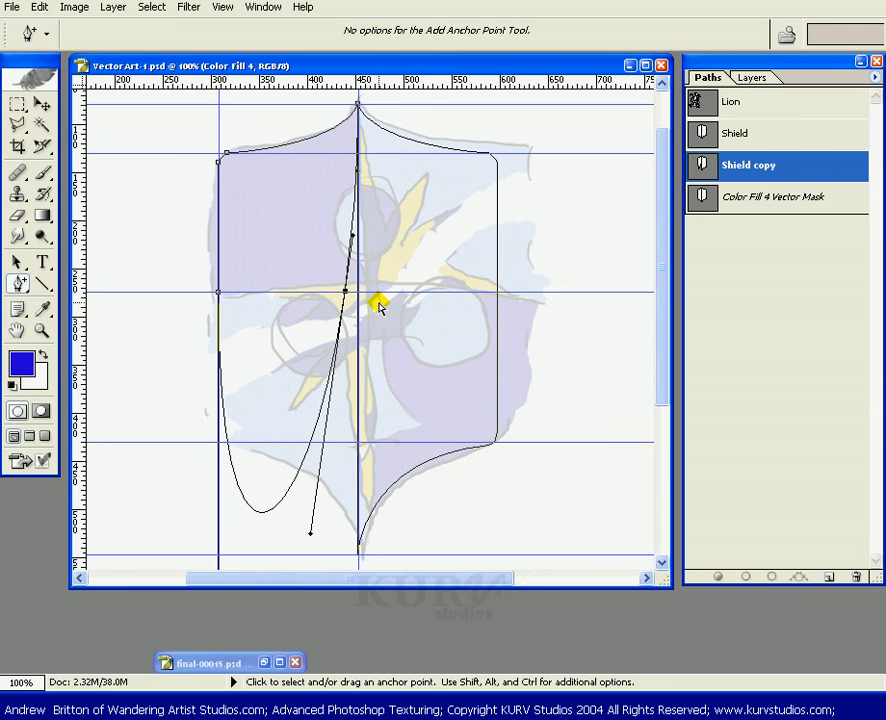
key("v")
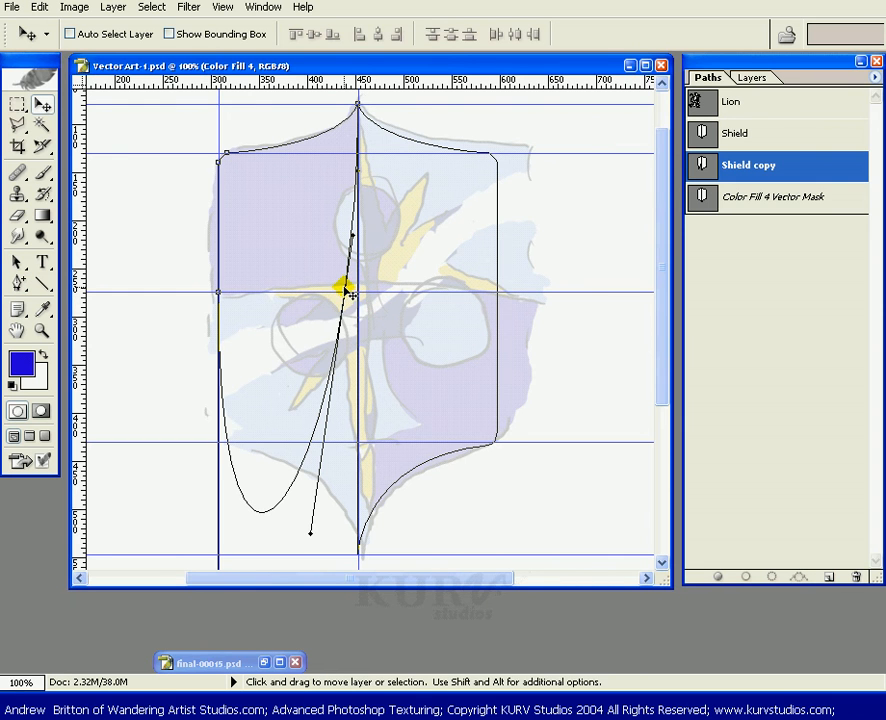
Lock the guides and move the new curve anchor of the Shield copy onto the centre where the middle guides cross.
key("alt")
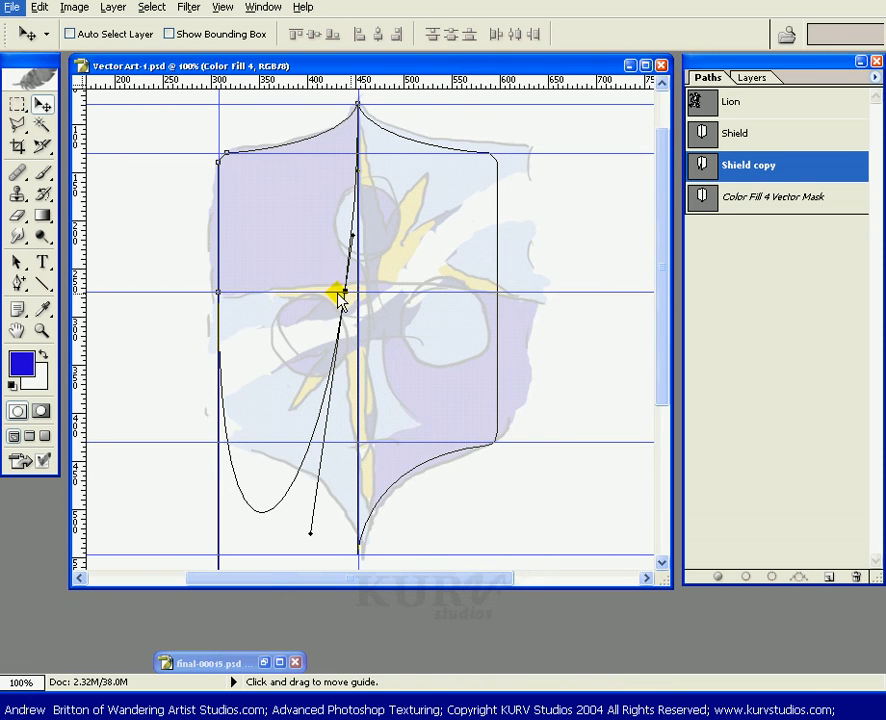
key("alt")
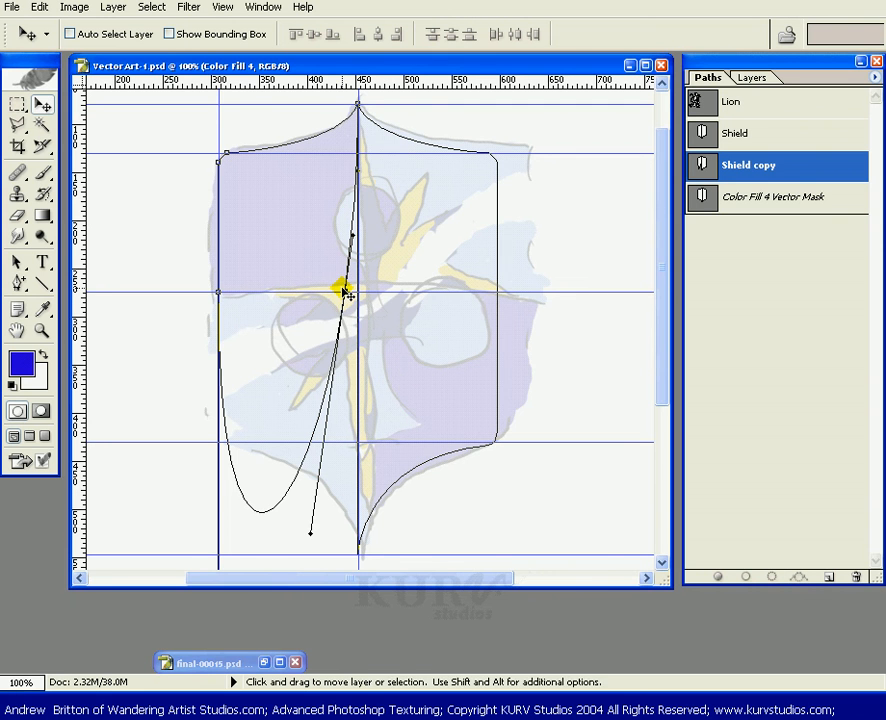
left_click(216, 10)
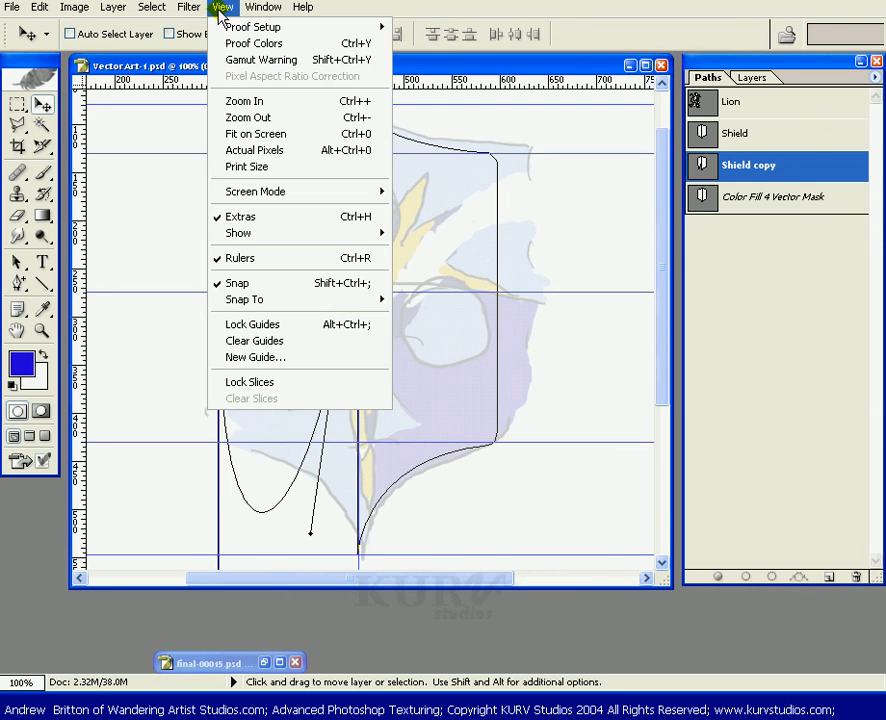
left_click(316, 326)
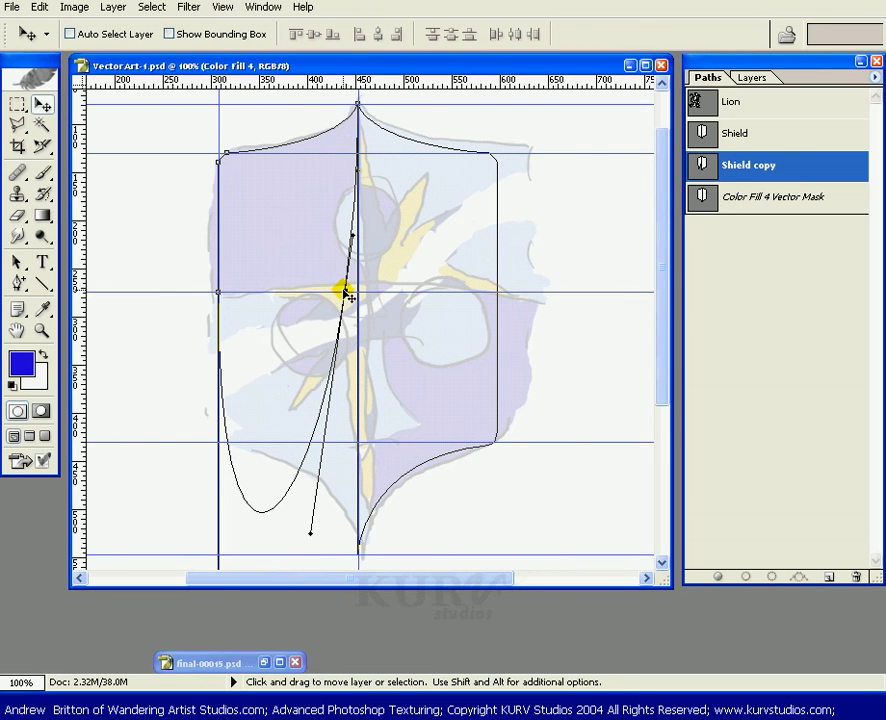
left_click(404, 280)
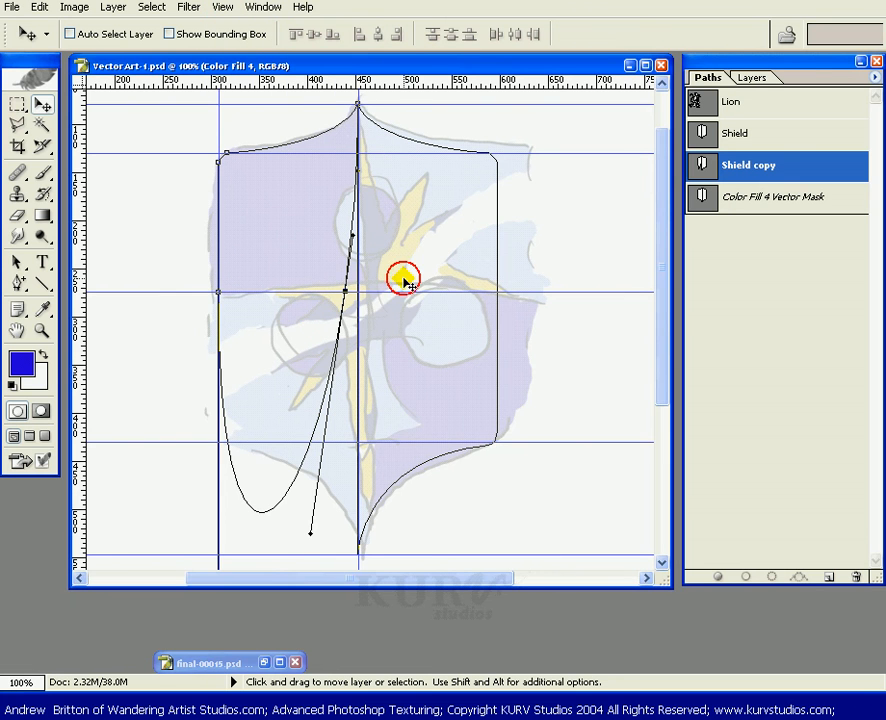
left_click(349, 294)
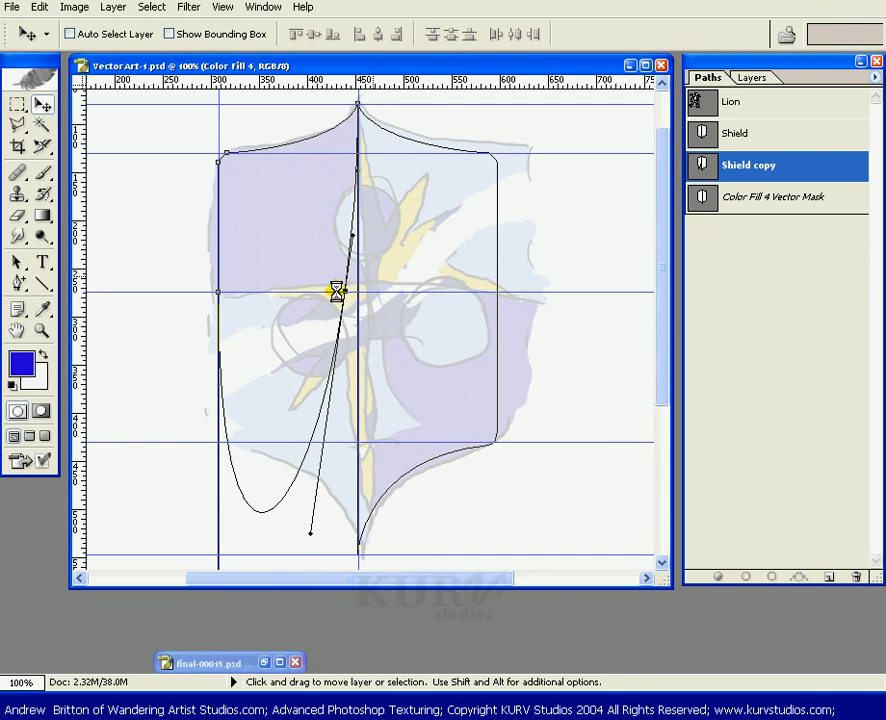
left_click(18, 262)
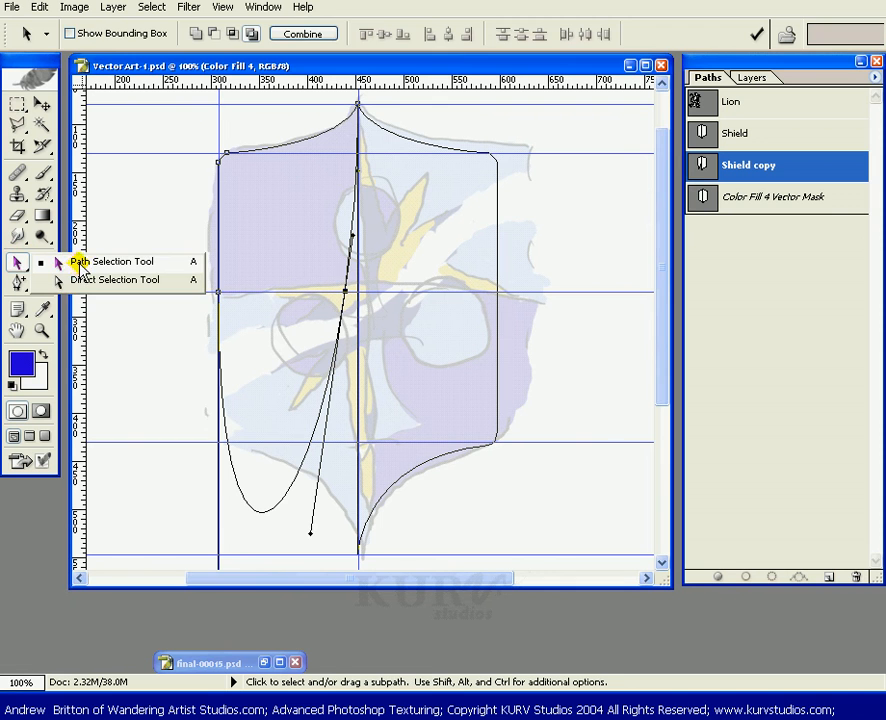
left_click(62, 279)
left_click_drag(332, 276, 357, 296)
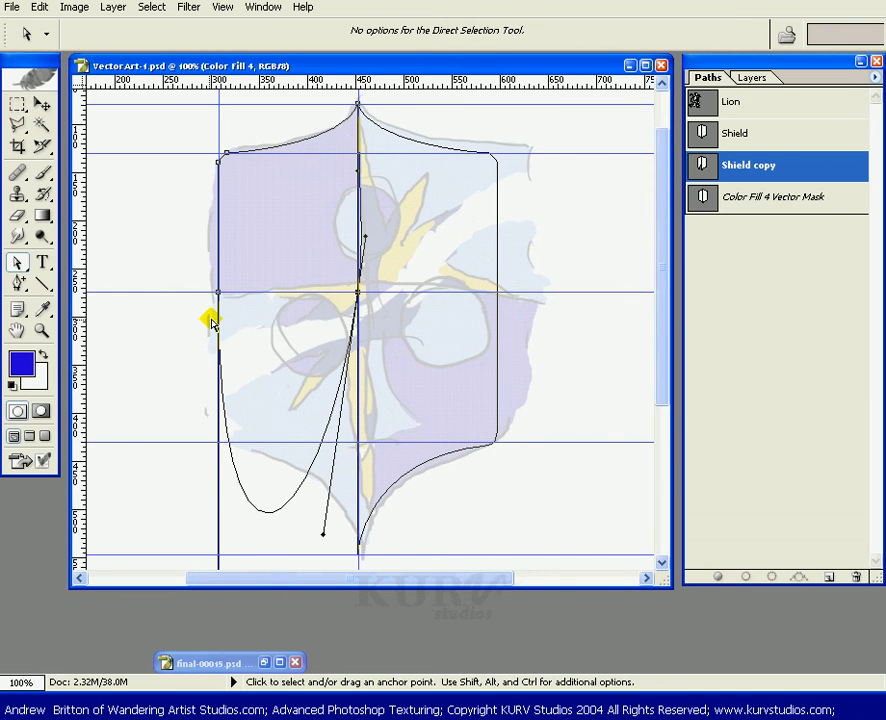
Convert the centre and left-edge middle anchors to corner points, leaving an upper-left quarter shape.
left_click(16, 262)
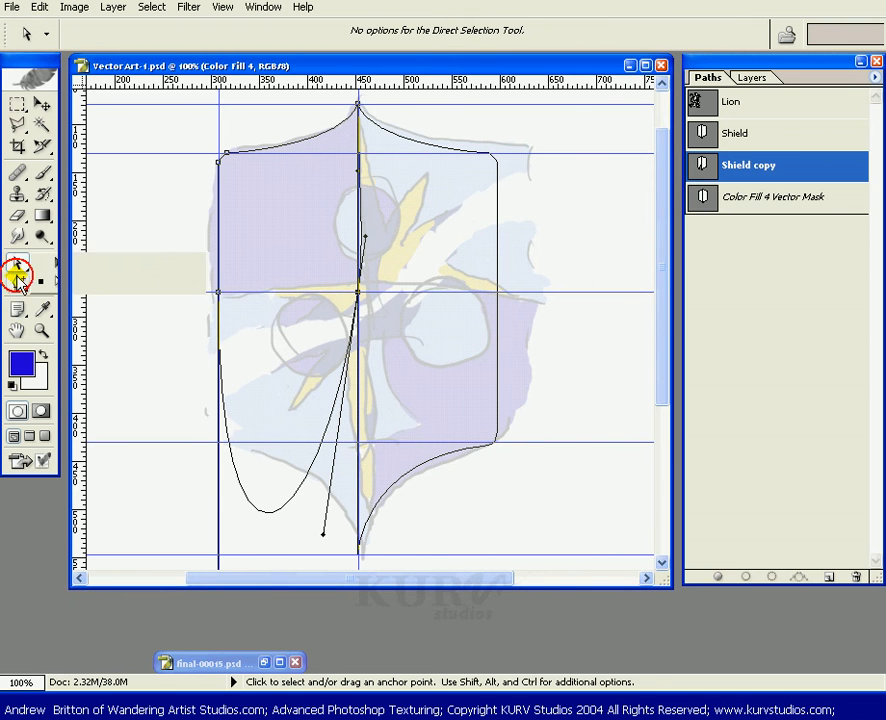
left_click(18, 283)
left_click(97, 356)
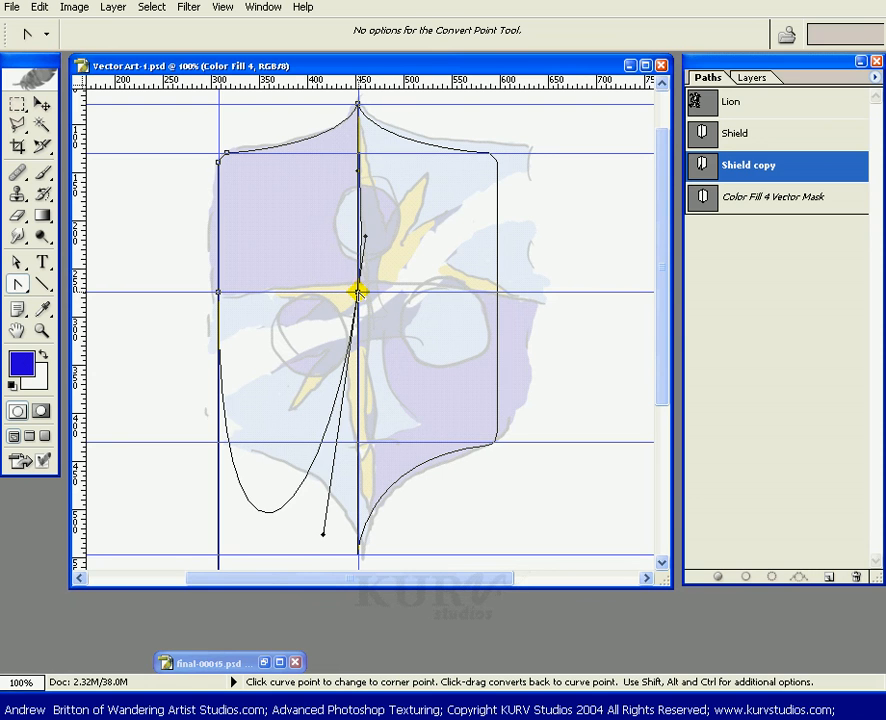
left_click(358, 293)
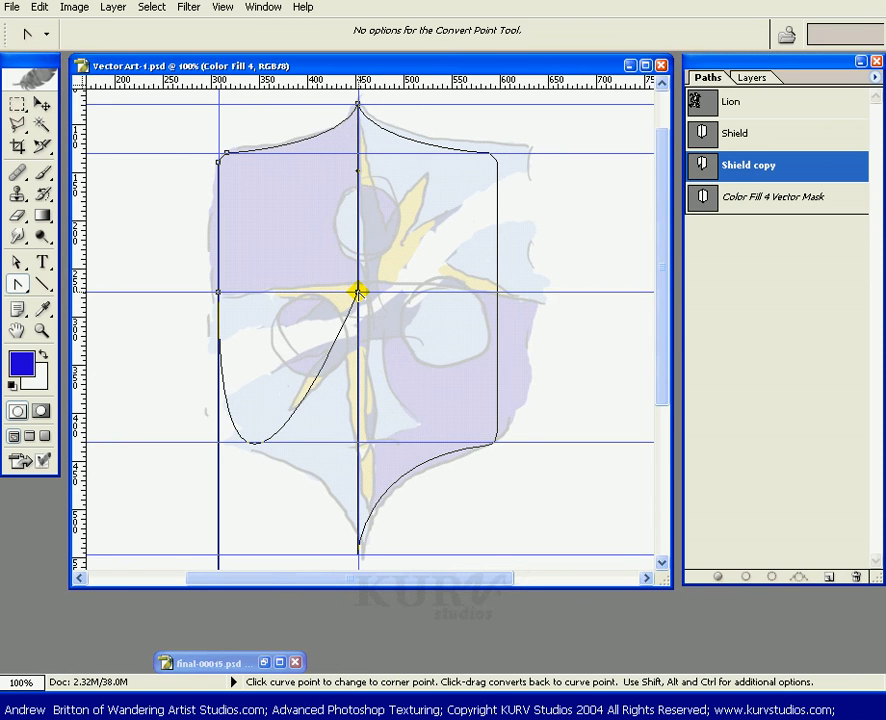
left_click(217, 292)
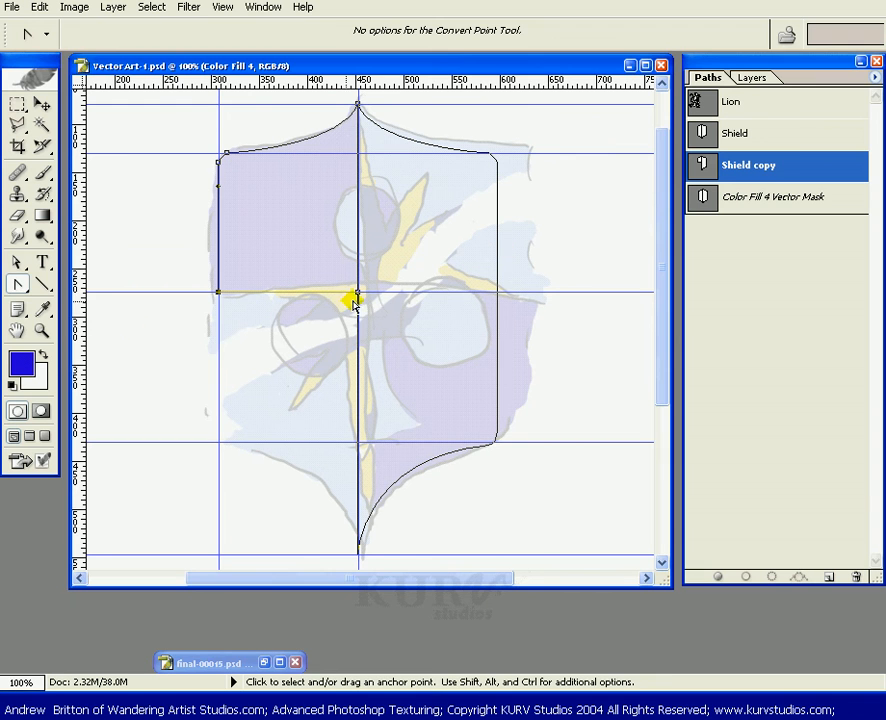
Nudge the upper-left quarter subpath of the Shield copy slightly to the left.
left_click(17, 284)
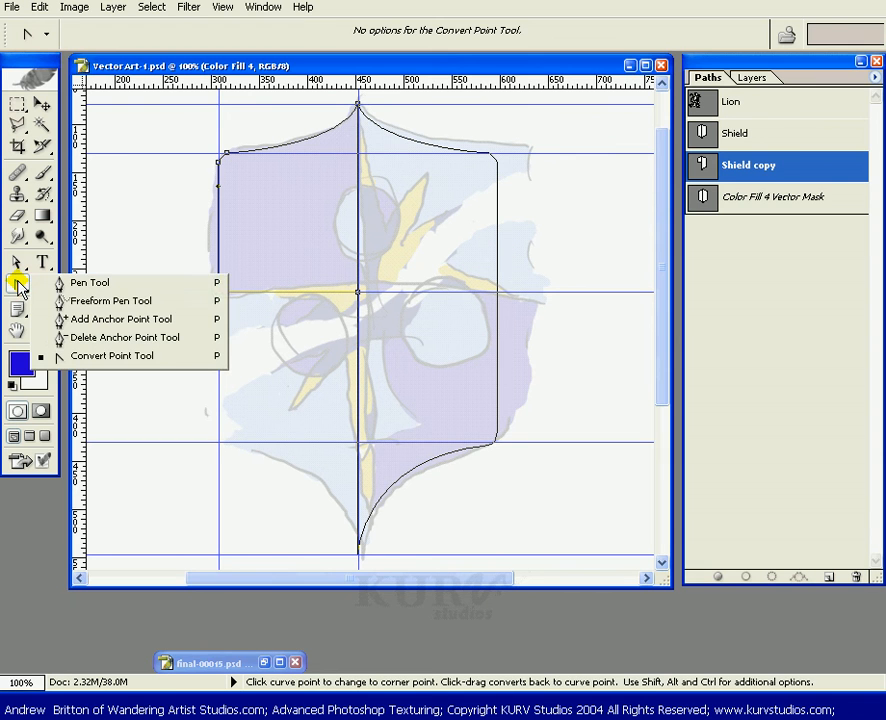
left_click(100, 319)
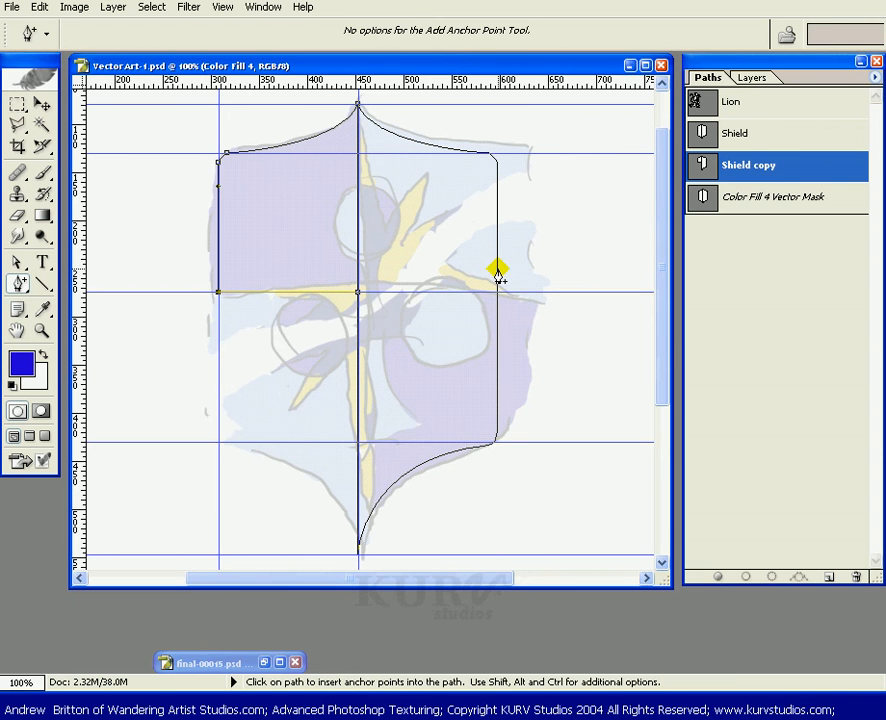
left_click(16, 261)
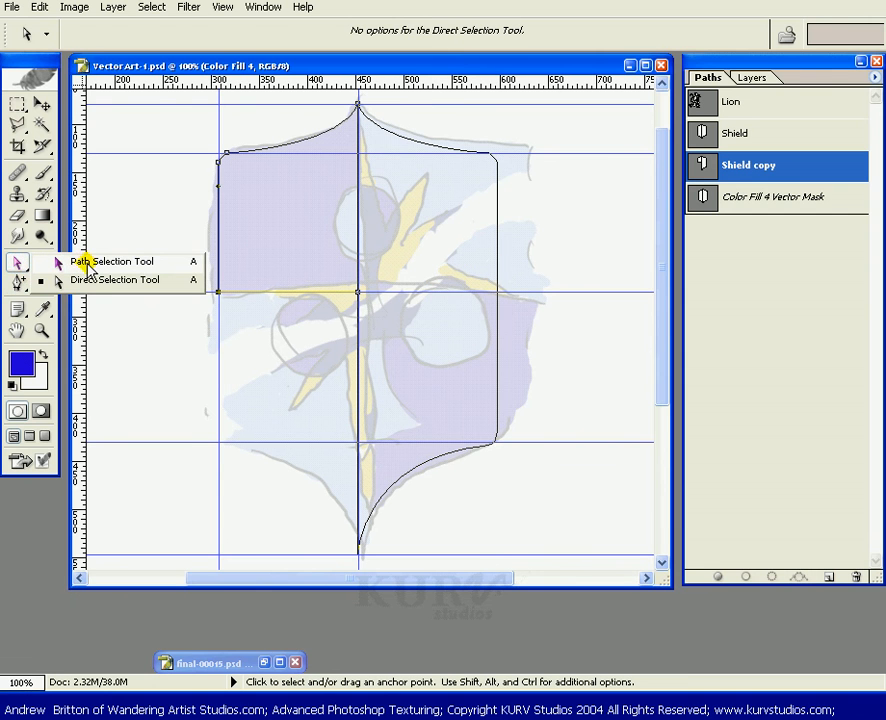
left_click(88, 263)
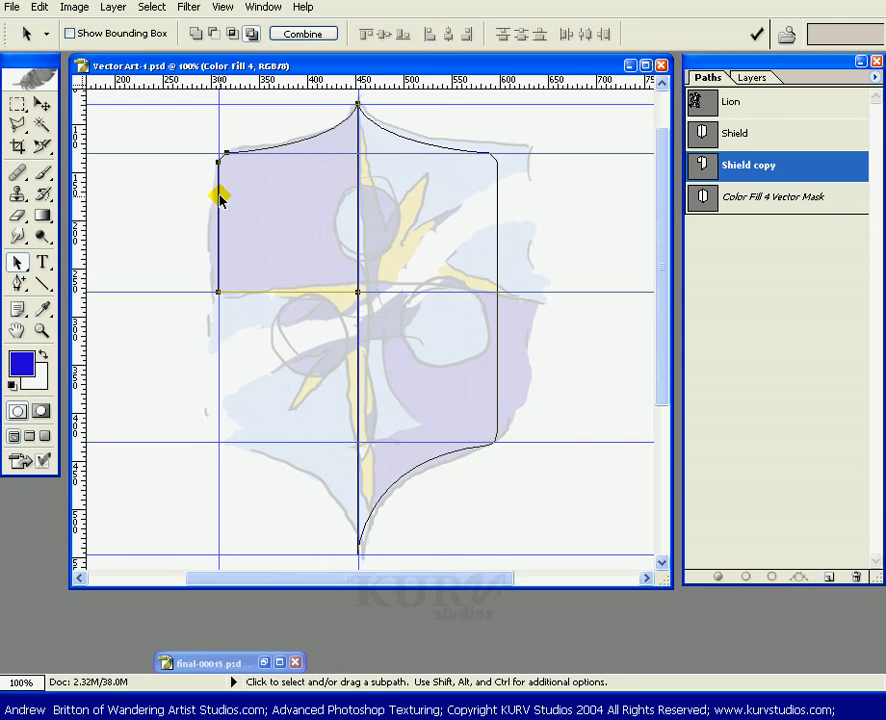
left_click_drag(218, 200, 209, 202)
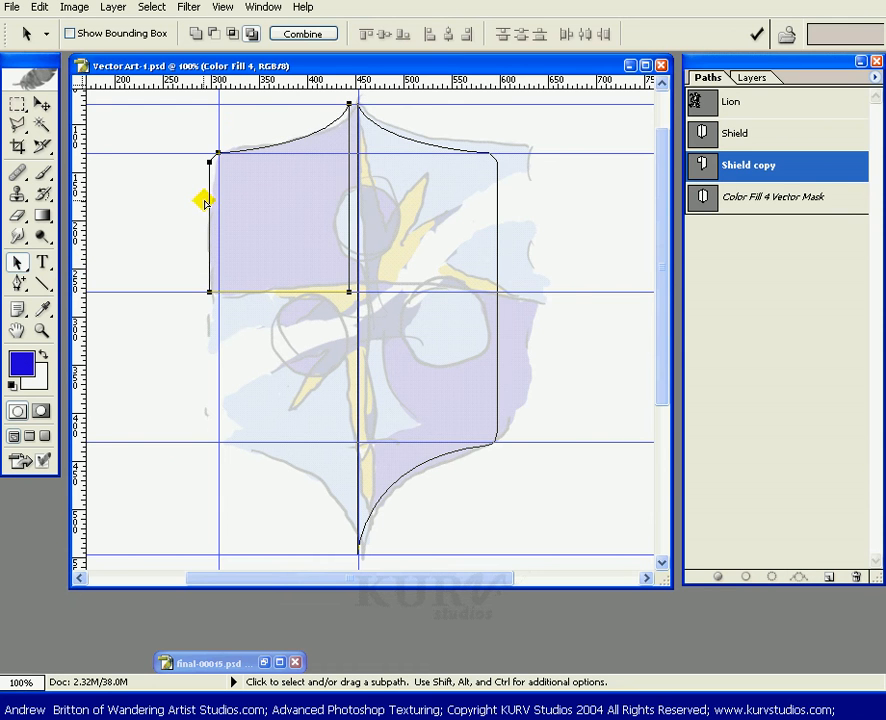
Select the right-half subpath and add an anchor point on its right edge at the middle guide.
left_click(497, 214)
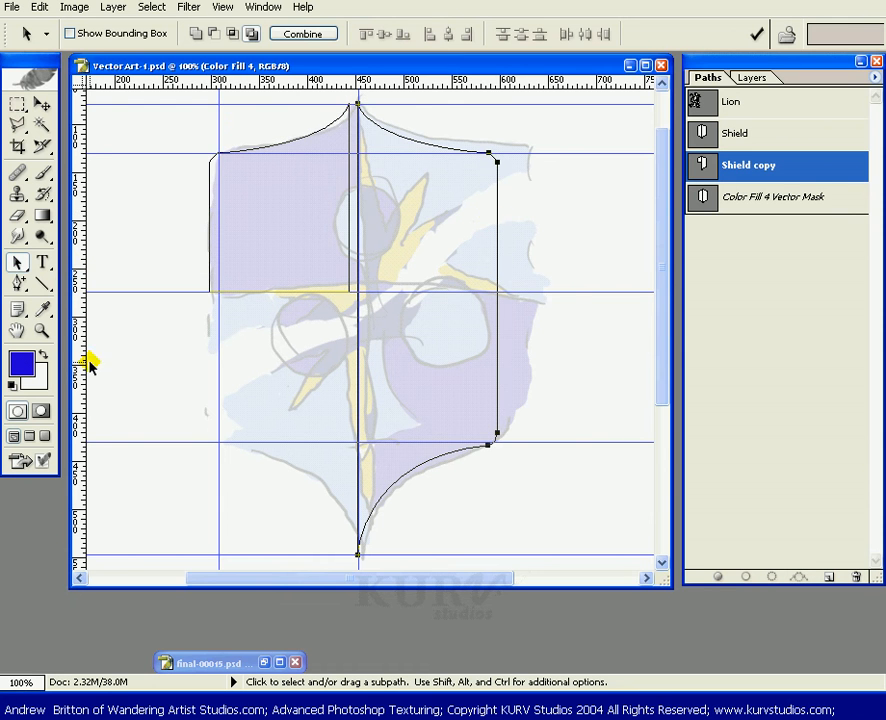
left_click(18, 278)
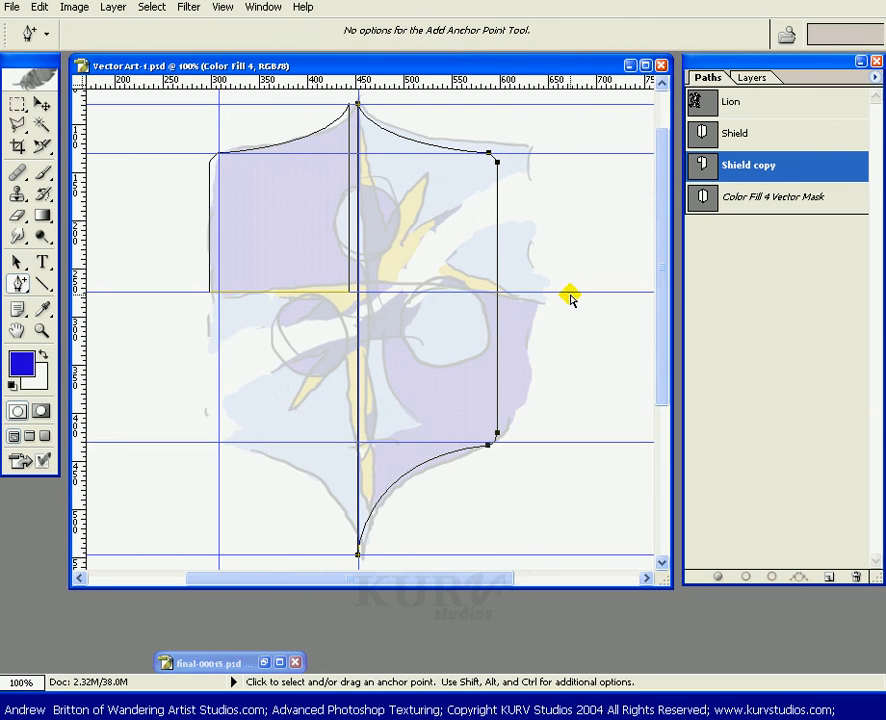
left_click(497, 292)
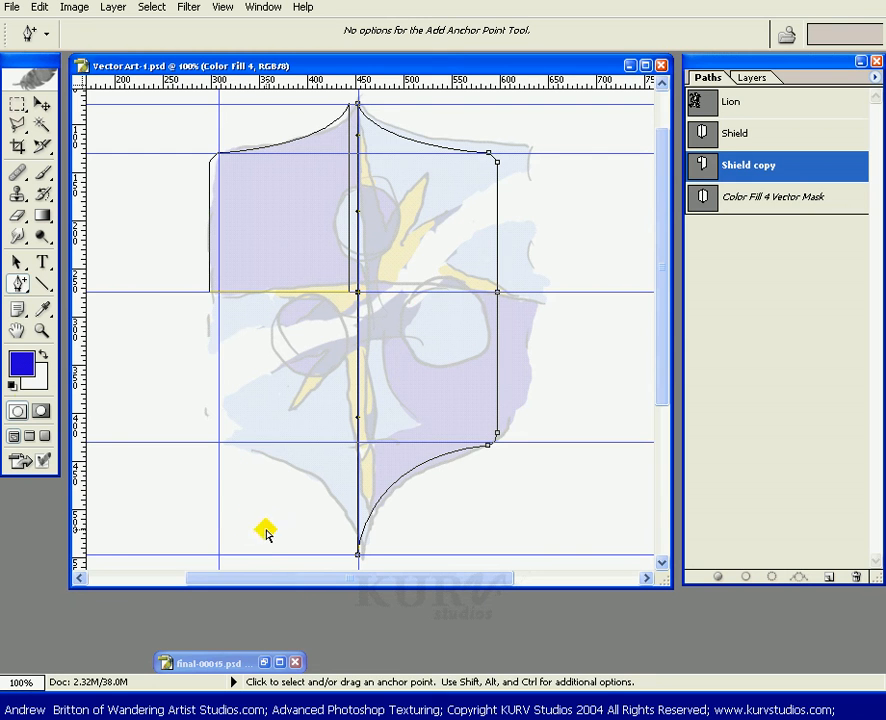
left_click_drag(21, 285, 80, 340)
left_click(355, 557)
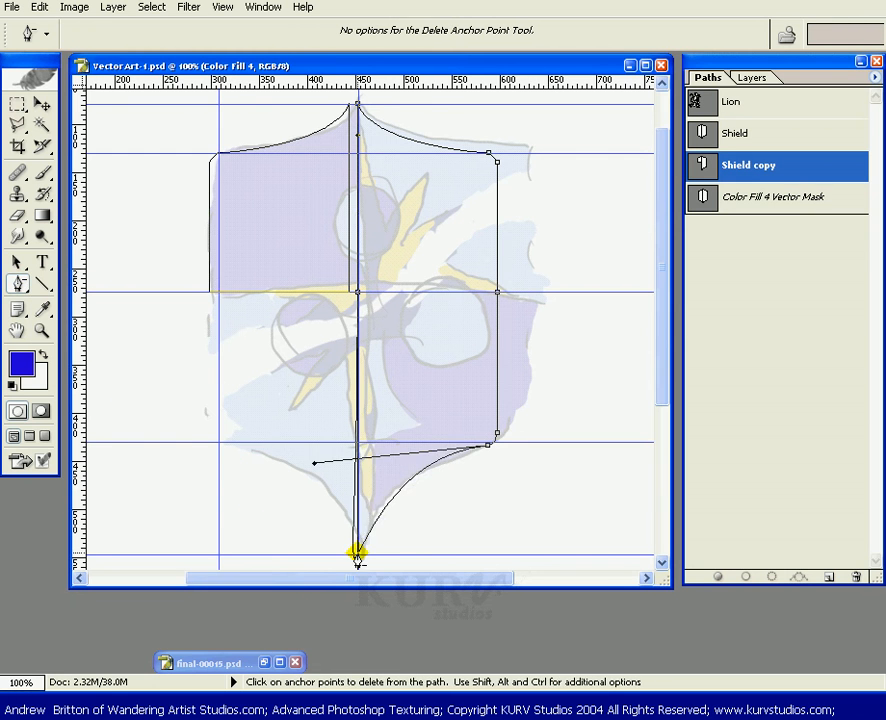
left_click(487, 440)
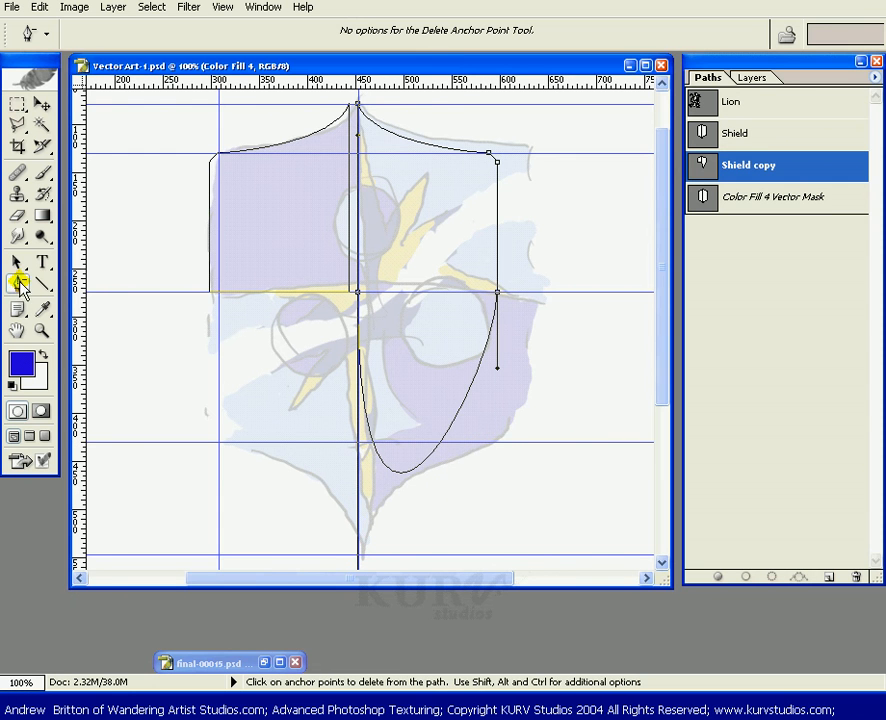
left_click_drag(20, 285, 93, 362)
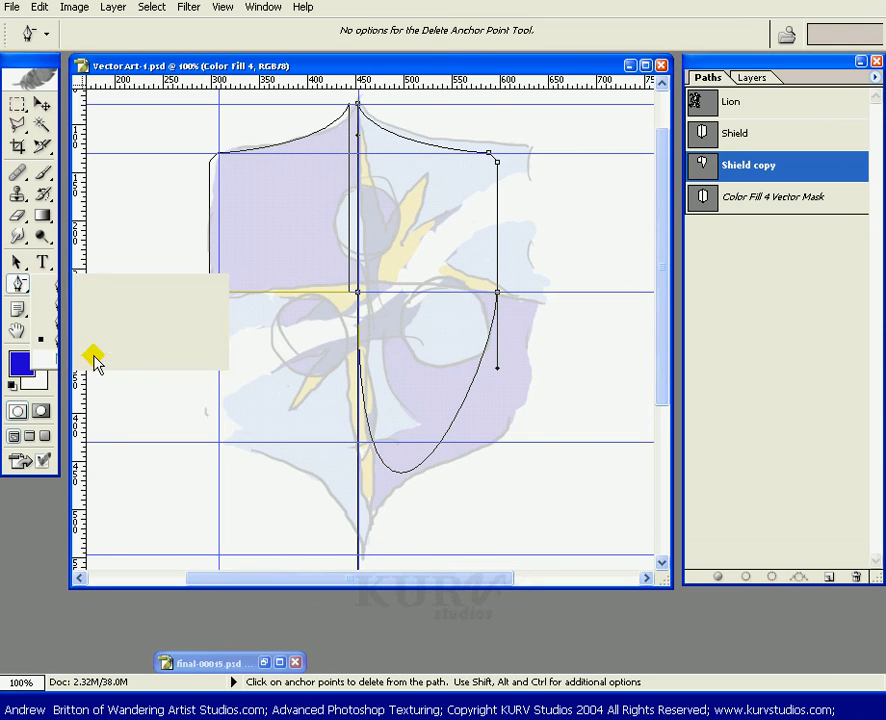
left_click(357, 290)
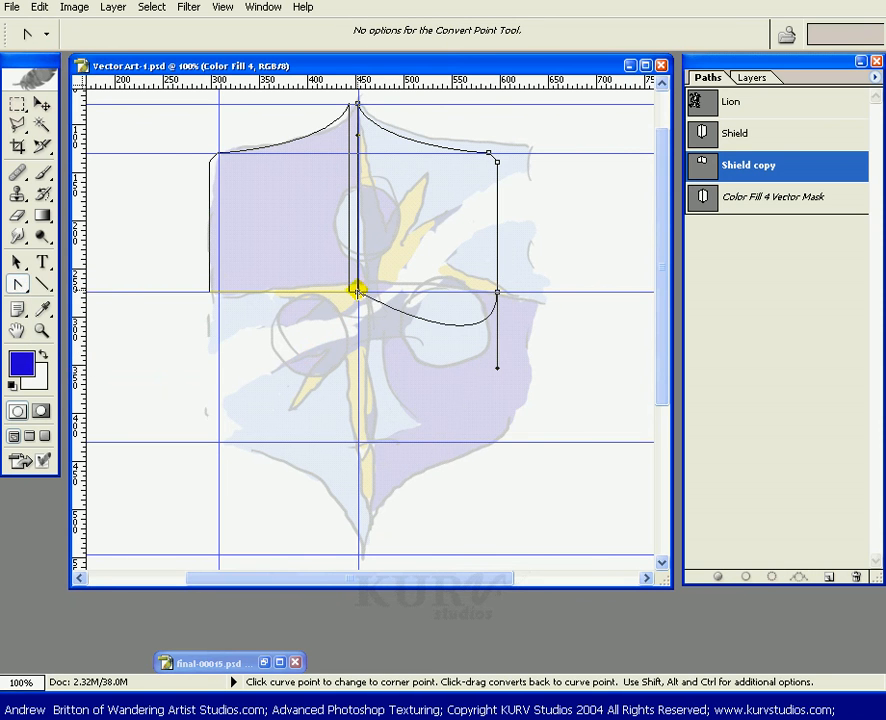
left_click(497, 292)
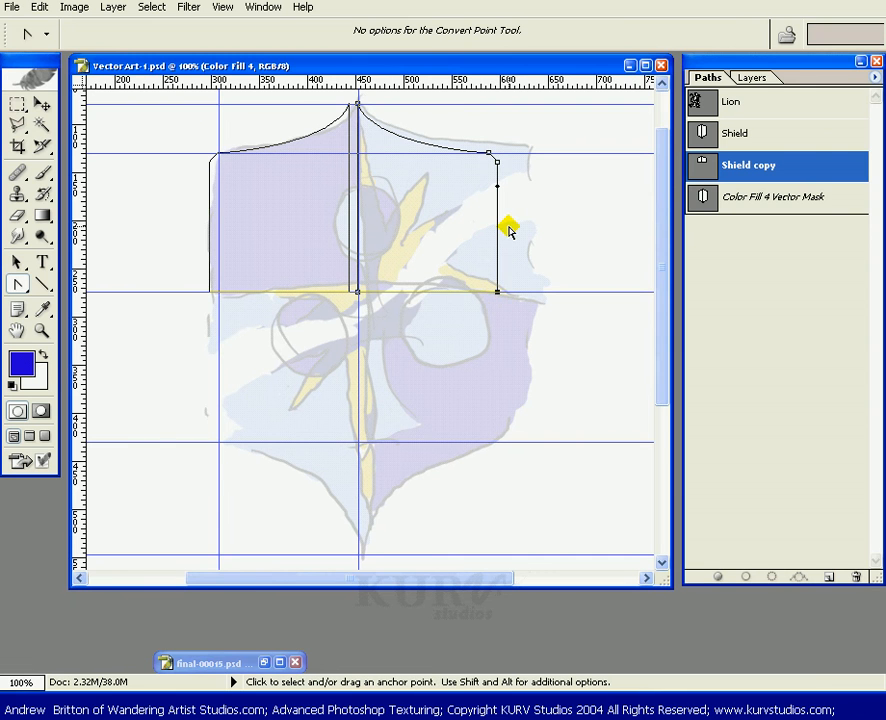
key("ctrl+z")
key("ctrl+alt+z")
key("ctrl+alt+z")
key("ctrl+alt+z")
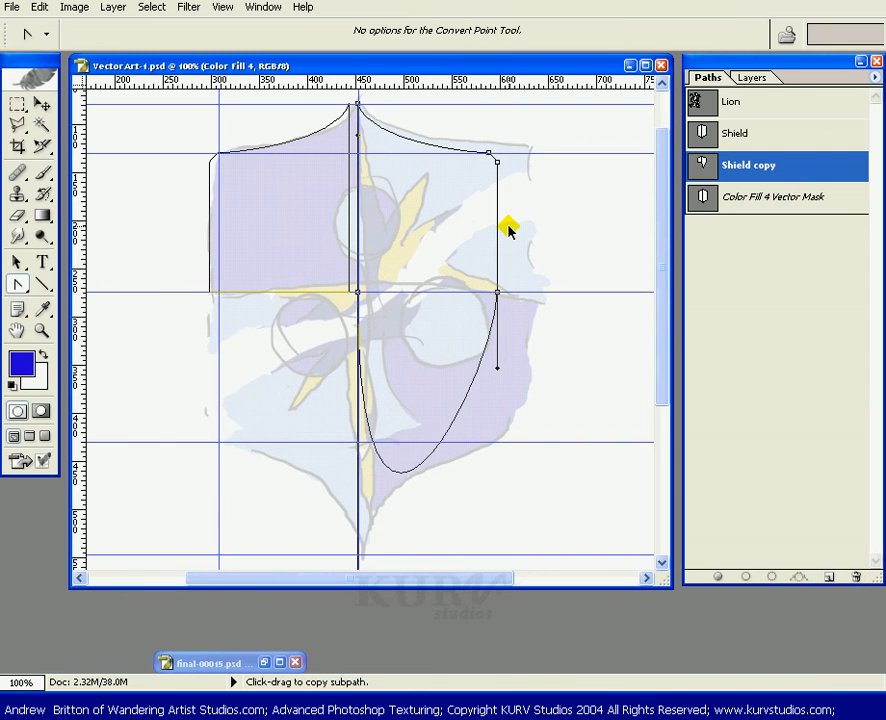
key("ctrl+alt+z")
key("ctrl+alt+z")
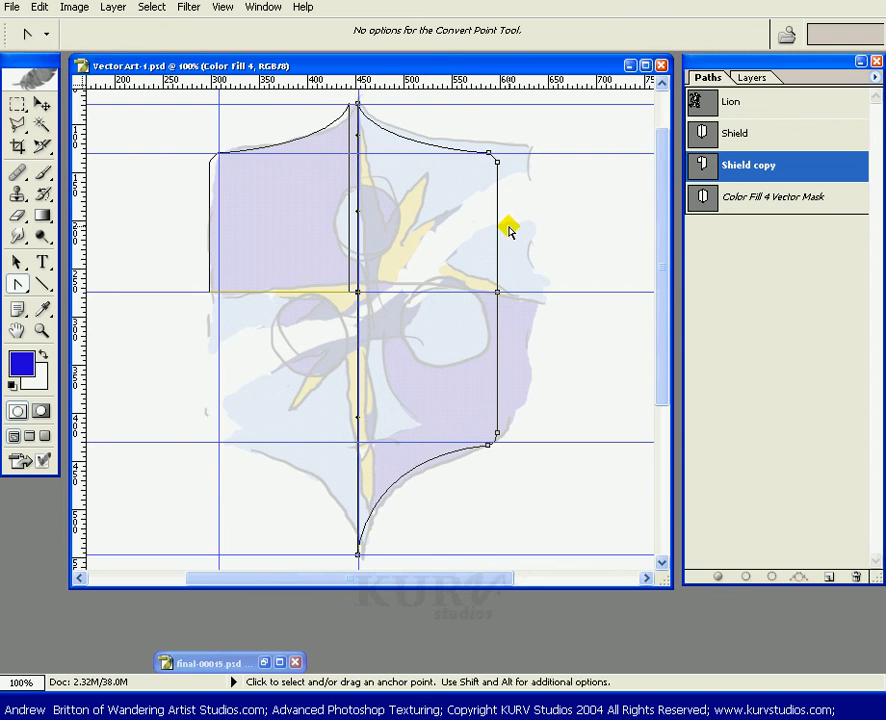
Delete the top-right corner anchor and the top tip anchor from the right-half subpath.
left_click(17, 284)
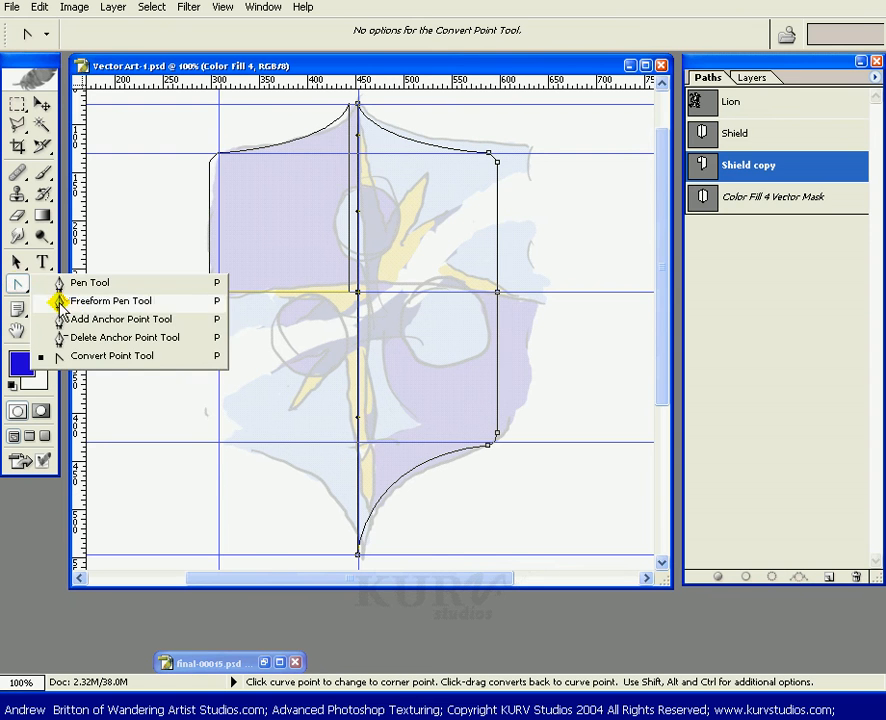
left_click(86, 337)
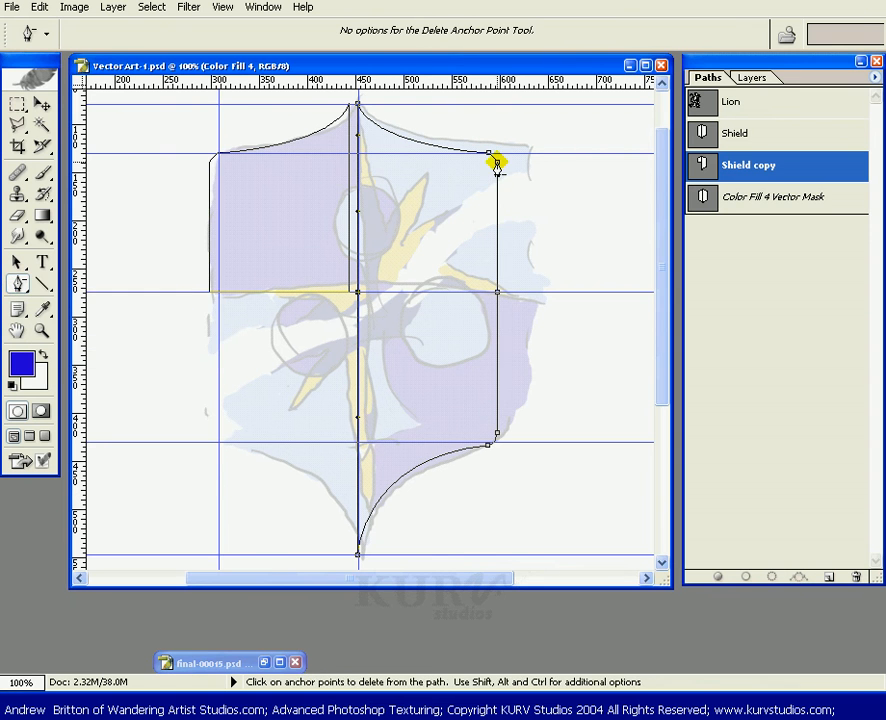
left_click(489, 152)
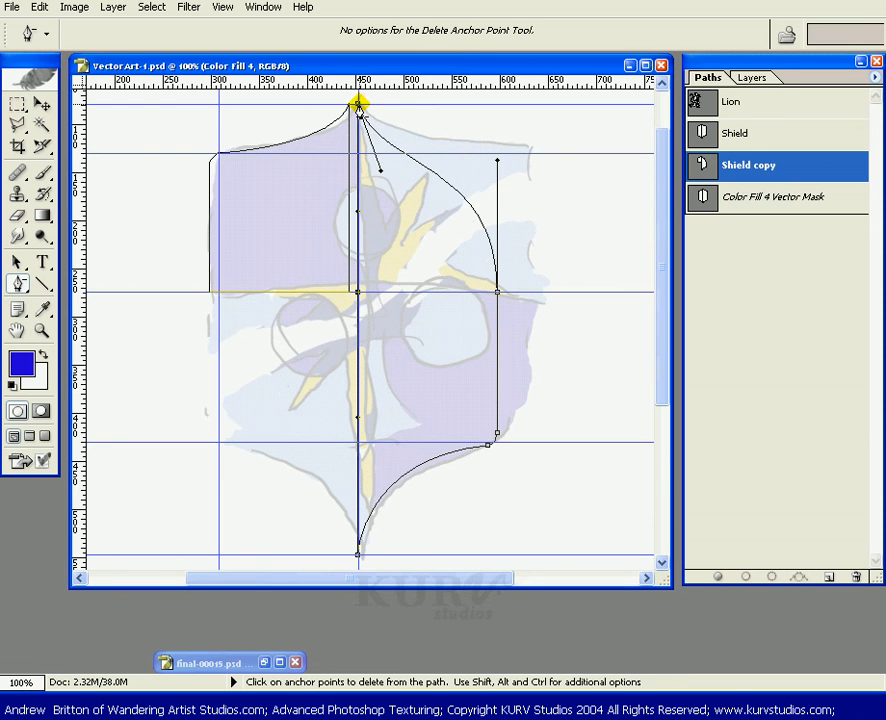
left_click(357, 104)
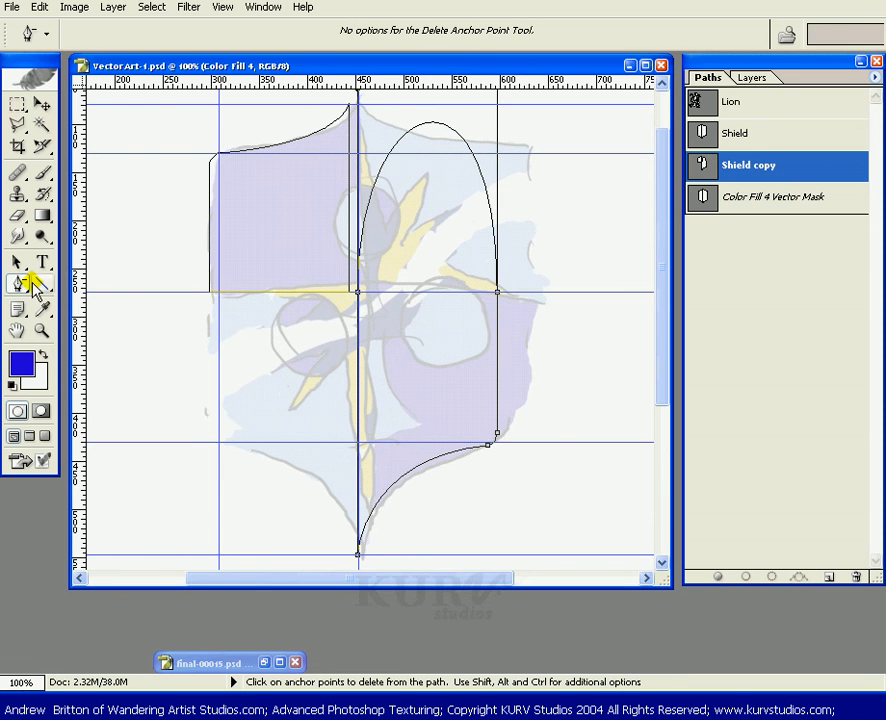
Convert the centre and right-edge middle anchors to corner points, leaving a lower-right quarter shape.
left_click(19, 284)
left_click(80, 355)
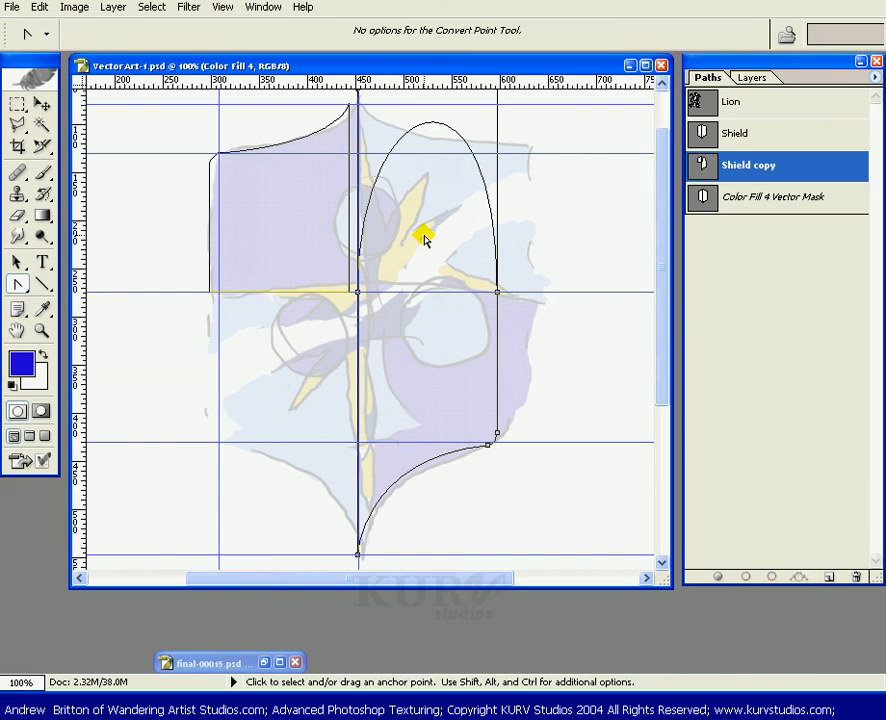
left_click(357, 291)
left_click(496, 291)
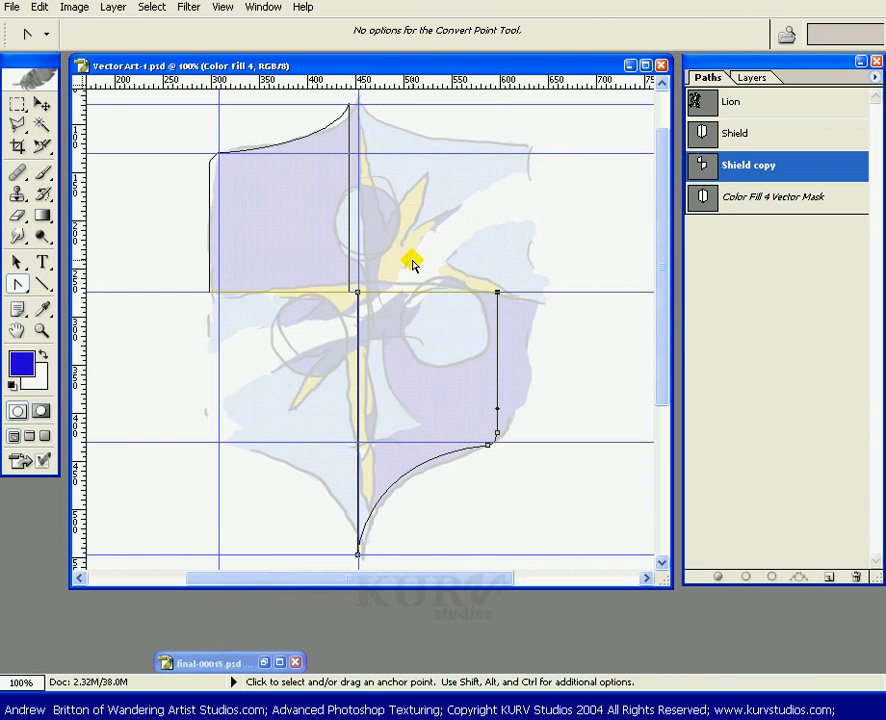
Select both Shield copy subpaths, load the Shield copy path as a selection, and deselect it.
left_click(18, 264)
mouse_move(184, 178)
left_mouse_down()
mouse_move(233, 212)
mouse_move(218, 215)
left_mouse_up()
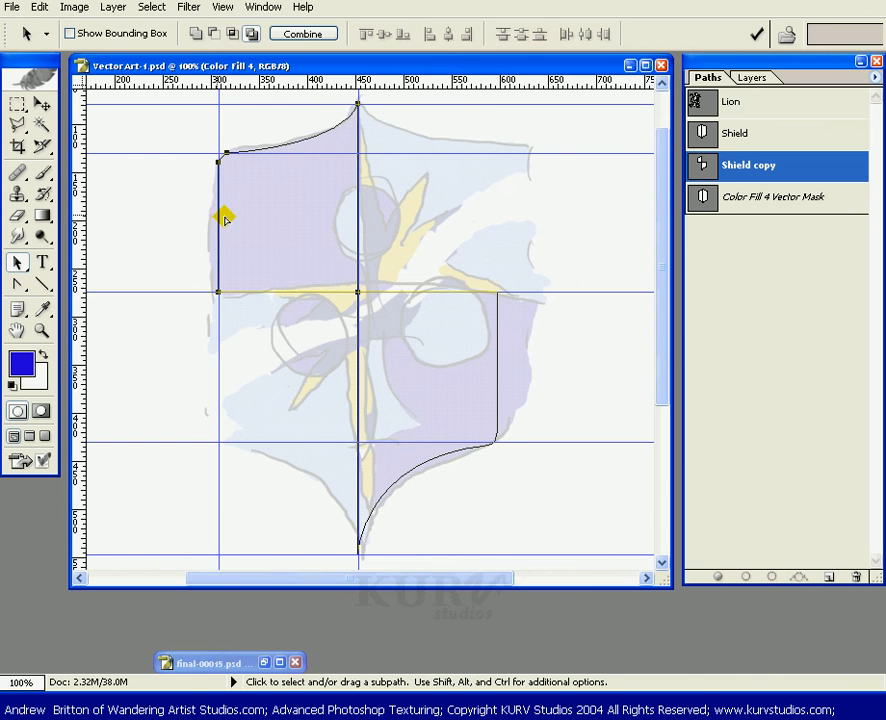
left_click(818, 168, "ctrl")
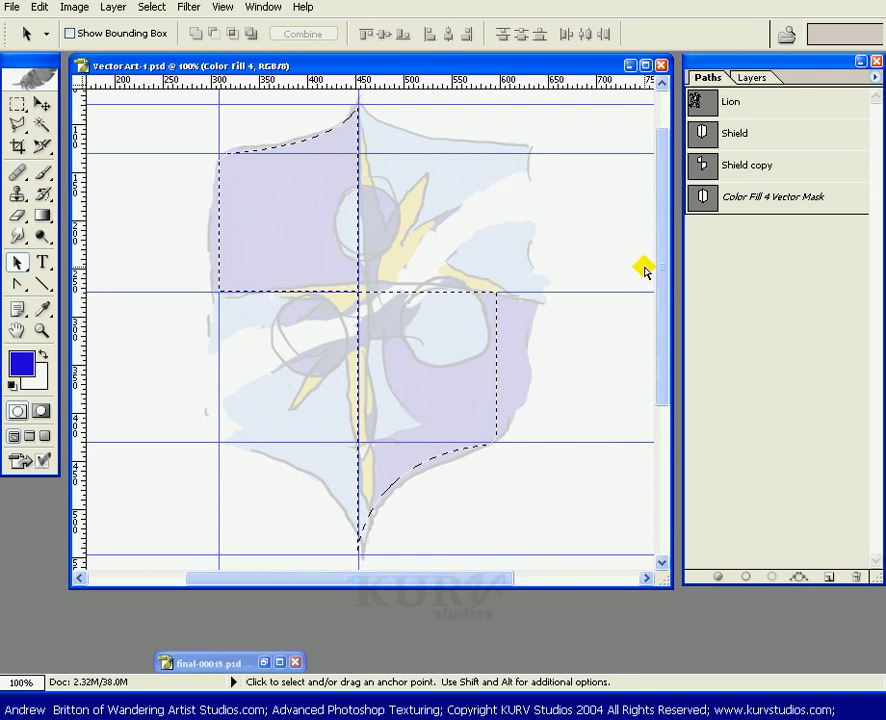
key("ctrl+d")
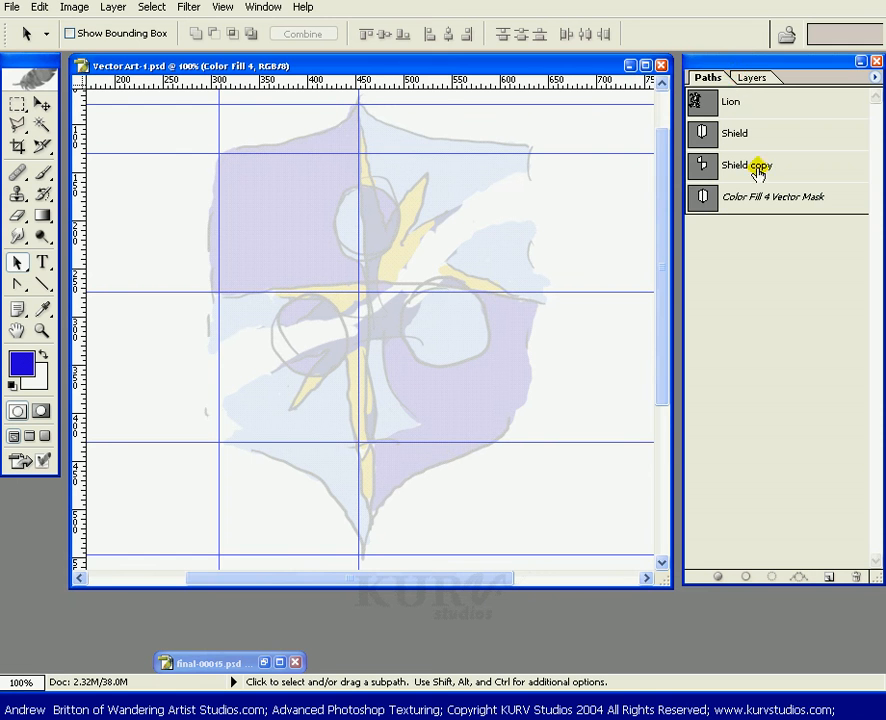
Set the Color Fill 4 layer's colour to a light blue (H 219, S 64, B 100).
left_click(749, 78)
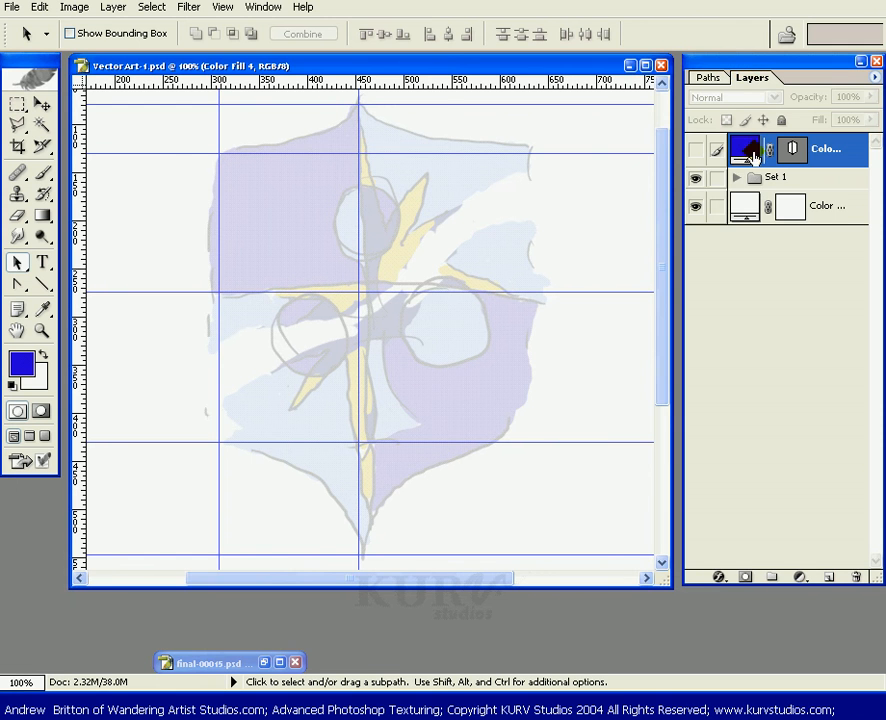
key("i")
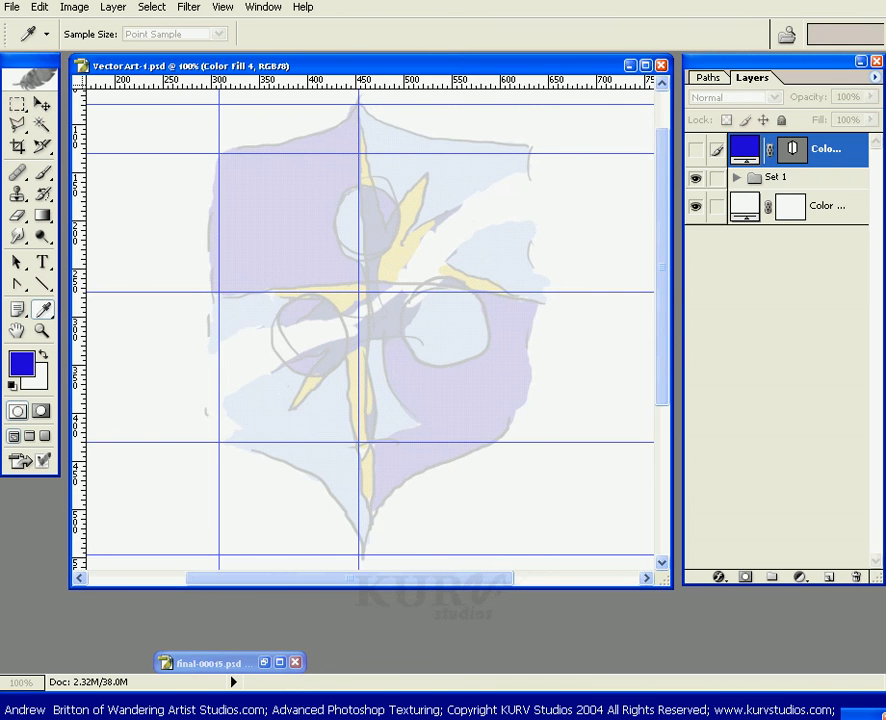
left_click_drag(756, 716, 746, 481)
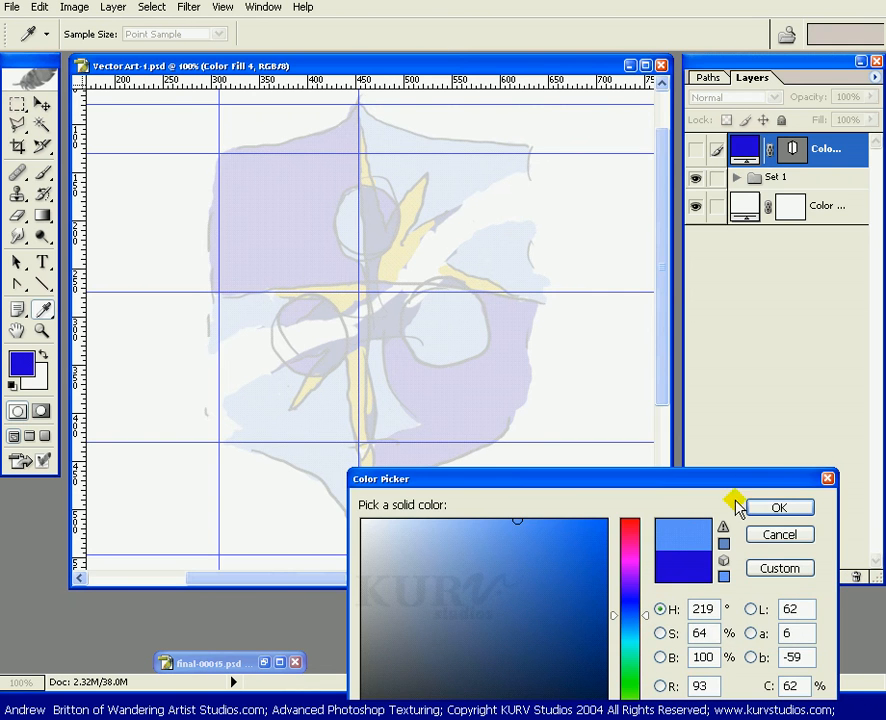
key("a")
left_click(752, 508)
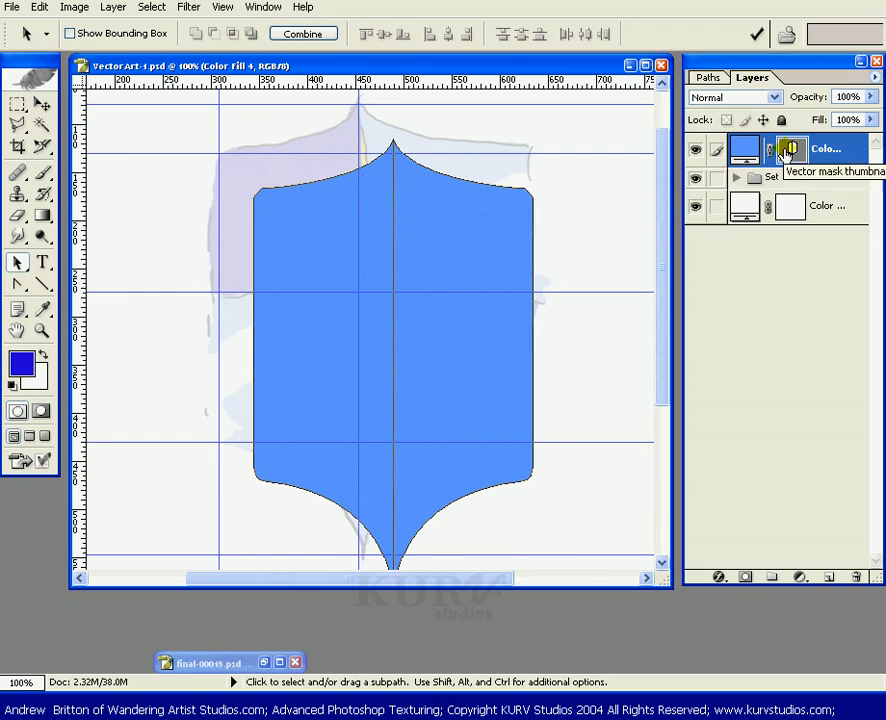
Select the fill layer's vector mask path and move it up and left to line up with the guides.
left_click(708, 77)
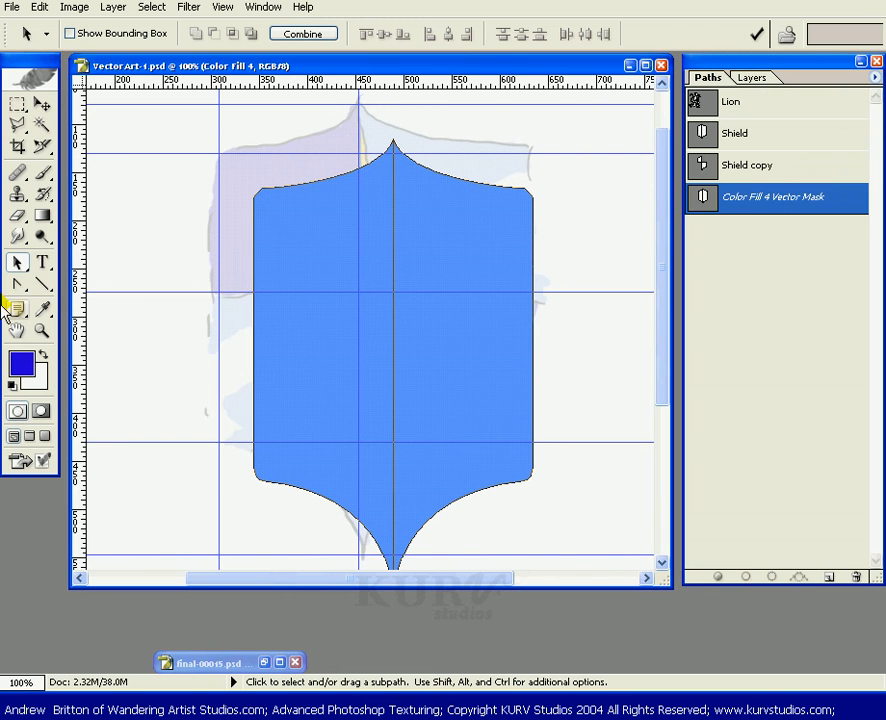
left_click_drag(464, 133, 246, 236)
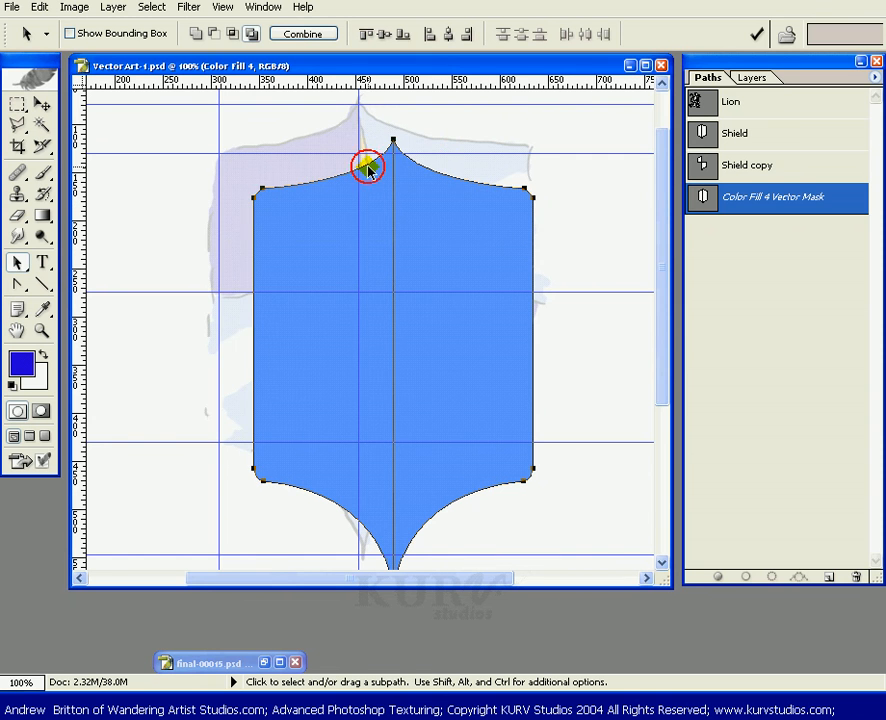
left_click_drag(367, 168, 333, 131)
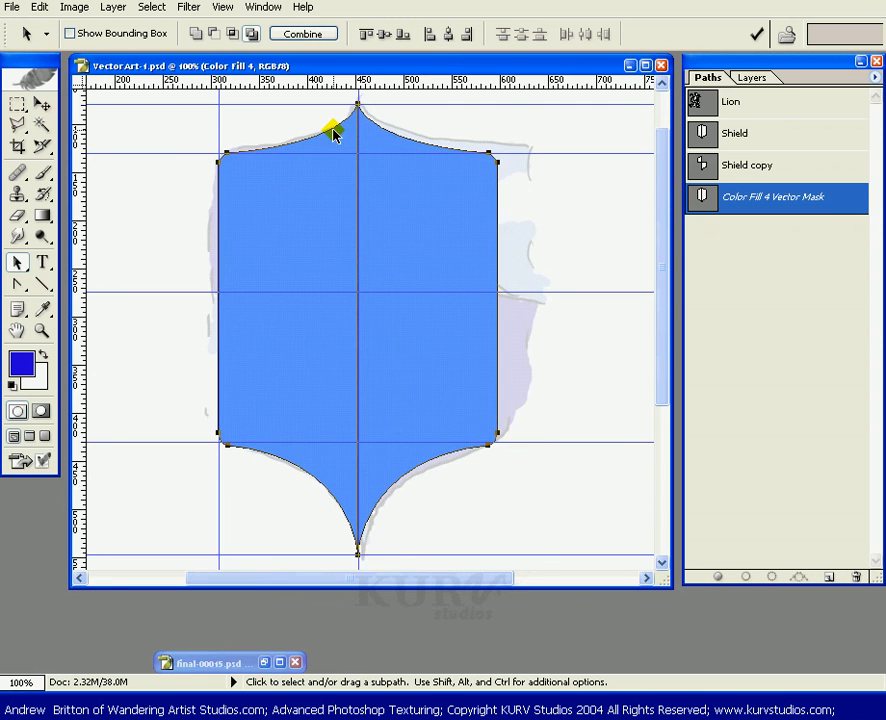
With the Shield copy path active, add a new Solid Color fill layer in dark blue (H 248, S 100, B 86).
left_click(741, 79)
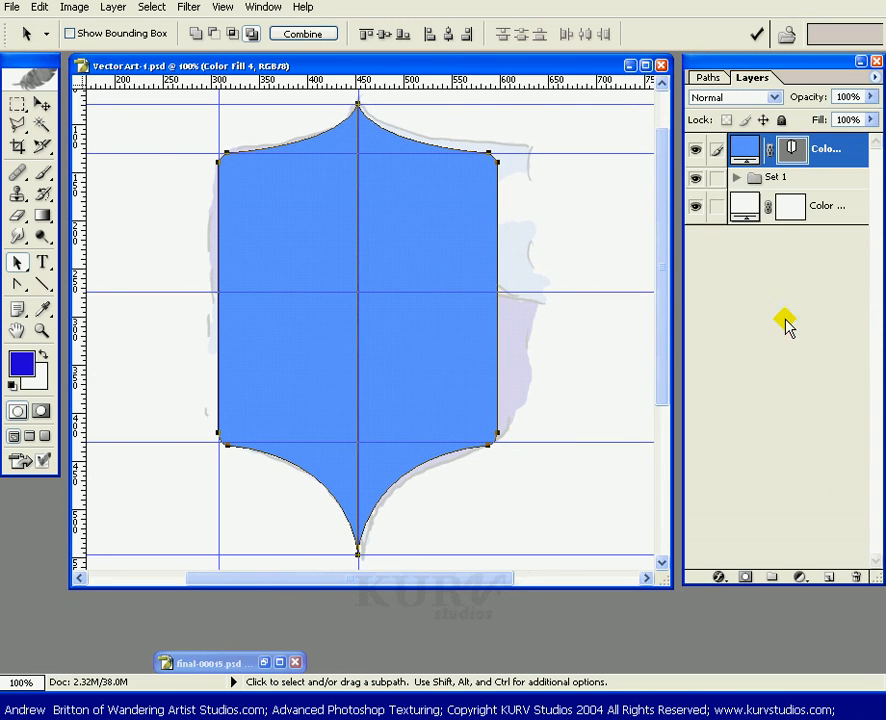
left_click(707, 78)
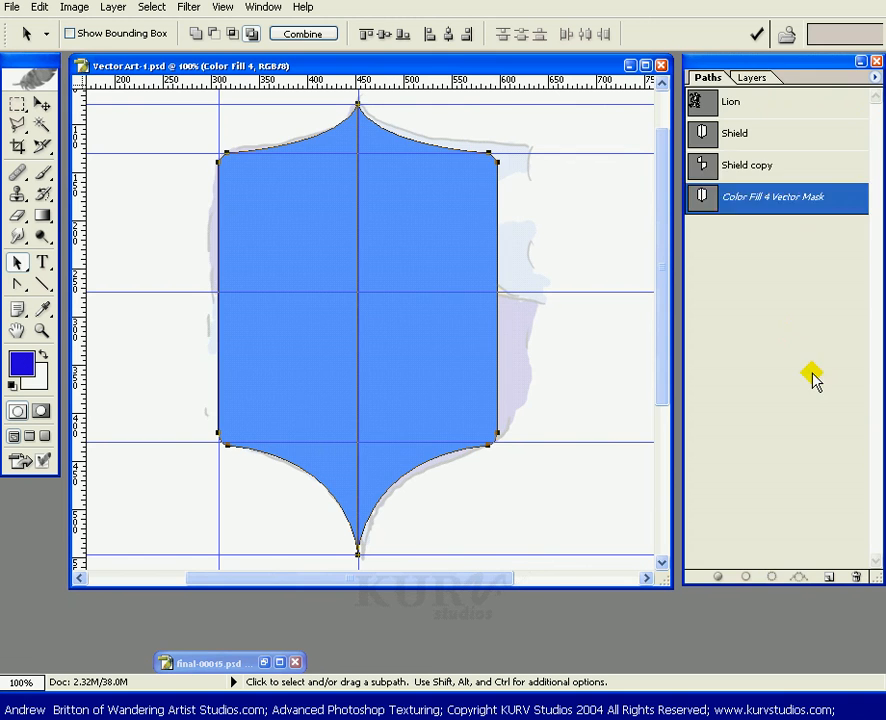
left_click(758, 175)
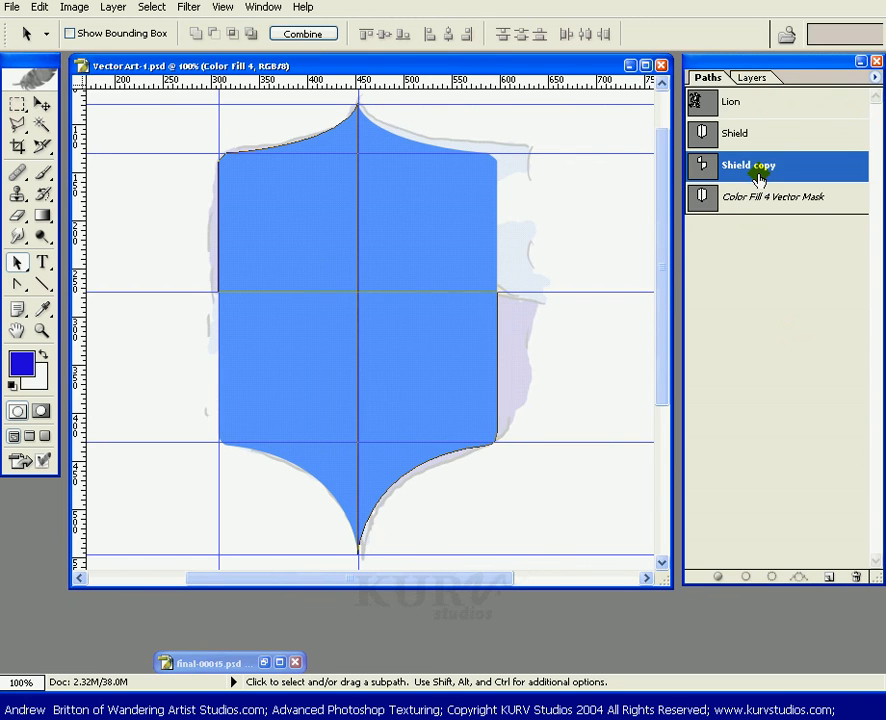
left_click(745, 79)
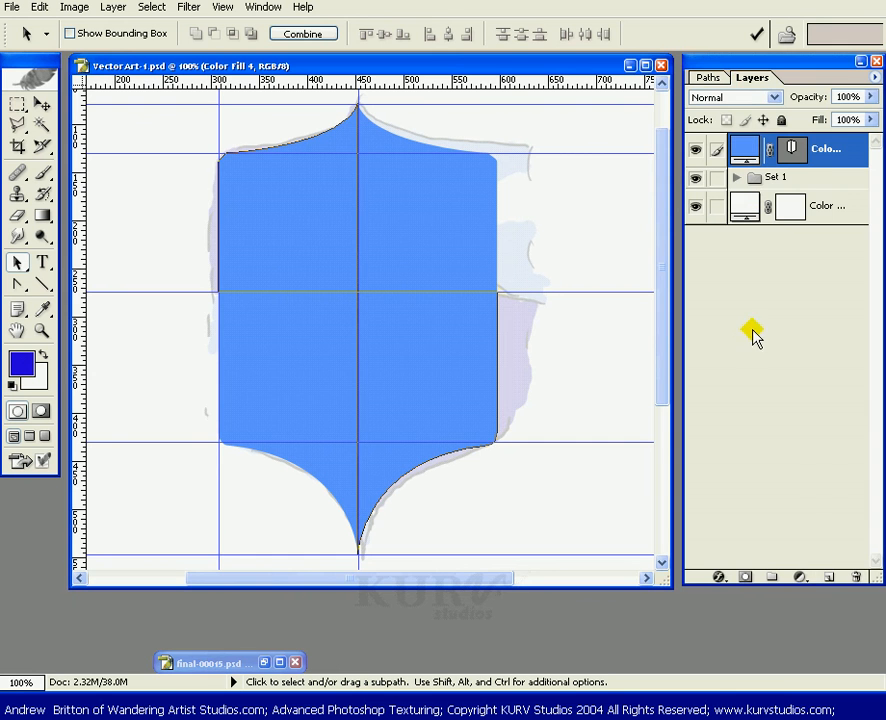
left_click(800, 577)
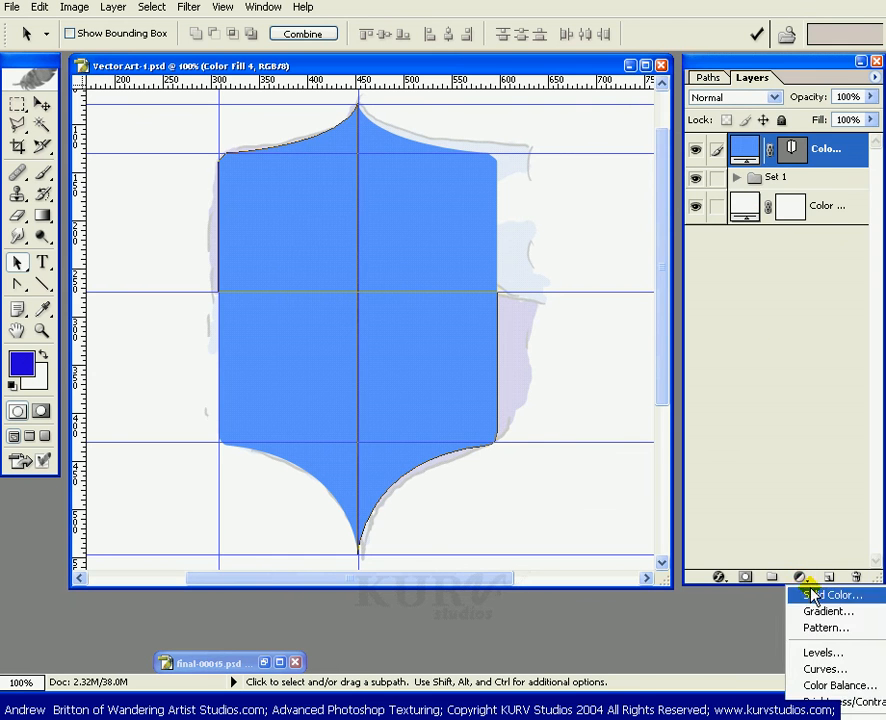
left_click(813, 596)
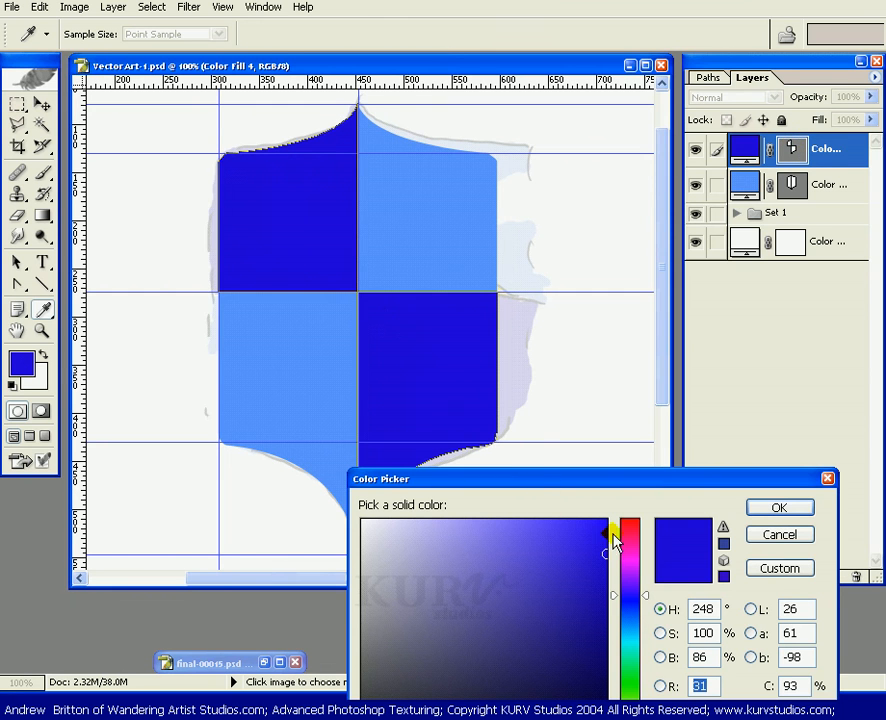
left_click(767, 510)
key("a")
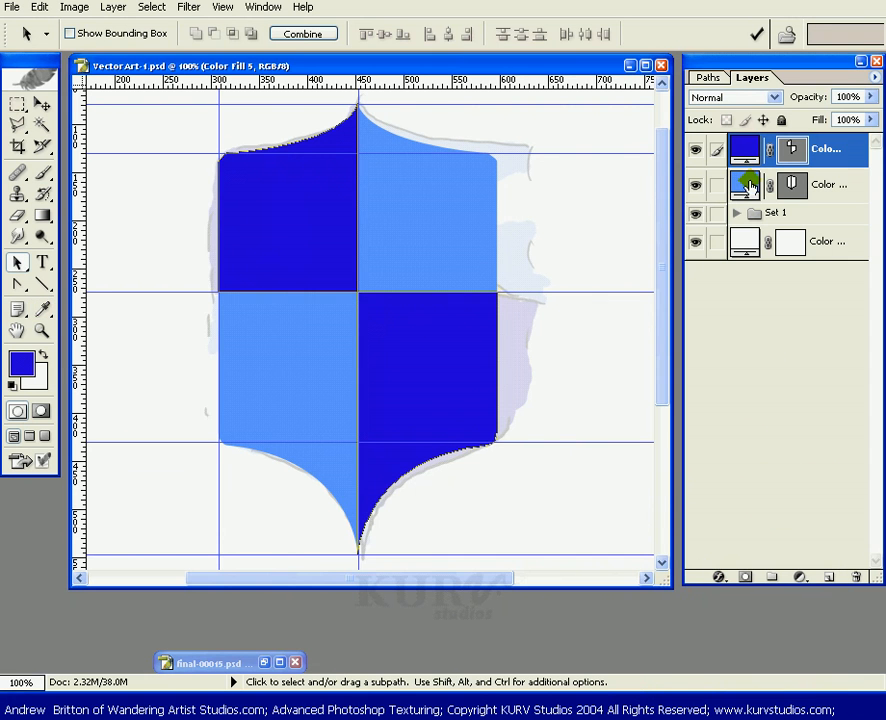
Reopen the lower fill layer's colour and choose a paler blue.
double_click(749, 186)
mouse_move(526, 611)
left_mouse_down()
mouse_move(487, 530)
mouse_move(494, 512)
mouse_move(477, 517)
left_mouse_up()
left_click(779, 508)
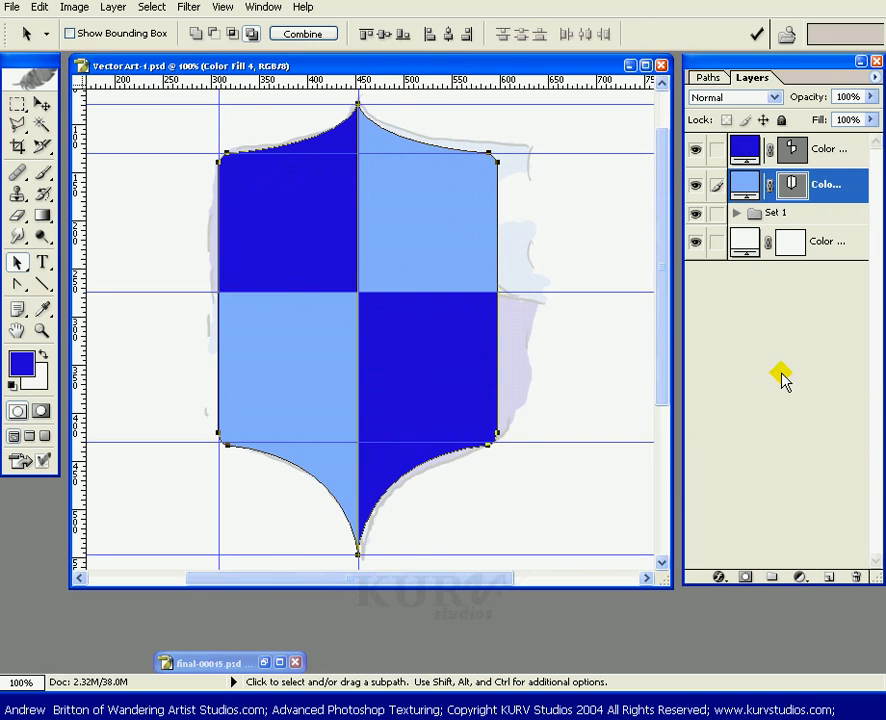
Hide and reshow both fill layers to compare them with the sketch beneath.
left_click_drag(695, 152, 694, 182)
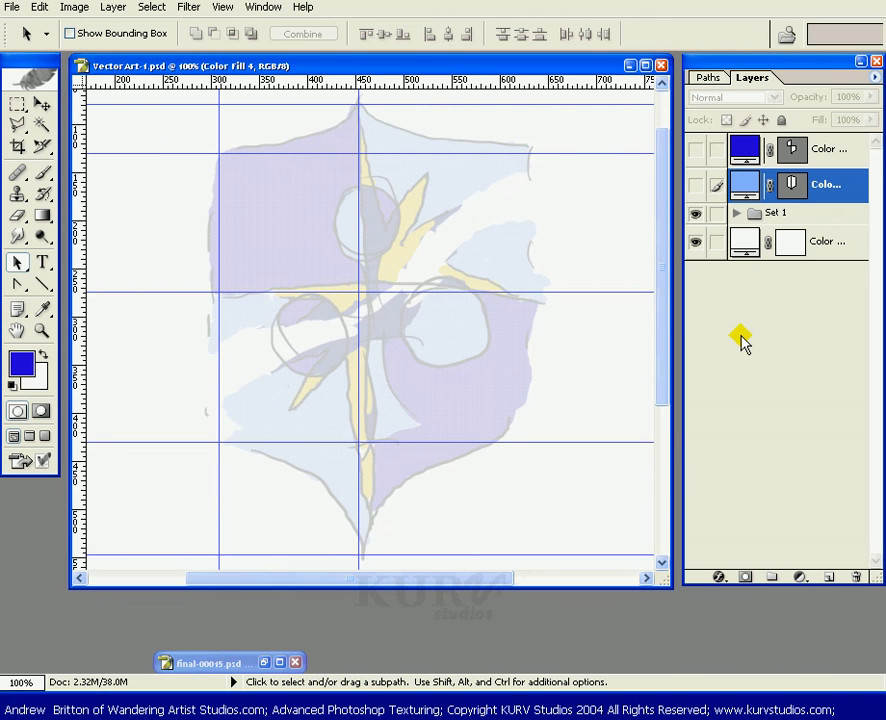
left_click(697, 148)
left_click(695, 185)
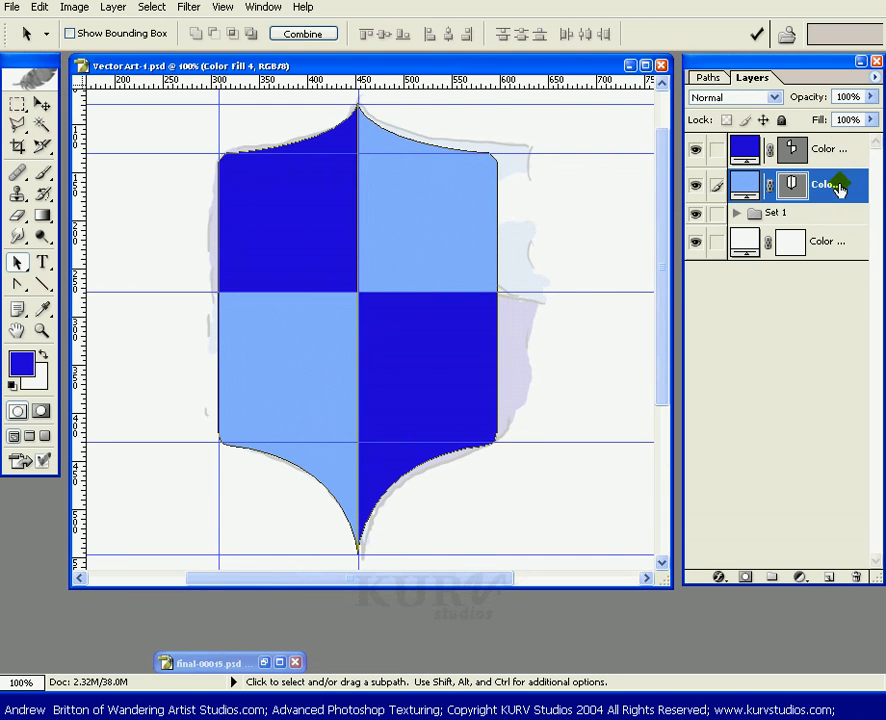
Move the Set 1 group above the fill layers and select the dark blue fill layer.
left_click_drag(835, 216, 840, 146)
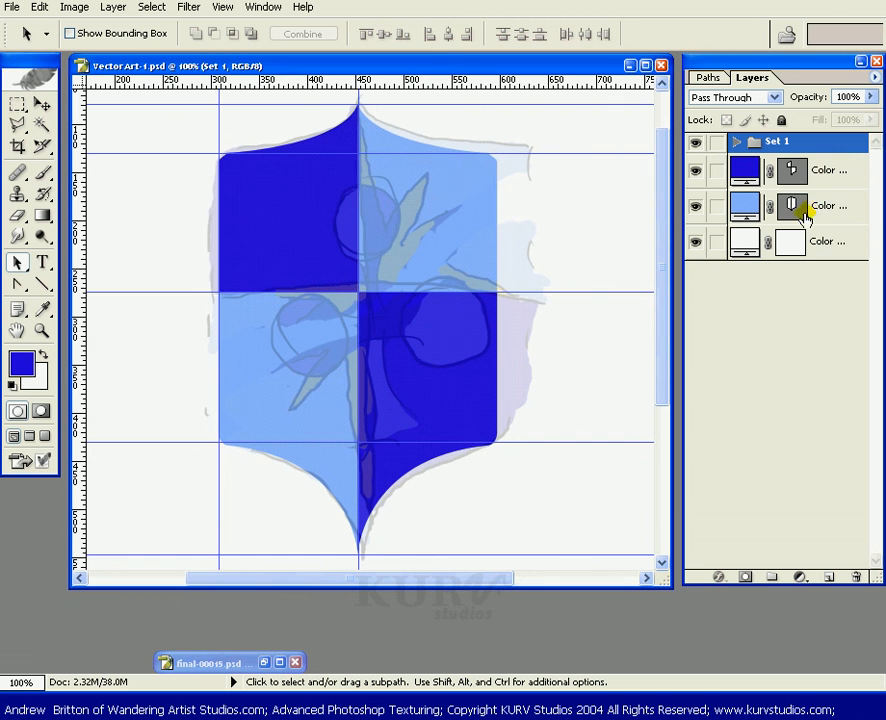
left_click(852, 168)
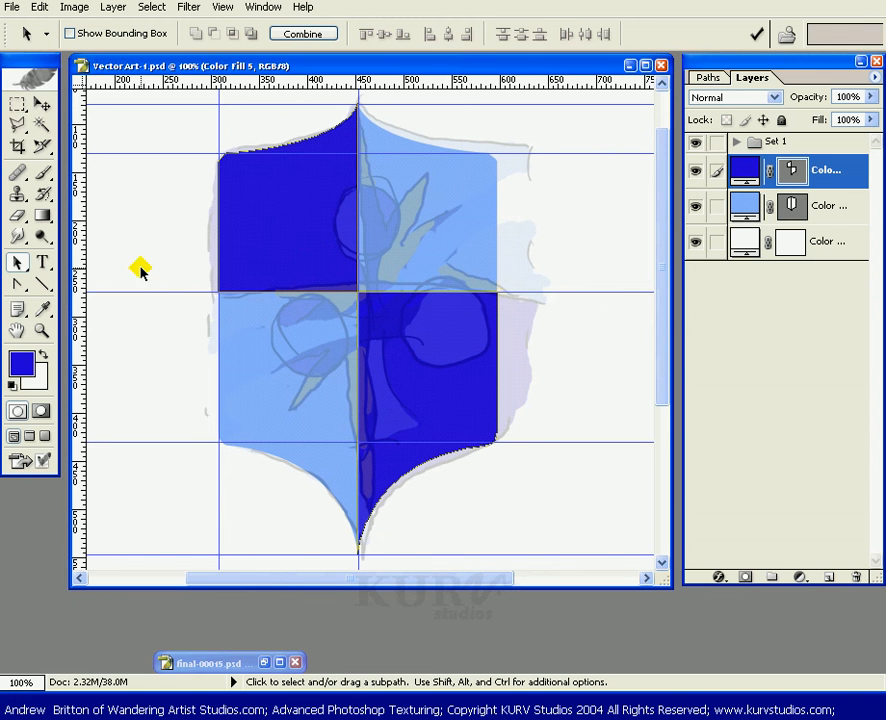
Switch to the Custom Shape tool and reset the shape library to the default shapes without saving changes.
left_click(42, 285)
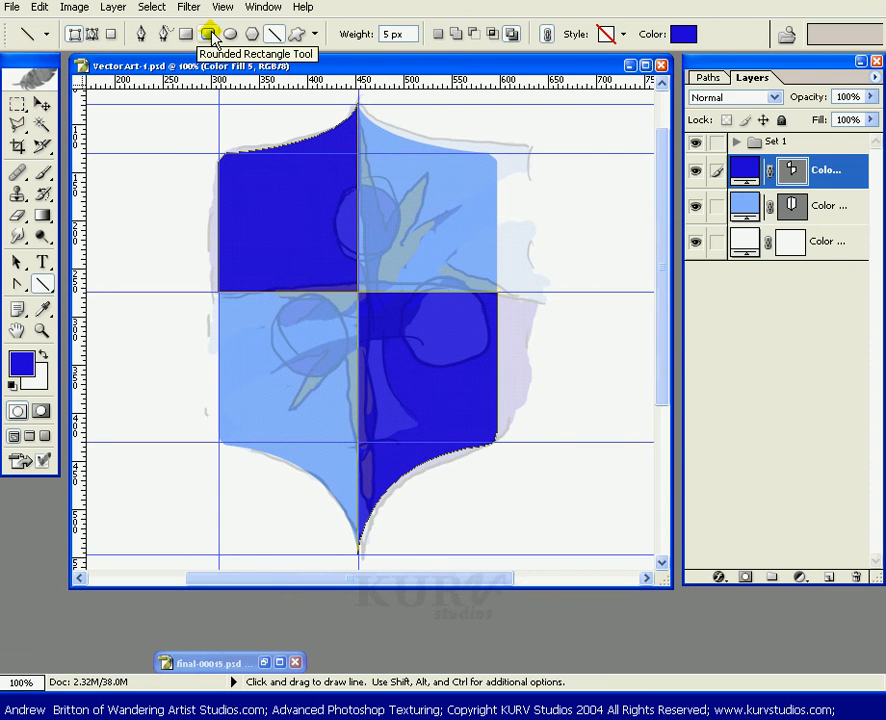
left_click(291, 35)
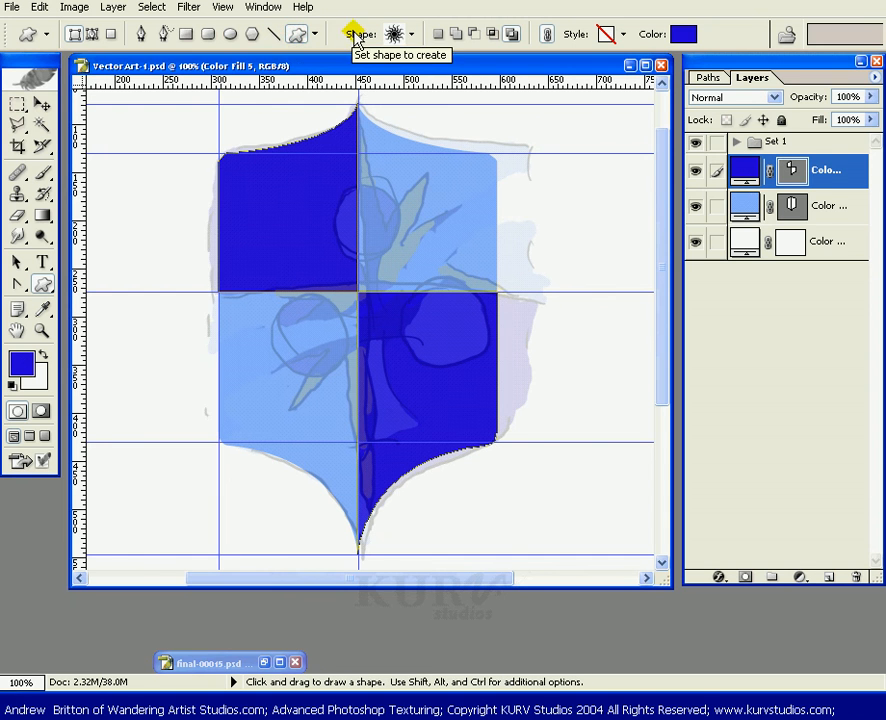
left_click(414, 38)
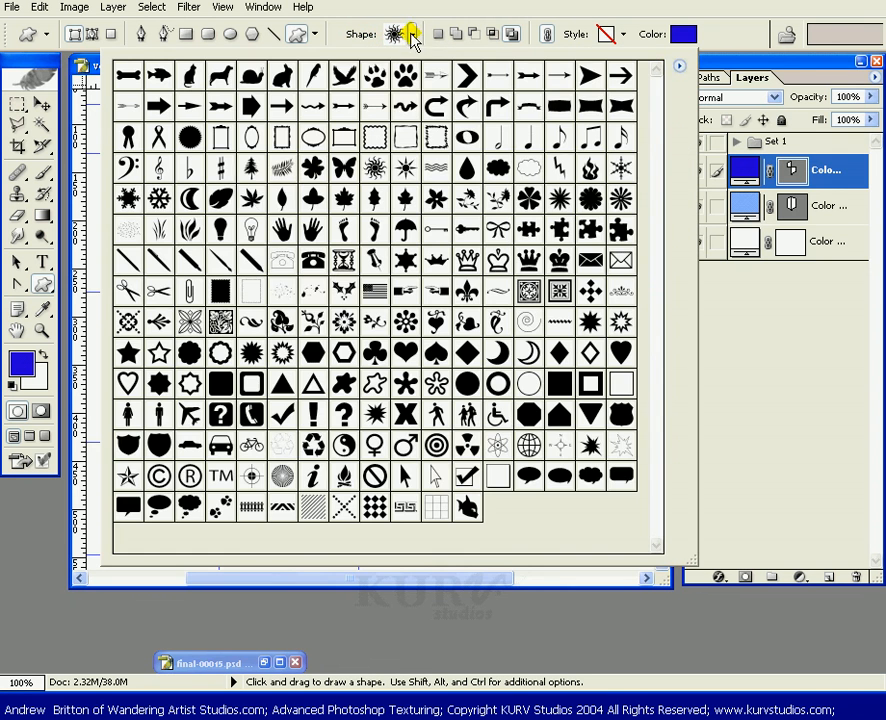
left_click(679, 67)
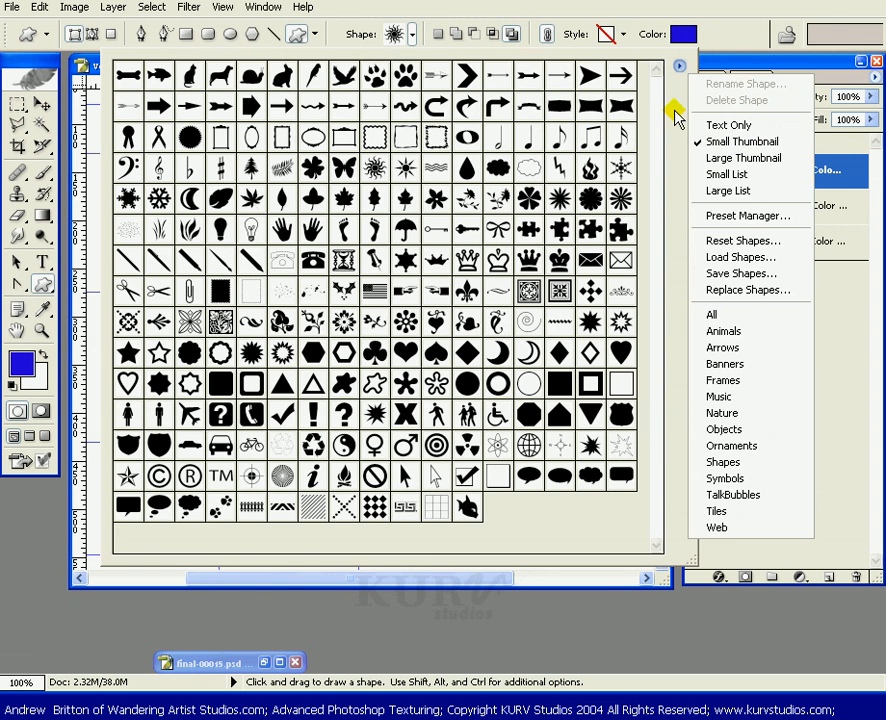
left_click(737, 240)
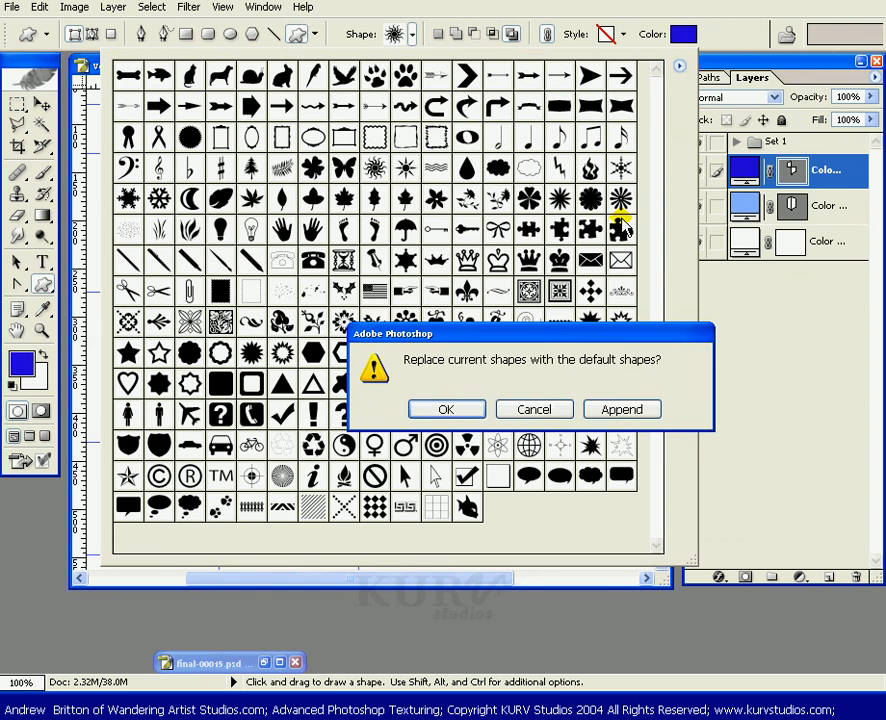
left_click(472, 412)
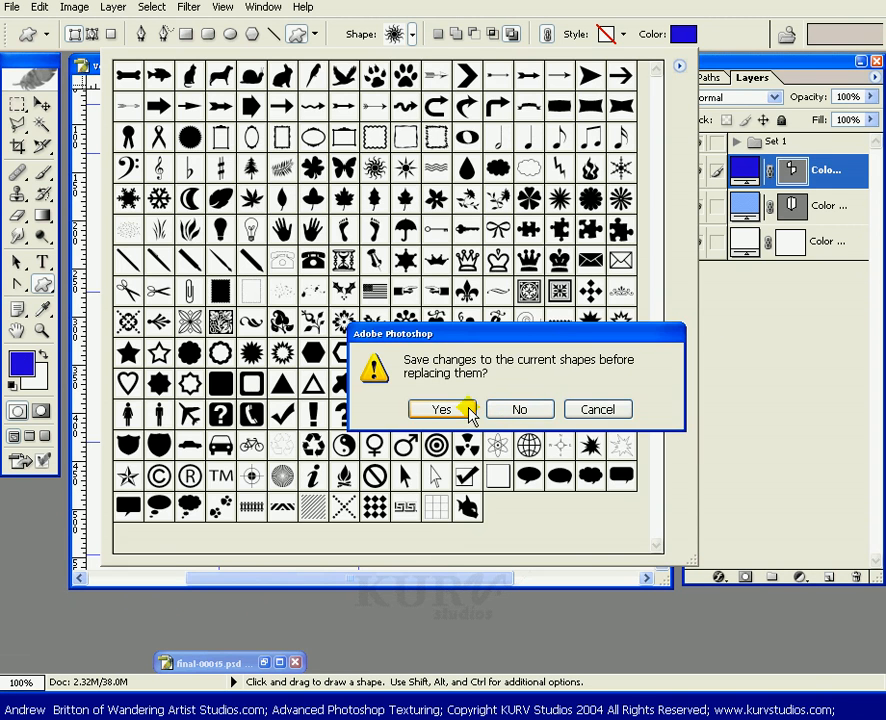
left_click(500, 411)
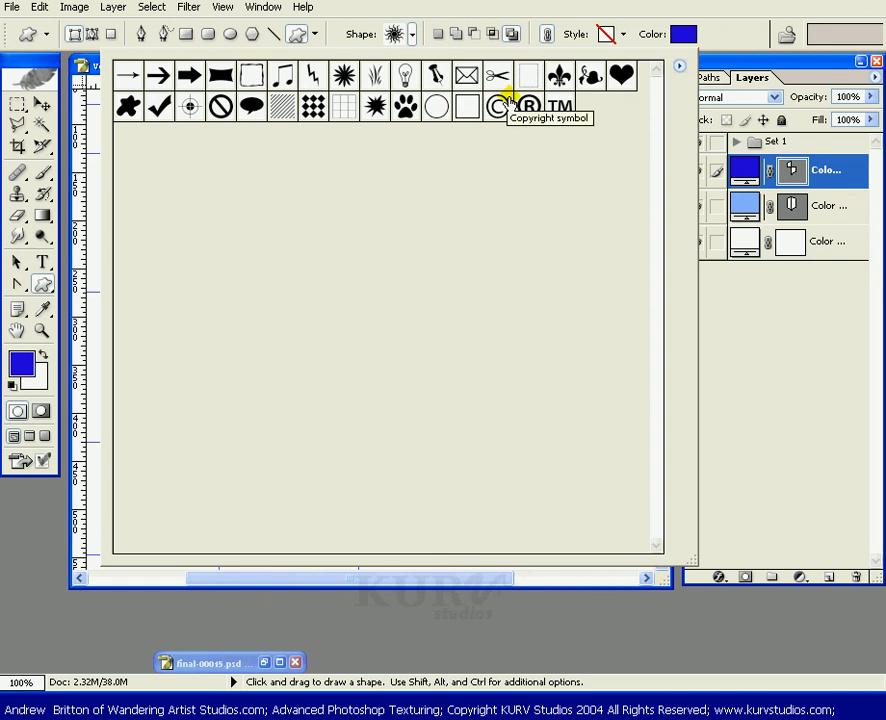
Append the Frames shape set to the shape library.
left_click(678, 68)
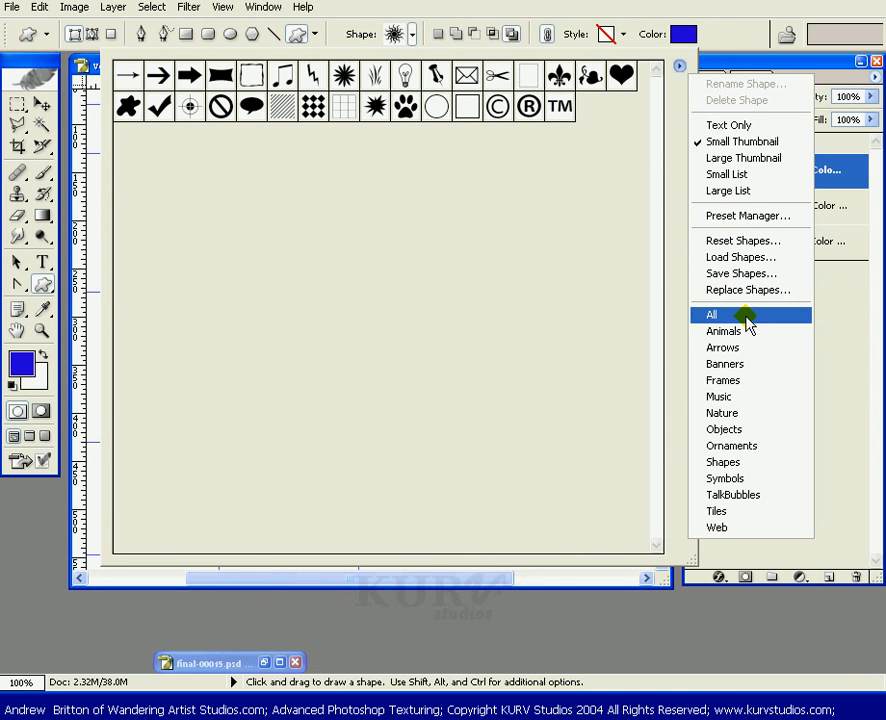
left_click(742, 381)
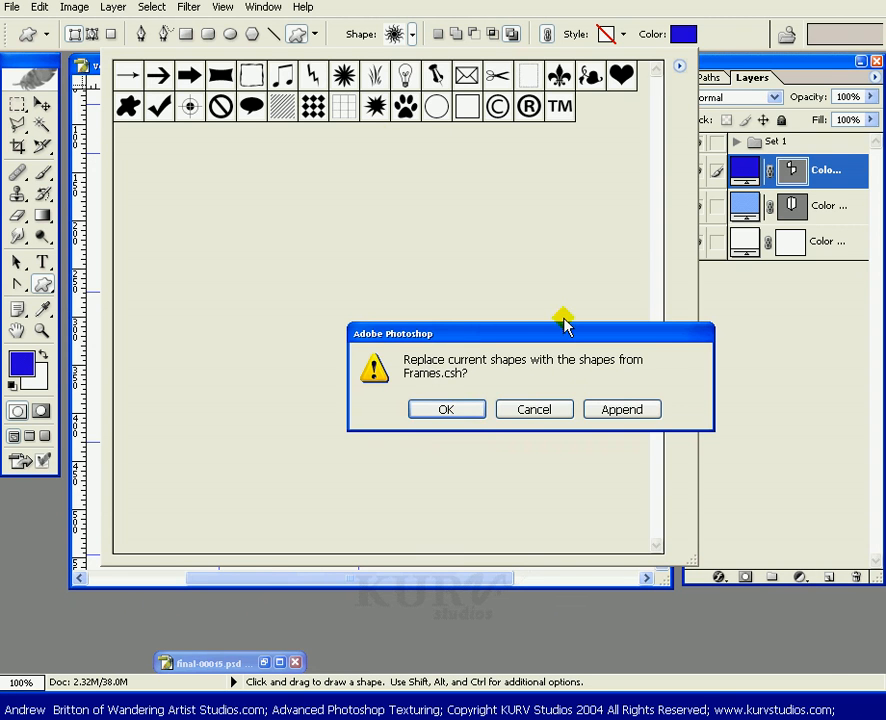
left_click(630, 410)
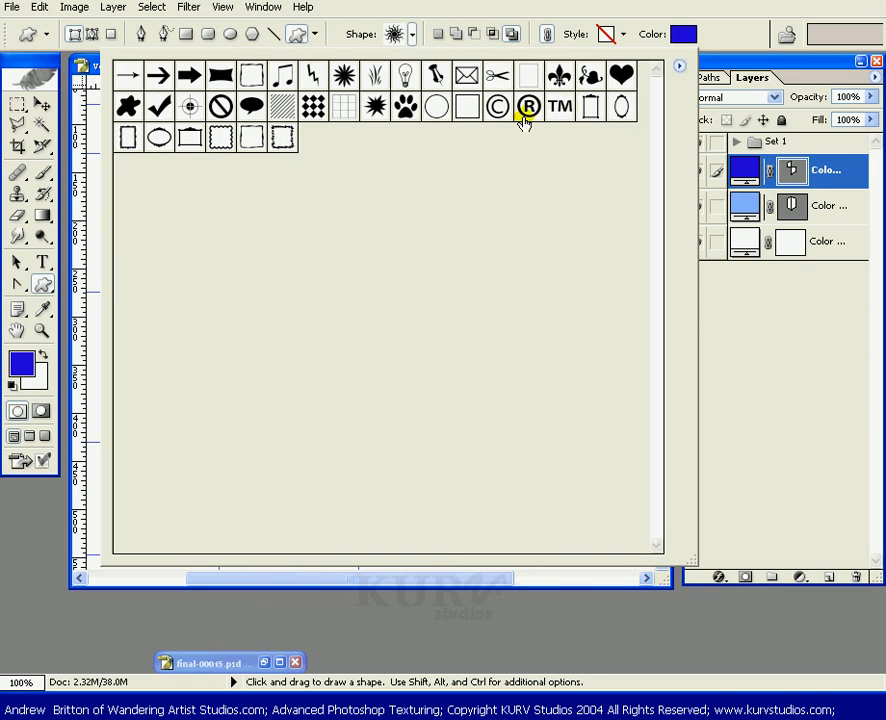
Replace the shape library with the All shape set.
left_click(679, 66)
left_click(728, 314)
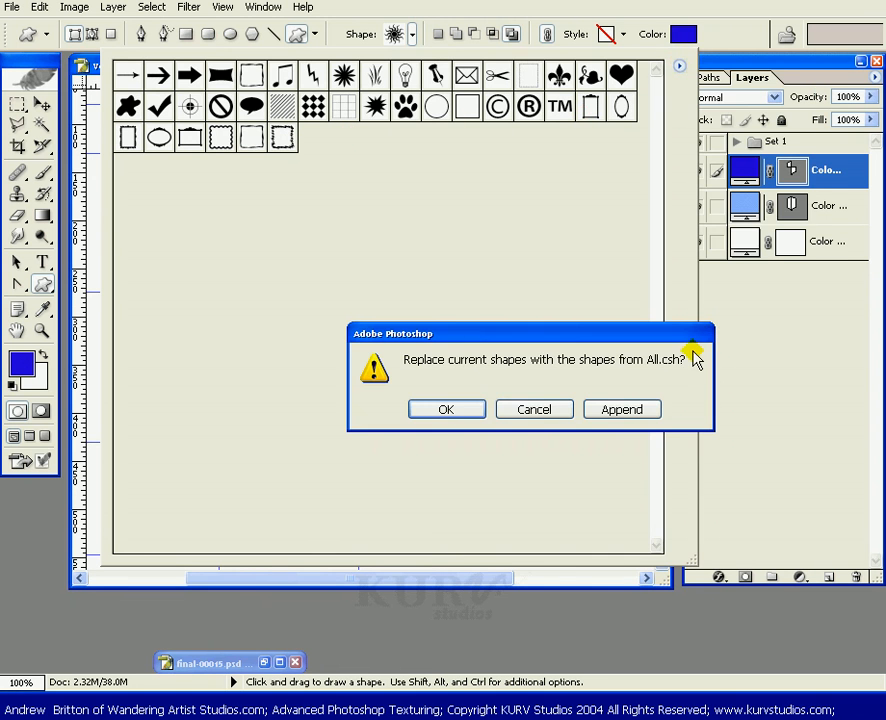
left_click(460, 412)
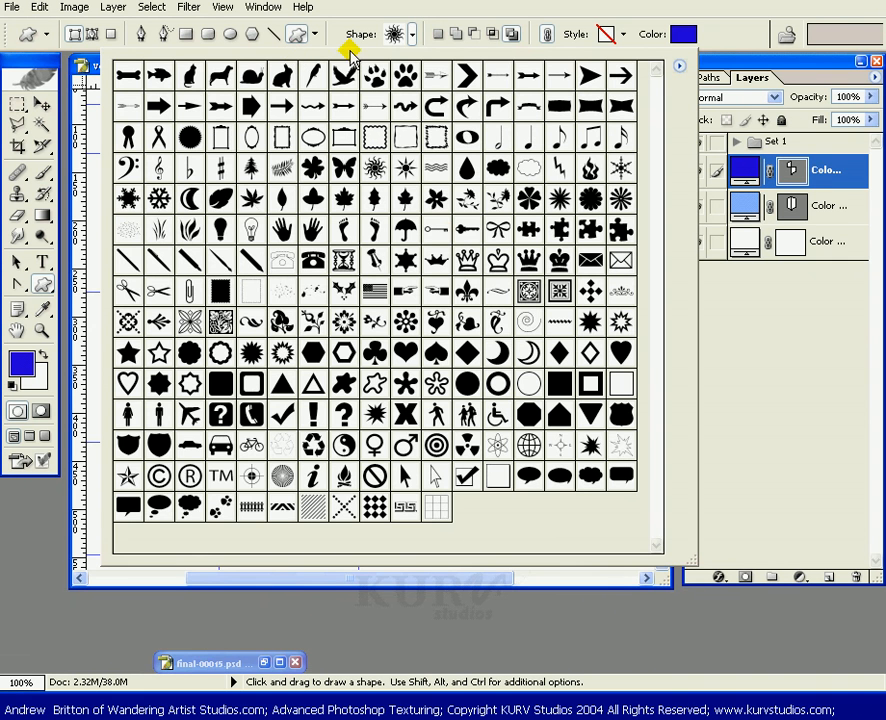
Pick the Club Card shape and draw a club path across the centre of the shield.
left_click(373, 353)
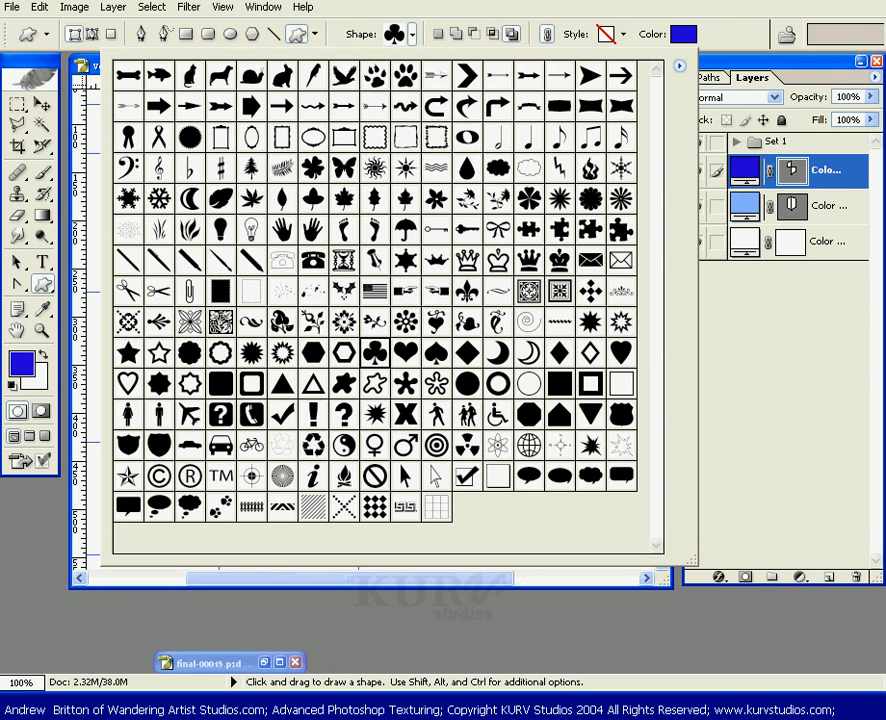
left_click(728, 17)
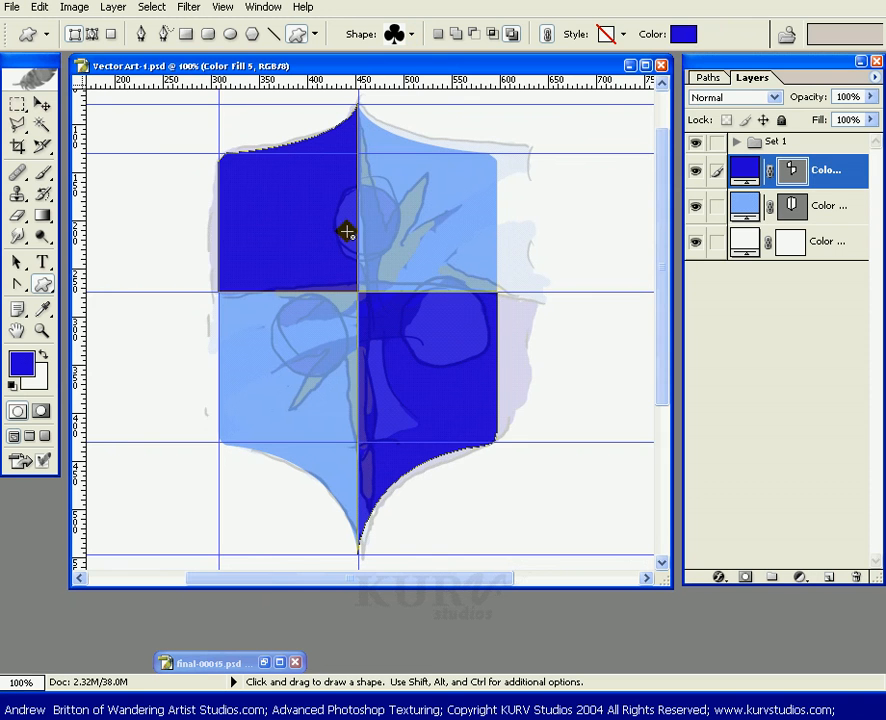
left_click(789, 170)
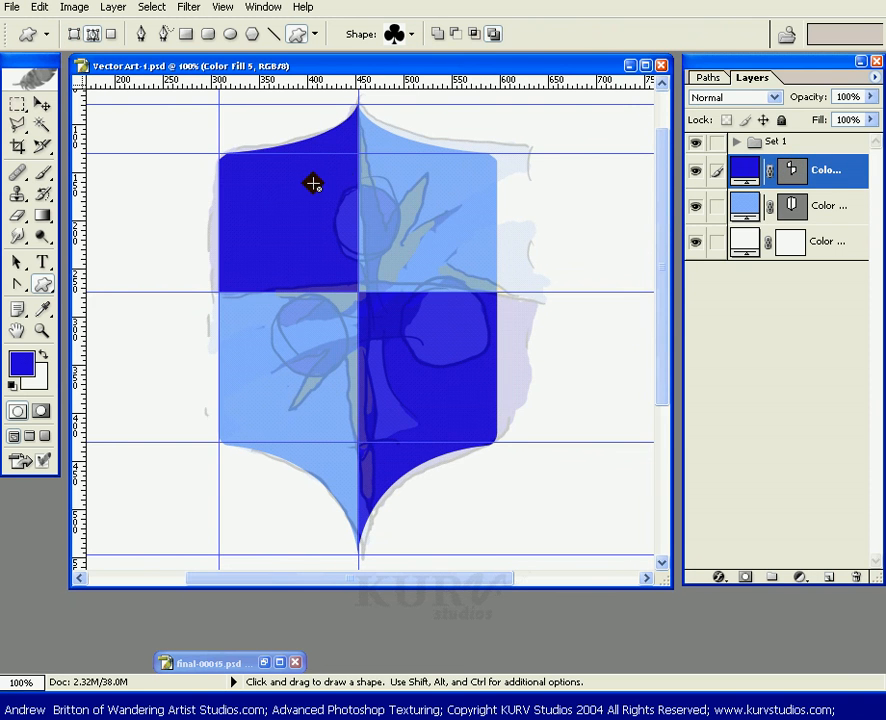
left_click_drag(298, 185, 508, 467)
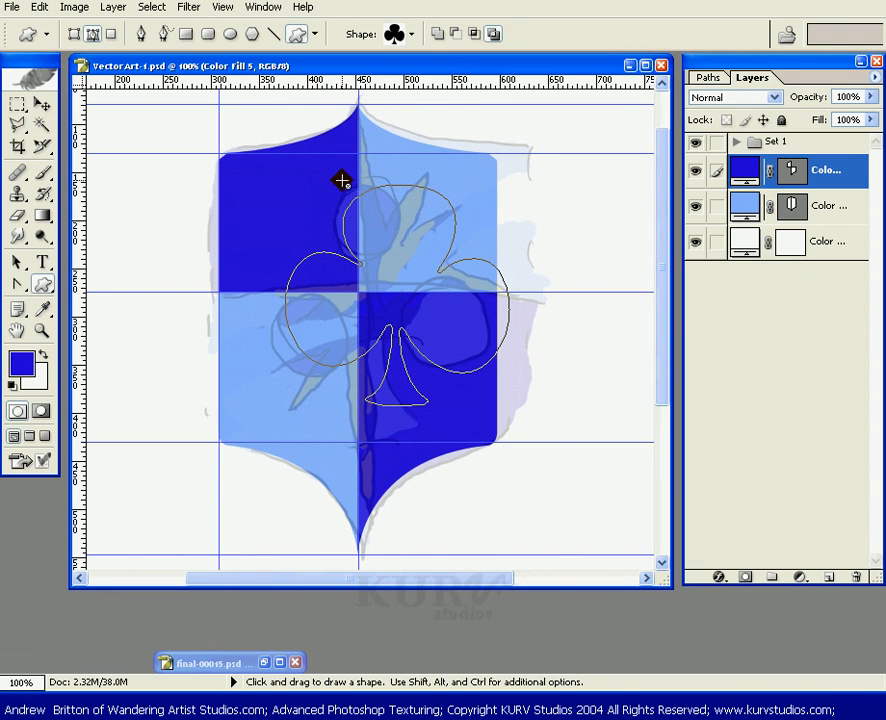
Remove the club path and set the Custom Shape tool to shape layers with a pale colour sampled from the canvas.
left_click(92, 34)
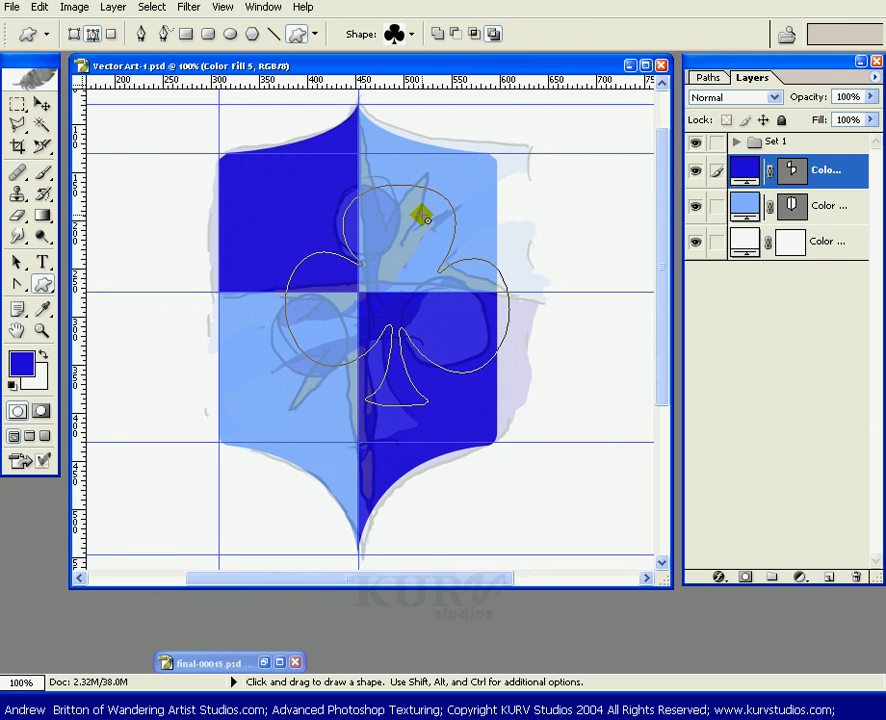
key("ctrl+z")
left_click(74, 33)
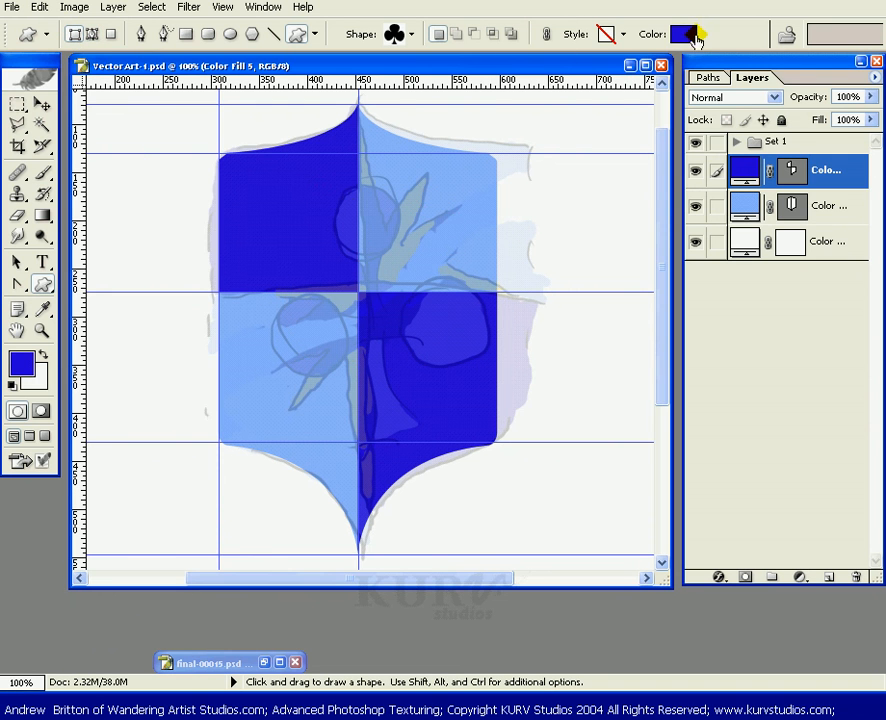
left_click(683, 35)
left_click(292, 458)
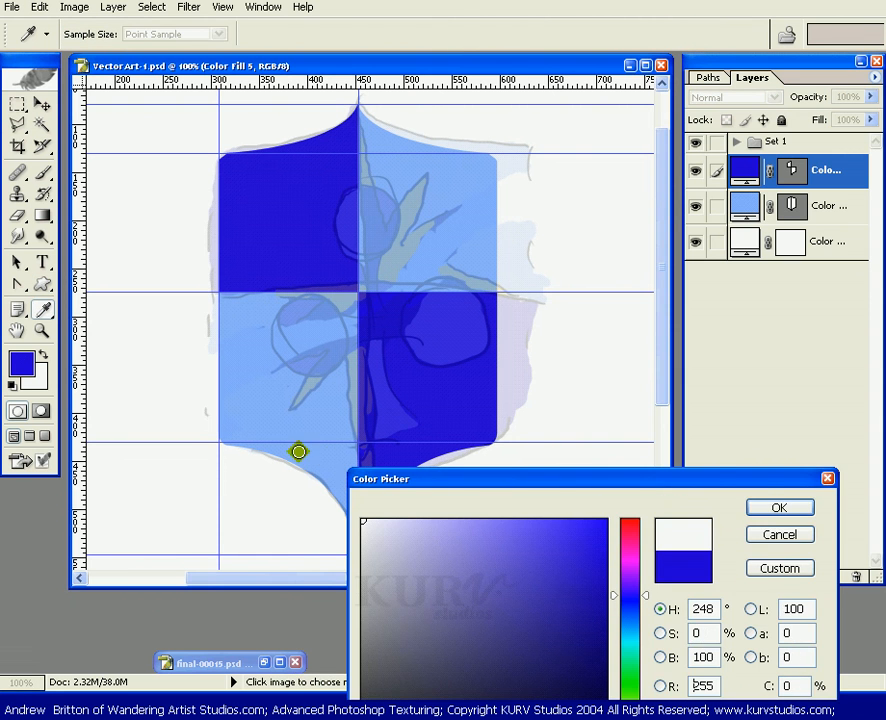
left_click(765, 509)
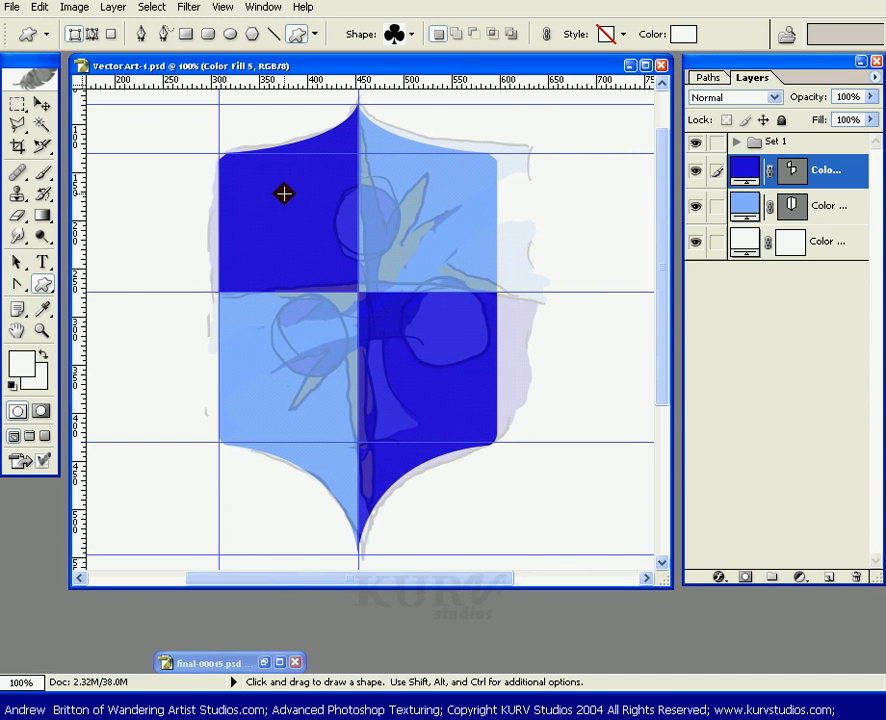
Try drawing a club shape layer across the shield and nudging its path.
left_click_drag(284, 193, 504, 510)
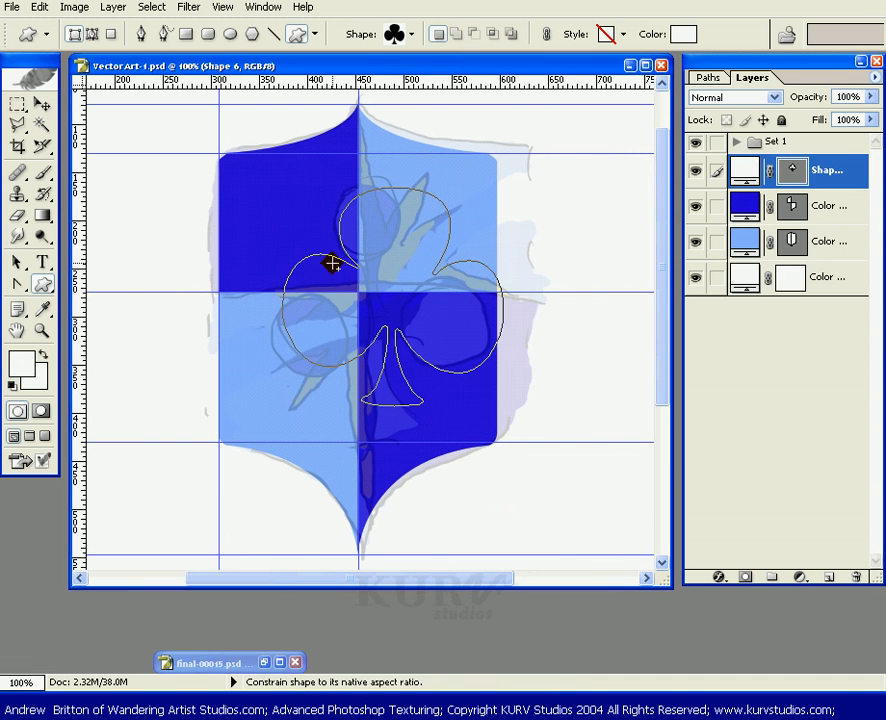
key("c")
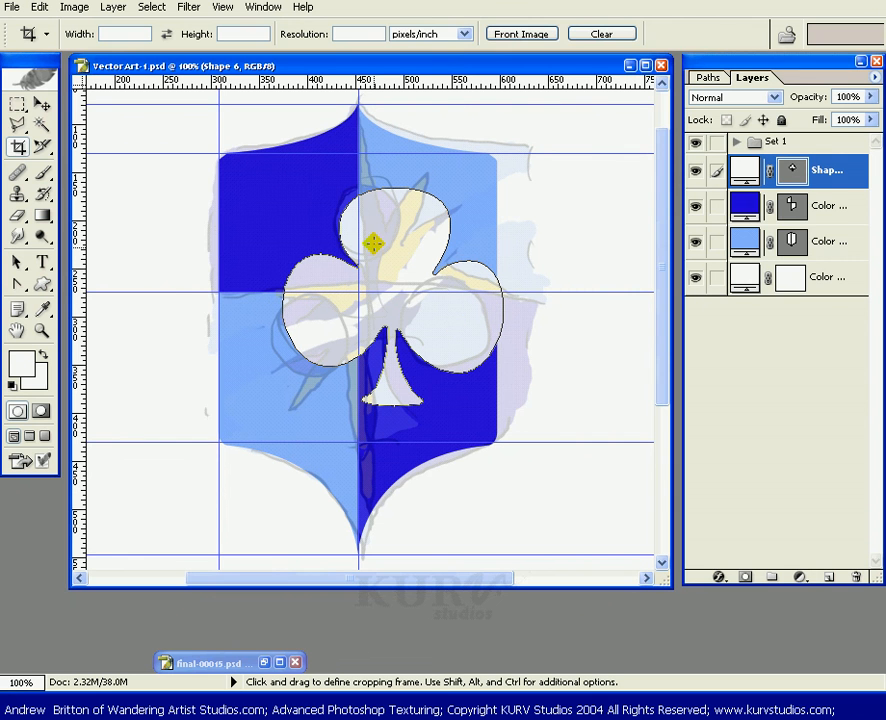
left_click(17, 262)
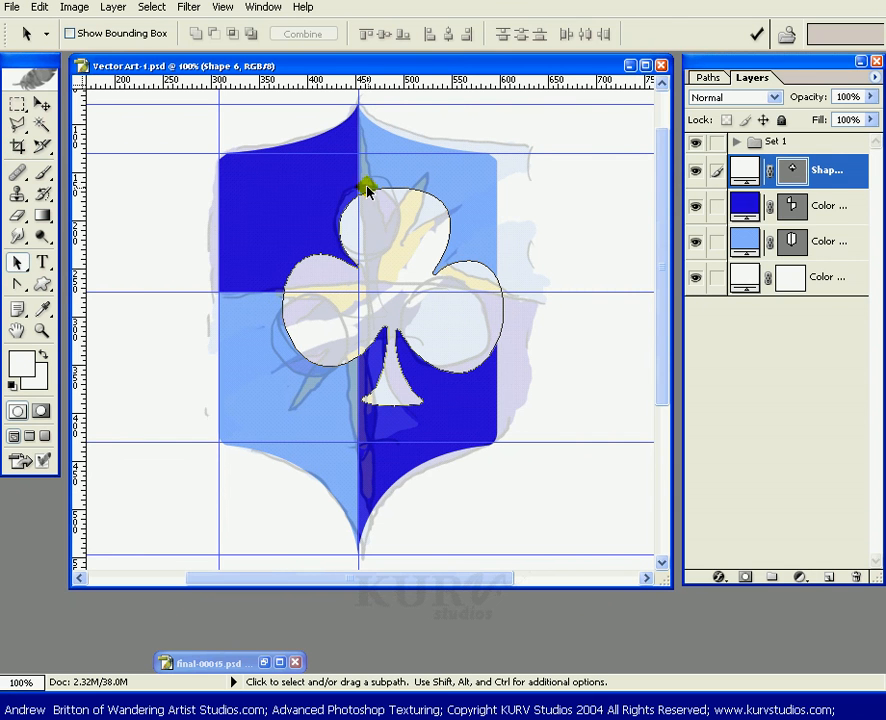
left_click(367, 190)
left_click_drag(367, 190, 339, 198)
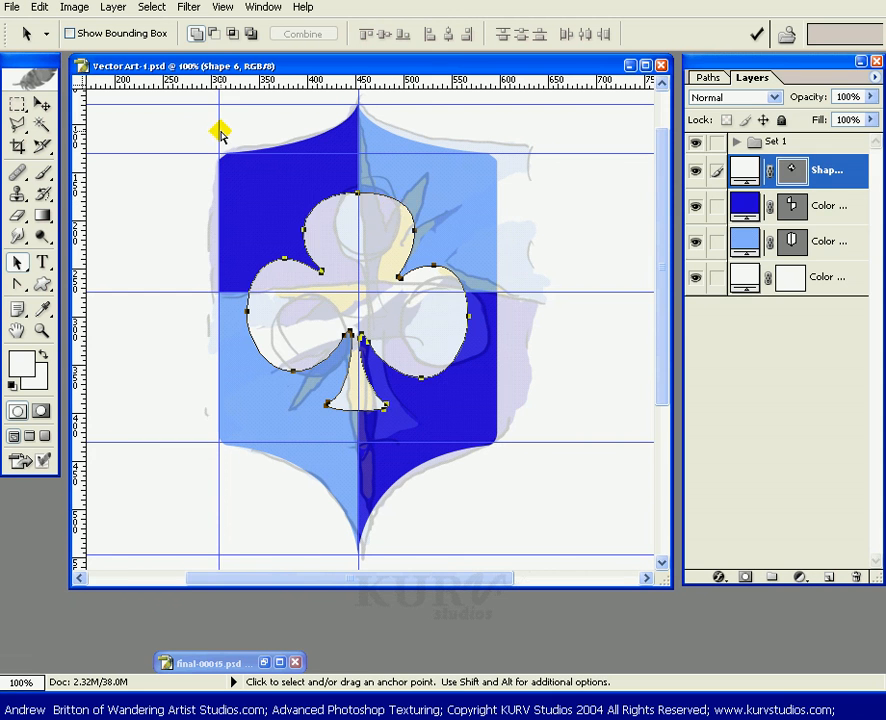
key("ctrl+z")
key("ctrl+alt+z")
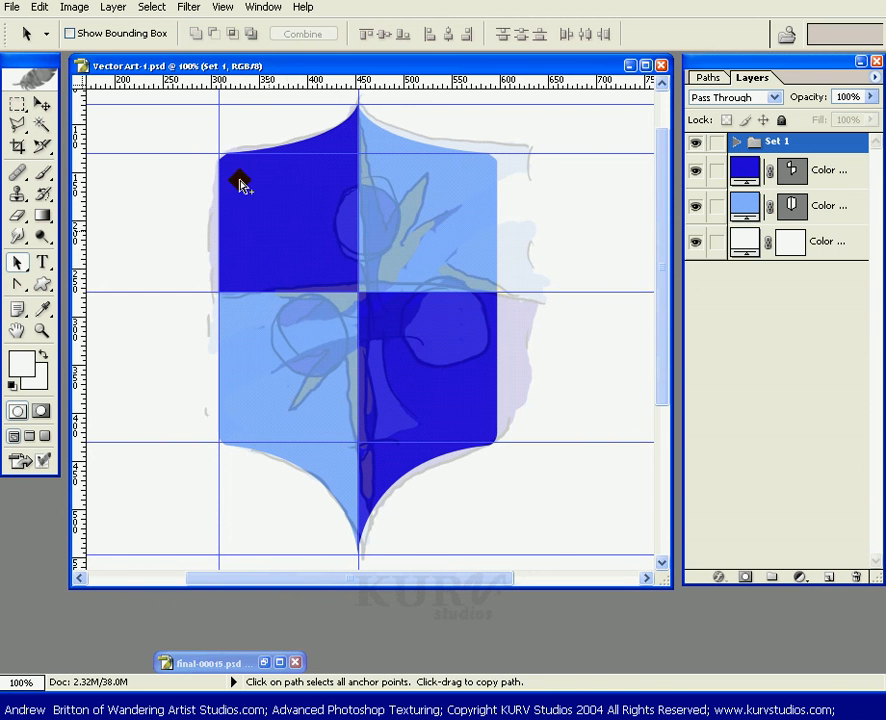
Draw a club shape layer across the shield's centre above the Set 1 group and nudge its path slightly.
left_click(42, 284)
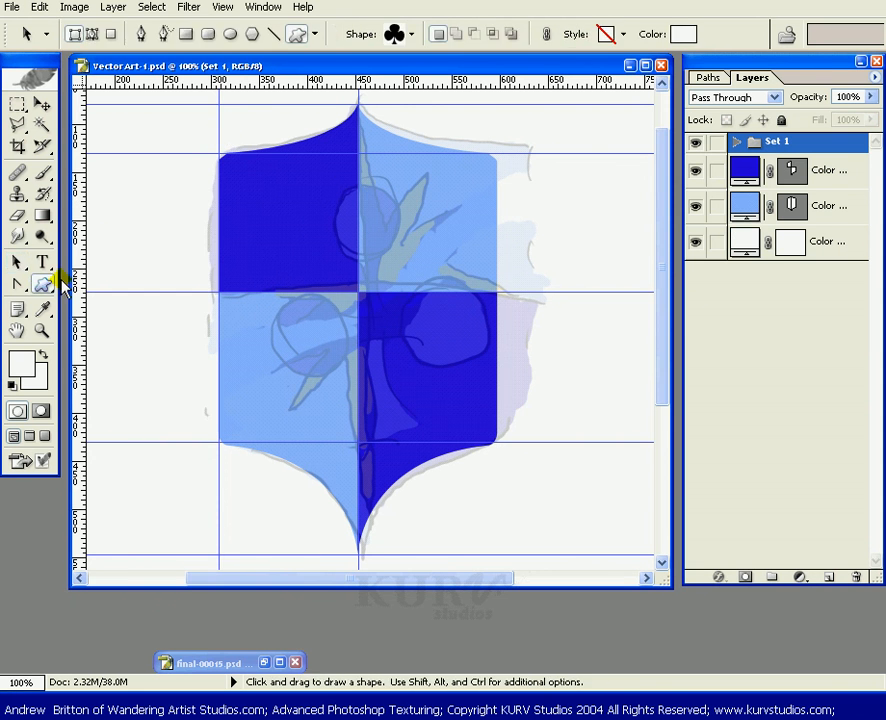
left_click_drag(276, 186, 459, 442)
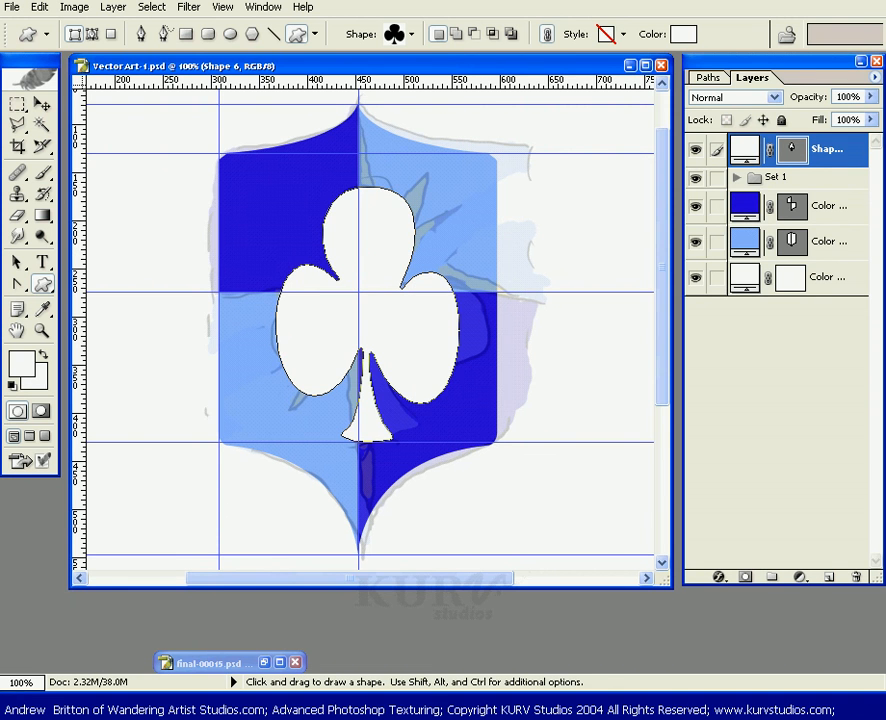
left_click(14, 263)
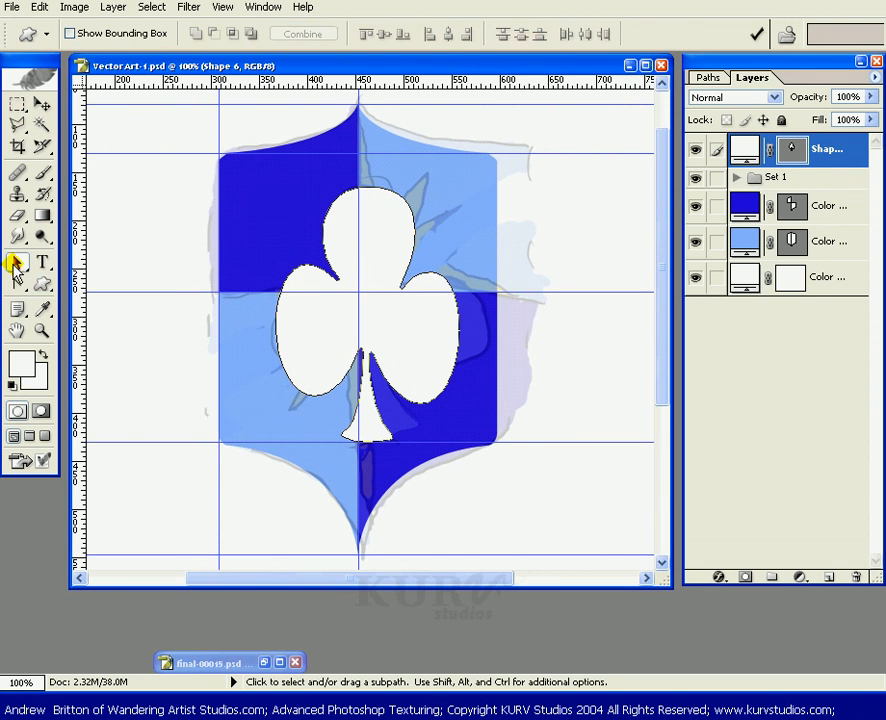
left_click(383, 177)
left_click_drag(383, 177, 386, 178)
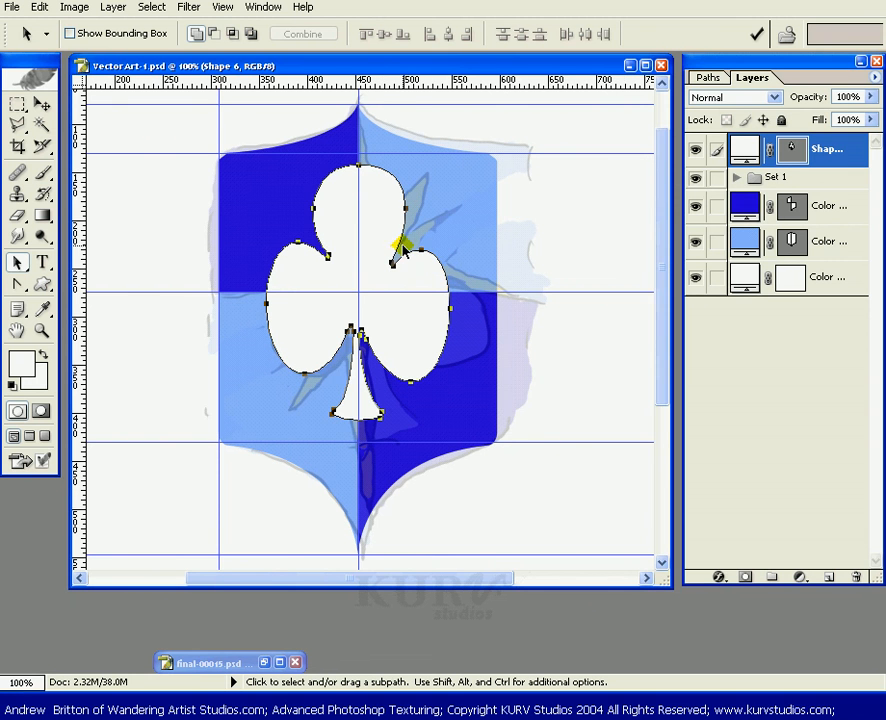
Try rotating and scaling the club with Free Transform, then cancel the transform.
key("ctrl")
key("ctrl+t")
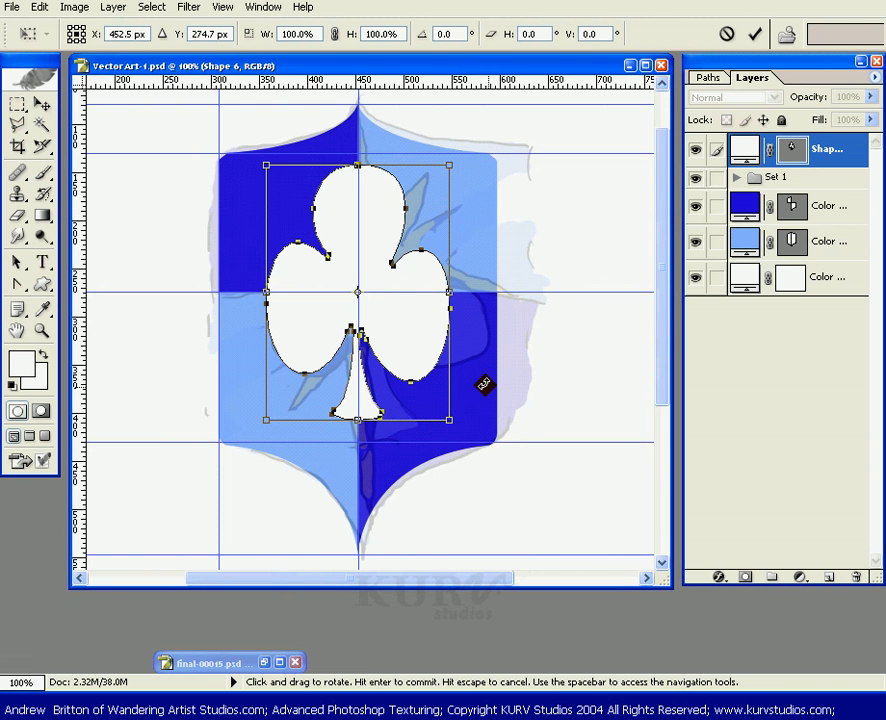
left_click_drag(483, 382, 437, 494)
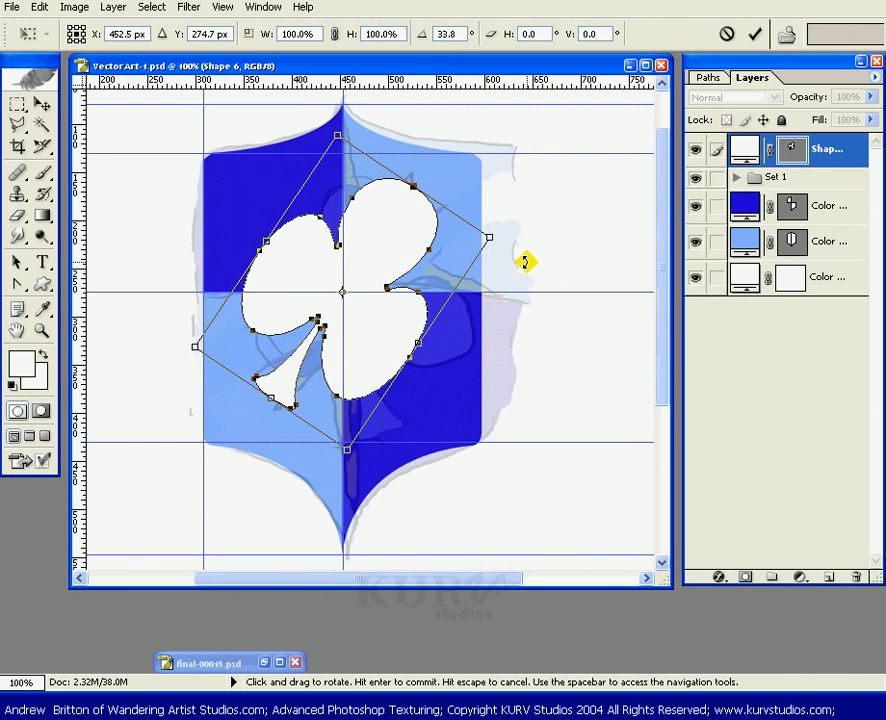
key("ctrl+z")
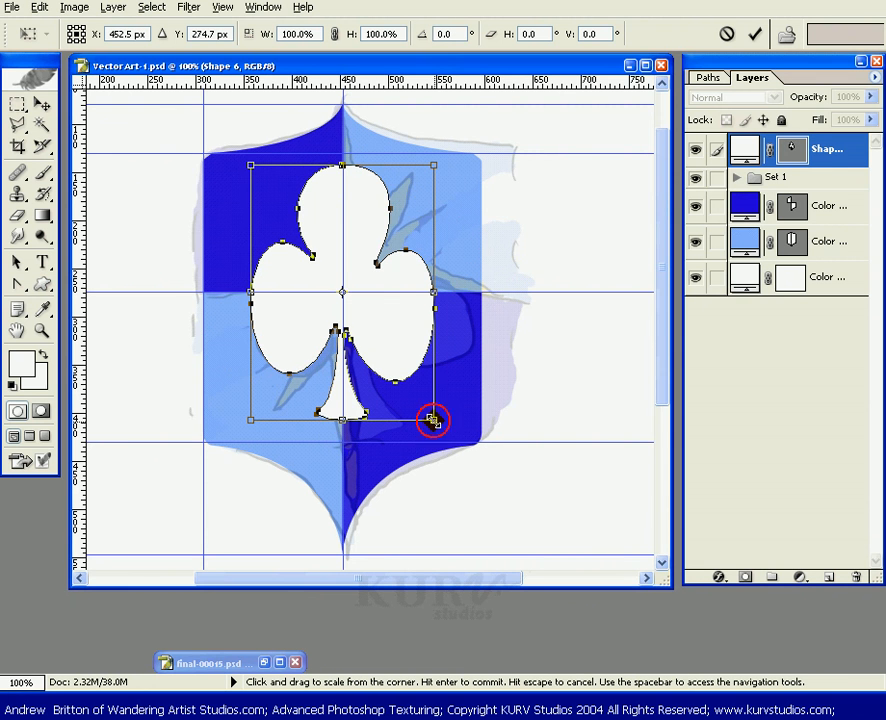
left_click_drag(432, 421, 458, 316)
key("ctrl+z")
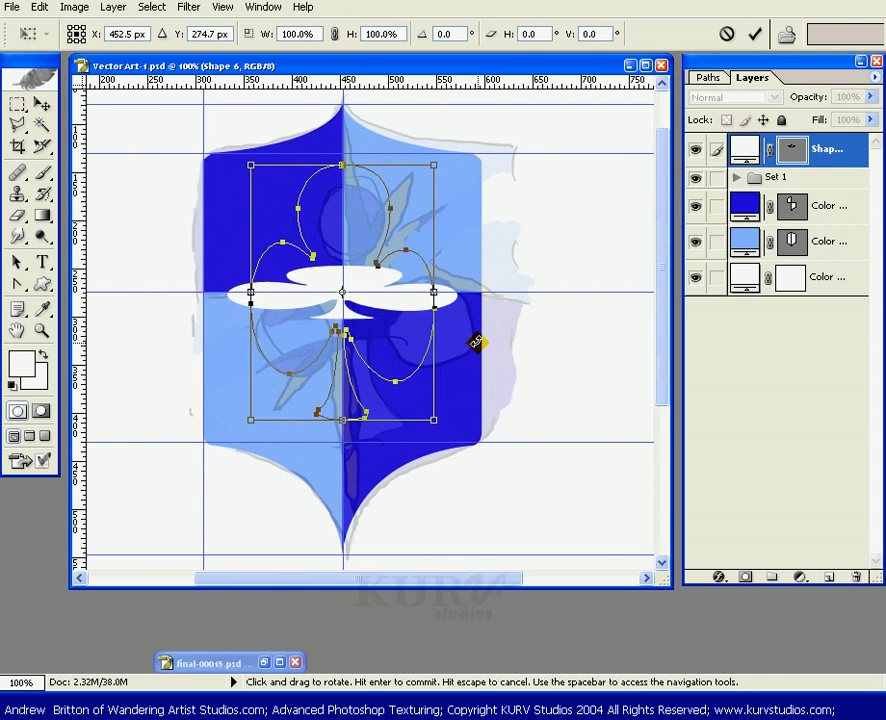
key("Escape")
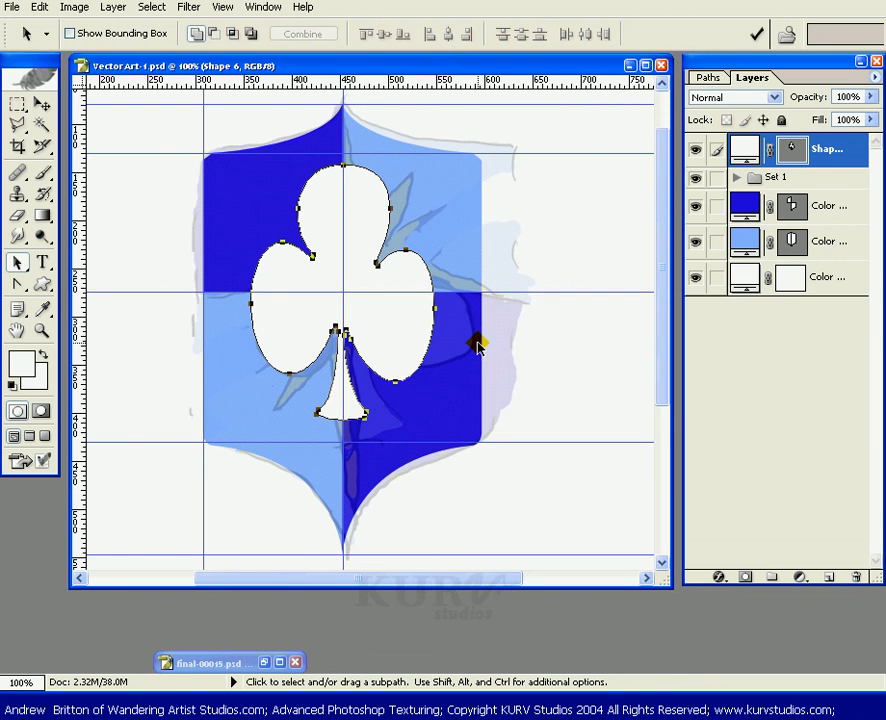
Move the club shape layer below the Set 1 group in the layer stack.
left_click(793, 149)
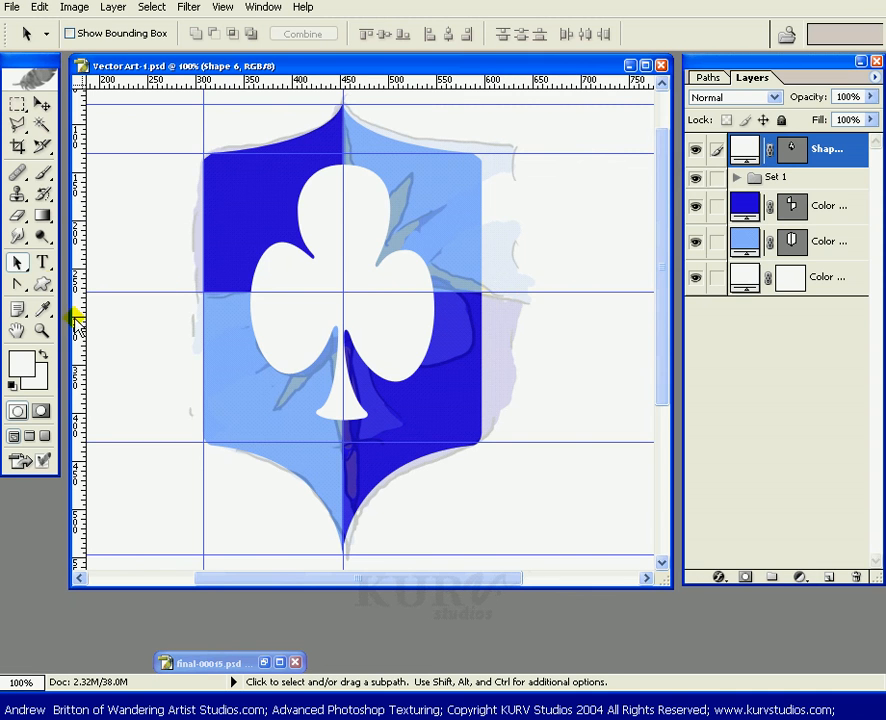
left_click(42, 285)
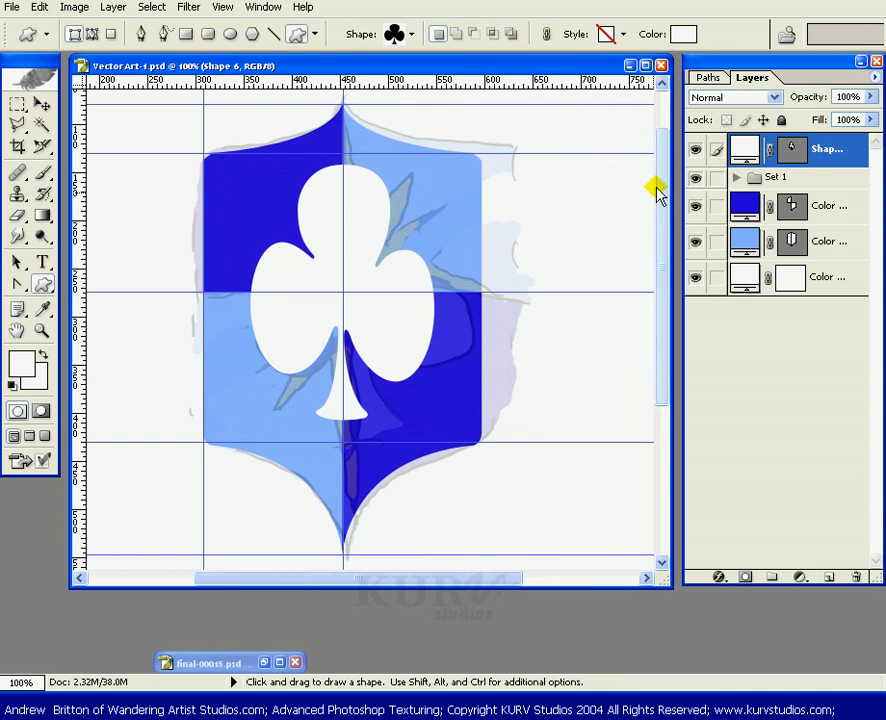
left_click_drag(847, 148, 849, 188)
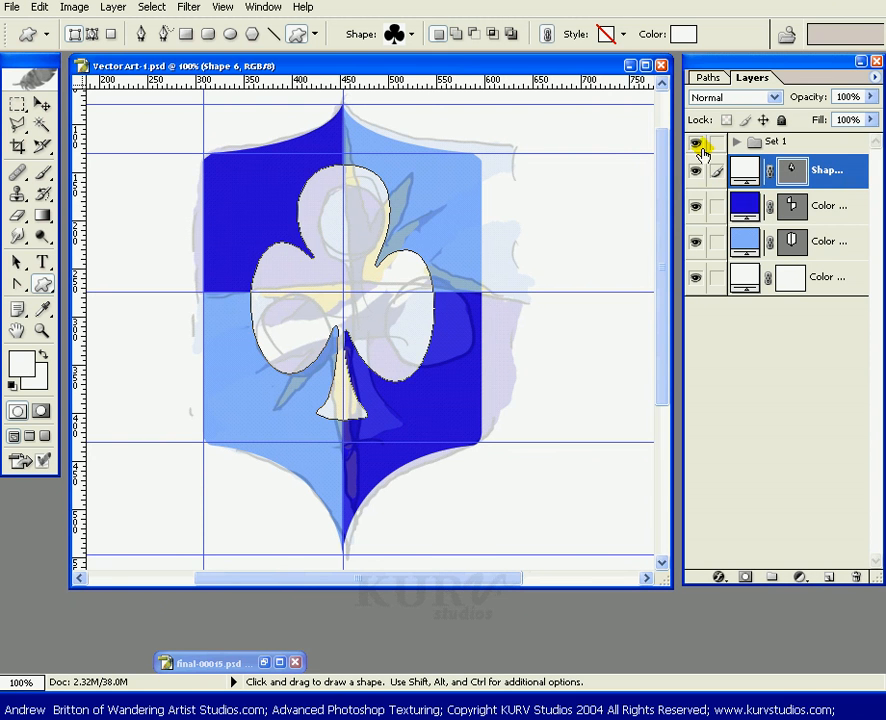
left_click(792, 183)
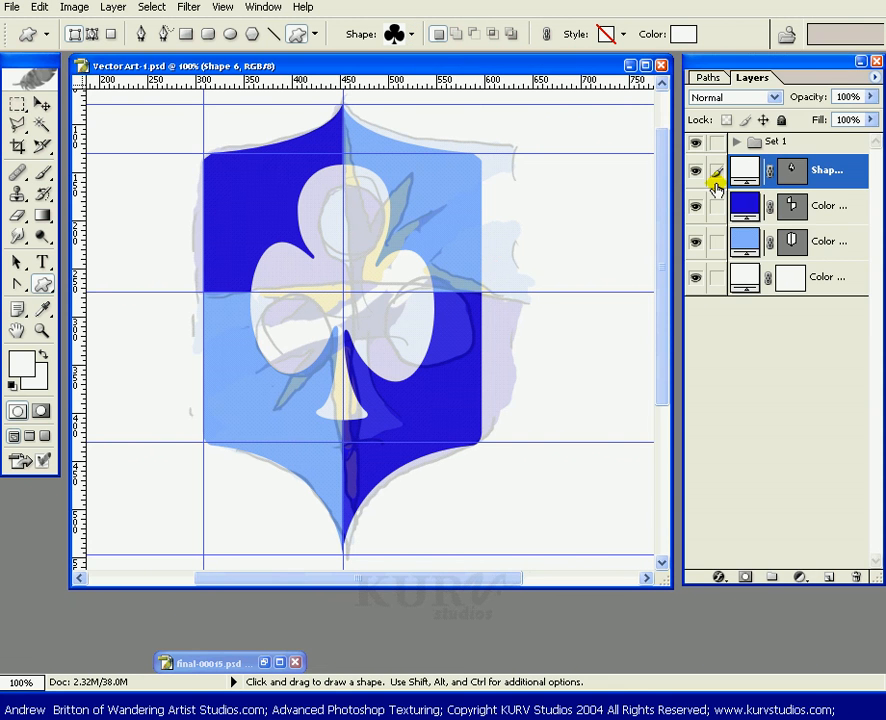
Try drawing a jagged Pen path from the shield's top centre as a new shape layer.
left_click(712, 78)
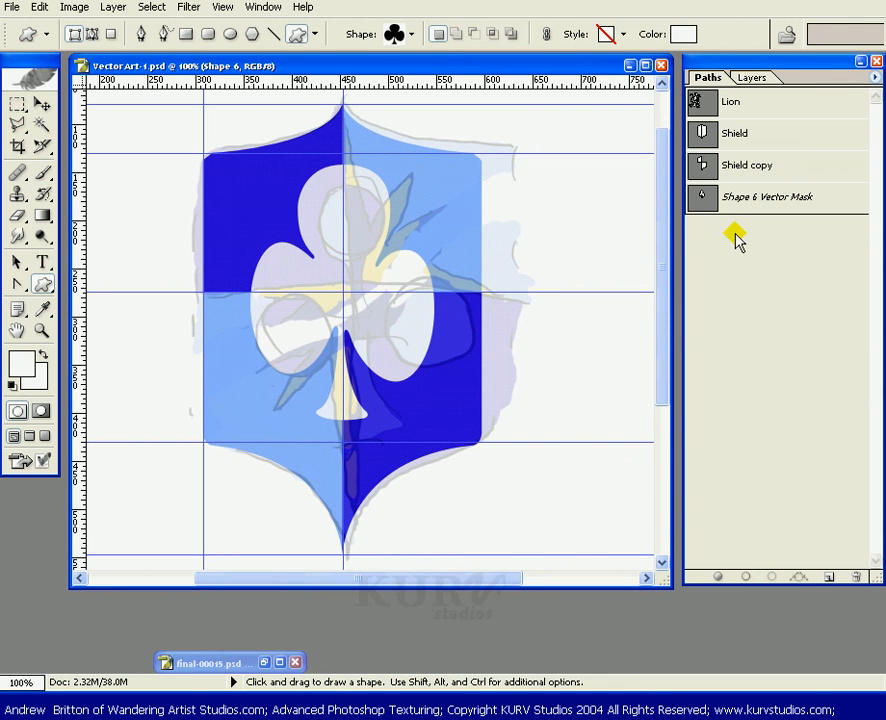
key("p")
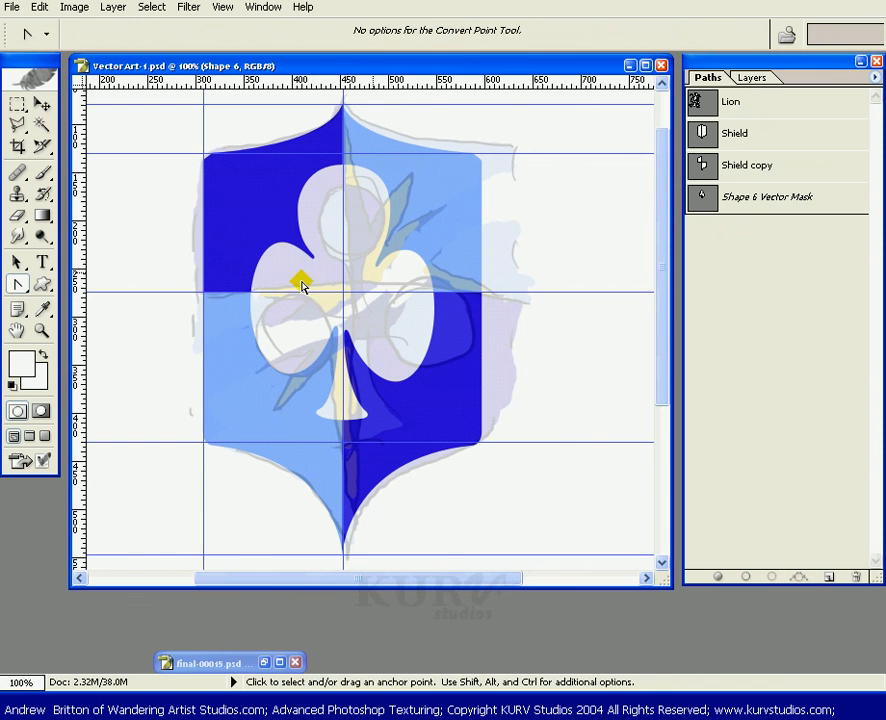
left_click_drag(17, 284, 80, 286)
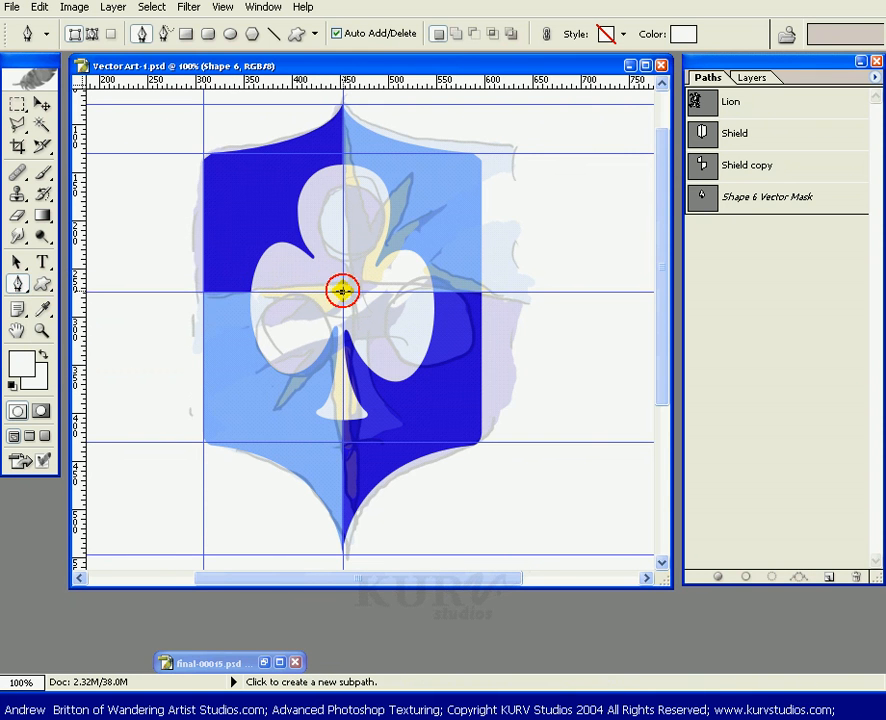
left_click(341, 291)
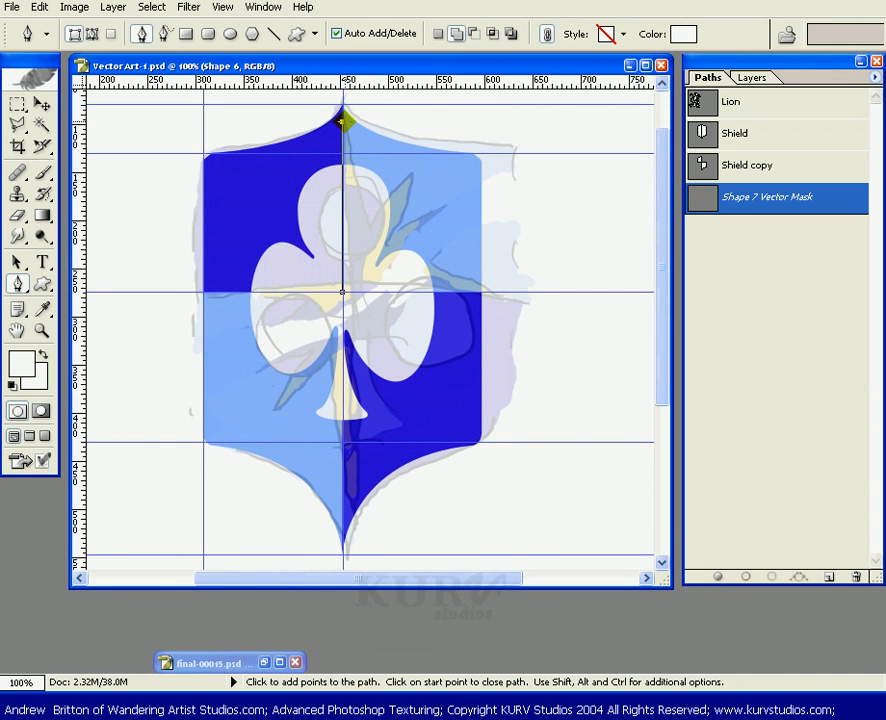
left_click_drag(342, 121, 368, 231)
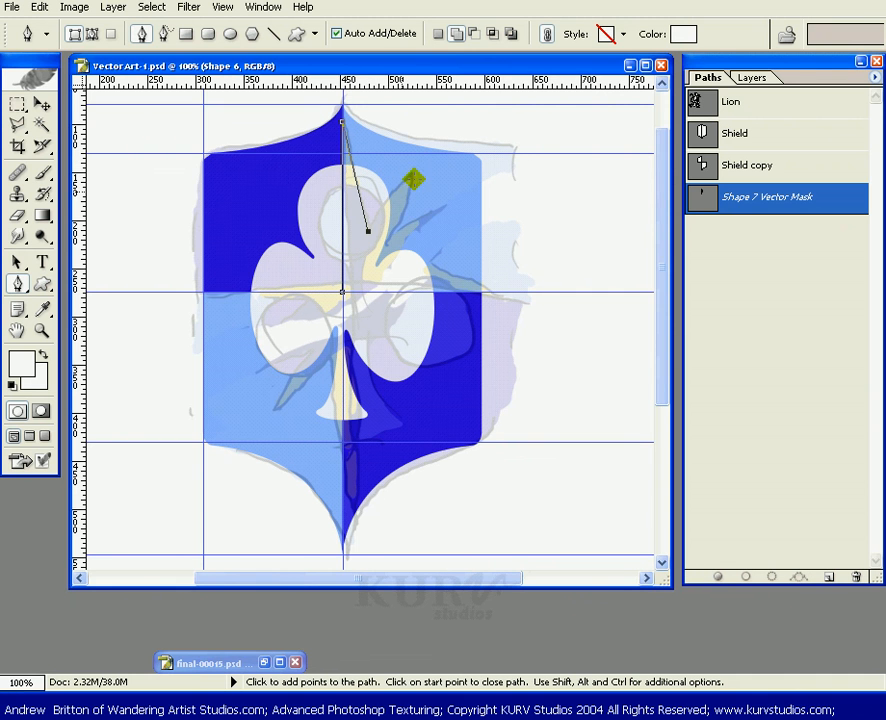
left_click_drag(419, 179, 384, 250)
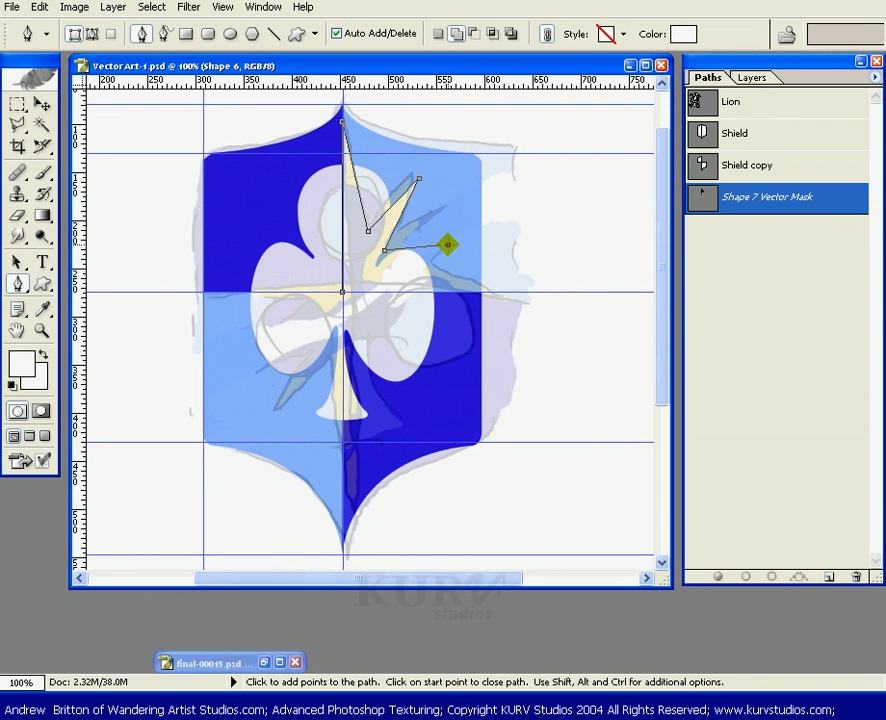
left_click(447, 245)
left_click(396, 270)
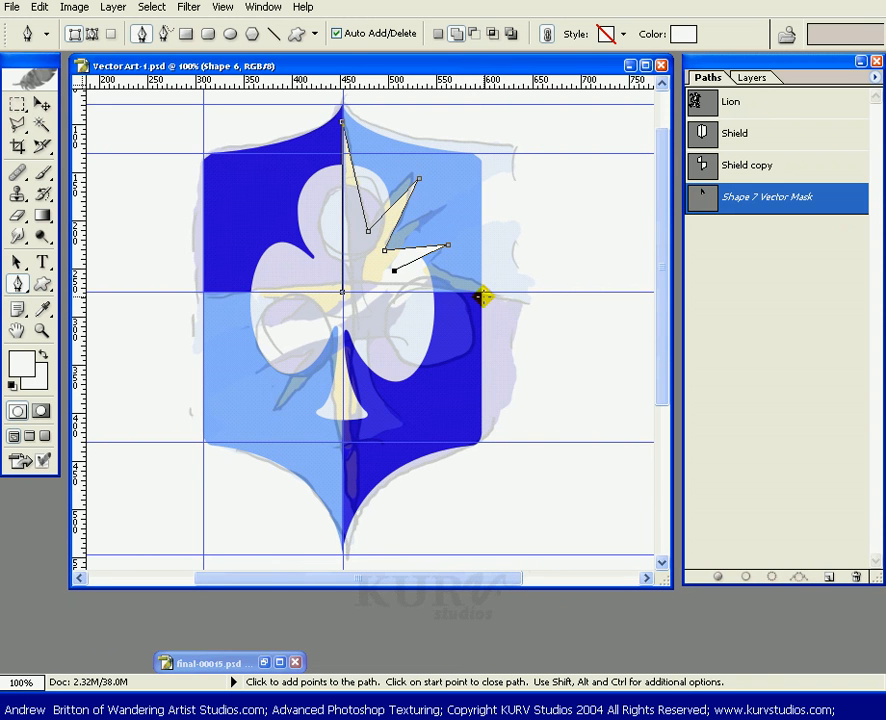
left_click(344, 293)
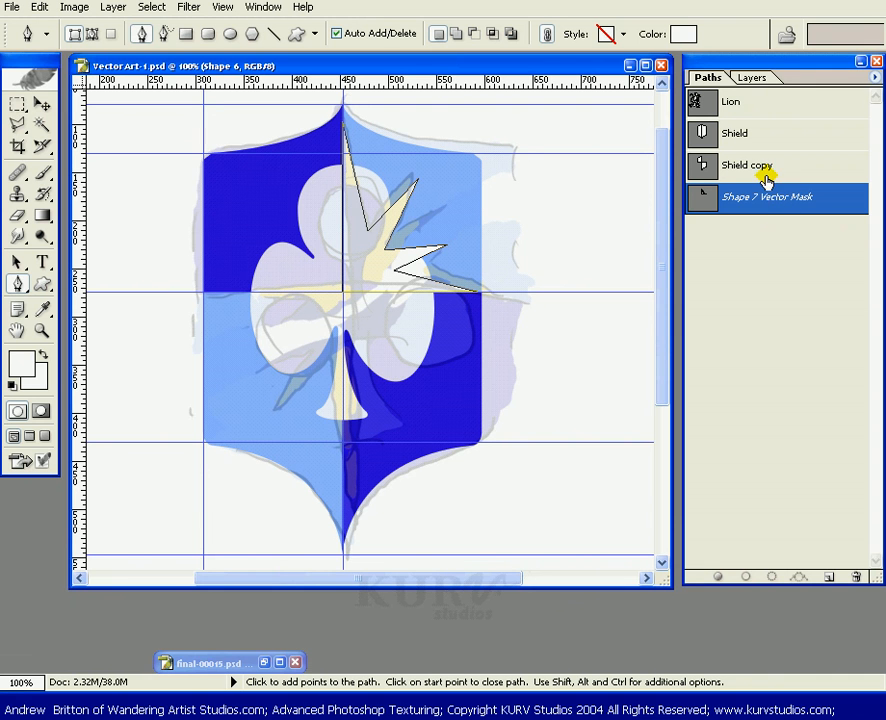
key("ctrl+z")
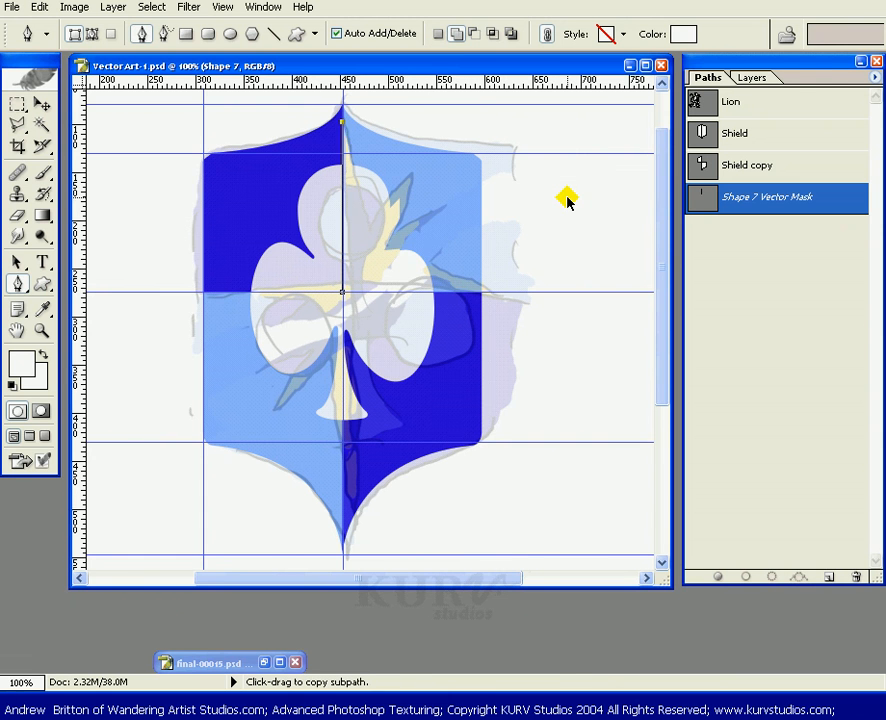
key("ctrl+alt+z")
key("ctrl+alt+z")
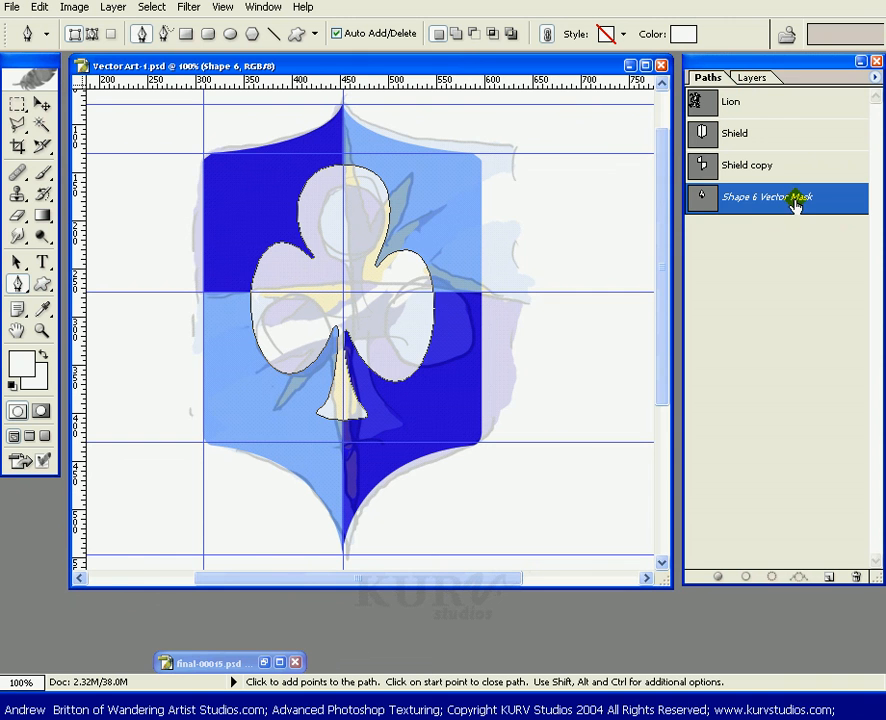
Draw a sun custom shape layer about 250 pixels across, centred over the shield.
left_click(742, 232)
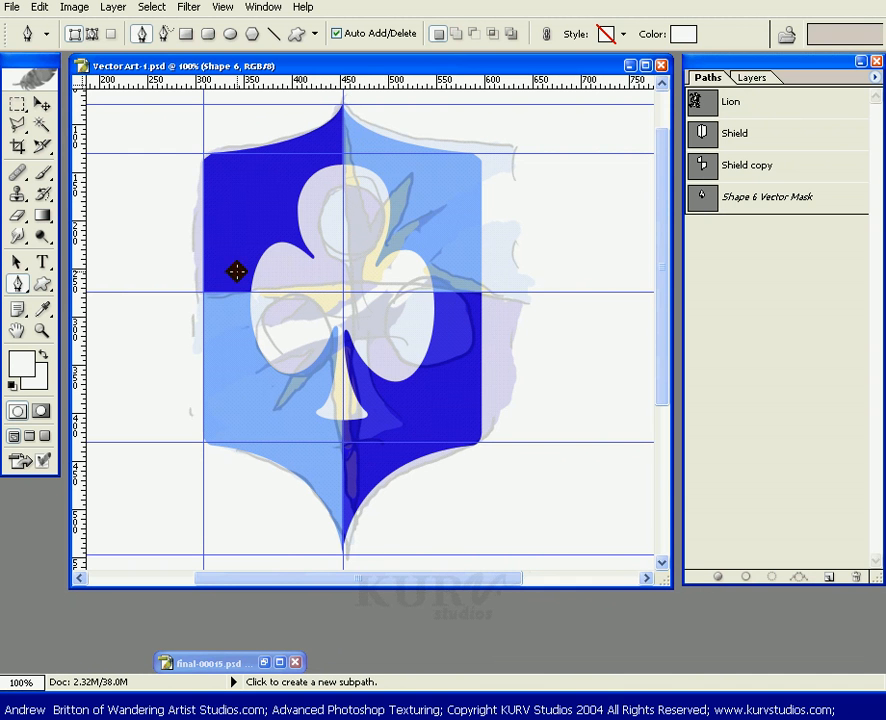
left_click(43, 285)
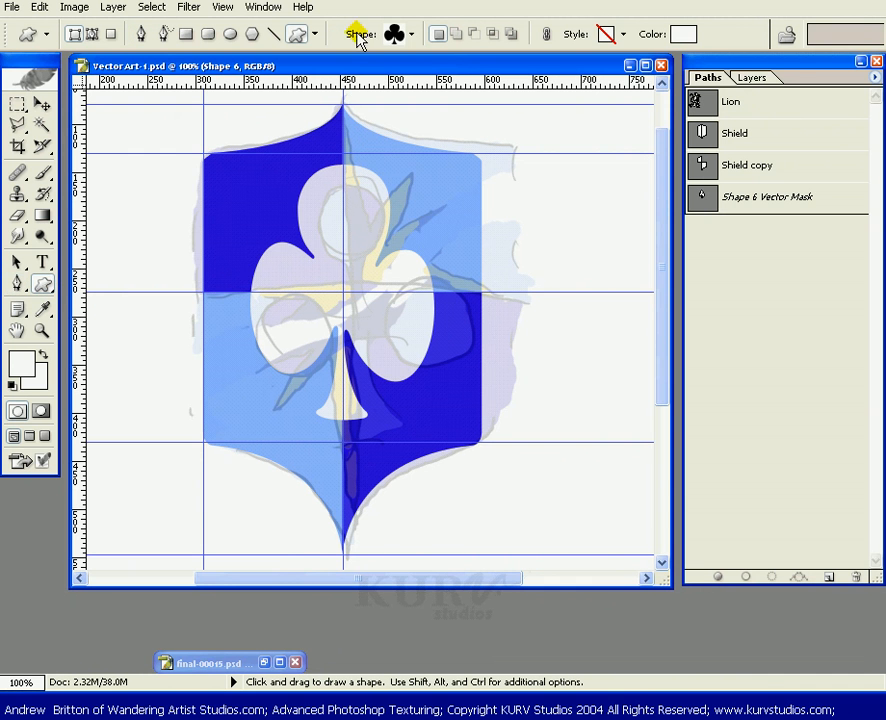
left_click(413, 35)
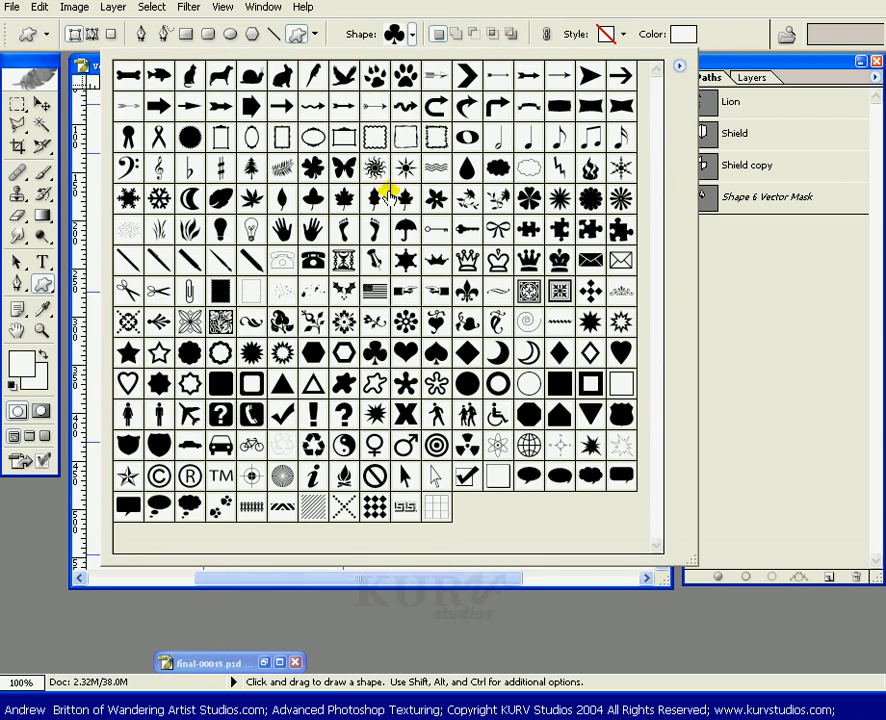
left_click(378, 168)
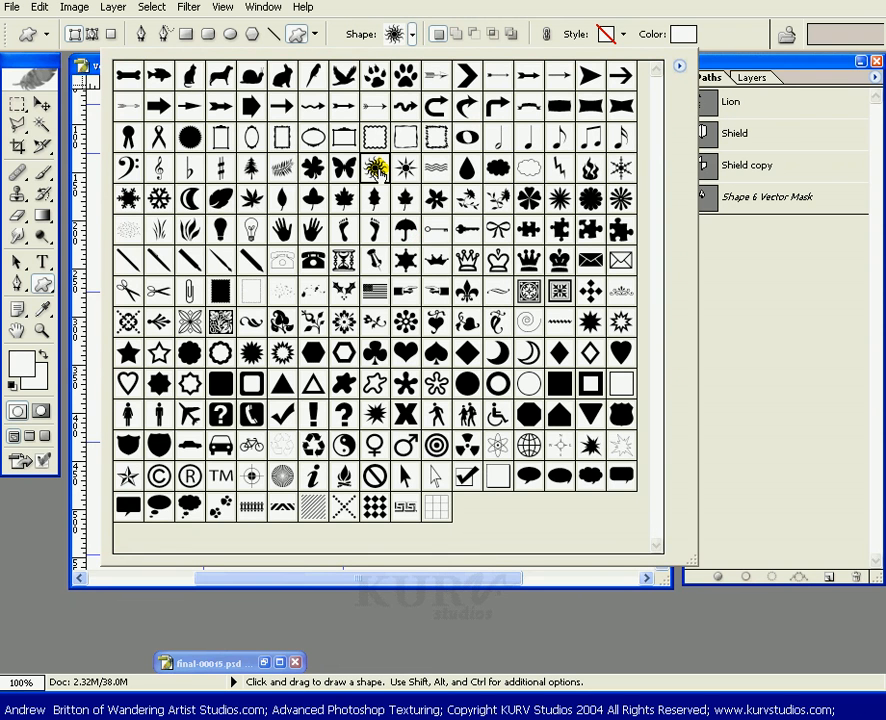
left_click(731, 23)
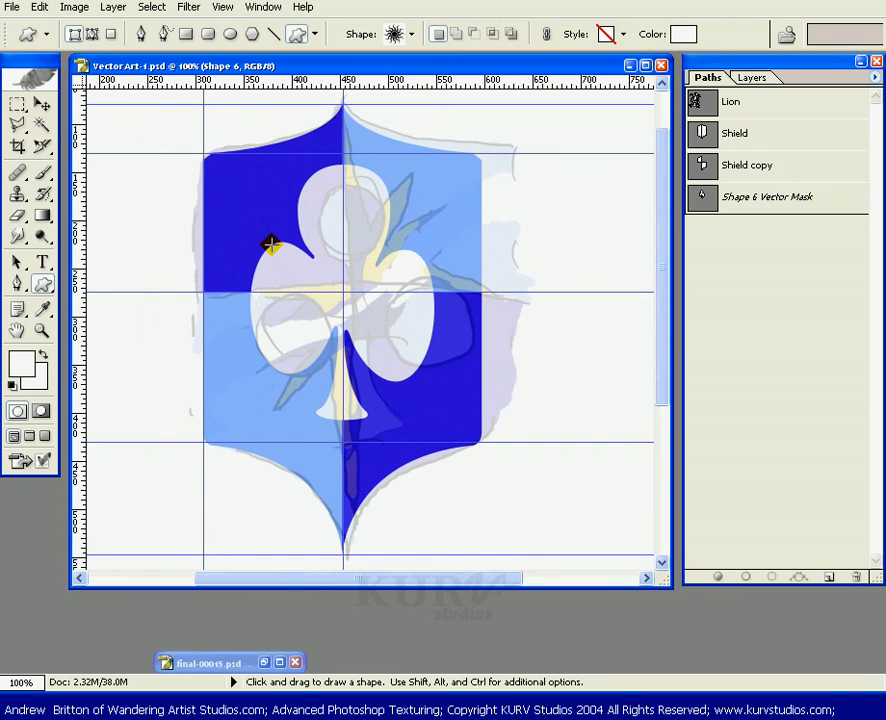
left_click_drag(218, 173, 459, 418)
left_click_drag(467, 425, 469, 427)
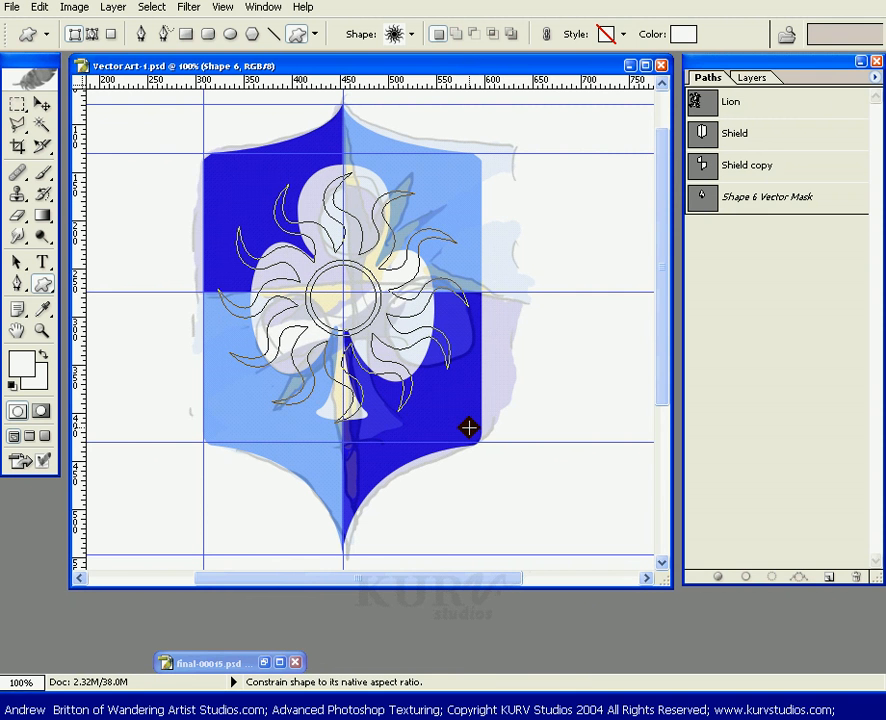
left_click_drag(448, 401, 448, 401)
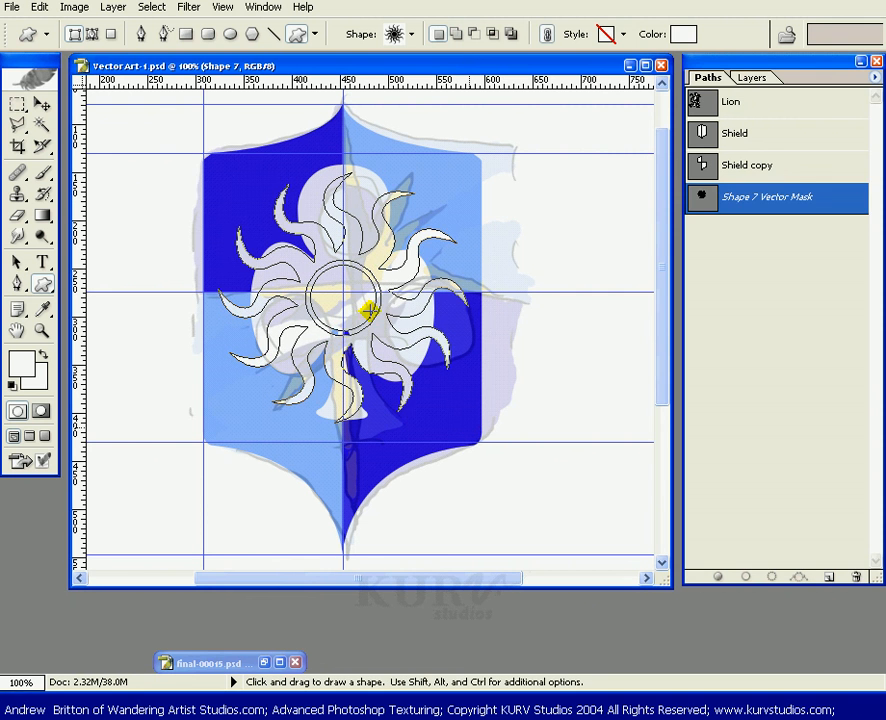
Select the sun shape's path and nudge it slightly into place.
left_click(748, 78)
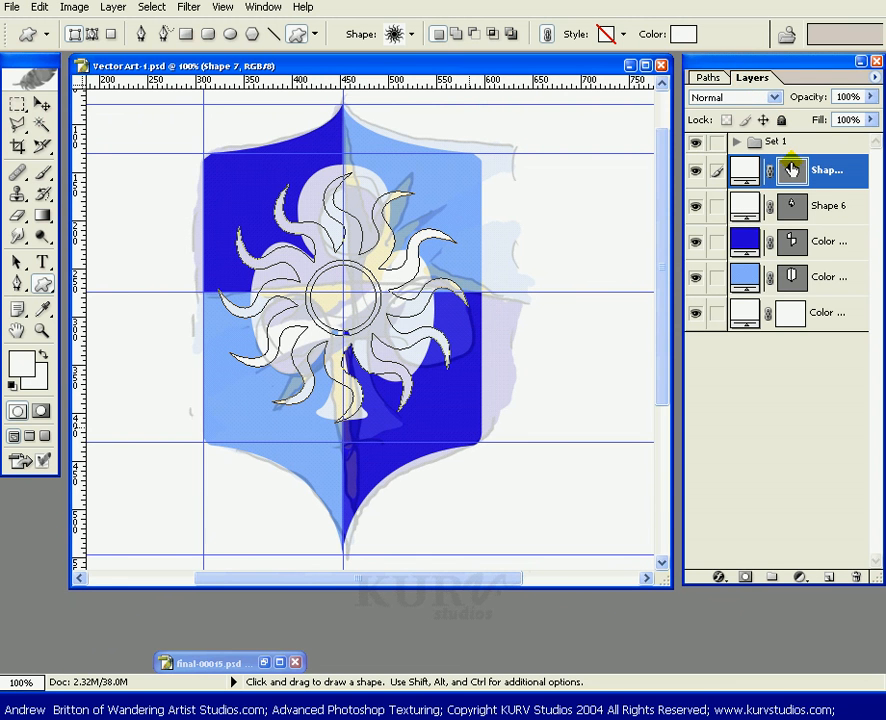
left_click(760, 172)
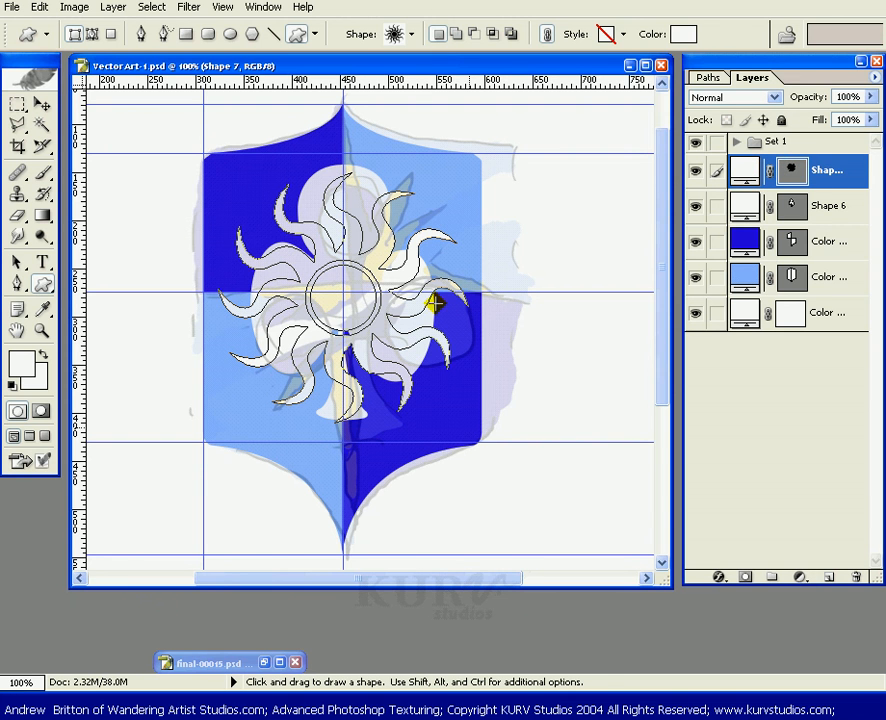
left_click(17, 262)
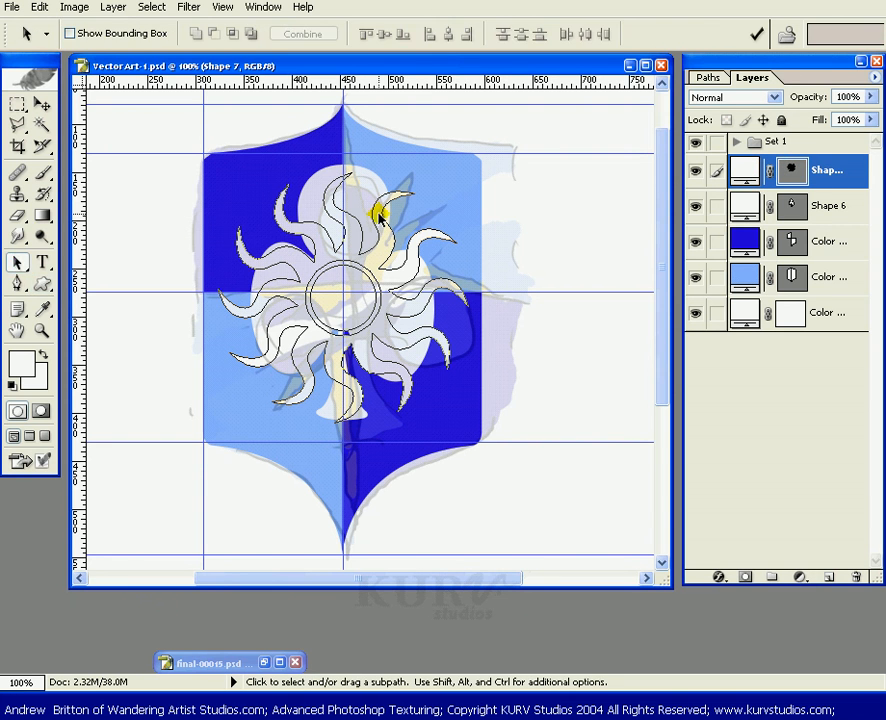
left_click(404, 197)
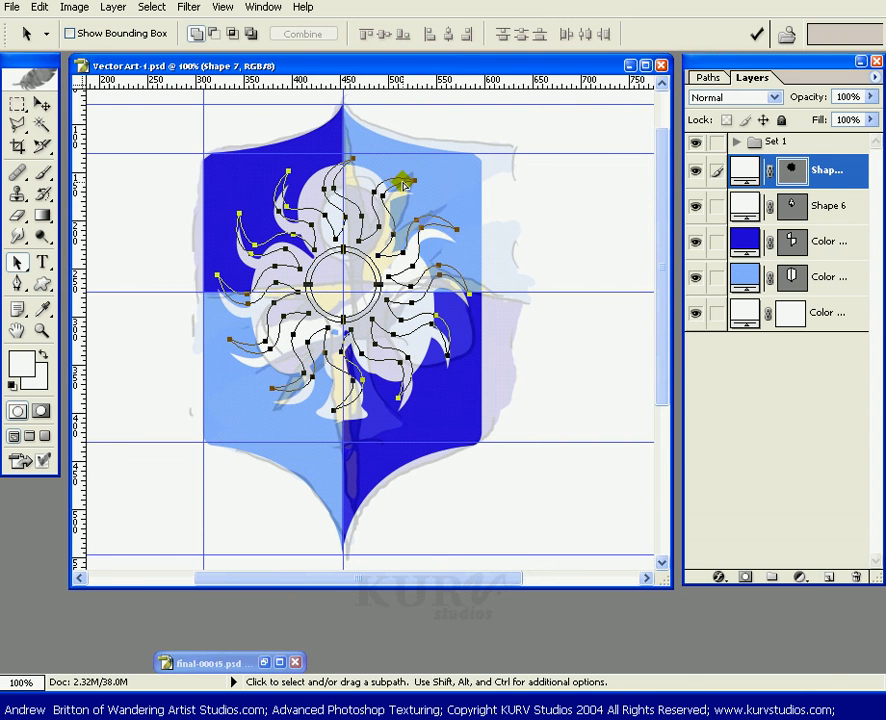
left_click_drag(404, 183, 403, 183)
key("shift")
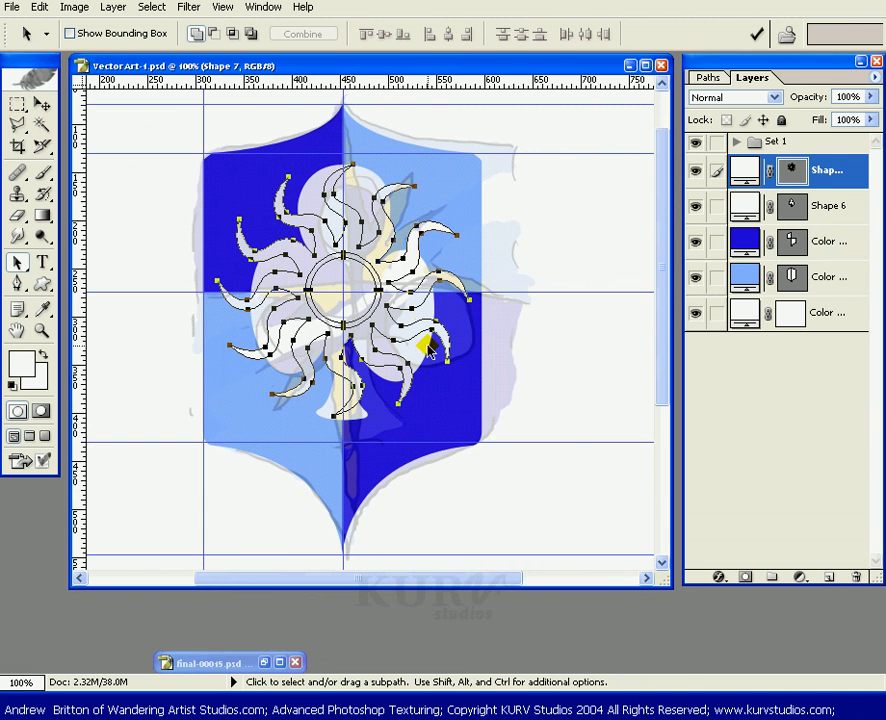
key("alt")
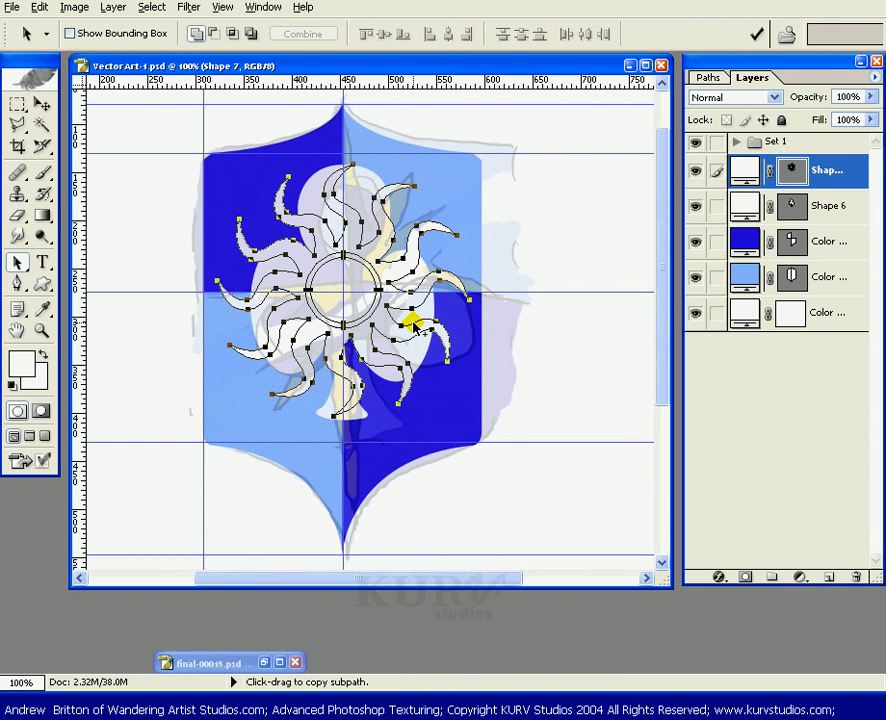
Toggle layer visibility to view the sun shape over the blue quarter fills alone.
left_click(696, 206)
left_click(695, 172)
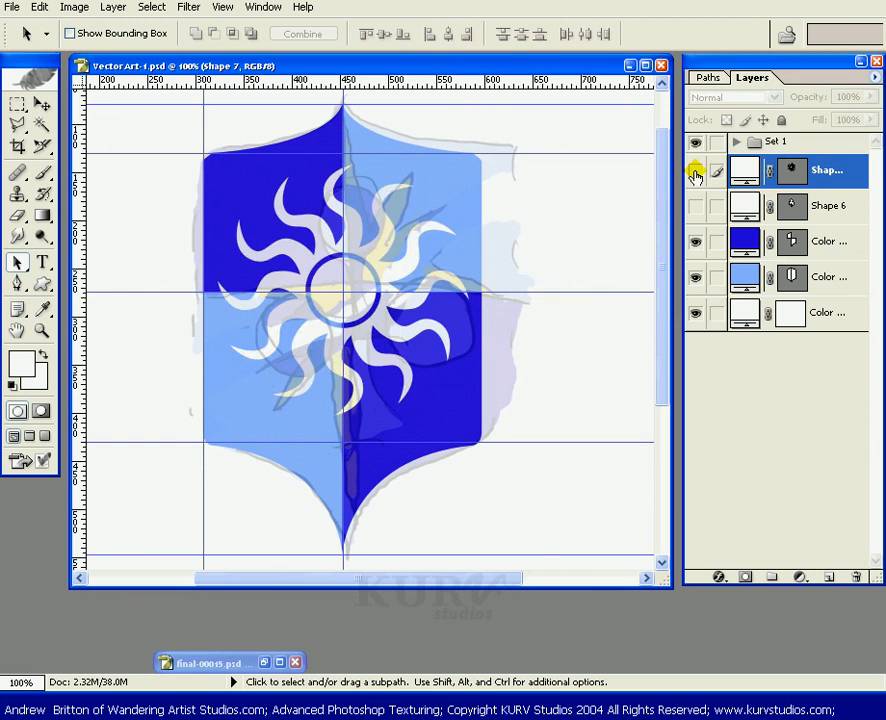
left_click(696, 241)
left_click(696, 278)
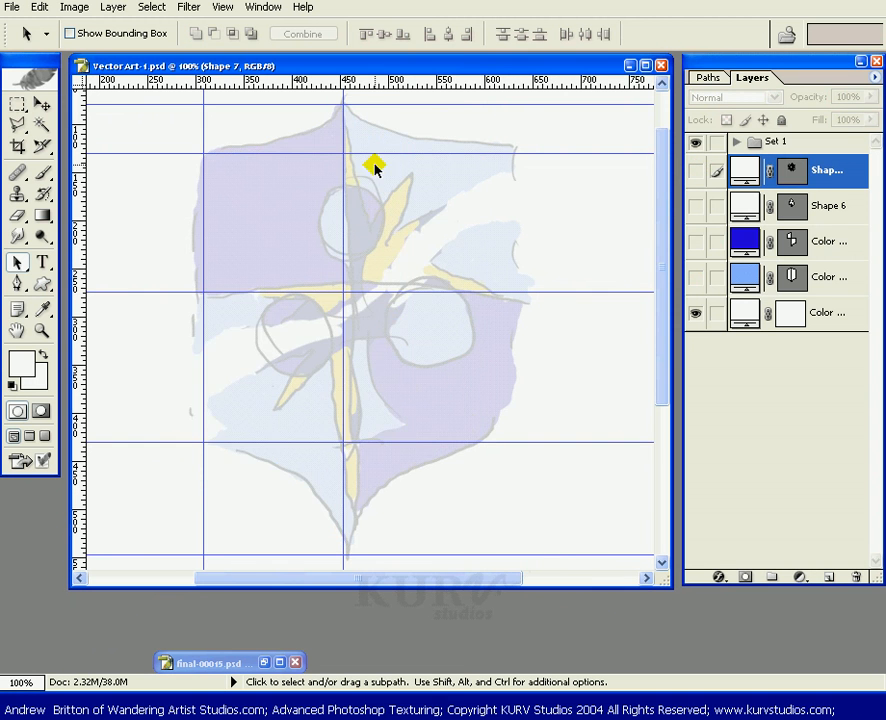
left_click(696, 172)
left_click_drag(696, 243, 697, 277)
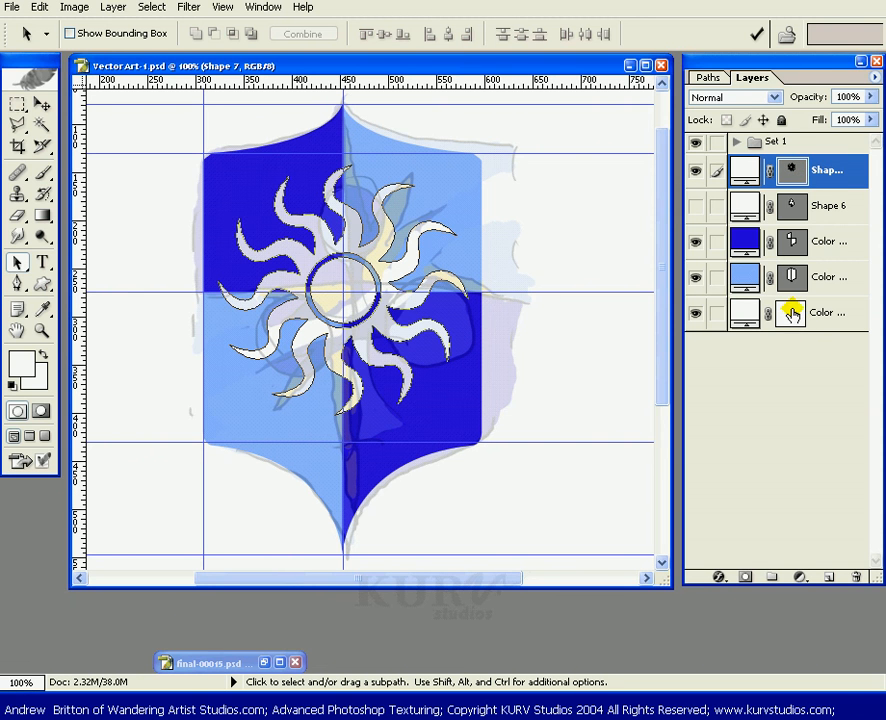
Load the intersection of the Shield and Shield copy paths as a selection and add it as a layer mask to the sun layer.
left_click(711, 78)
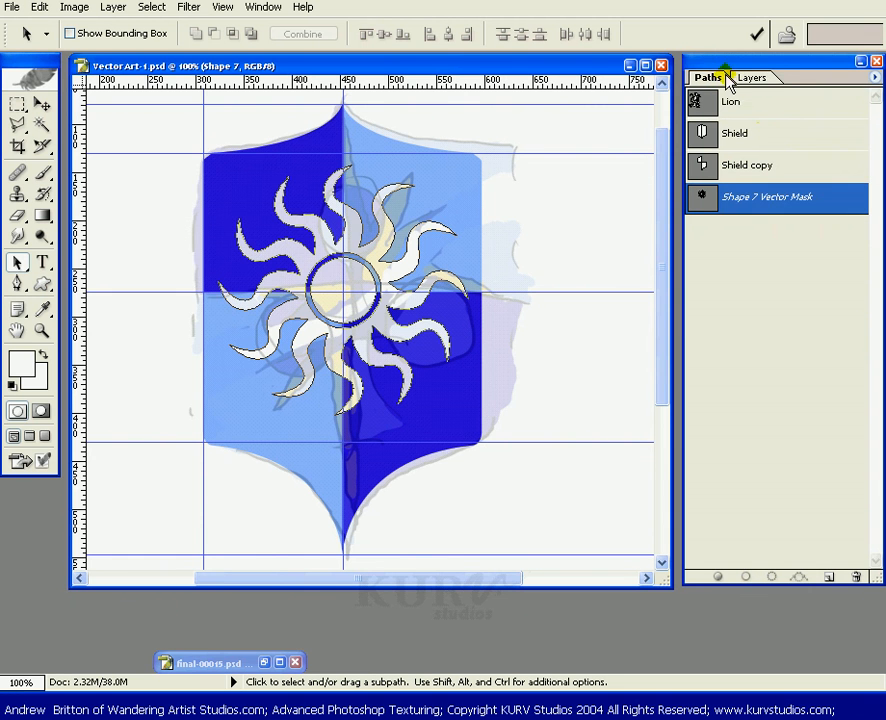
left_click(757, 137, "ctrl")
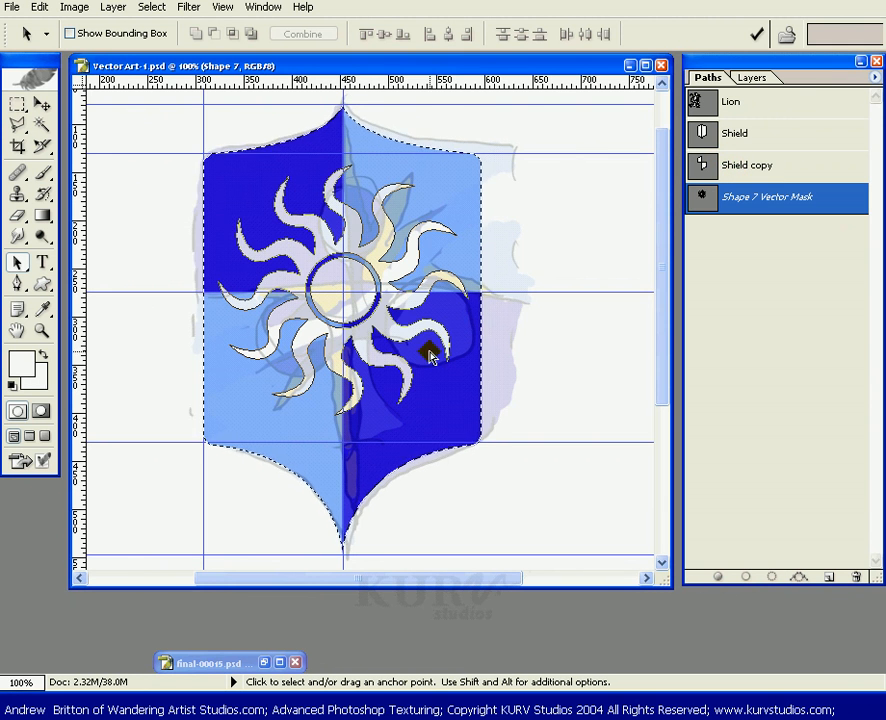
left_click(737, 165, "ctrl+alt")
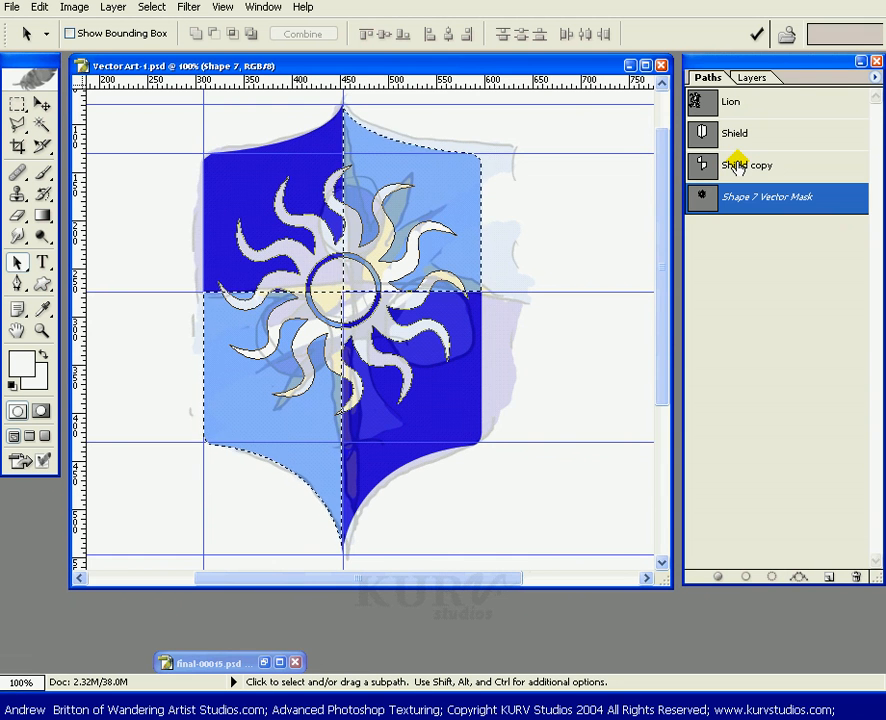
left_click(764, 78)
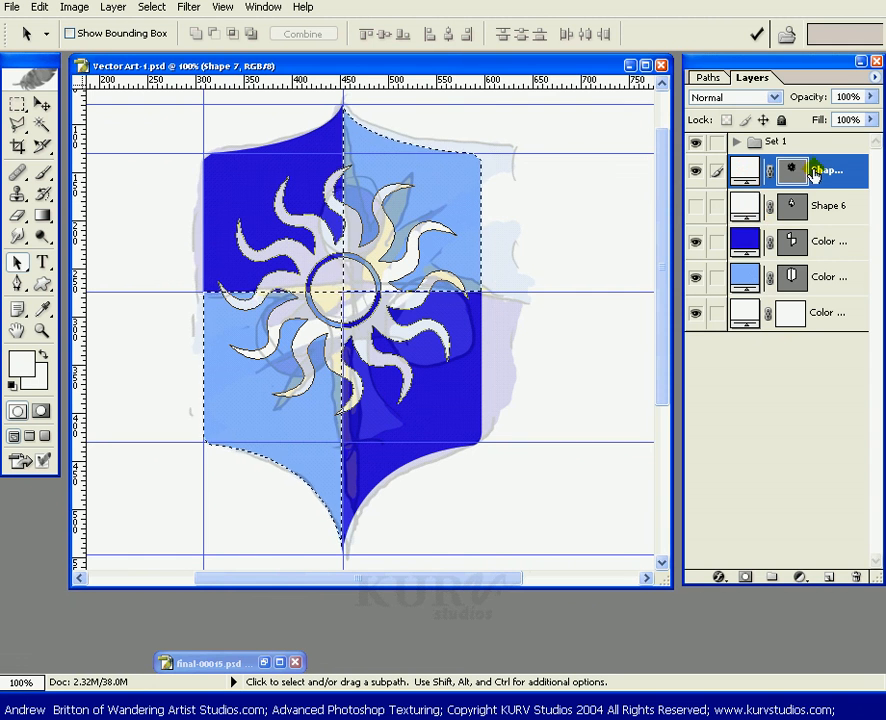
left_click(746, 578)
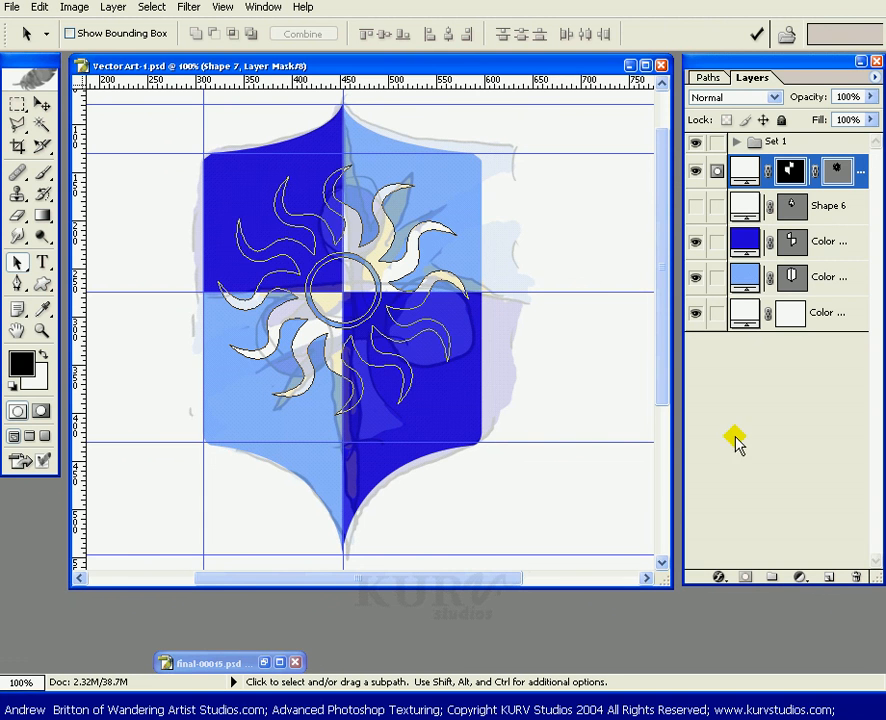
left_click(841, 175)
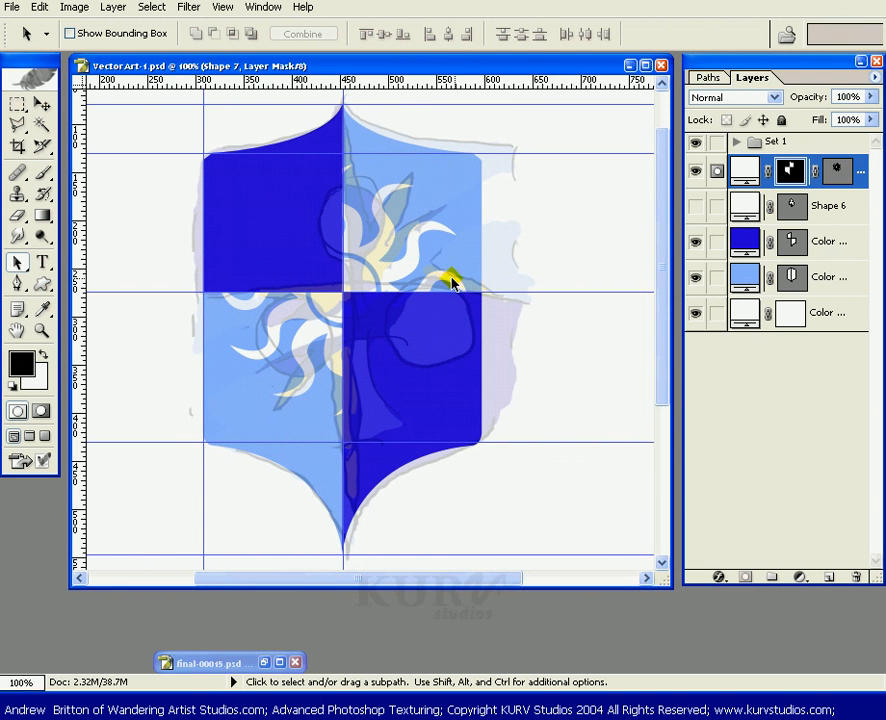
Hide the Set 1 group and set the sun layer's fill colour to yellow (H 56, S 100, B 98).
left_click(694, 145)
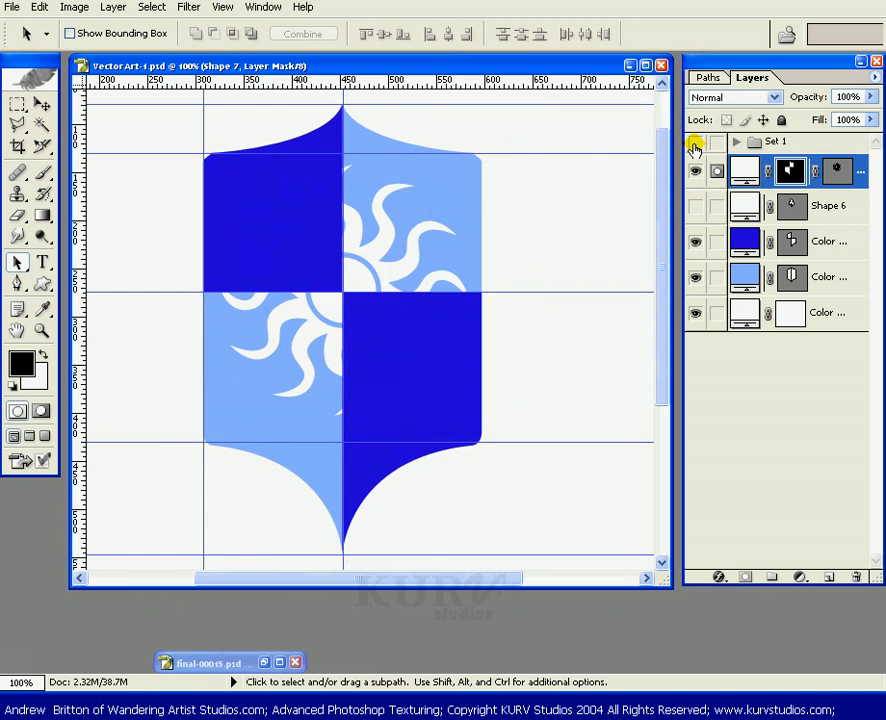
double_click(740, 170)
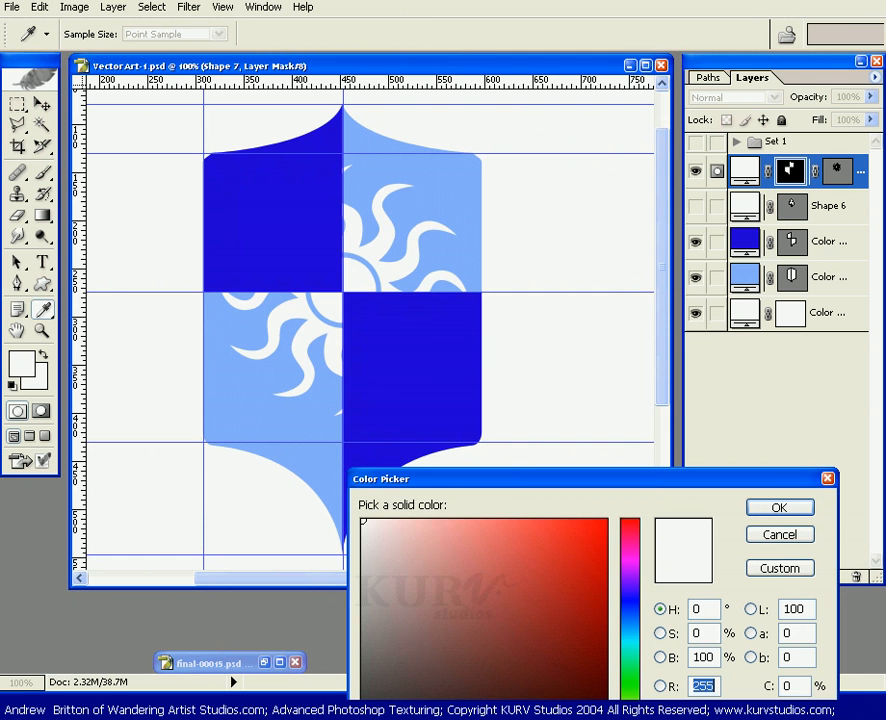
left_click(629, 719)
left_click_drag(568, 605, 599, 522)
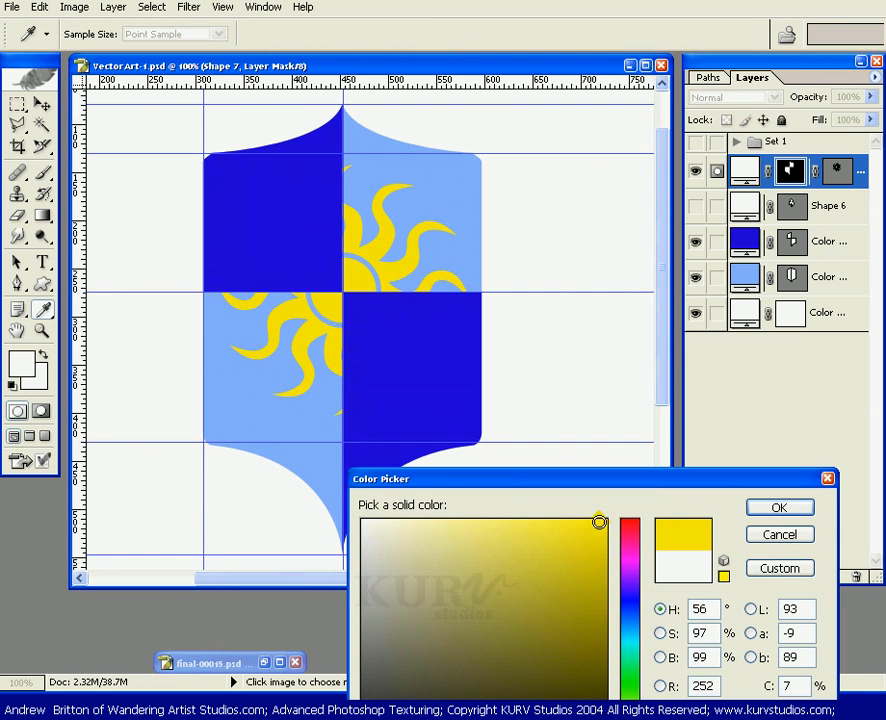
left_click(780, 507)
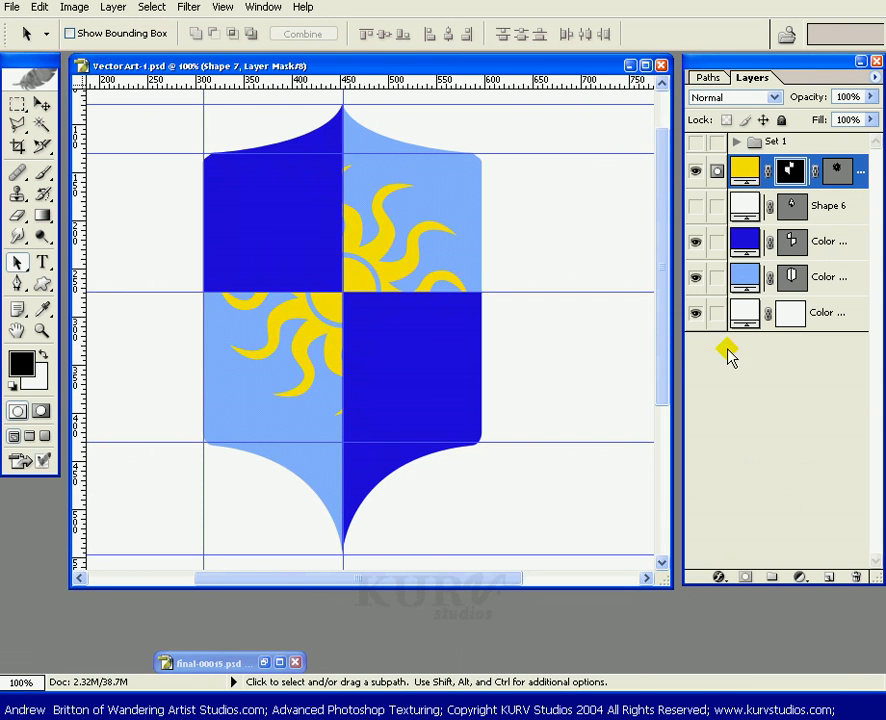
Toggle layer visibility to compare the sun, club and blue quarter layers.
left_click(696, 207)
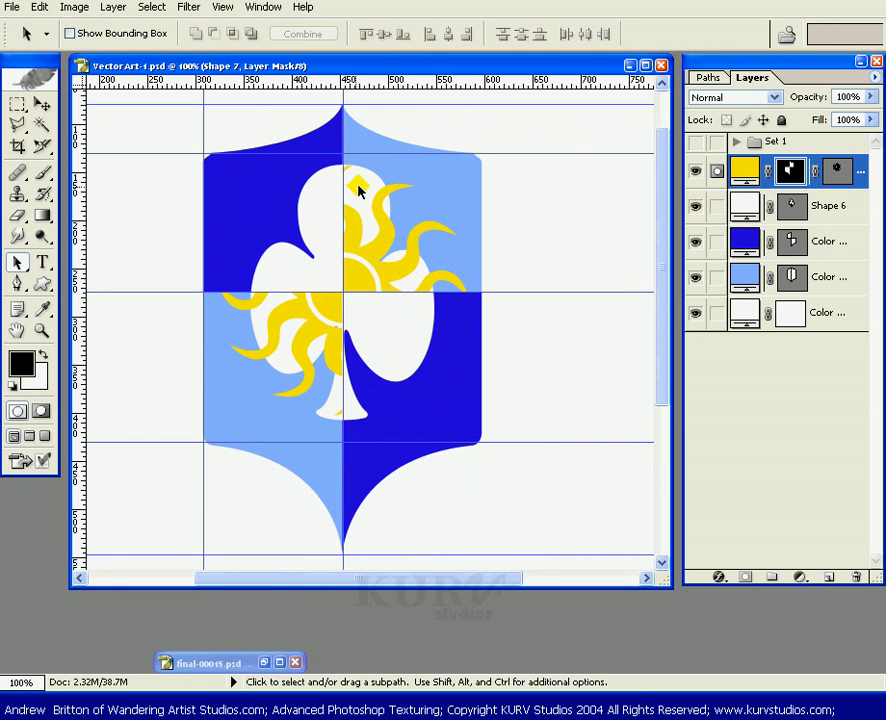
left_click(693, 147)
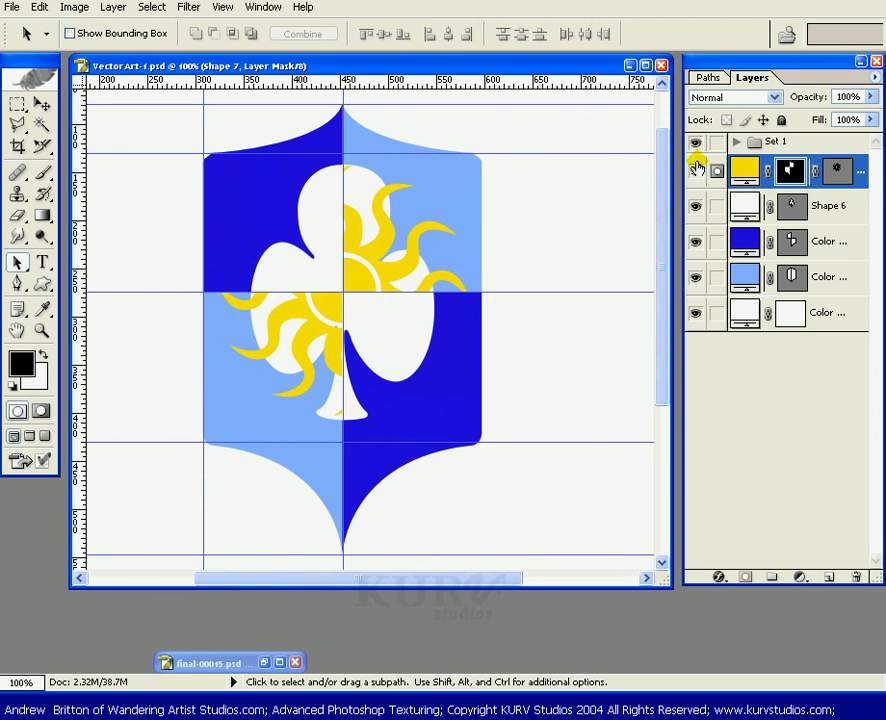
left_click_drag(697, 170, 698, 277)
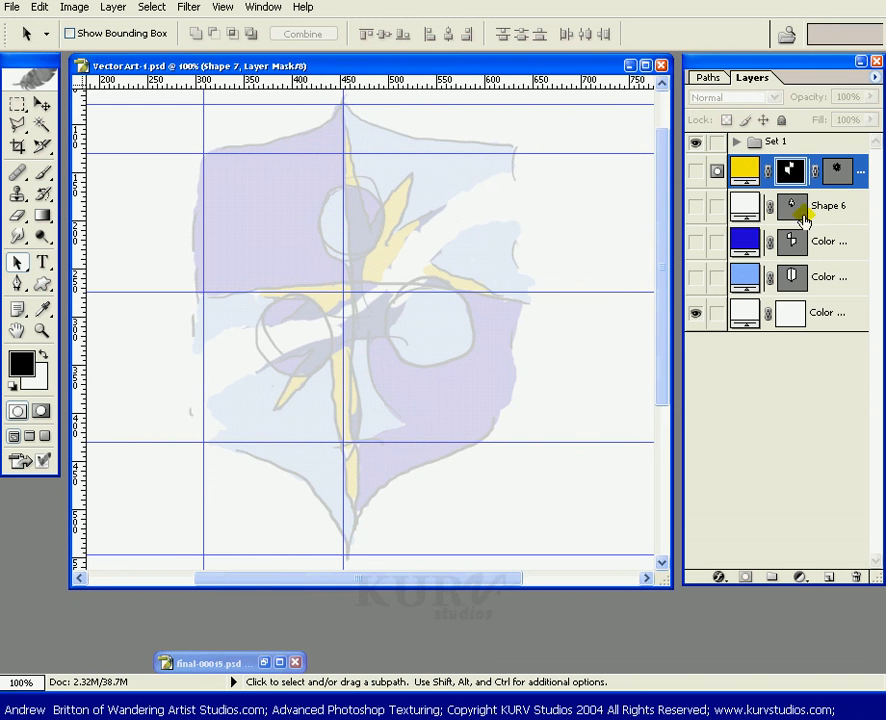
left_click(695, 172)
left_click(695, 143)
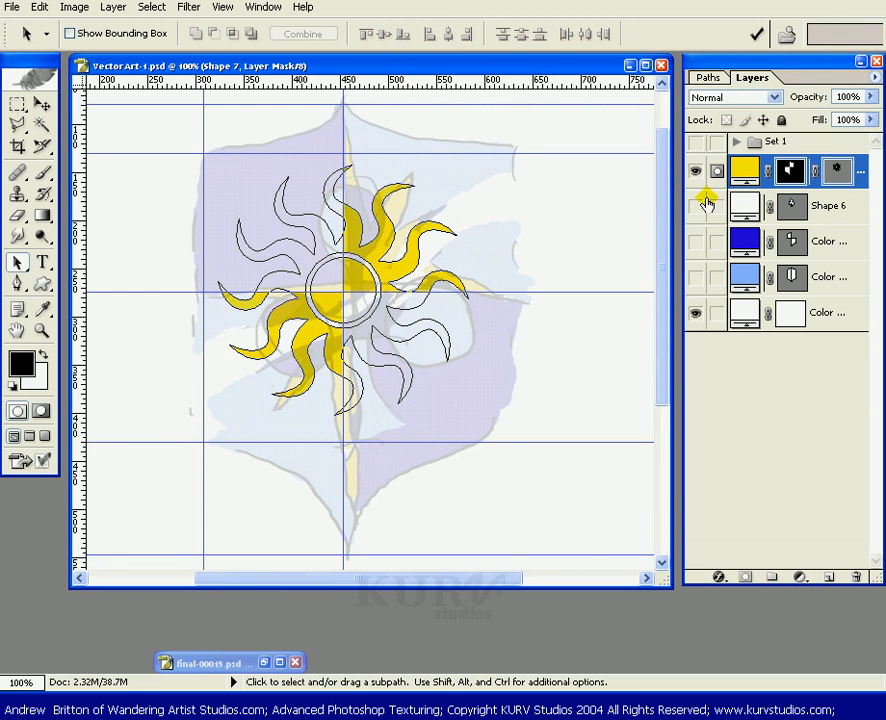
left_click_drag(693, 208, 704, 280)
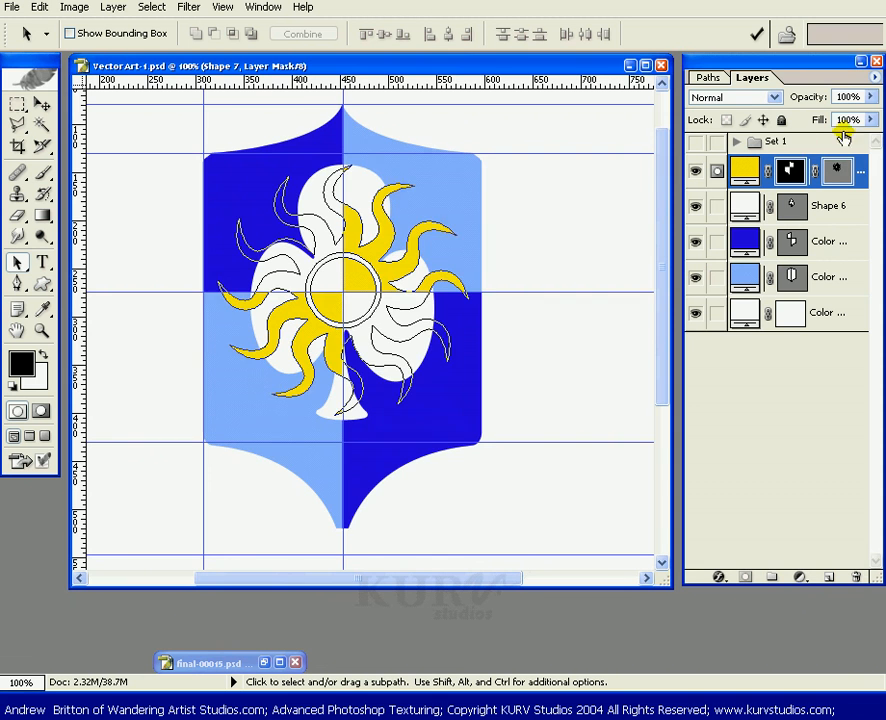
left_click(834, 173)
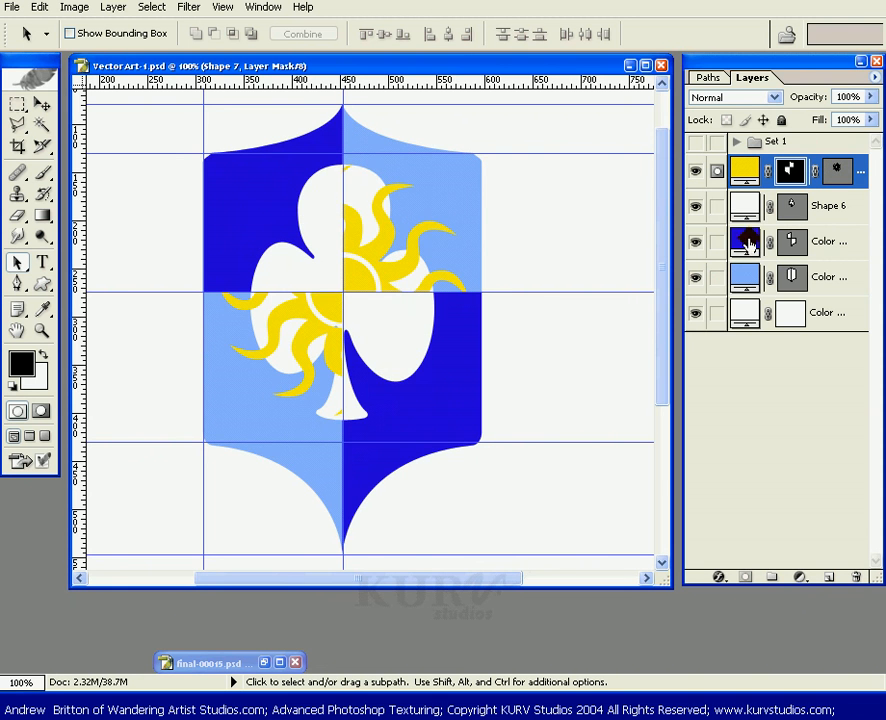
Set the club shape layer's fill colour to the light blue sampled from the shield's quarter.
double_click(744, 207)
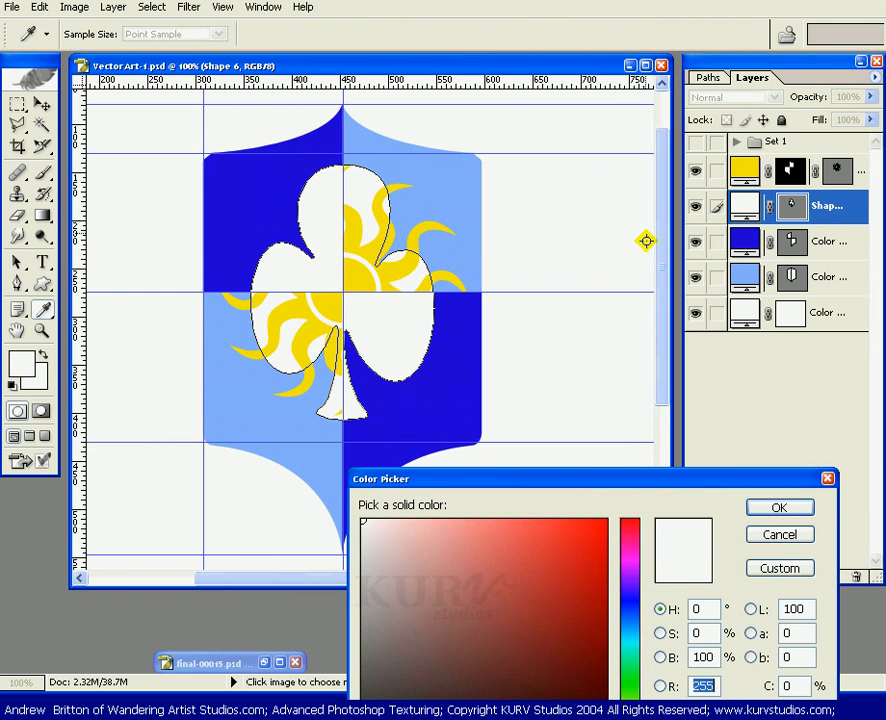
left_click(453, 186)
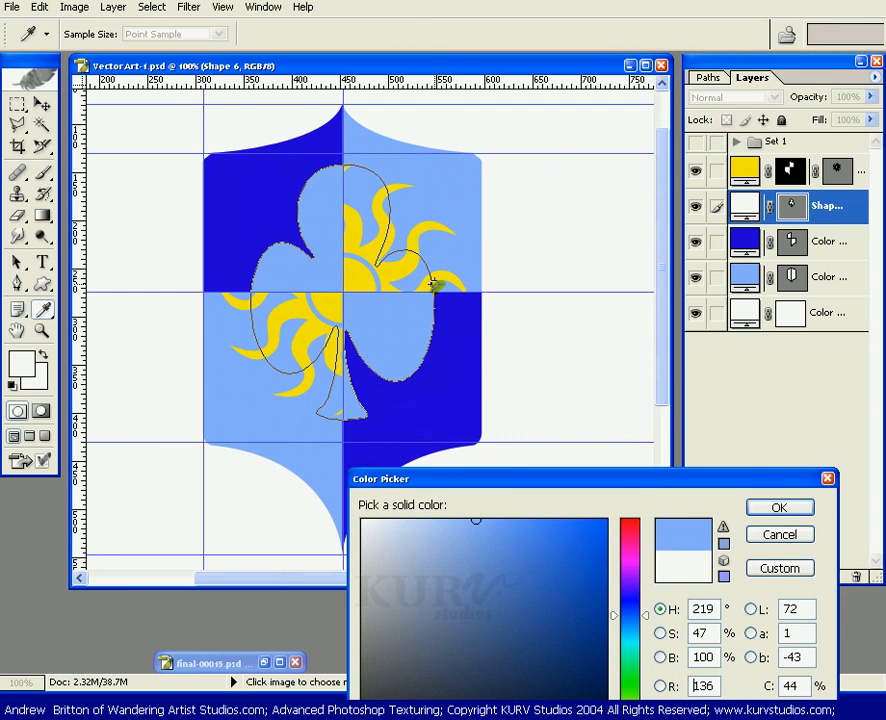
left_click(801, 513)
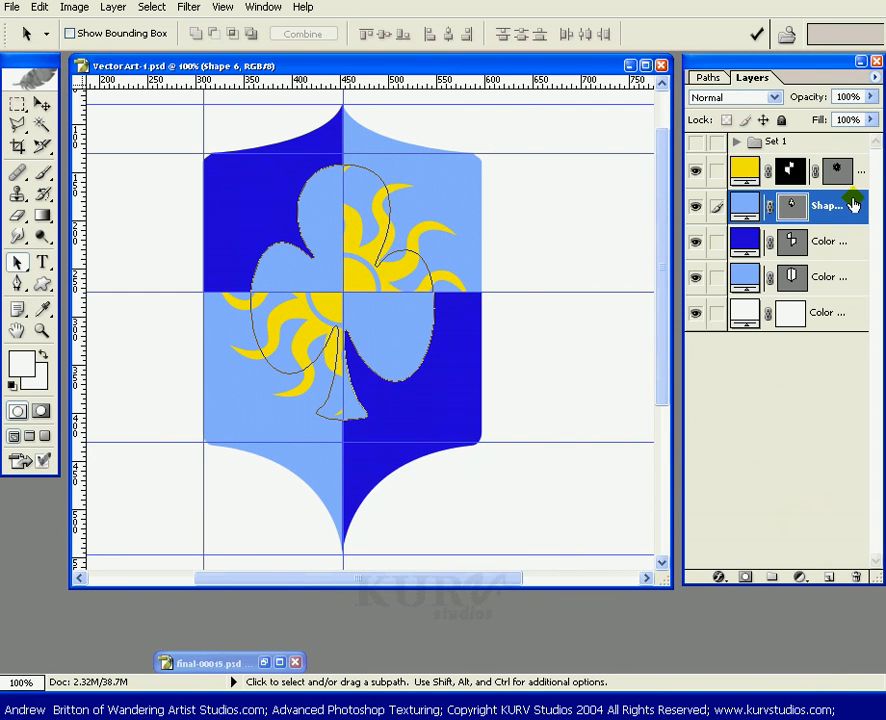
Duplicate the club shape layer and set the copy's fill to the dark blue sampled from the shield (H 248, S 100, B 86).
left_click_drag(852, 204, 829, 578)
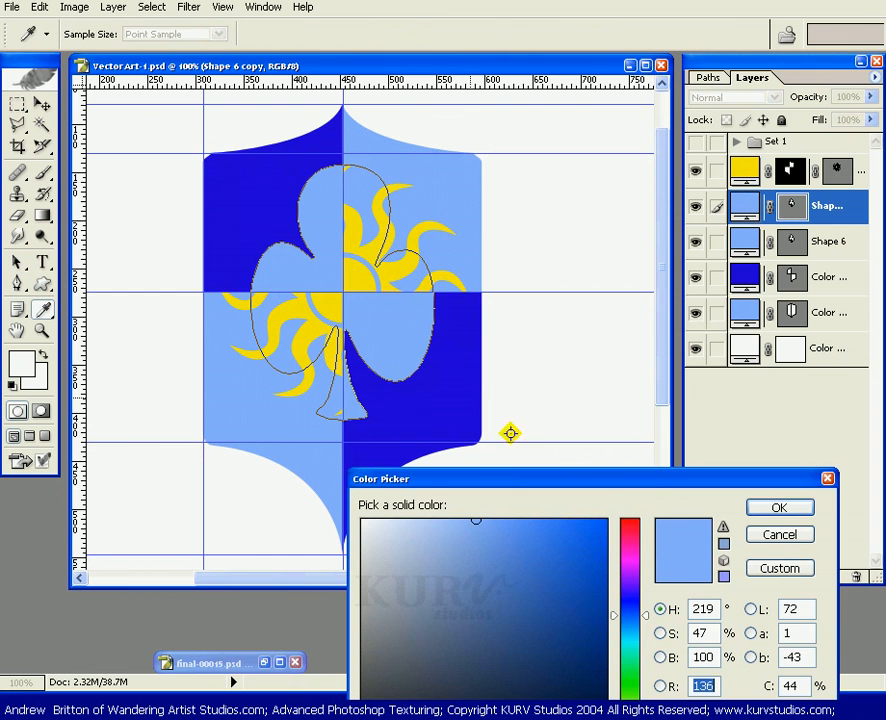
left_click(445, 401)
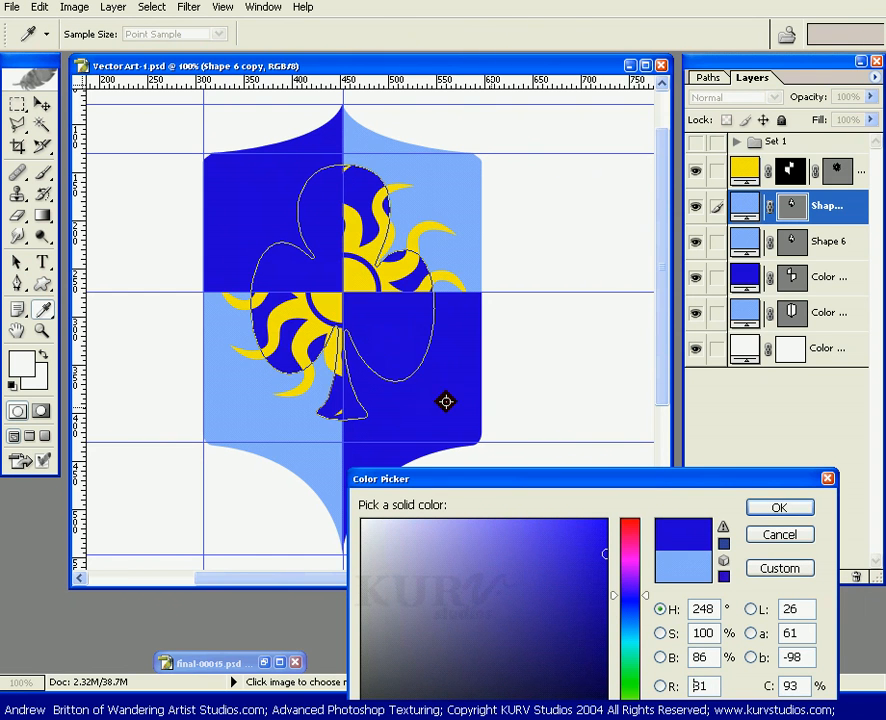
left_click(777, 510)
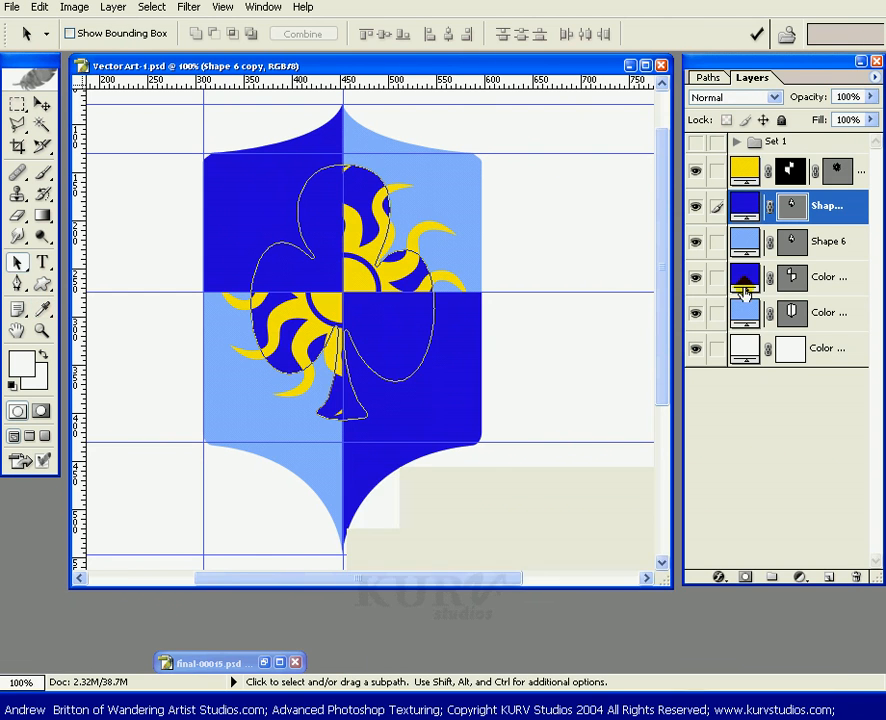
Combine the Shield and Shield copy paths into a quartered selection and add it as a layer mask to the club copy layer.
left_click(714, 79)
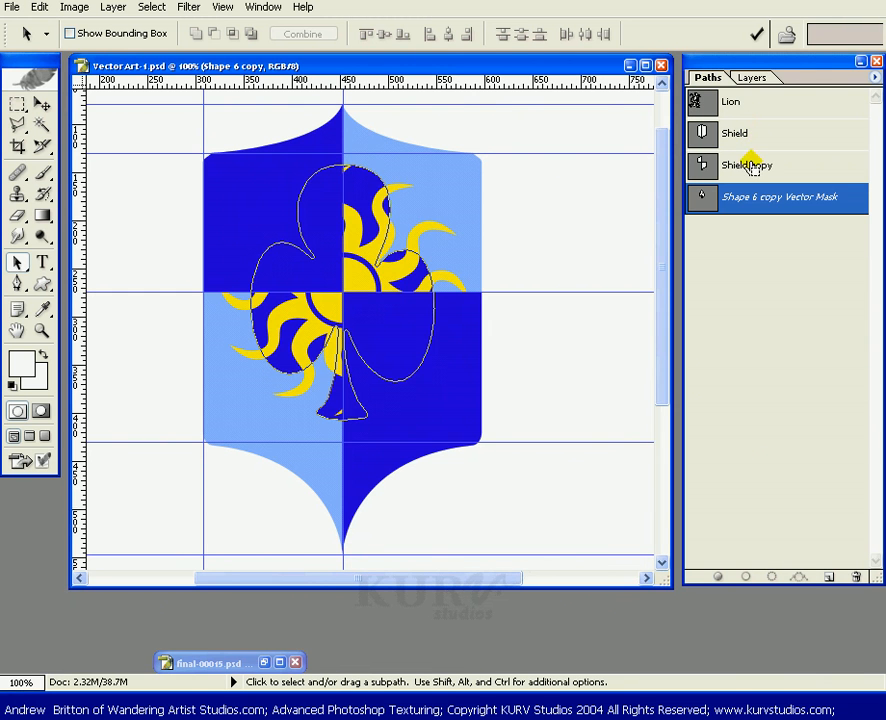
left_click(753, 167, "ctrl")
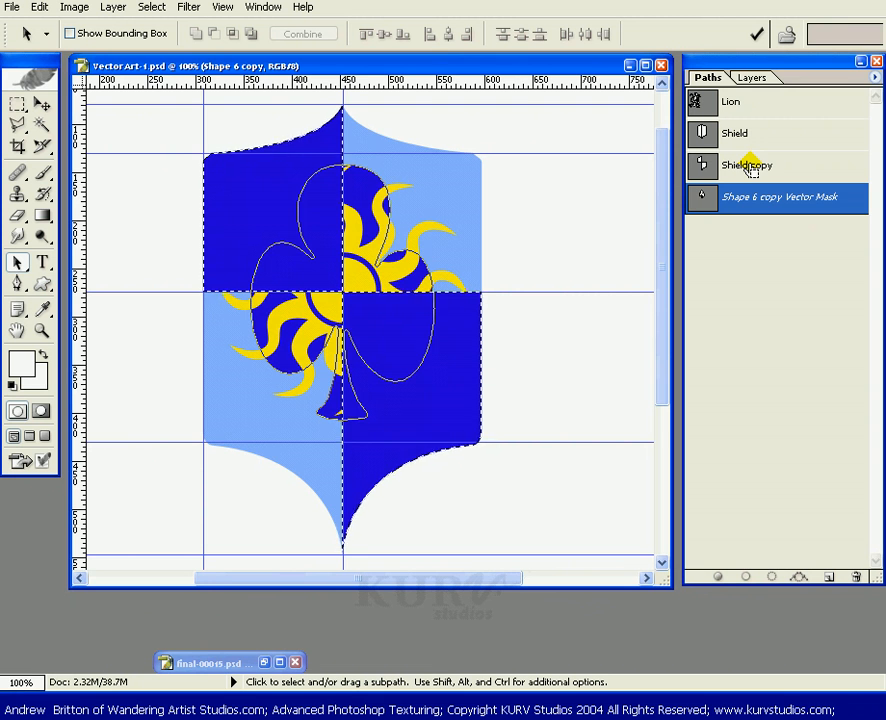
left_click(749, 140, "ctrl")
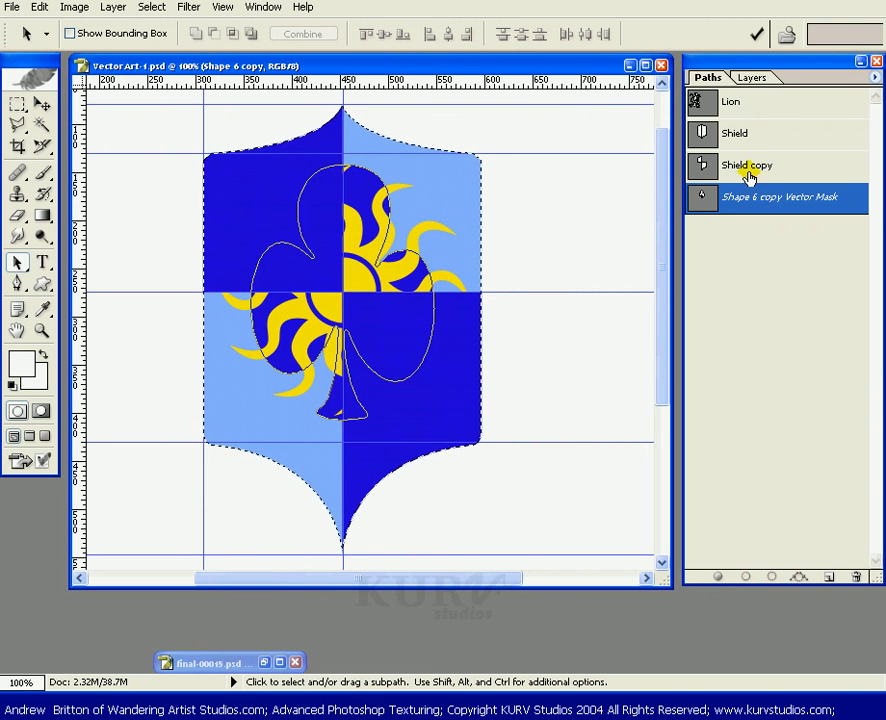
left_click(751, 170, "ctrl")
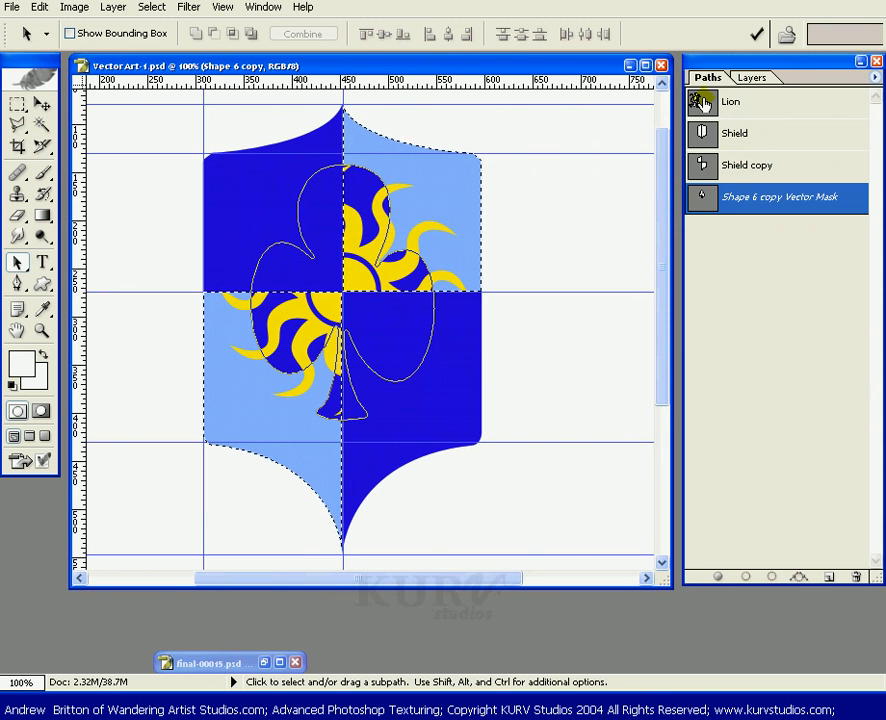
left_click(751, 78)
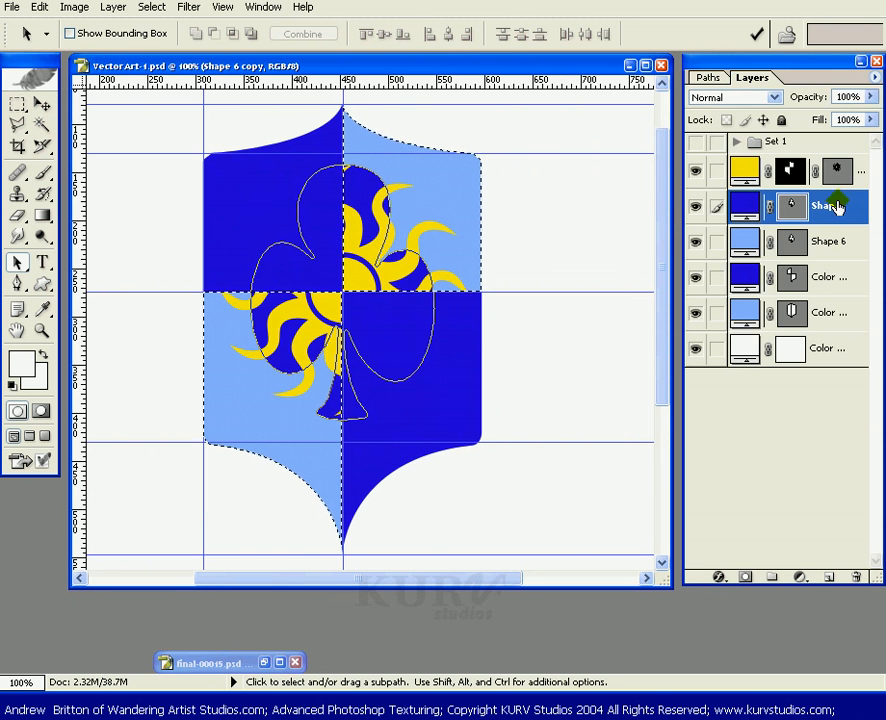
left_click(745, 577)
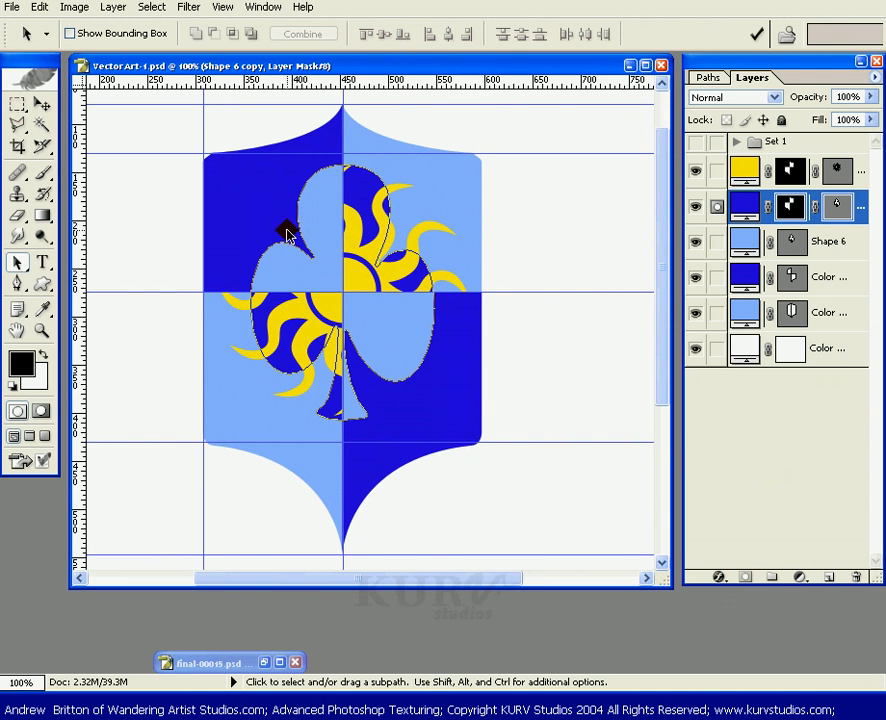
Hide every shape and colour layer, leaving only the Set 1 group and the background visible.
left_click(835, 207)
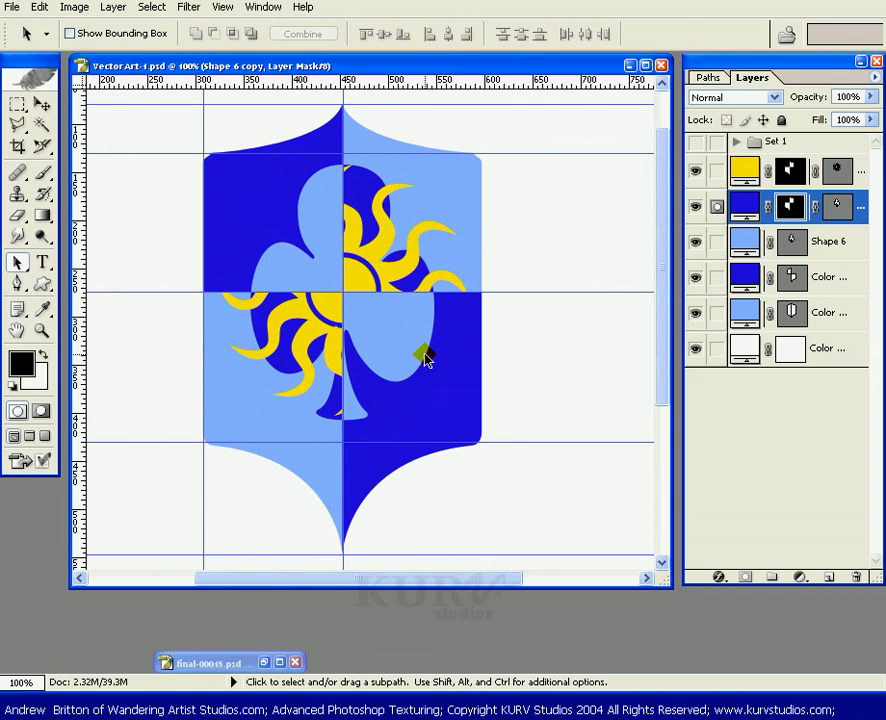
key("alt")
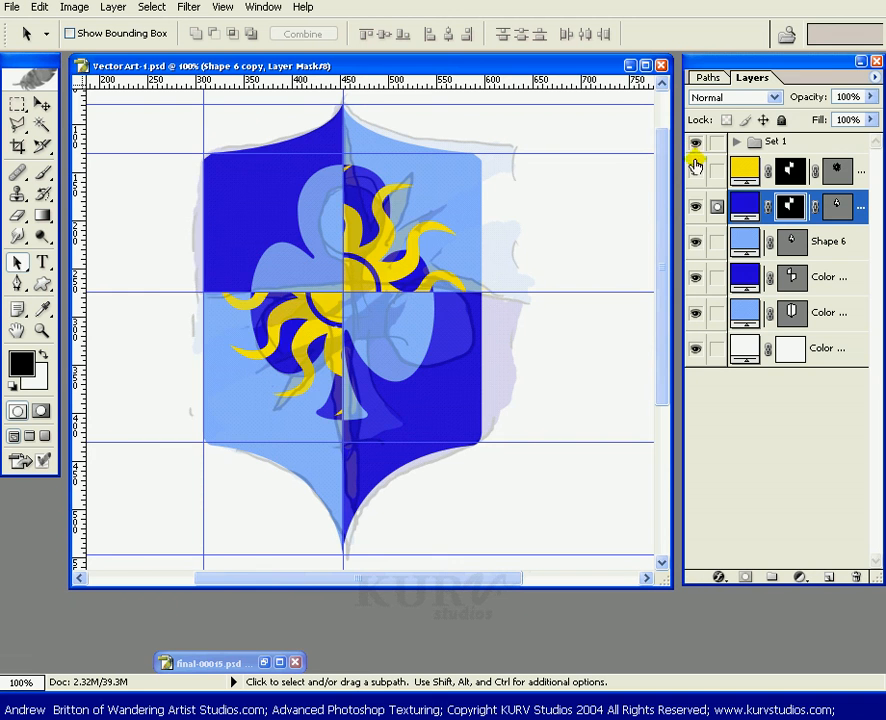
left_click_drag(695, 167, 696, 311)
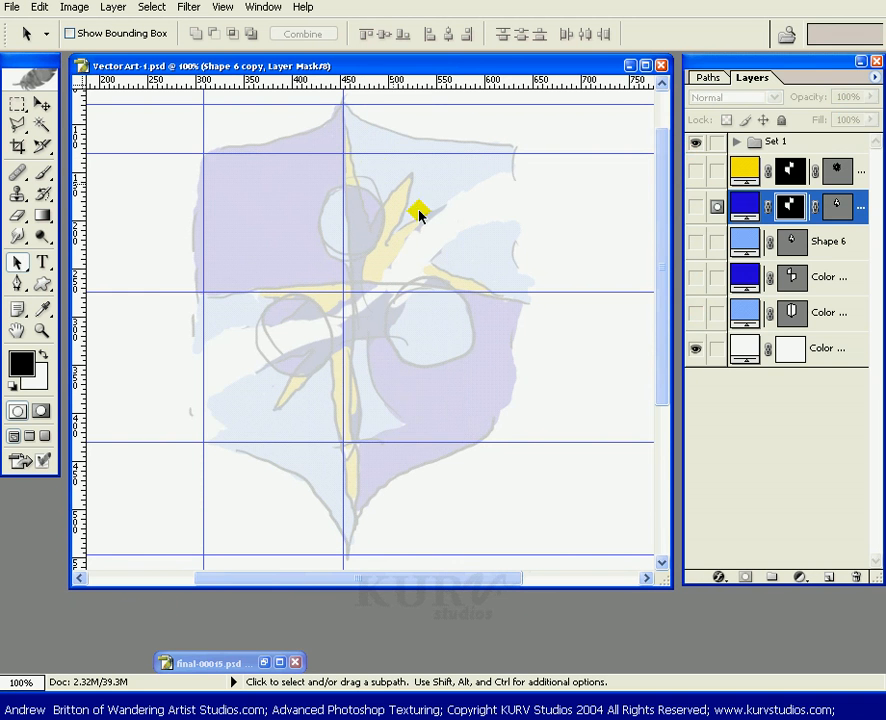
Expand the Set 1 group, select its Shield group and raise its opacity to 96%.
left_click(831, 141)
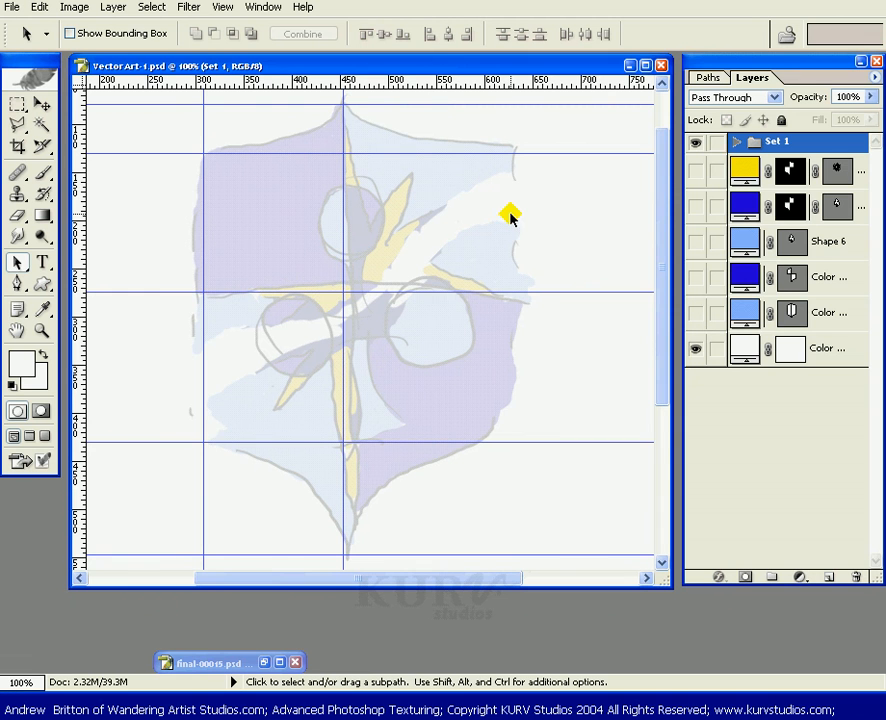
left_click(737, 141)
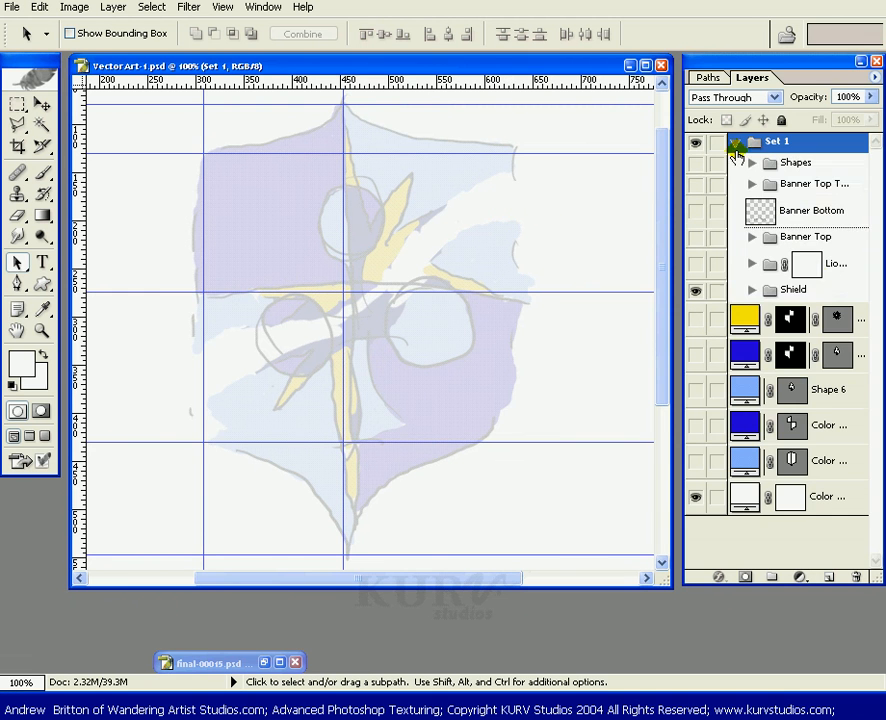
left_click(822, 289)
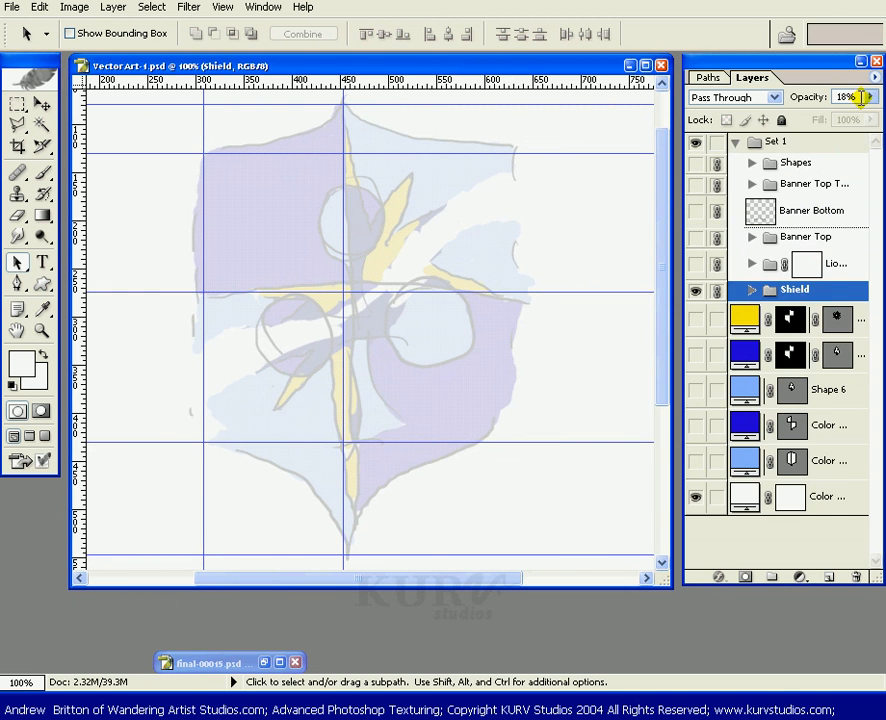
left_click(860, 97)
left_click(867, 112)
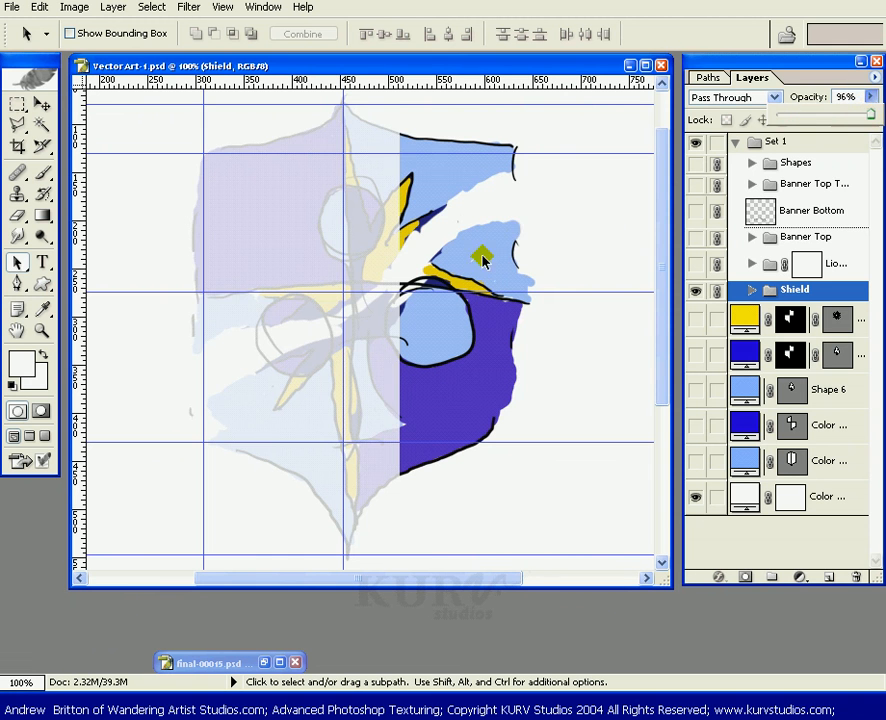
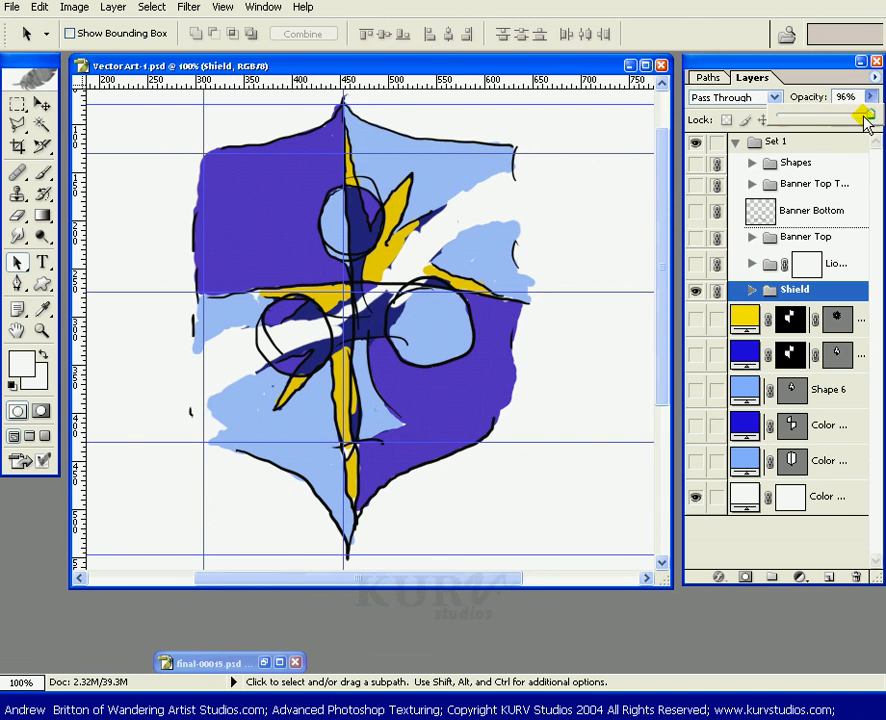
Lower the Shield group's opacity to 22% and collapse the Set 1 group.
left_click_drag(866, 113, 808, 118)
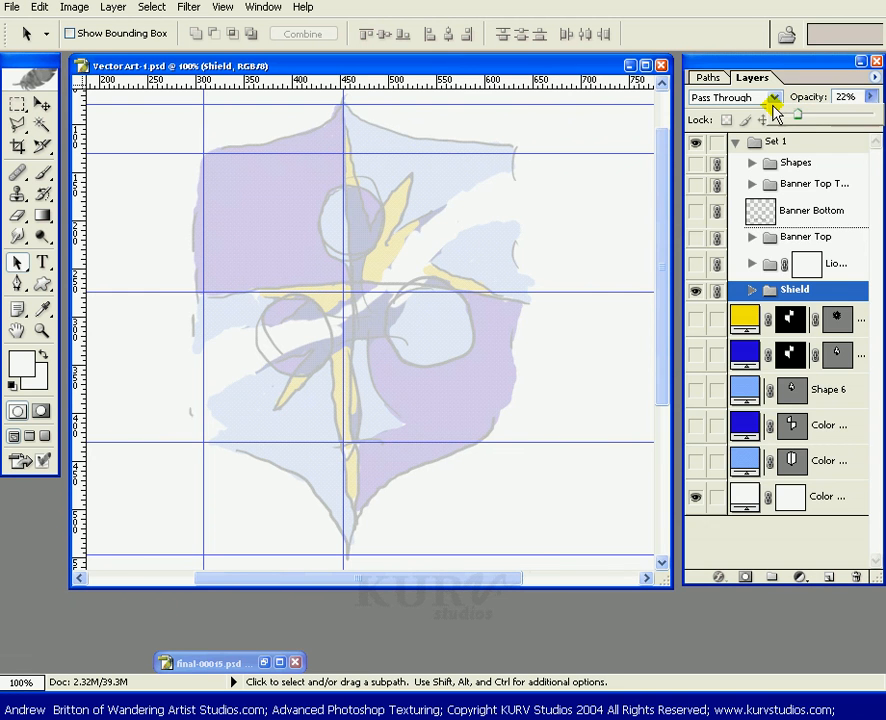
left_click(736, 142)
left_click(736, 142)
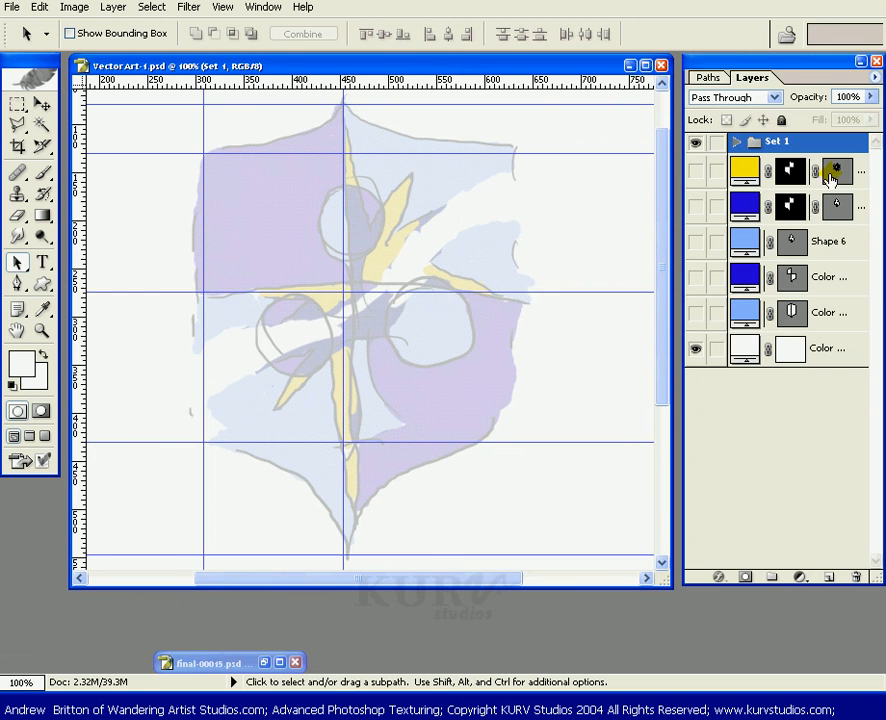
Load the sun shape's outline as a selection and intersect it with the Shield copy path.
left_click(708, 78)
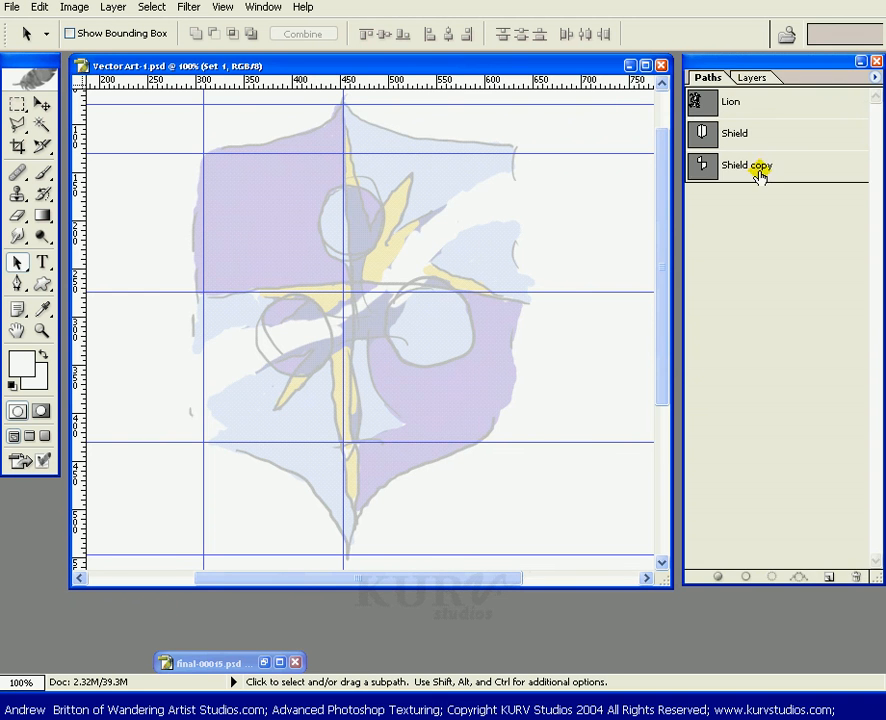
left_click(748, 80)
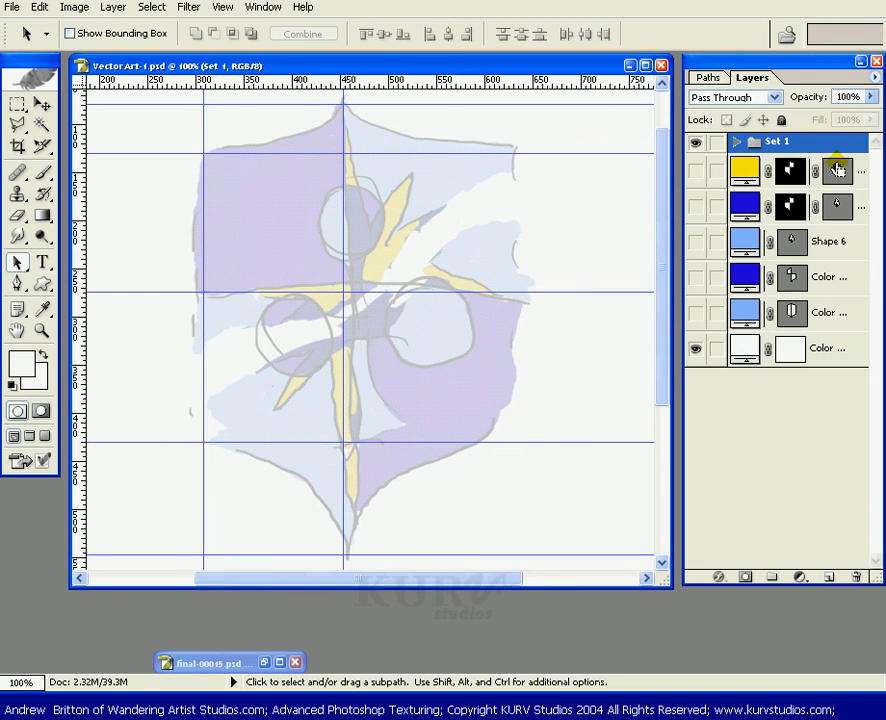
left_click(836, 170, "ctrl")
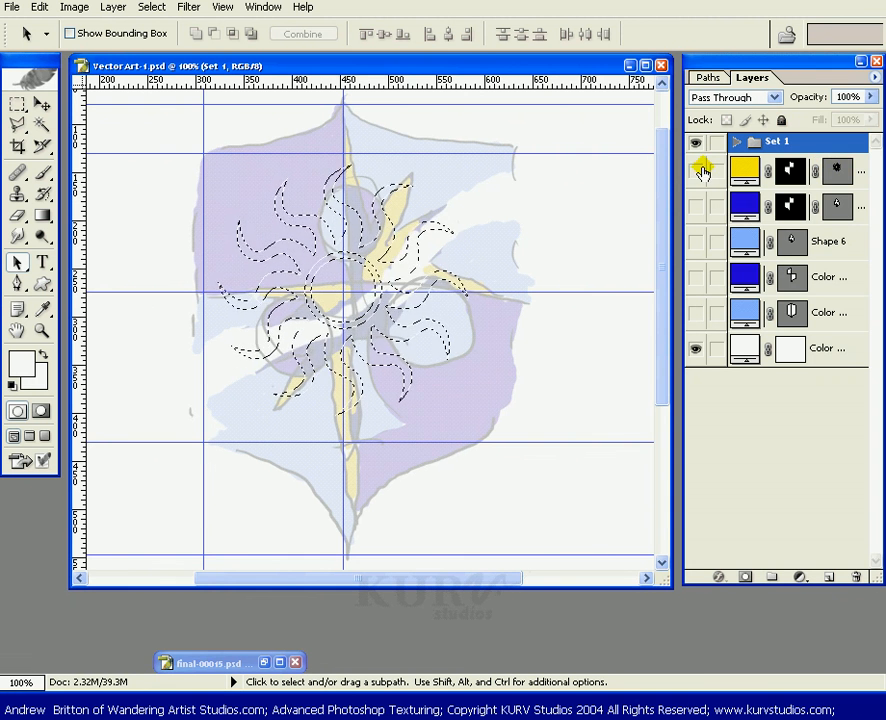
left_click(707, 78)
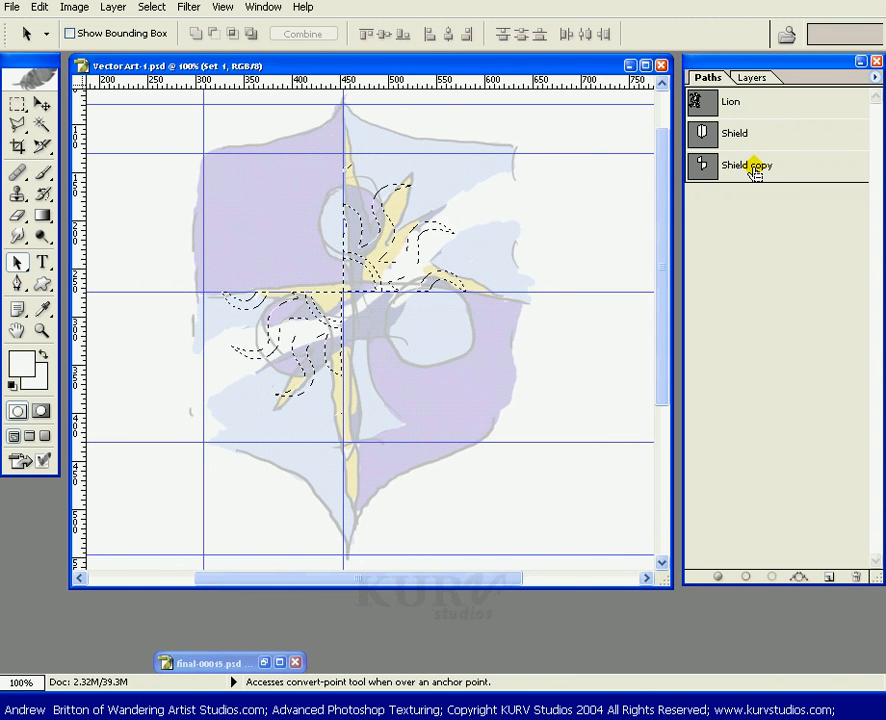
left_click(741, 77)
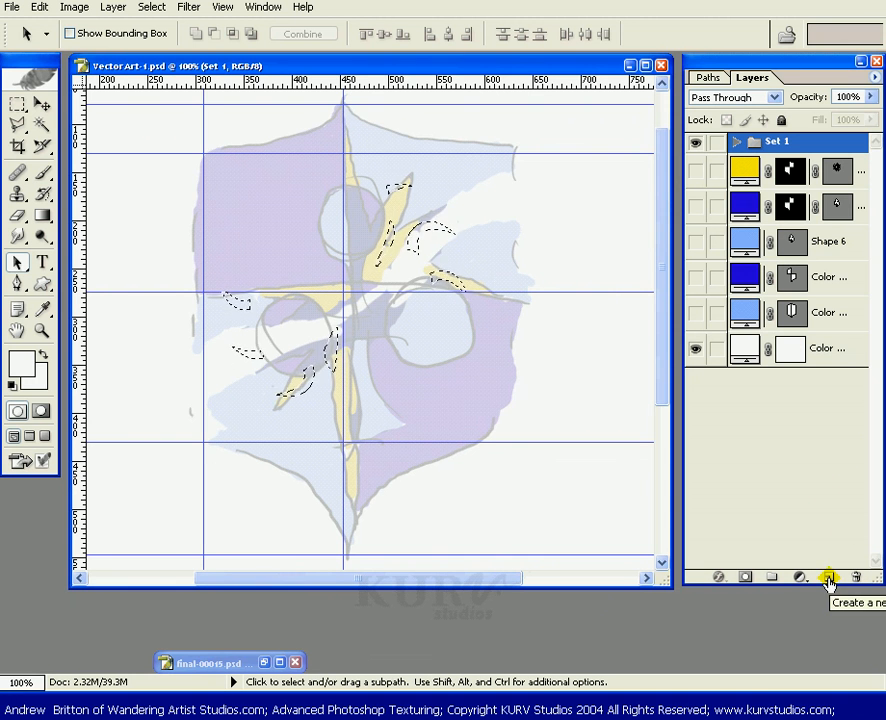
Add a Solid Color fill layer from the selection in red (H 0, S 98, B 89).
left_click(803, 578)
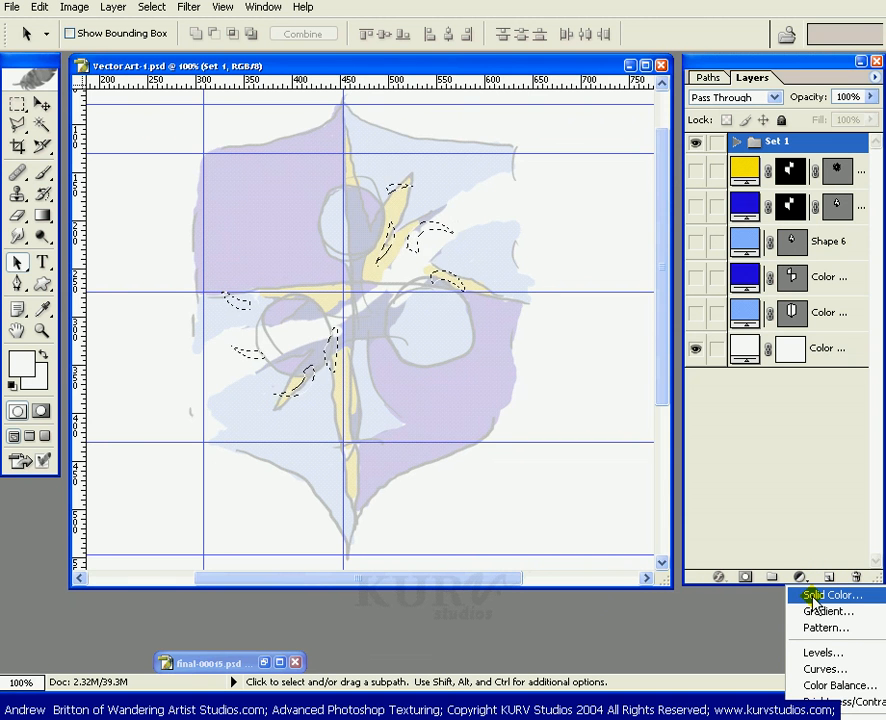
left_click(814, 598)
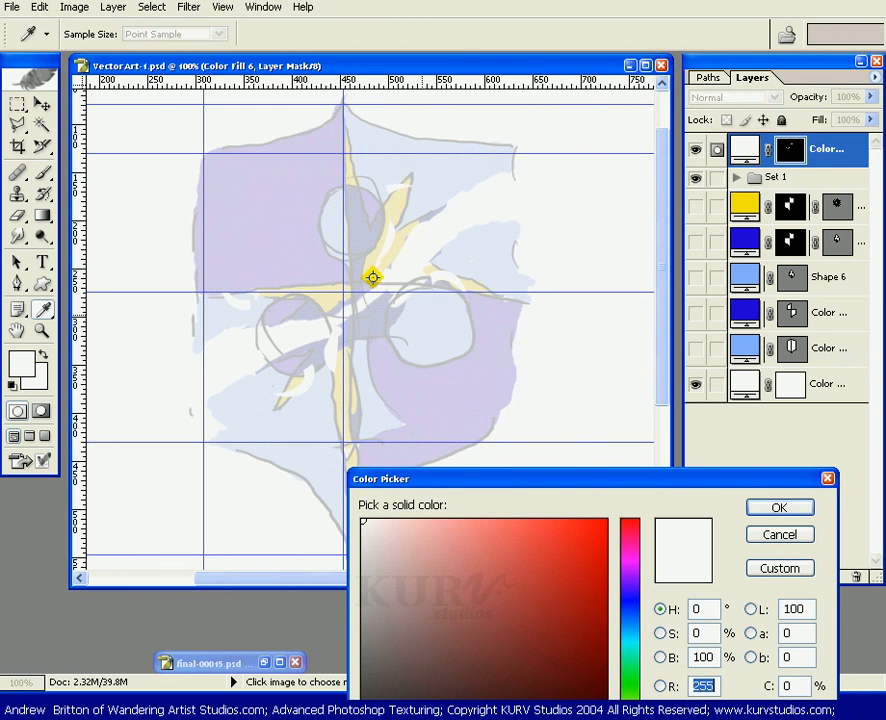
left_click(601, 547)
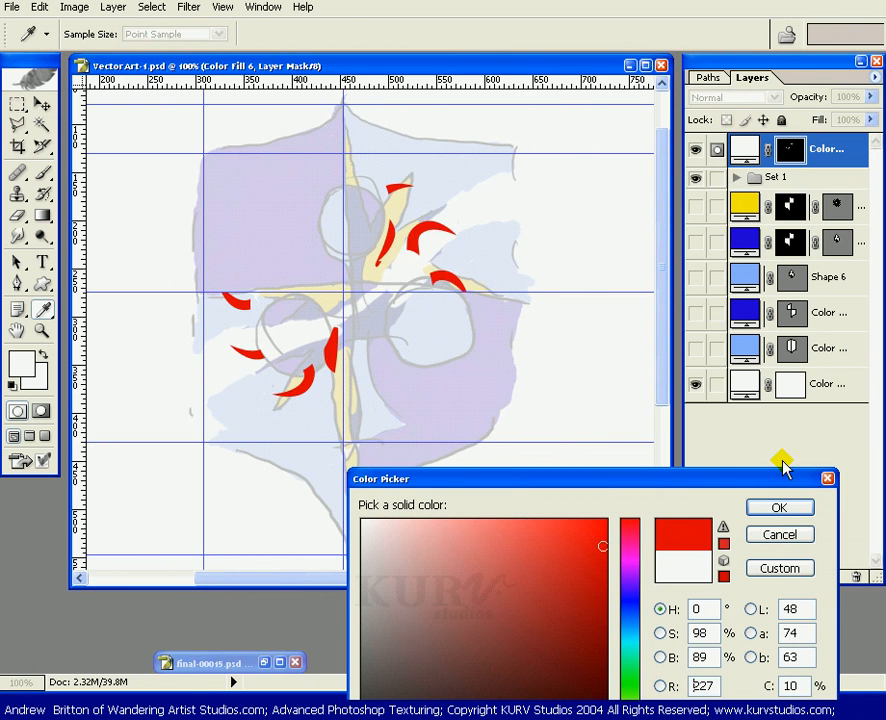
left_click(779, 507)
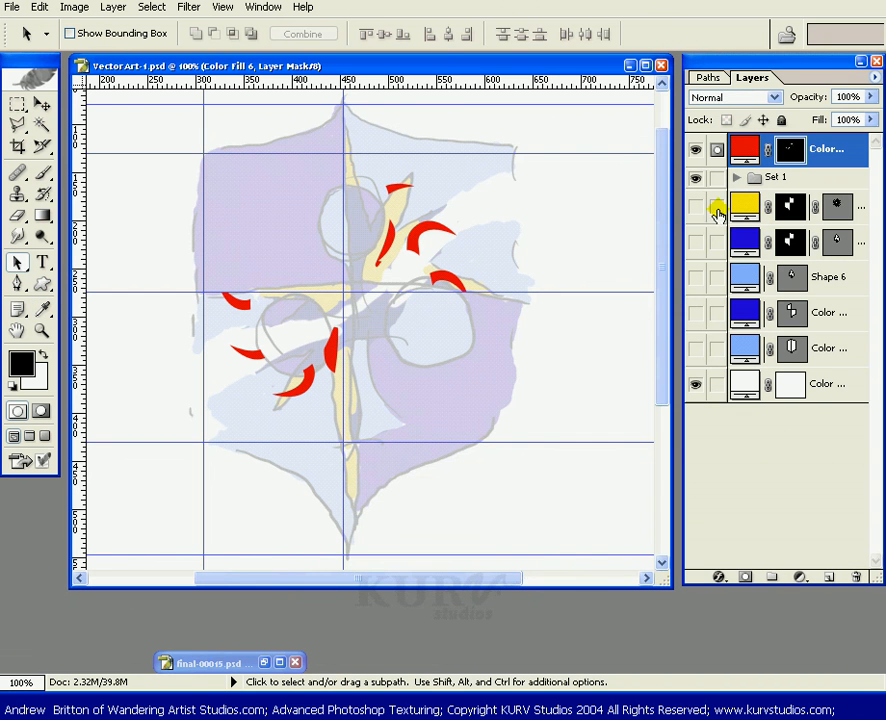
Show the yellow sun layer, hide Set 1, and recolour the new fill layer with yellow sampled from the sun (H 56, S 100, B 98).
left_click(697, 206)
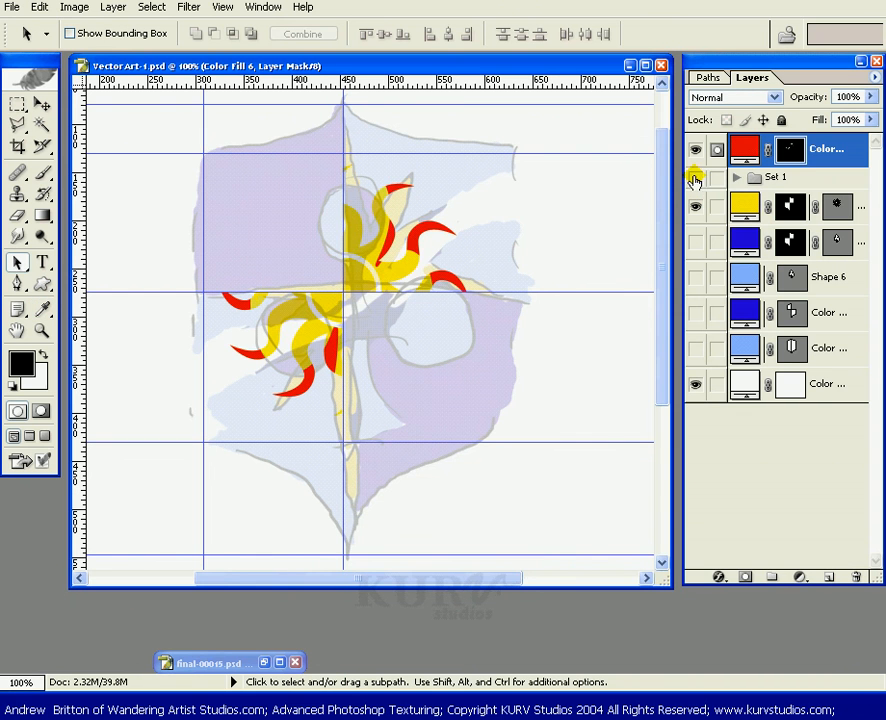
left_click(697, 177)
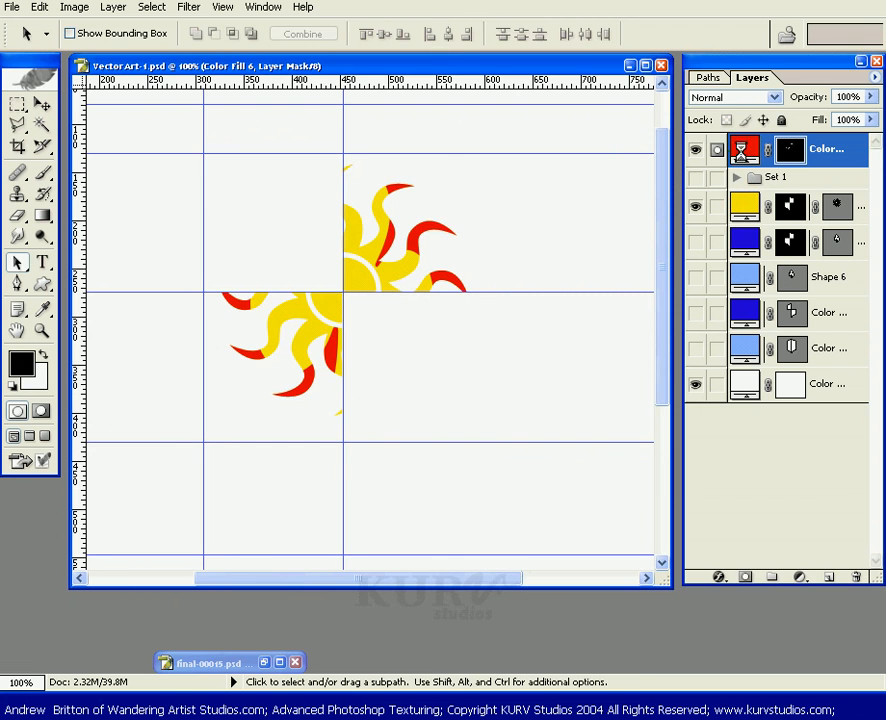
left_click(370, 261)
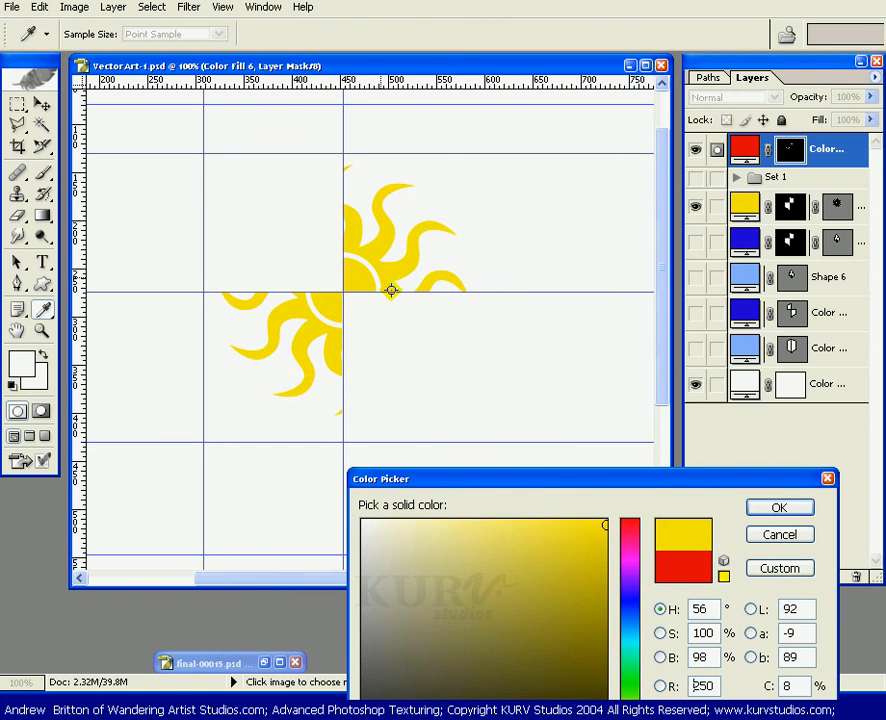
left_click(775, 510)
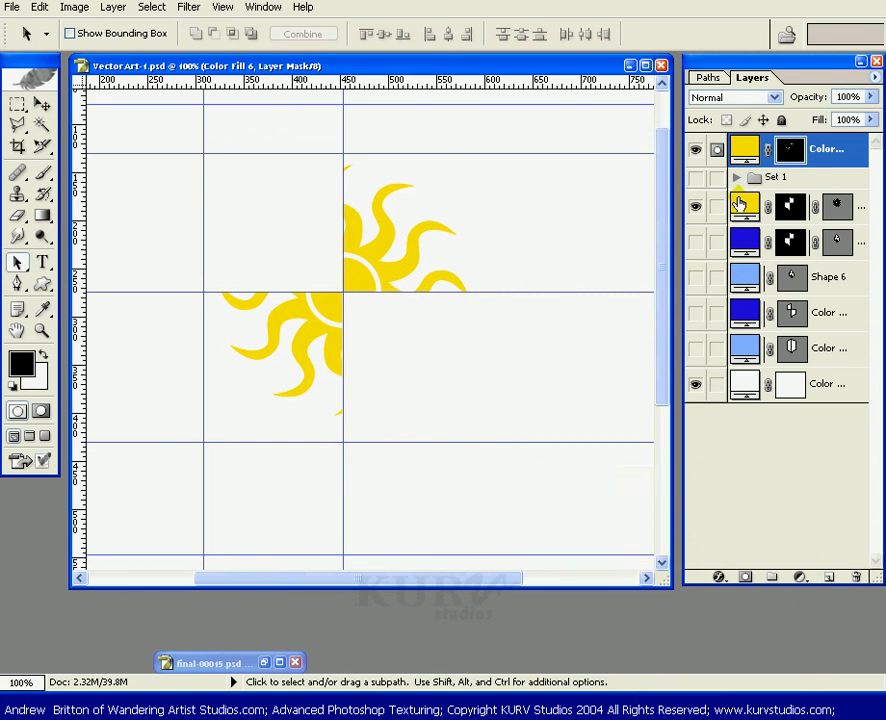
Change the sun shape layer's fill colour to dark navy blue (H 240, S 100, B 51).
double_click(740, 205)
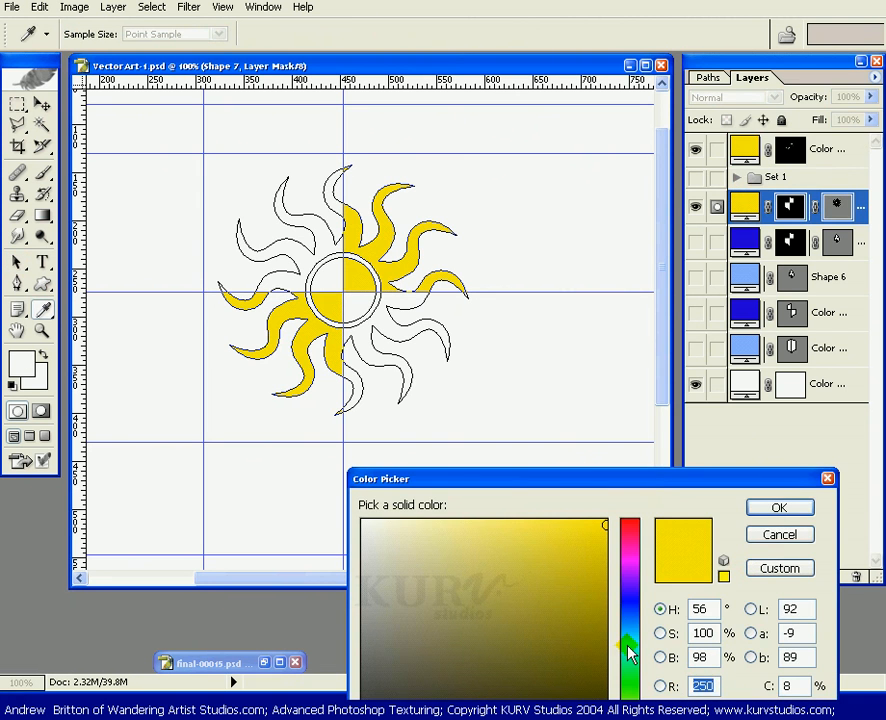
left_click(633, 600)
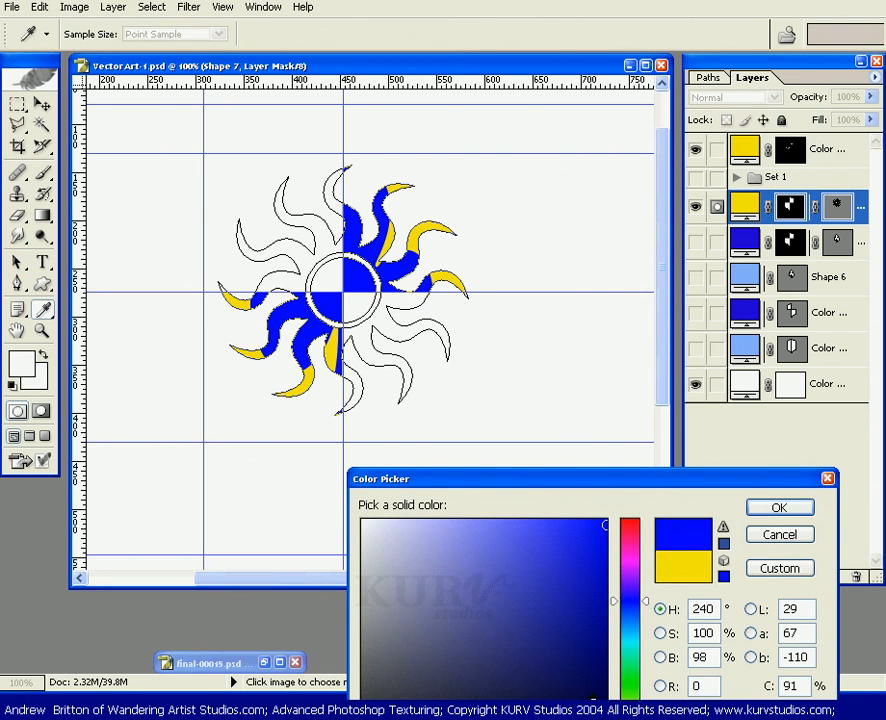
left_click(600, 689)
left_click(598, 674)
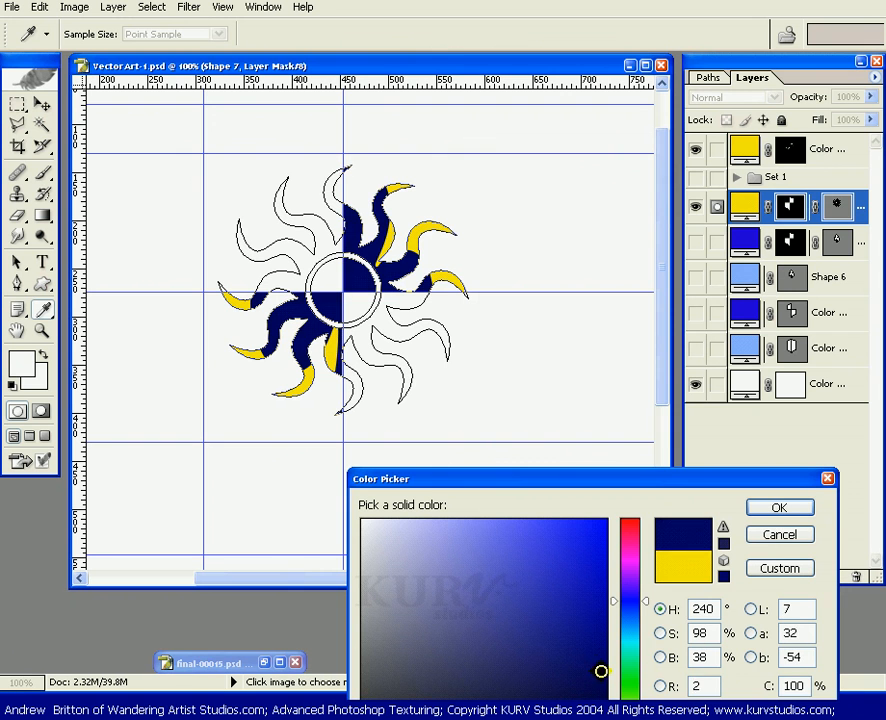
left_click_drag(594, 659, 607, 638)
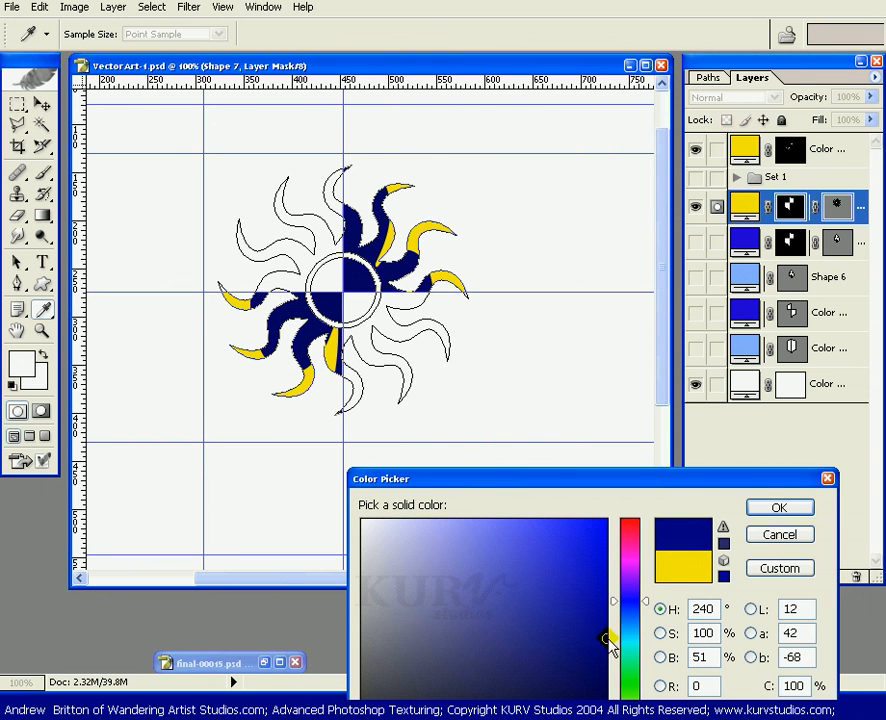
left_click(774, 509)
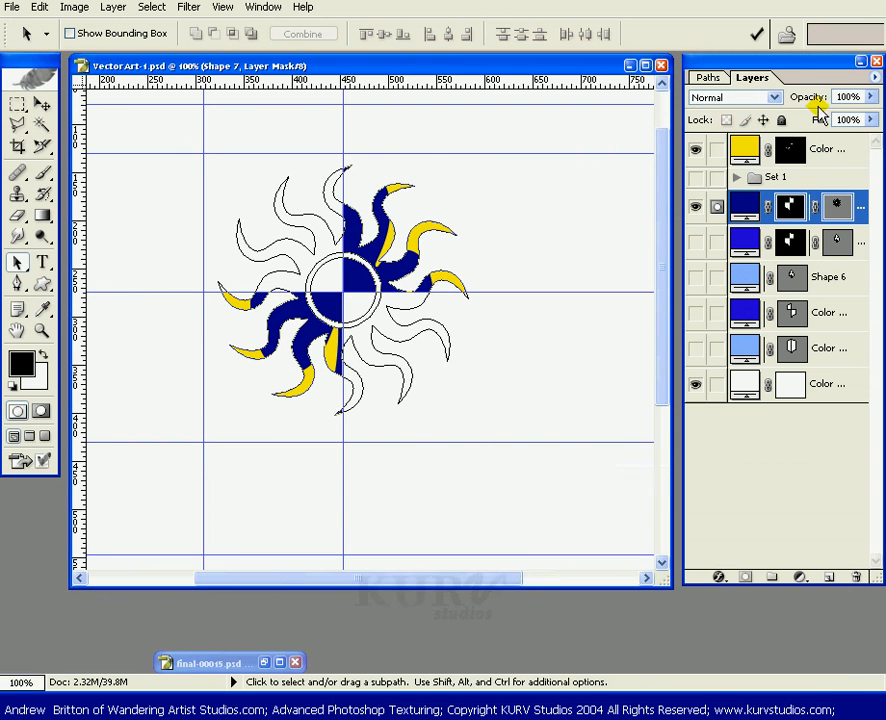
Move the yellow fill layer below the Set 1 group and turn on all the colour and shape layers.
left_click_drag(840, 143, 852, 190)
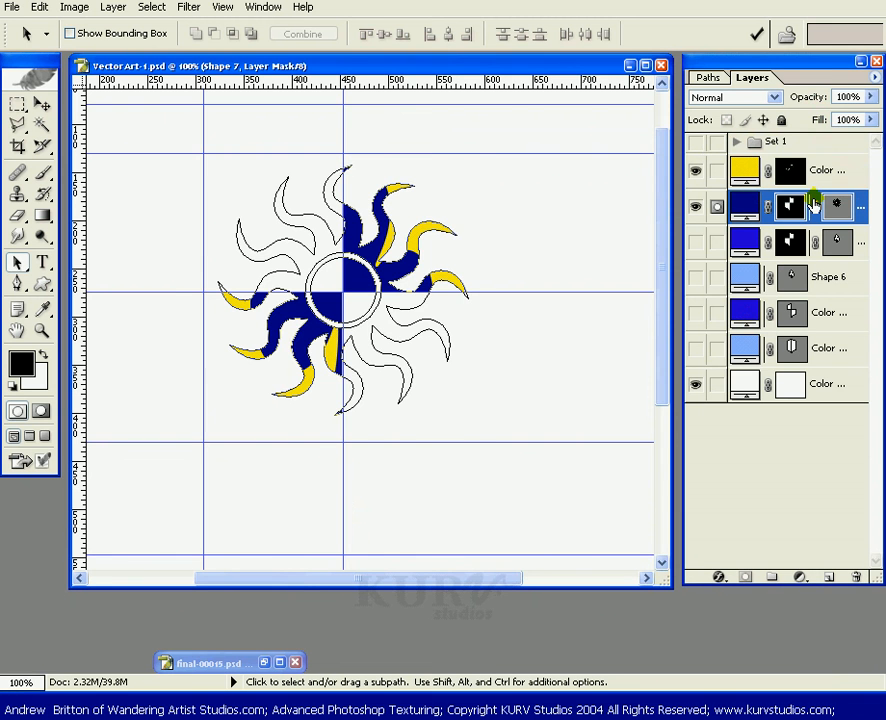
left_click_drag(694, 245, 696, 348)
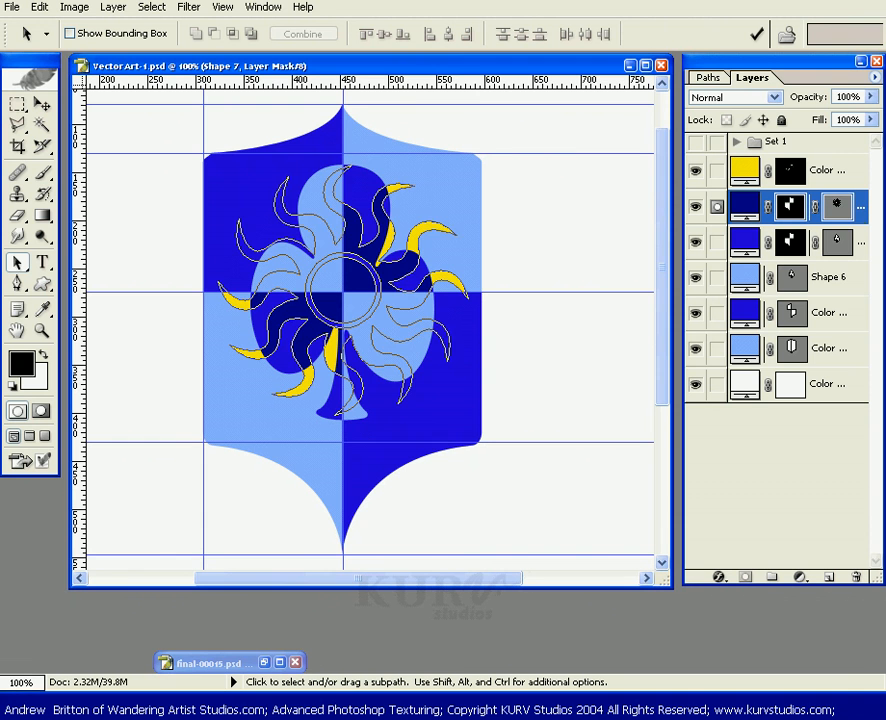
left_click(838, 210)
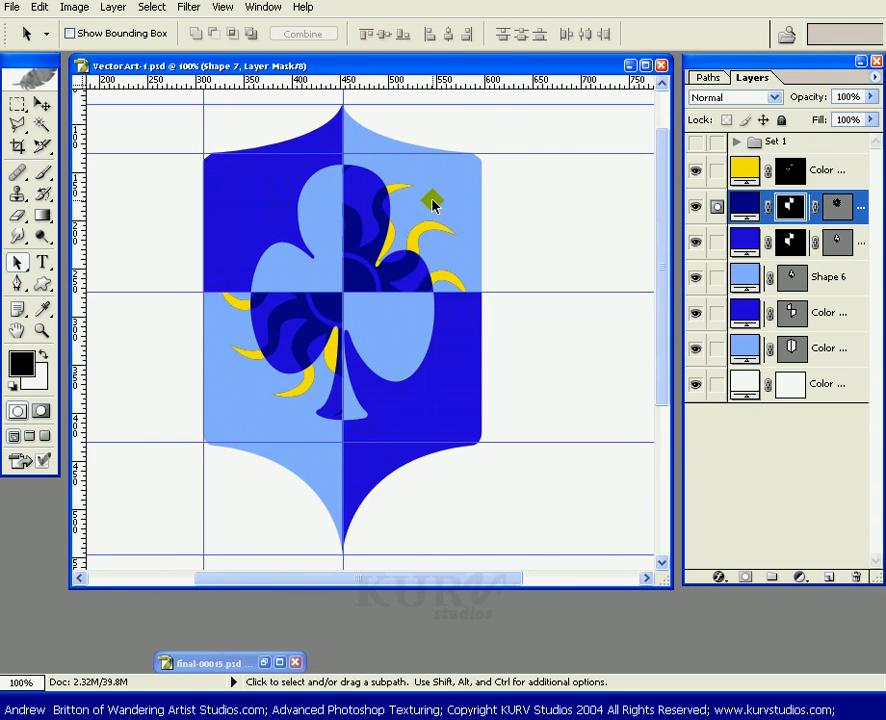
Fit the image on screen and hide the guides.
key("ctrl+0")
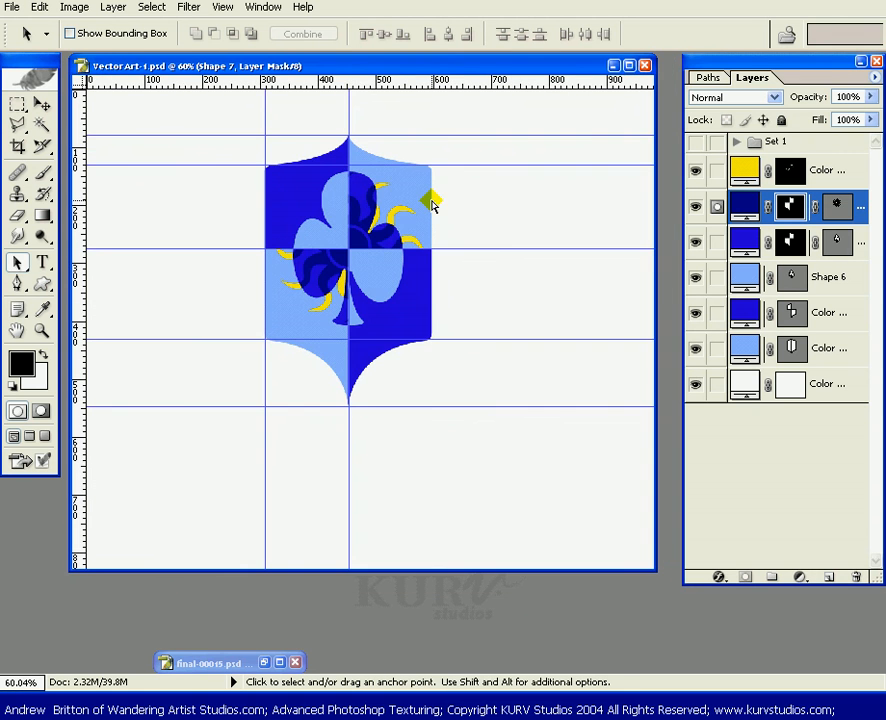
key("ctrl+semicolon")
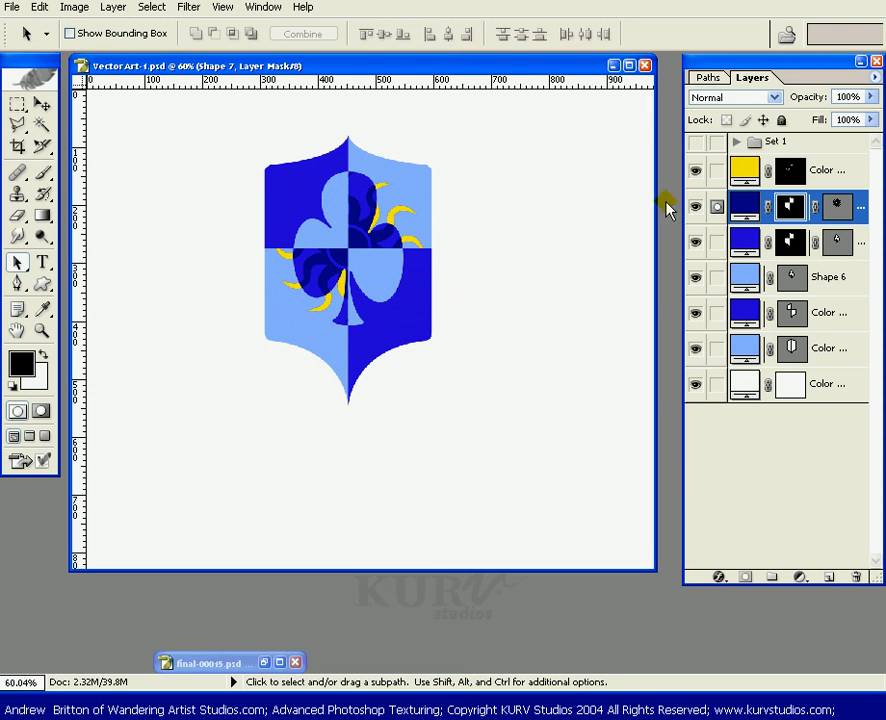
Show the Set 1 group and restore its Shield group's opacity to 100%.
left_click(705, 143)
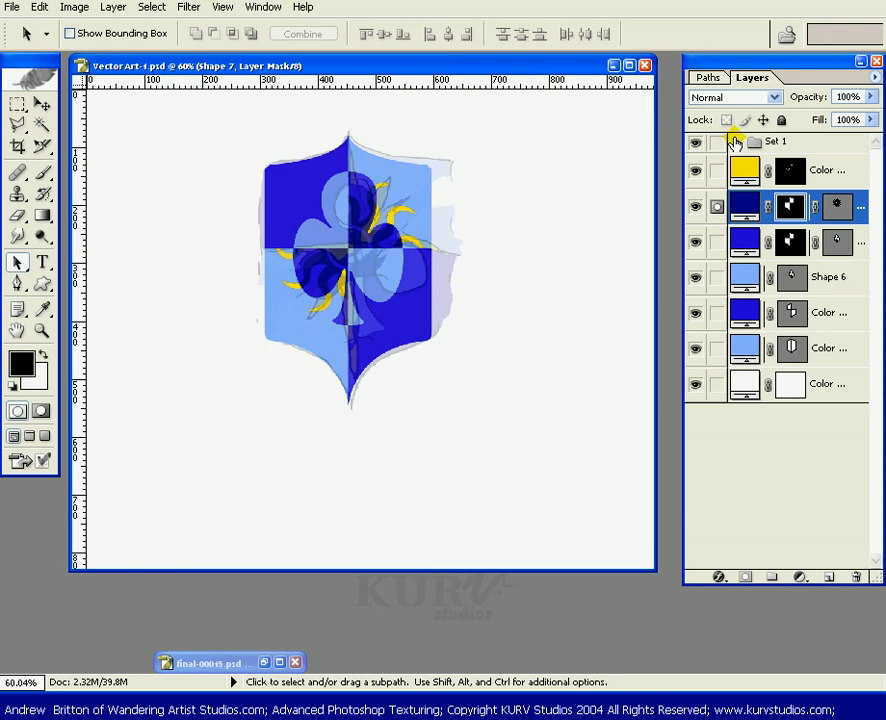
left_click(736, 142)
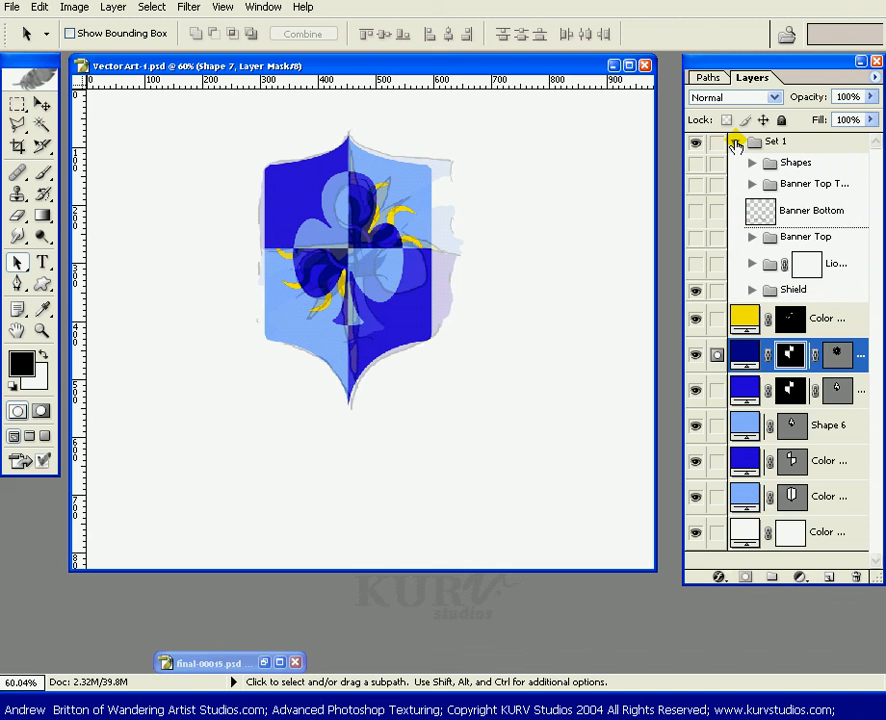
left_click(850, 289)
left_click(871, 96)
left_click_drag(871, 96, 876, 113)
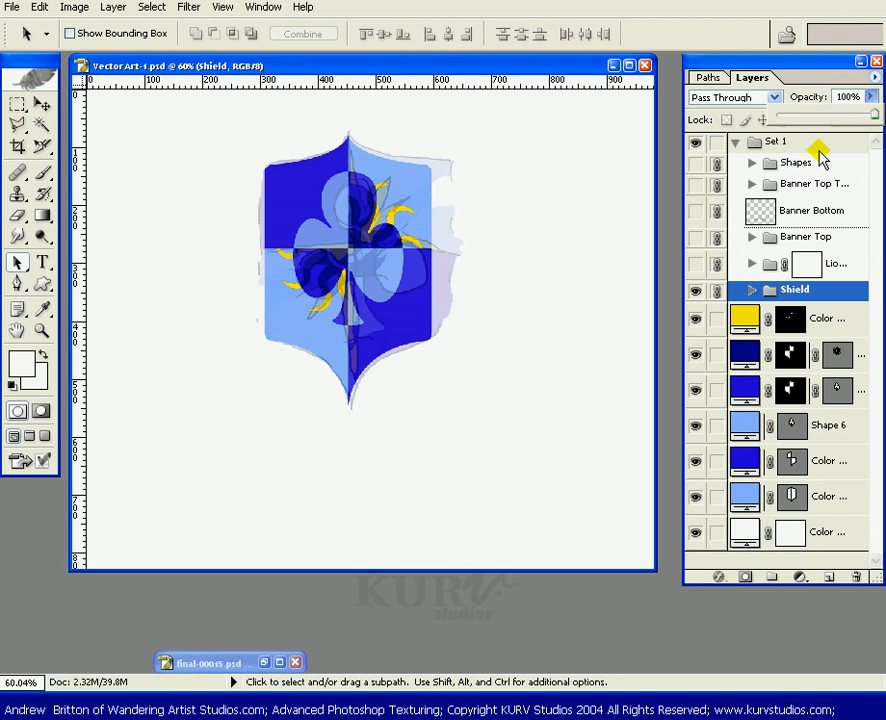
left_click(772, 90)
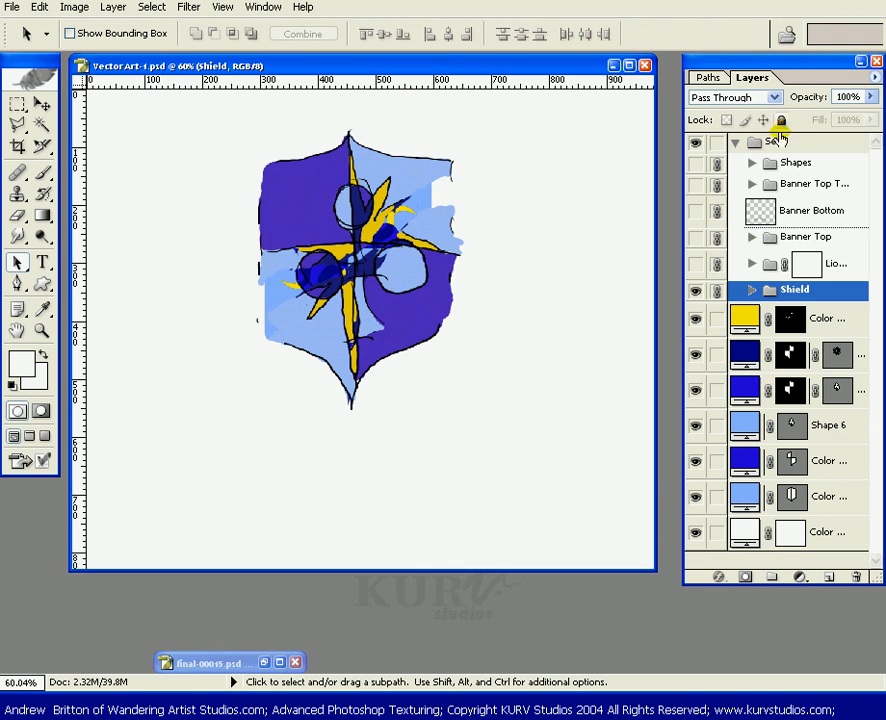
Turn on the Banner Top and Banner Bottom layers inside Set 1, previewing the banner text and lion groups, and collapse Set 1.
left_click(695, 237)
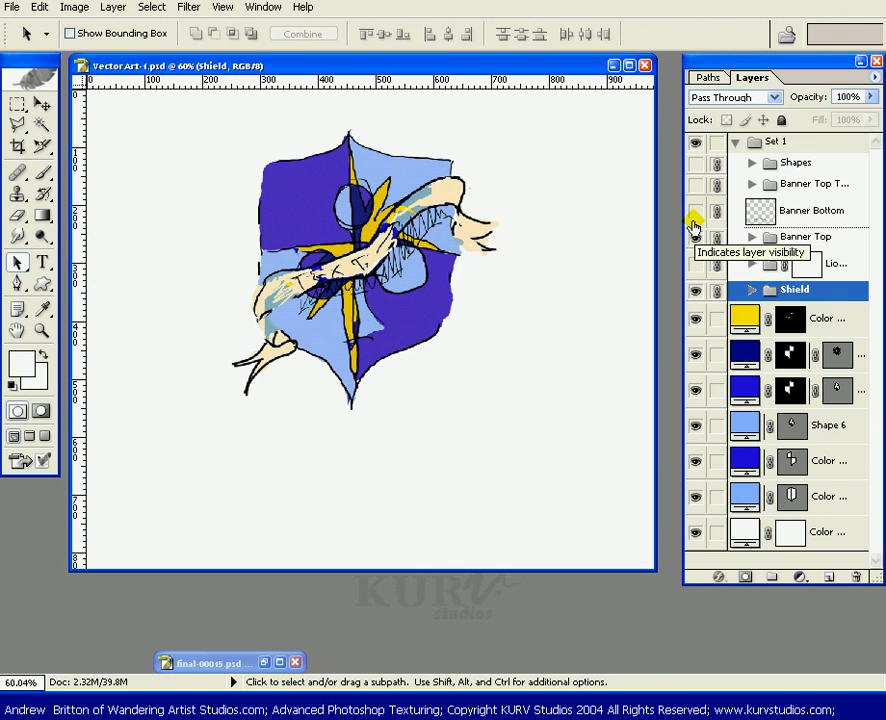
left_click(695, 212)
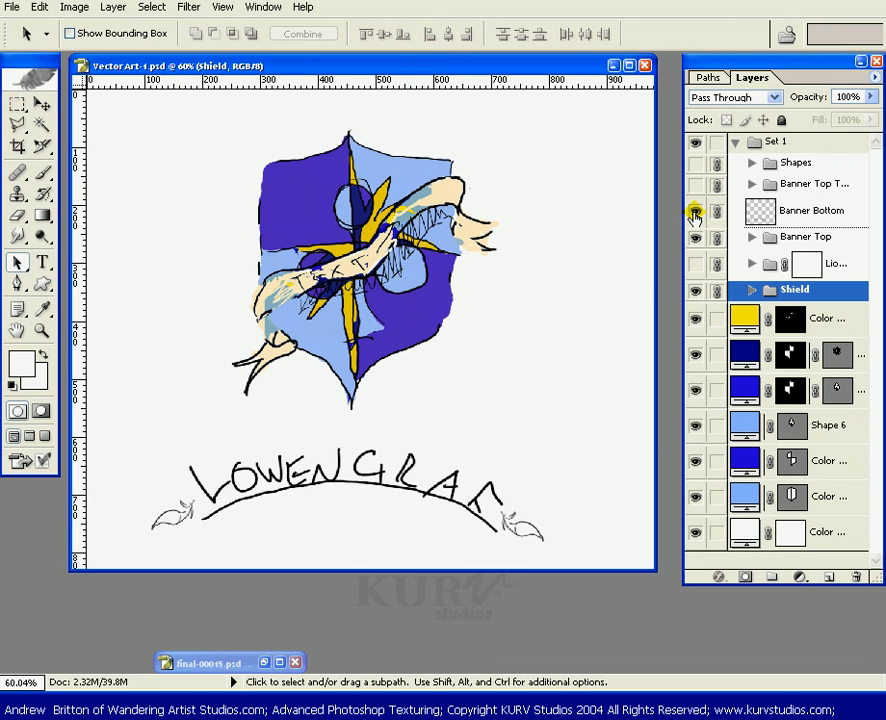
left_click(696, 186)
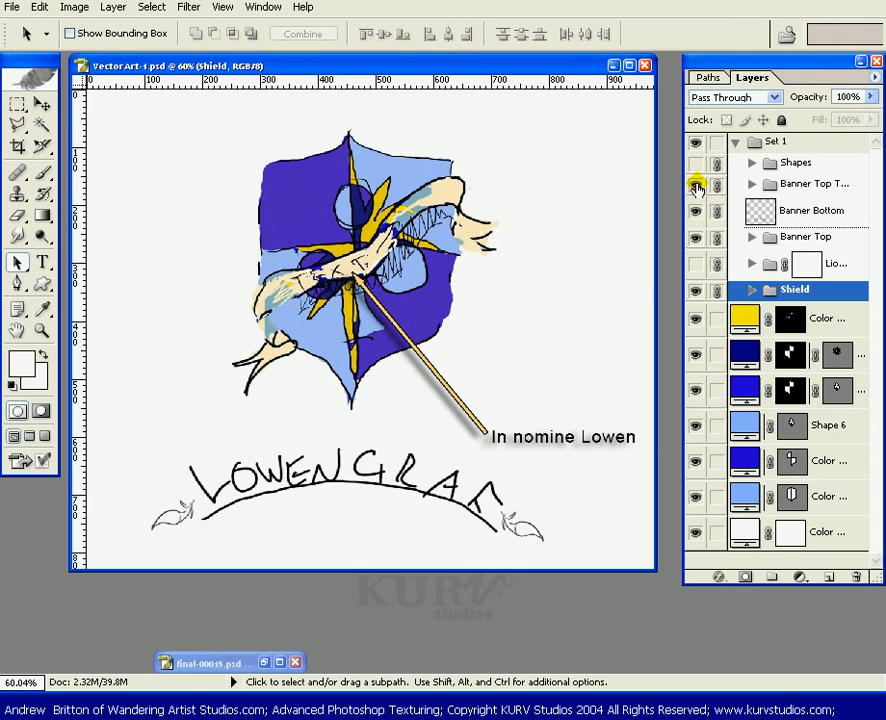
left_click(696, 186)
left_click(693, 264)
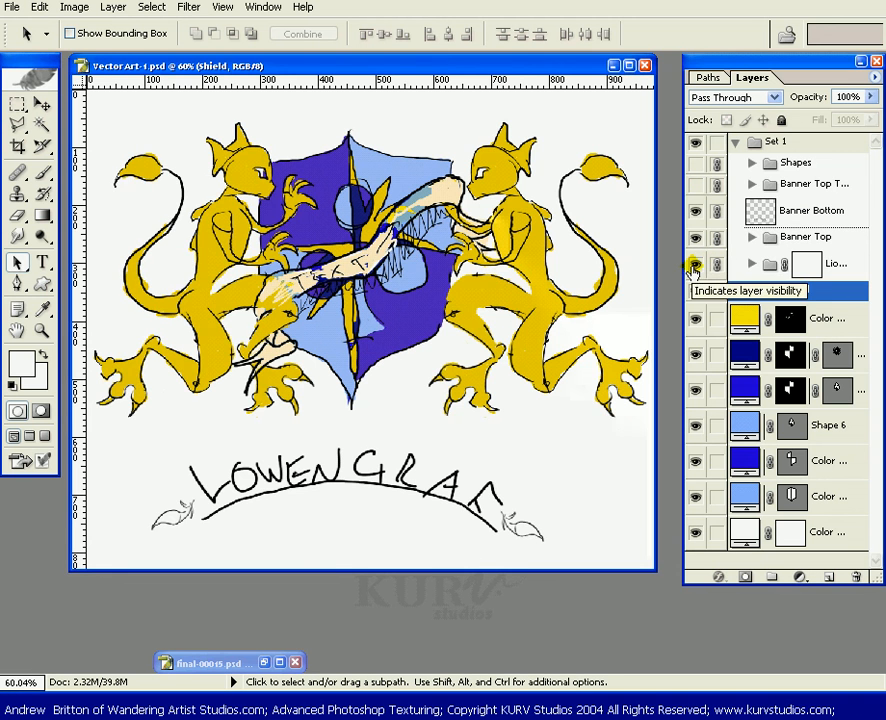
left_click(693, 264)
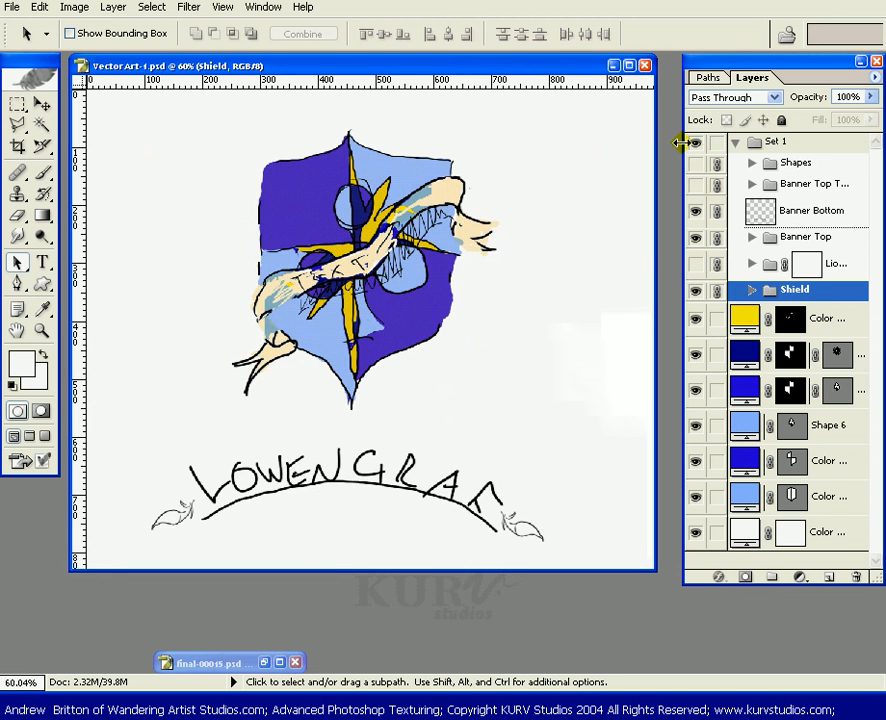
left_click(735, 142)
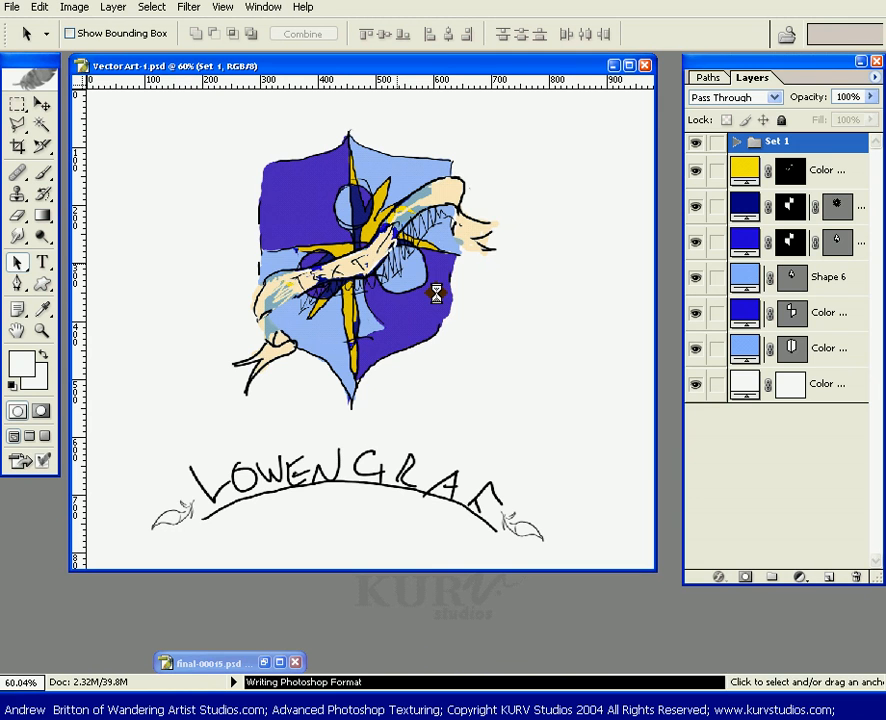
Hide the Set 1 group and add a black Stroke layer style to the yellow fill layer.
key("alt")
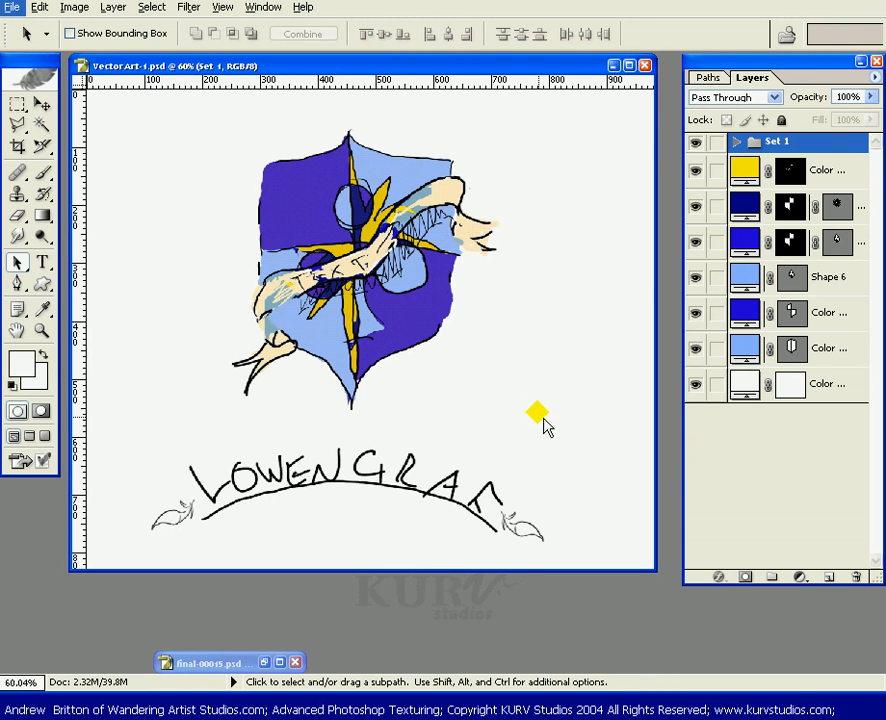
left_click(695, 145)
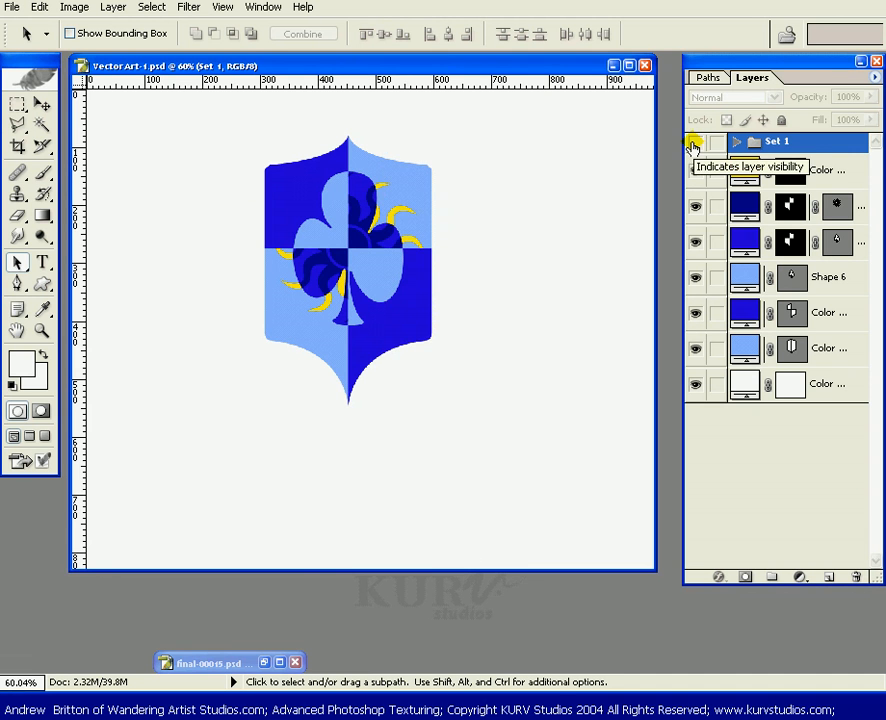
left_click(818, 176)
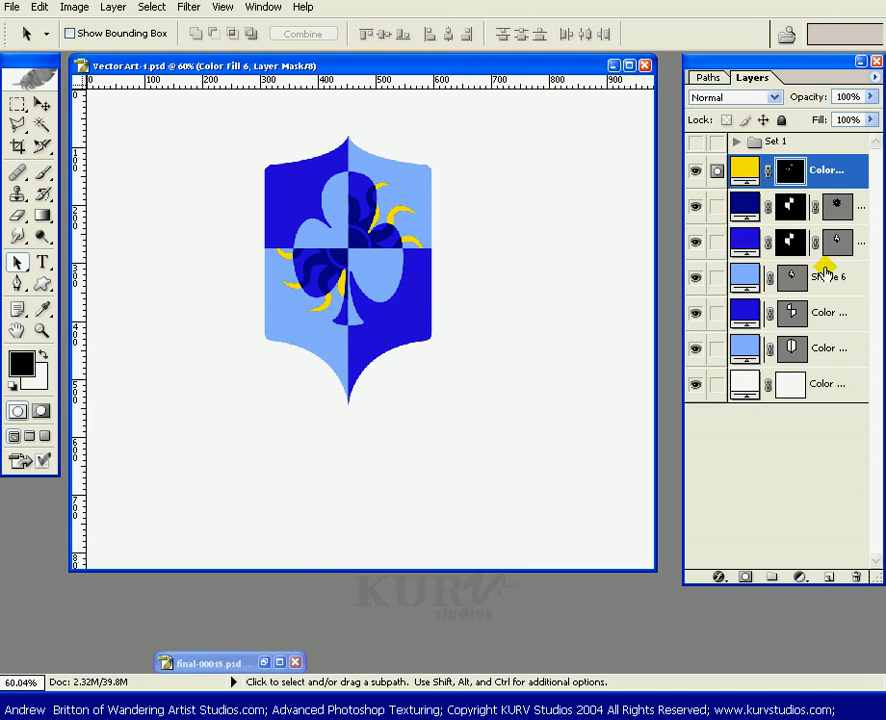
left_click(718, 579)
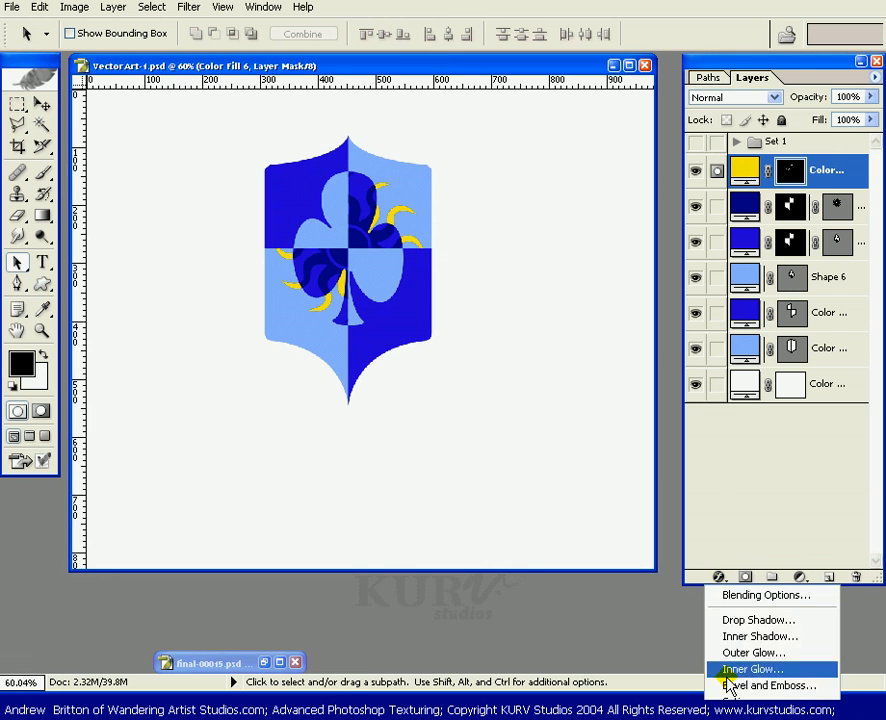
left_click(730, 668)
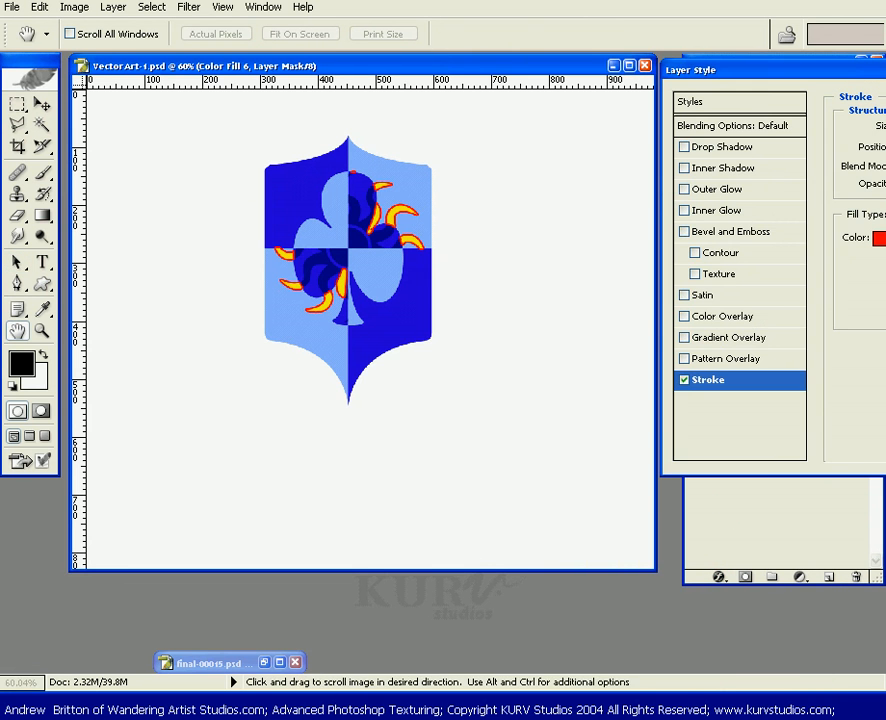
left_click(879, 239)
left_click_drag(542, 625, 460, 719)
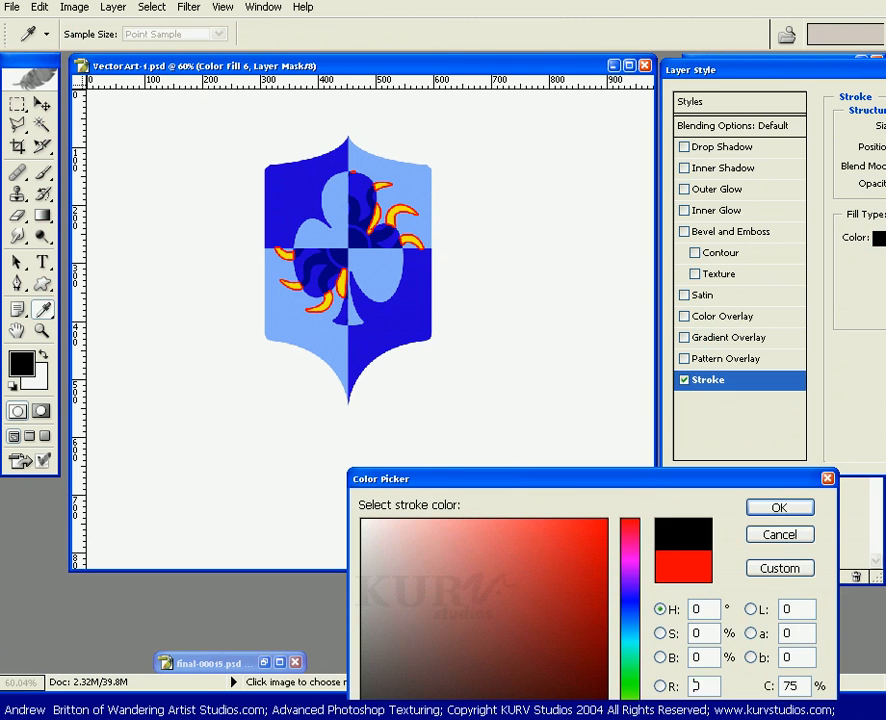
left_click(785, 507)
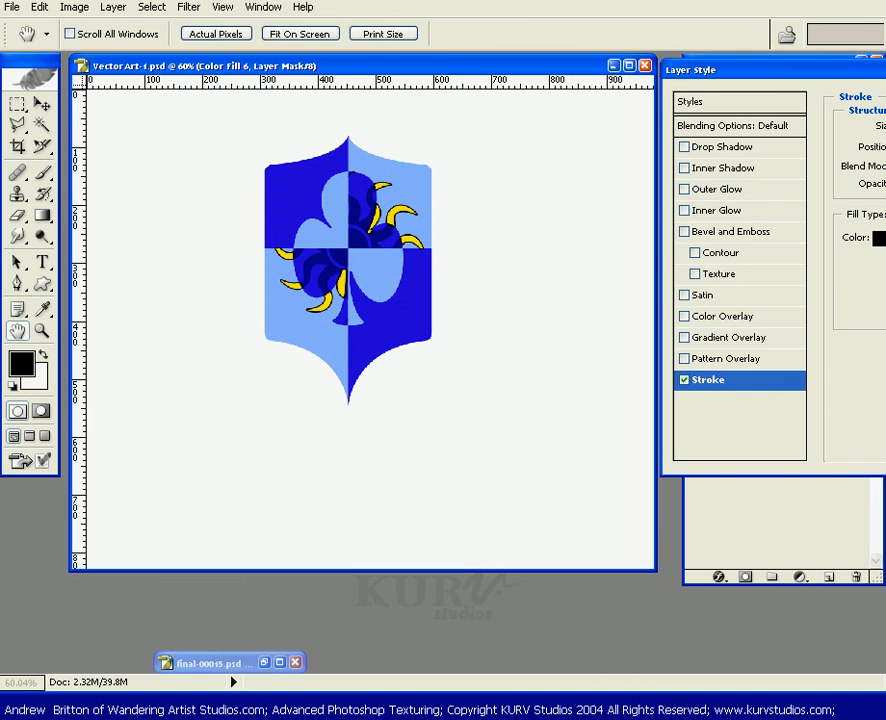
key("Return")
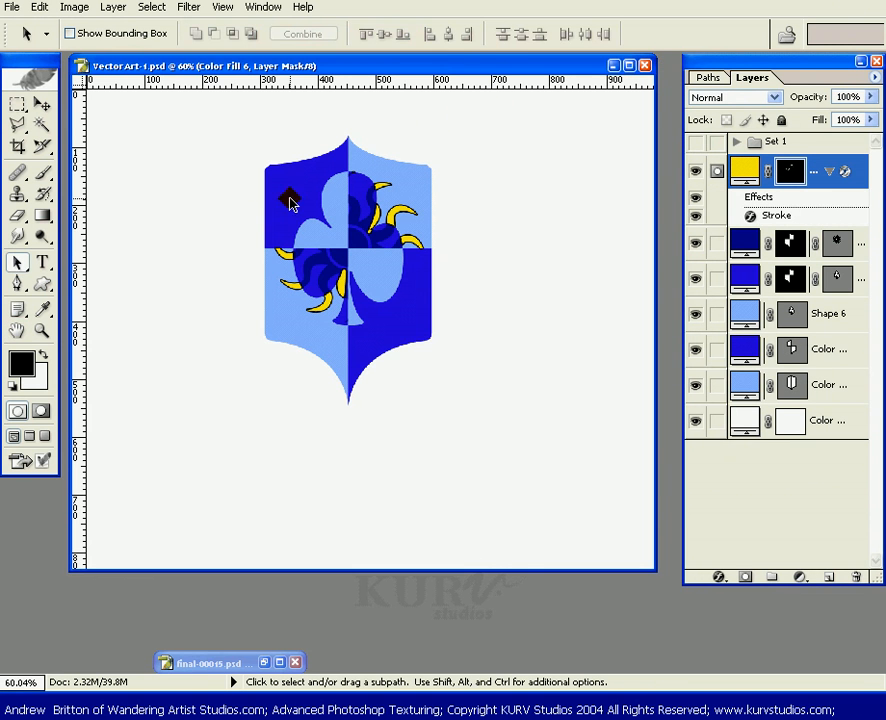
Copy the yellow fill layer's style, link the shield colour and shape layers, and paste the style to all linked layers.
key("z")
left_click_drag(214, 124, 502, 446)
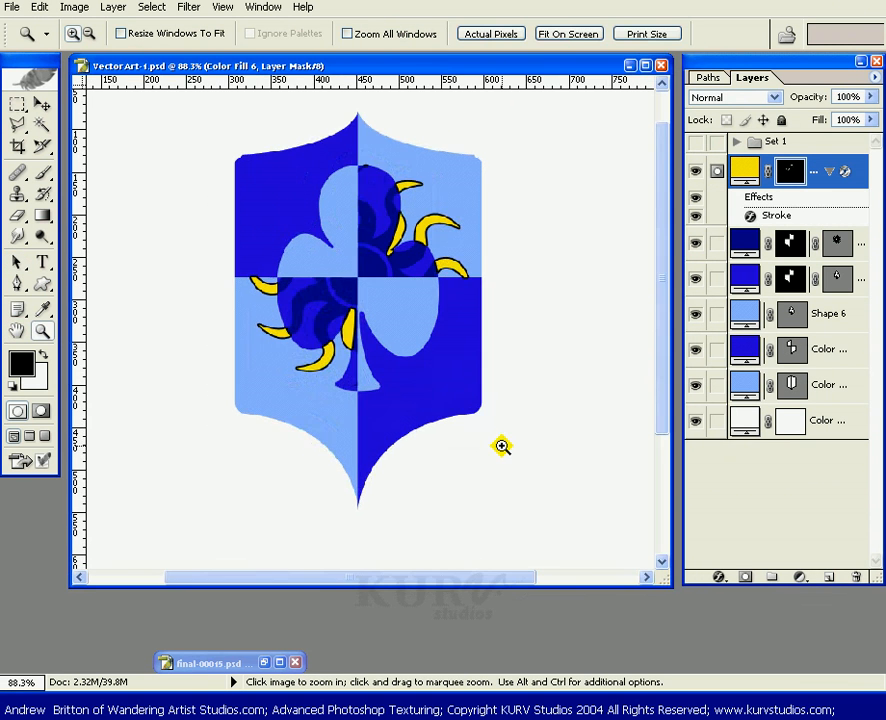
left_click(366, 285)
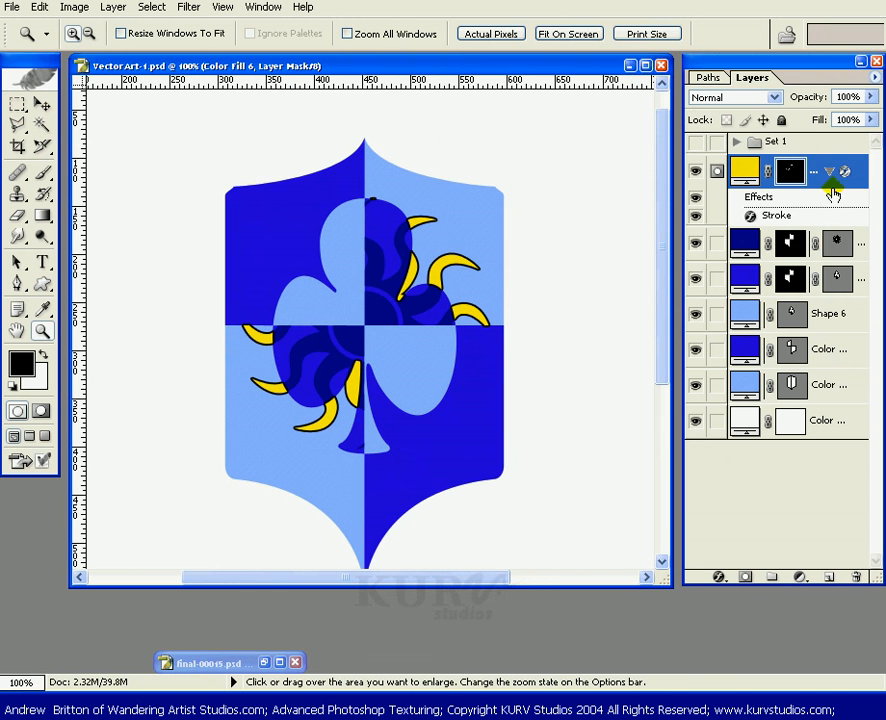
right_click(815, 215)
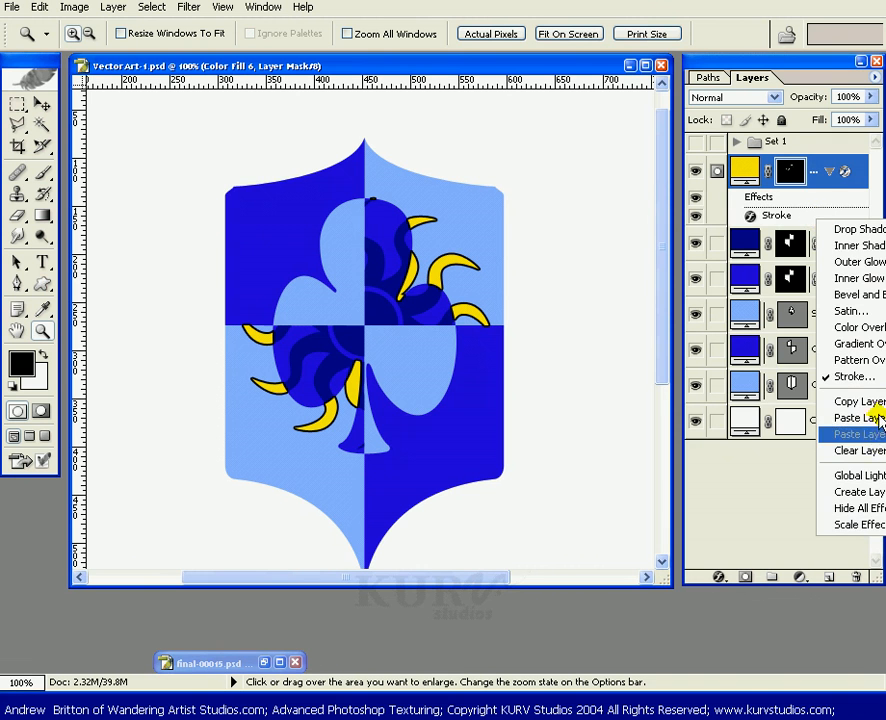
right_click(759, 203)
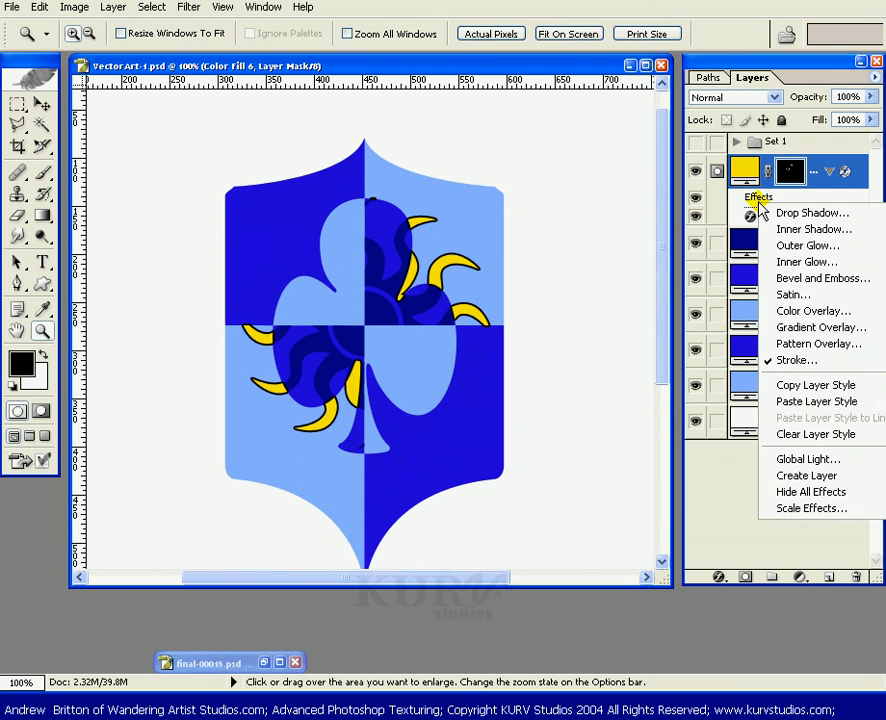
left_click(815, 387)
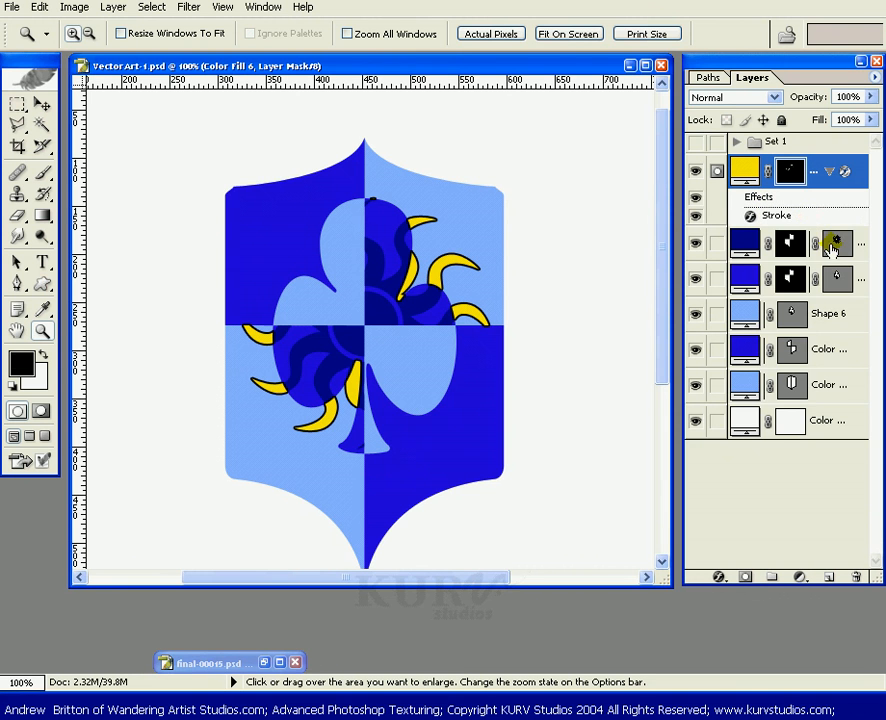
right_click(748, 242)
left_click(748, 242)
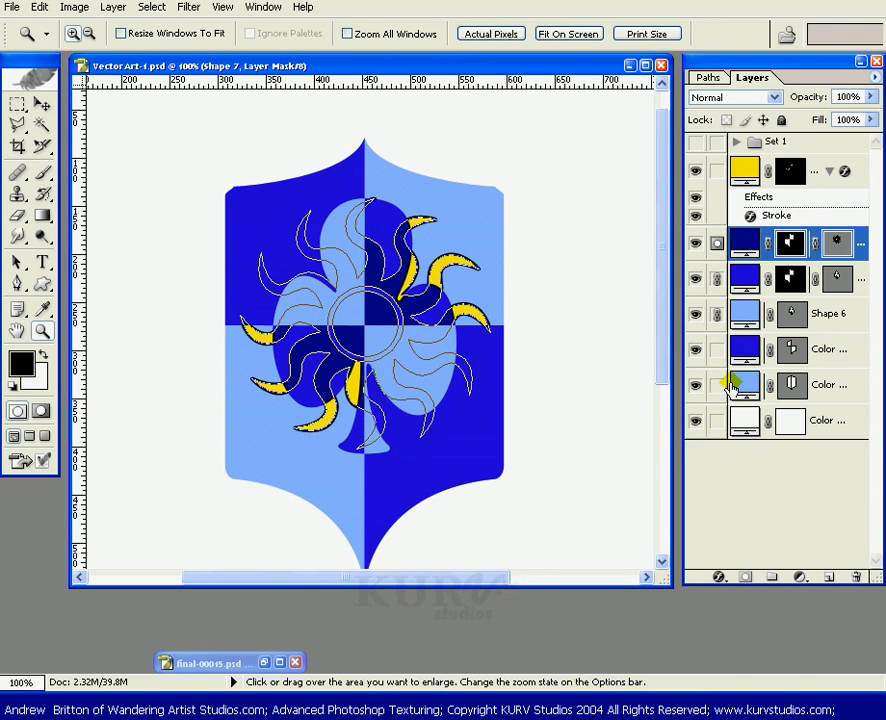
right_click(750, 245)
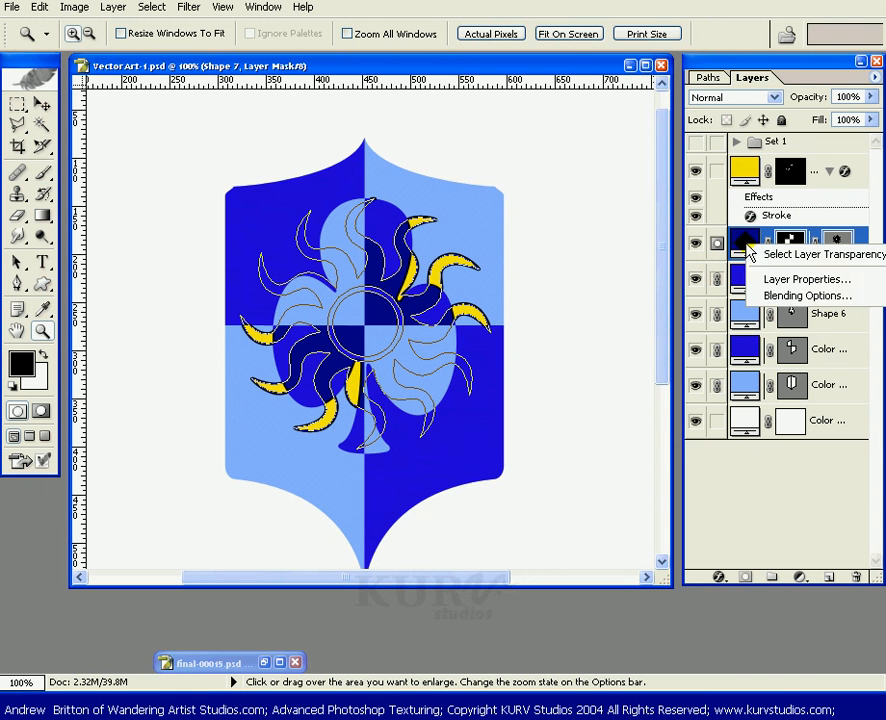
left_click(828, 312)
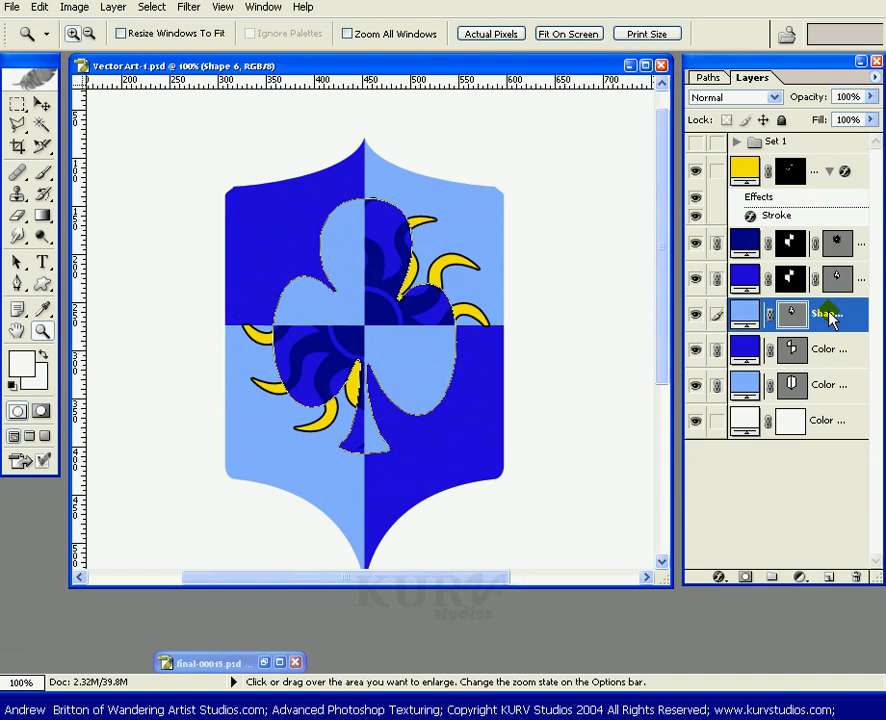
right_click(840, 314)
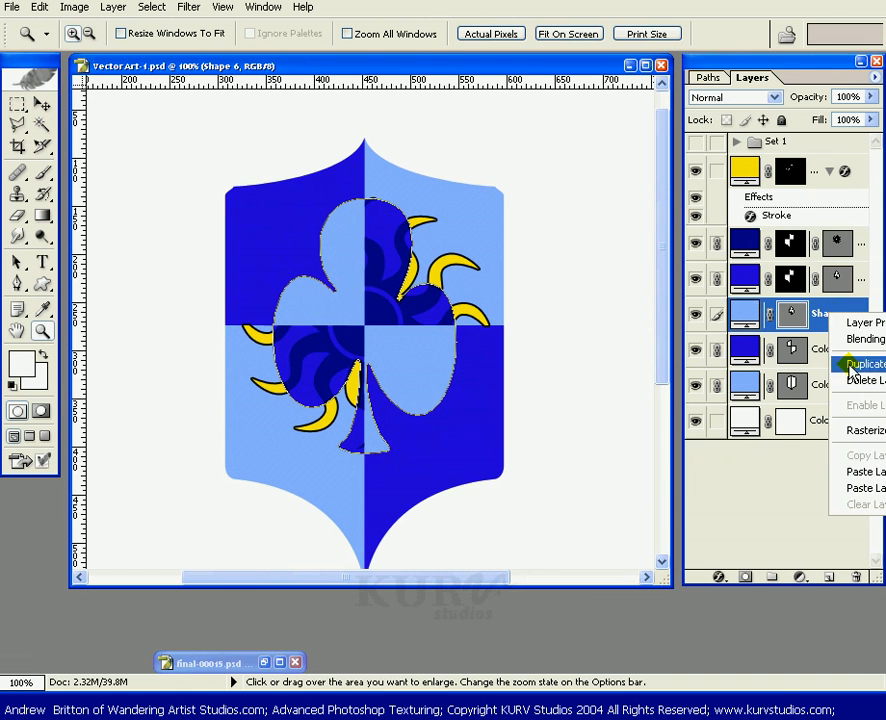
left_click(866, 489)
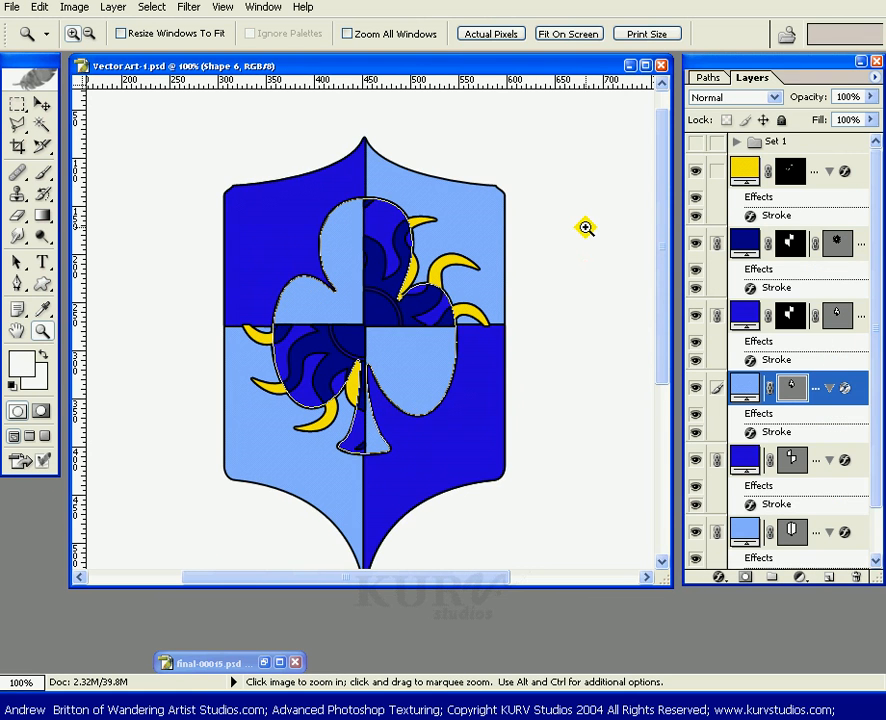
key("ctrl+d")
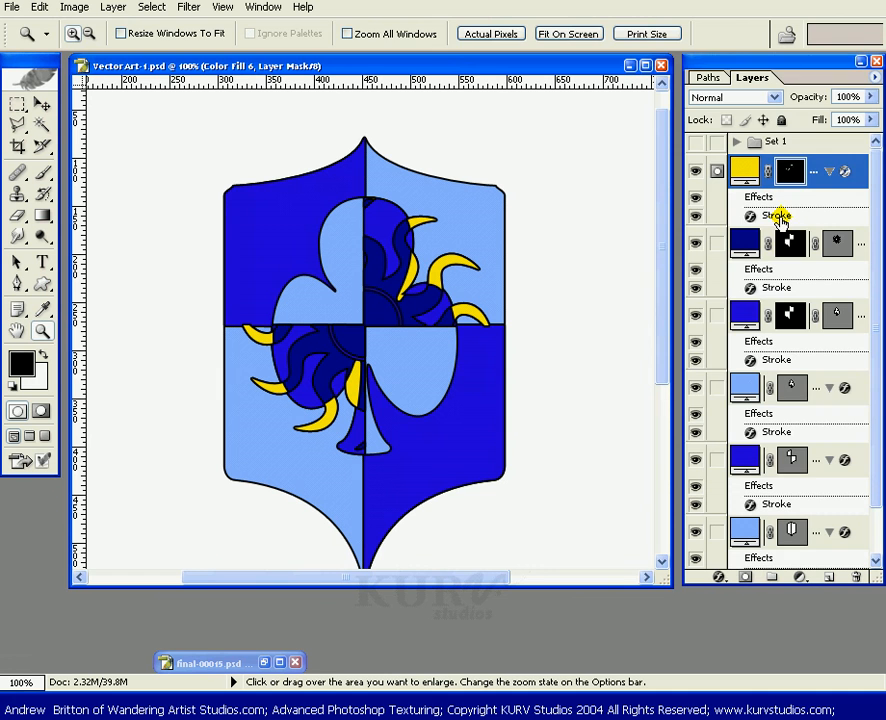
Edit the yellow fill layer's style: turn off Inner Glow and set the stroke size to 1 px.
double_click(778, 218)
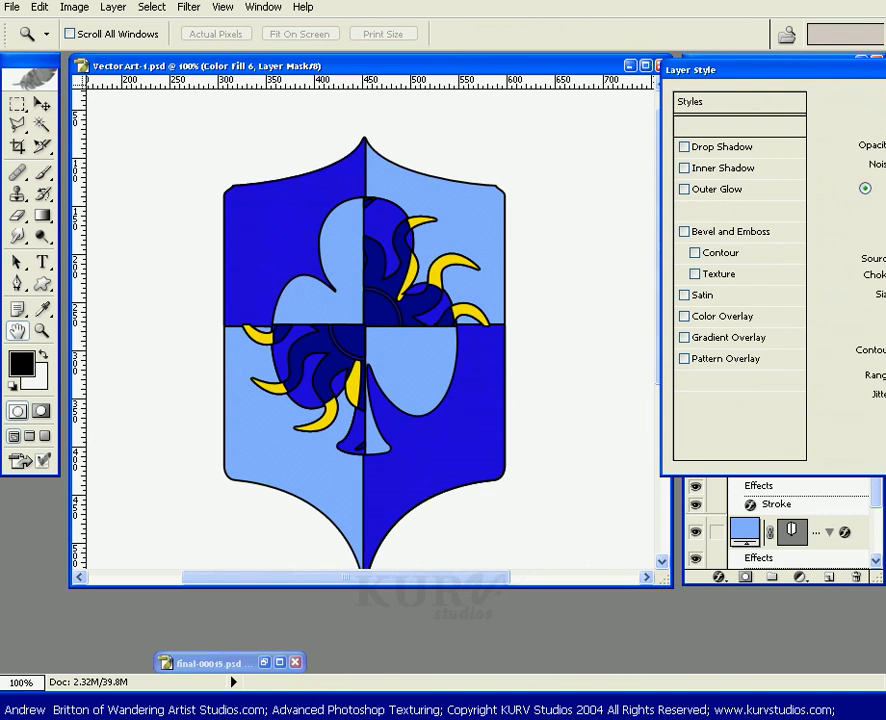
left_click_drag(820, 70, 537, 307)
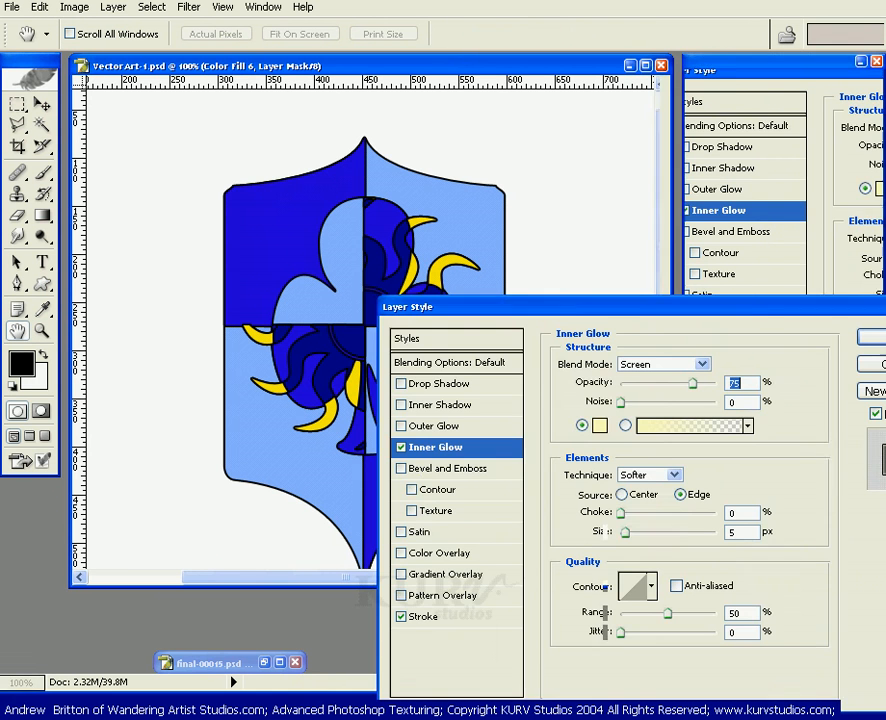
left_click(402, 448)
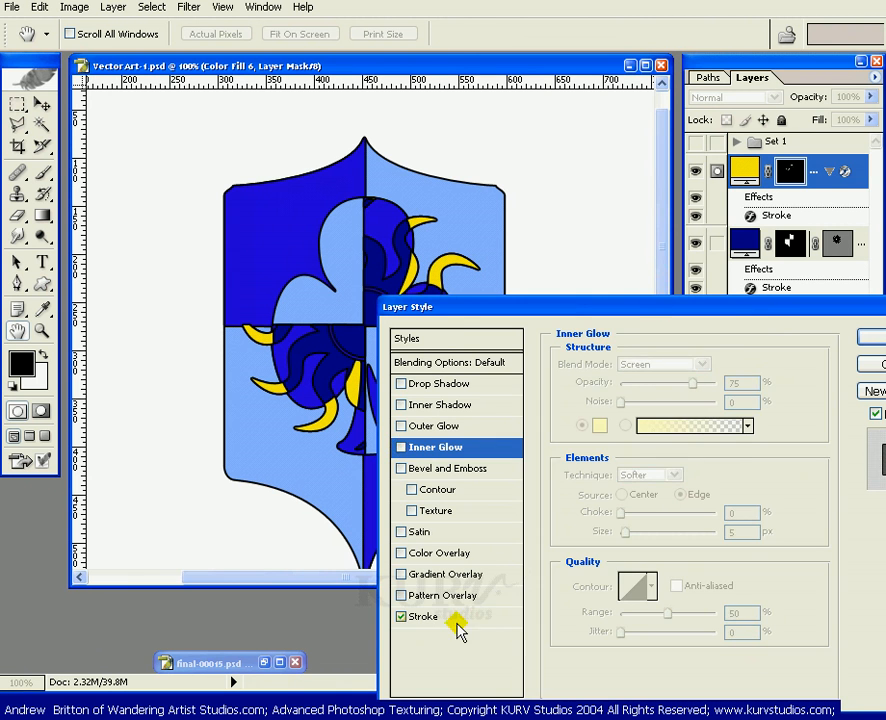
left_click(423, 617)
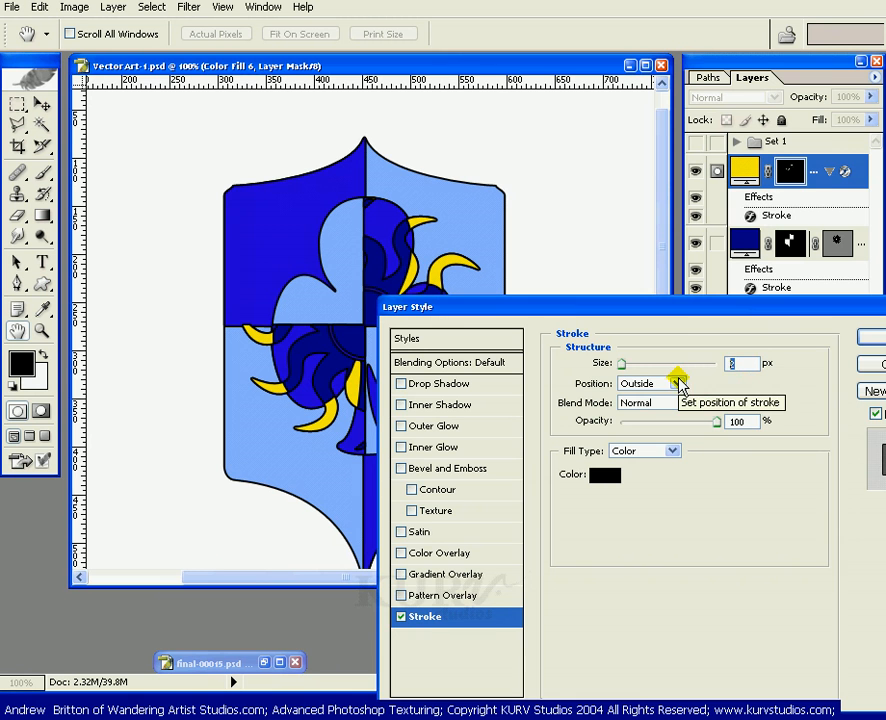
type("1")
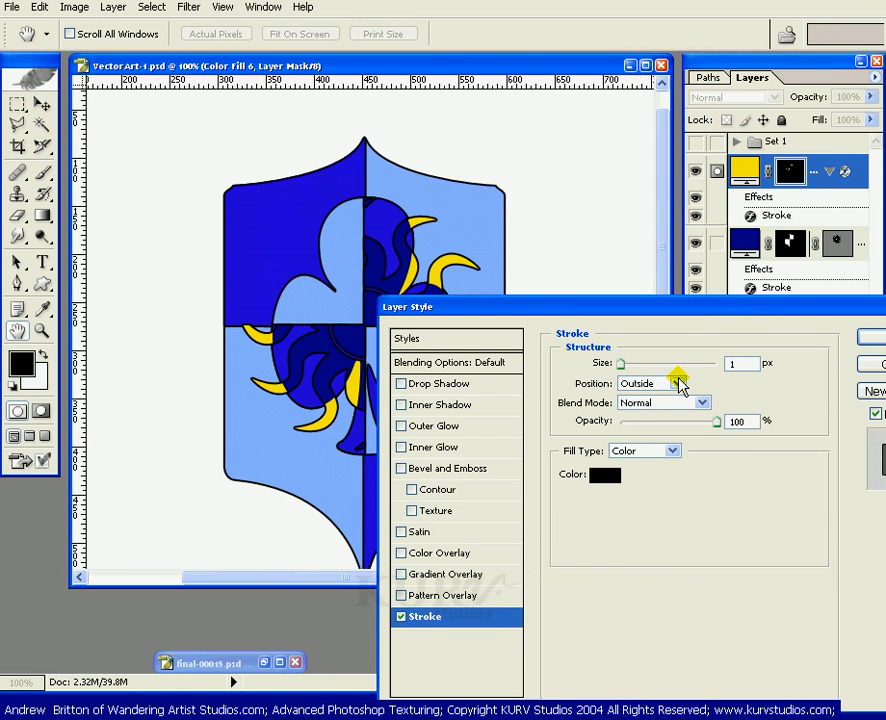
left_click_drag(848, 310, 646, 379)
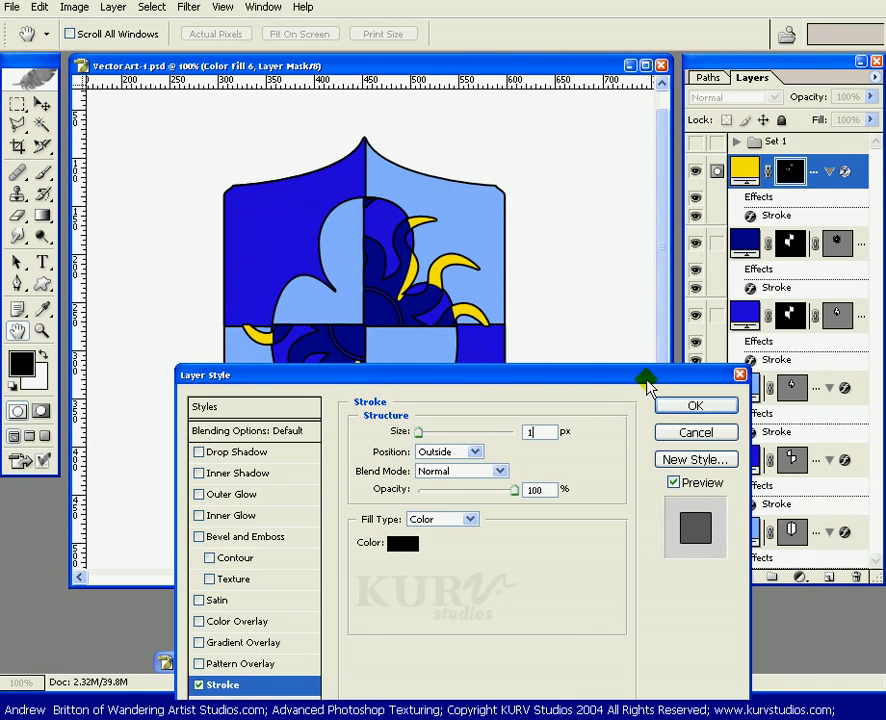
left_click(694, 406)
Copy the yellow fill layer's revised style and paste it onto the linked shield layers.
key("z")
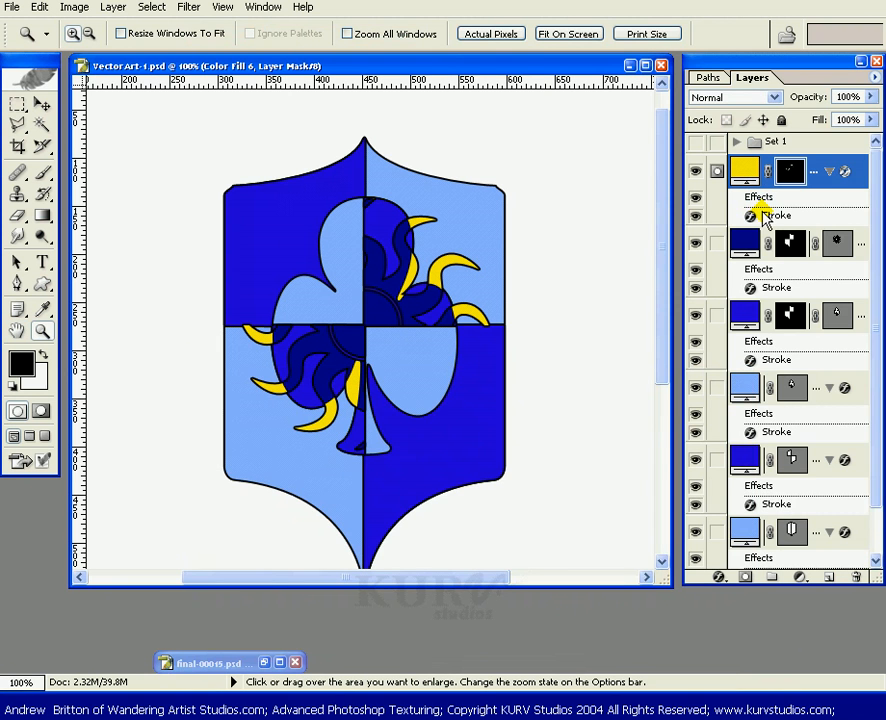
right_click(765, 218)
key("Escape")
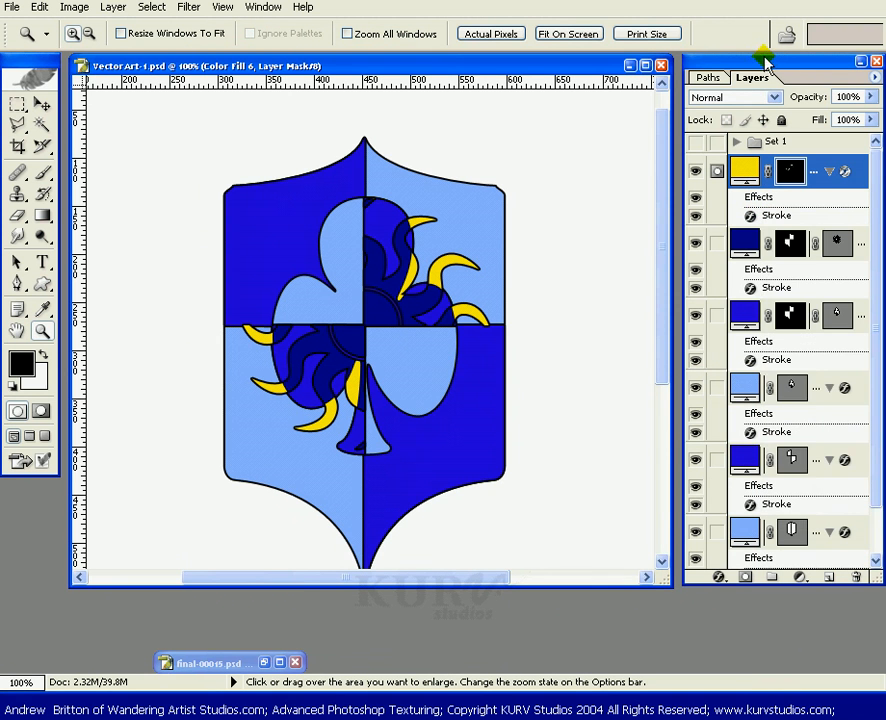
left_click_drag(765, 62, 611, 76)
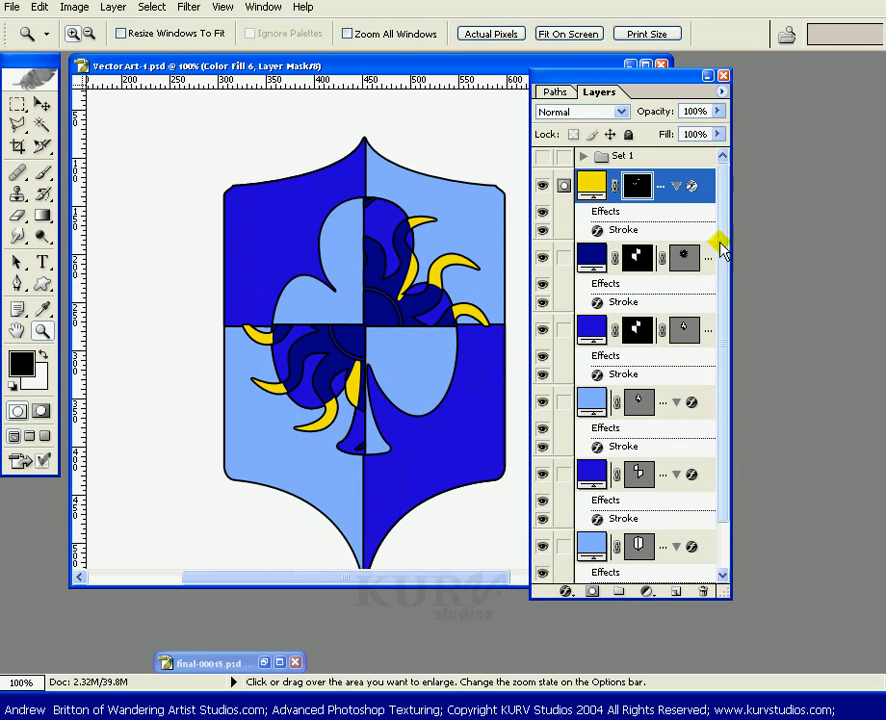
left_click_drag(740, 286, 776, 286)
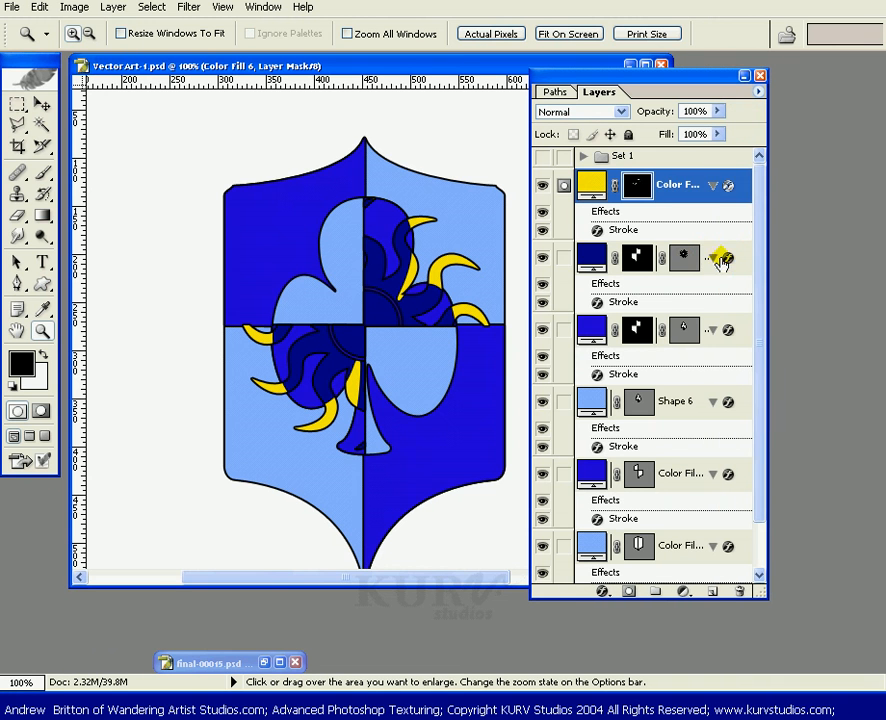
left_click(688, 260)
right_click(680, 296)
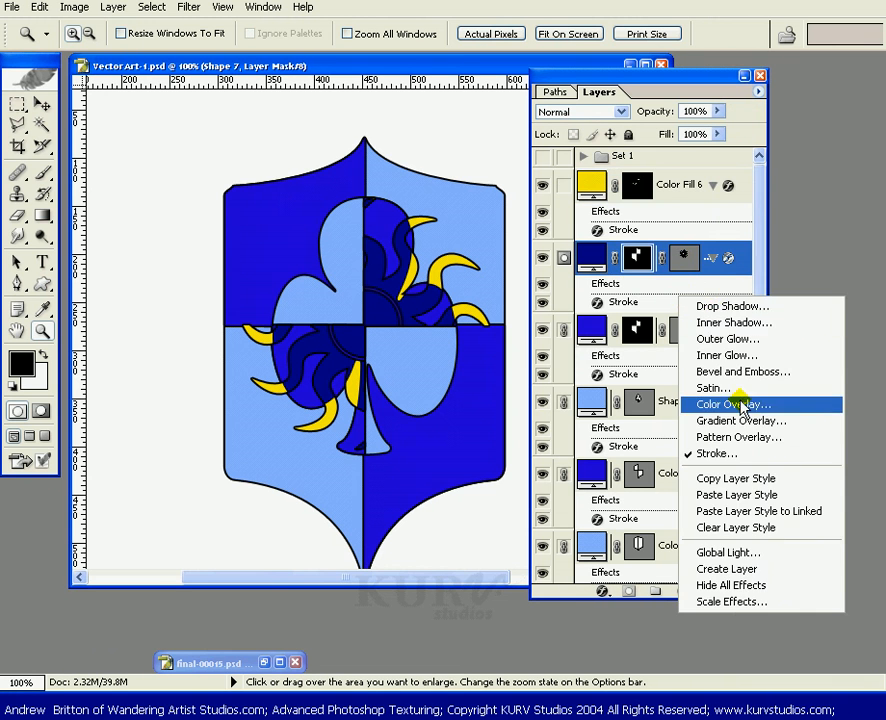
left_click(706, 511)
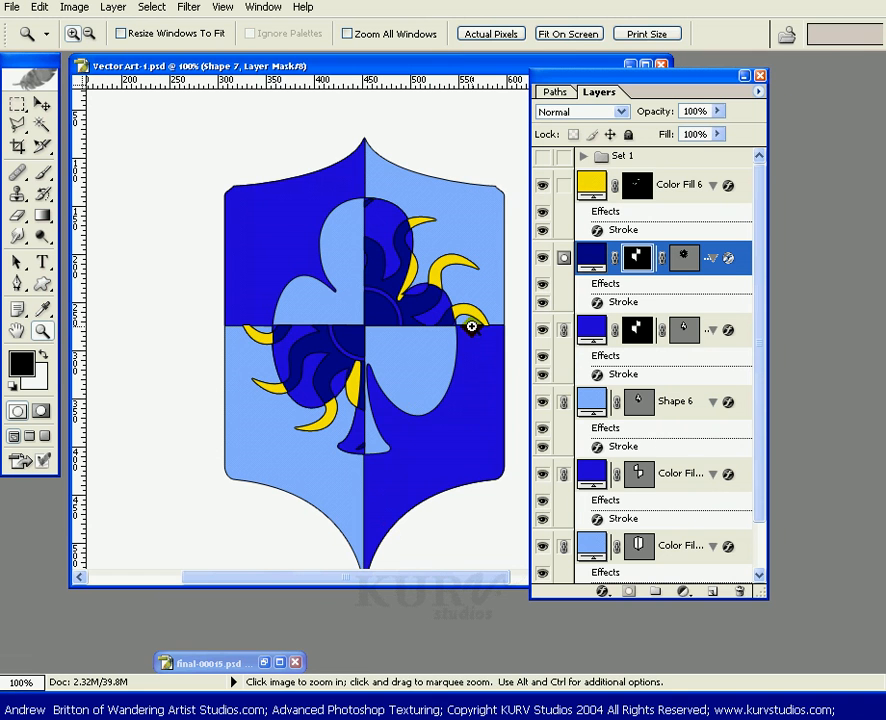
left_click_drag(555, 78, 672, 61)
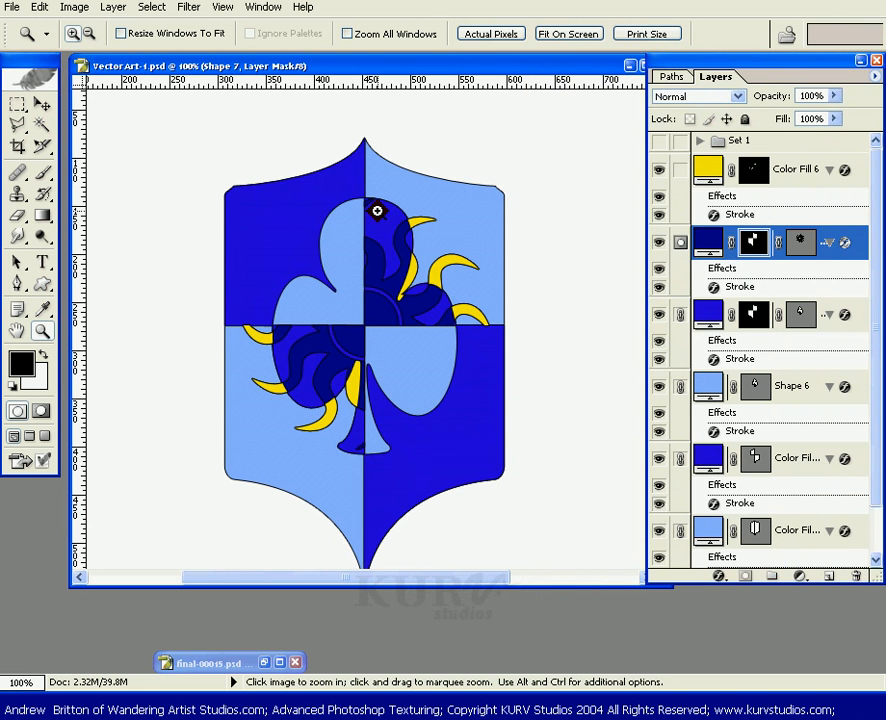